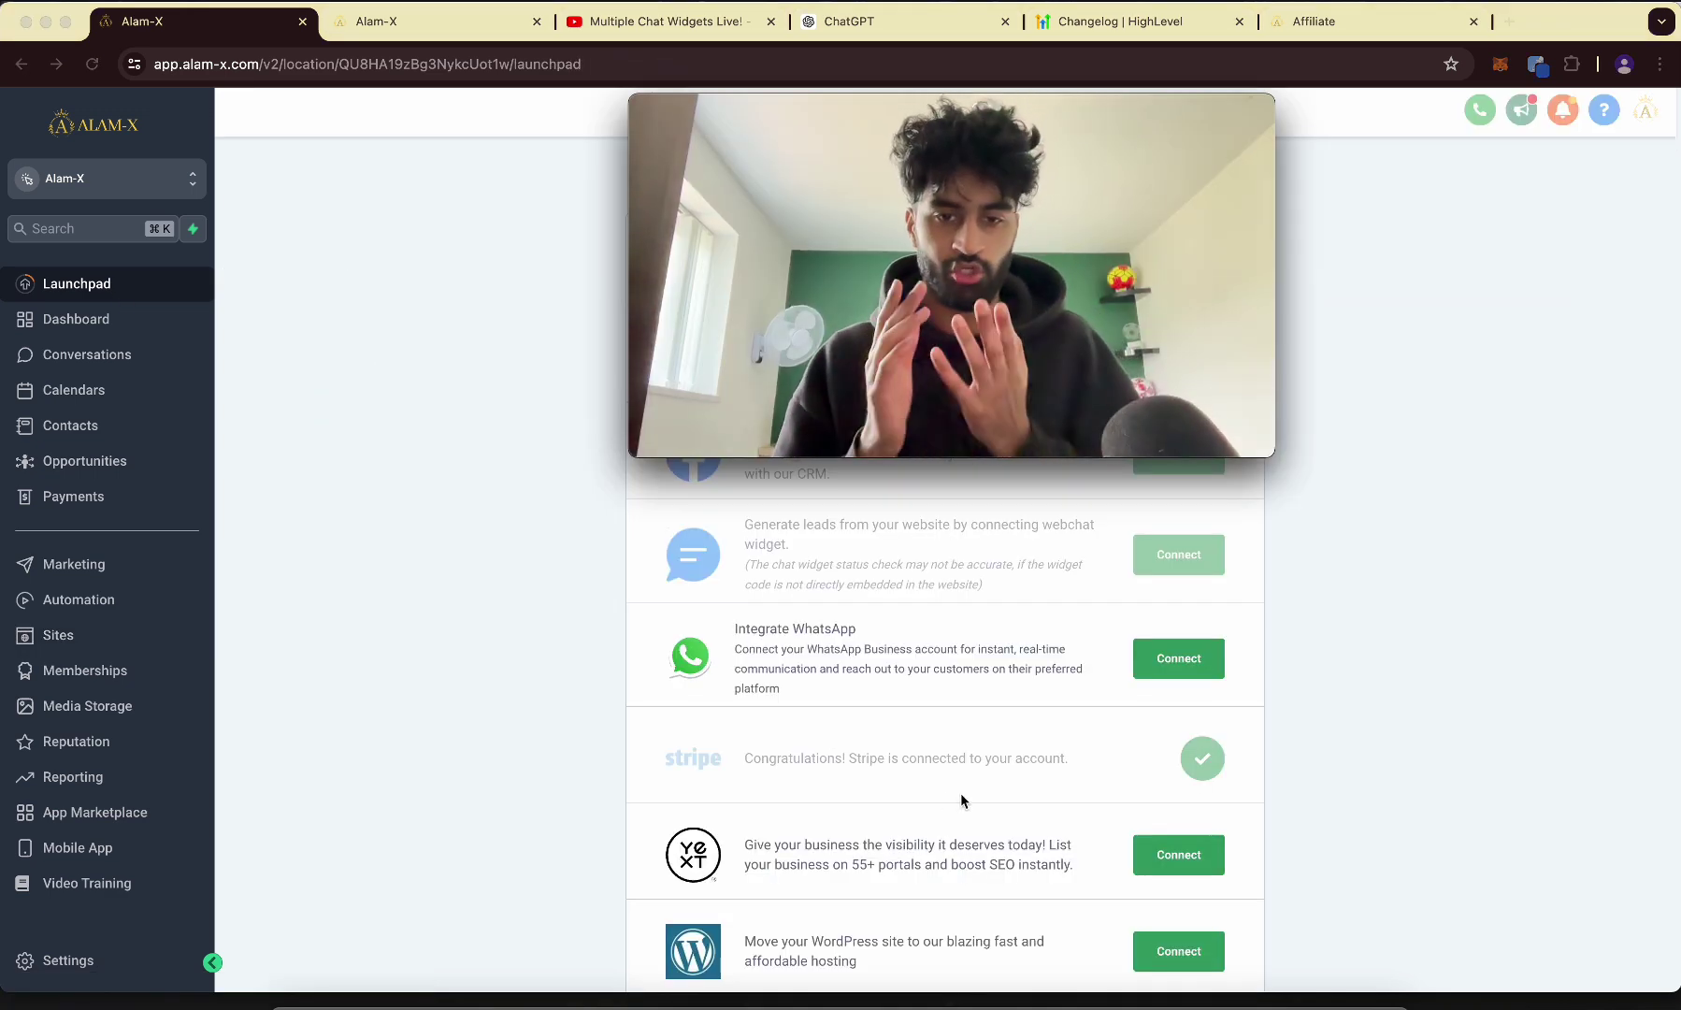
scroll(960, 793, up, 5)
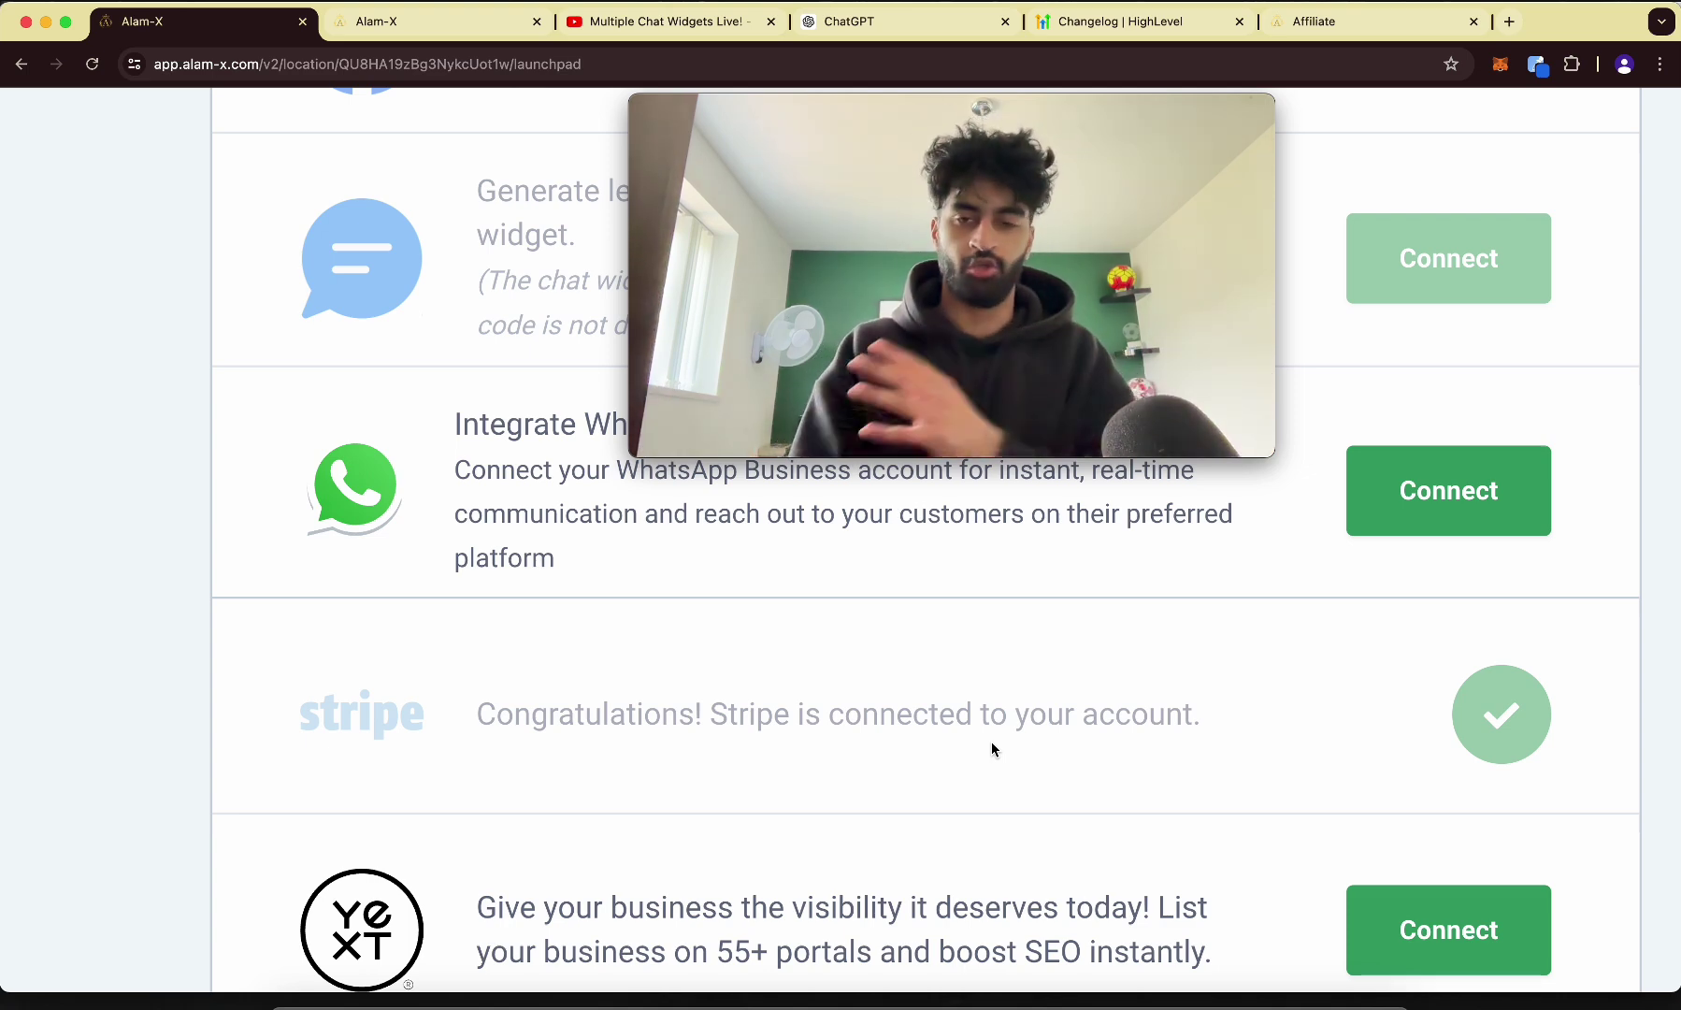
scroll(992, 744, down, 3)
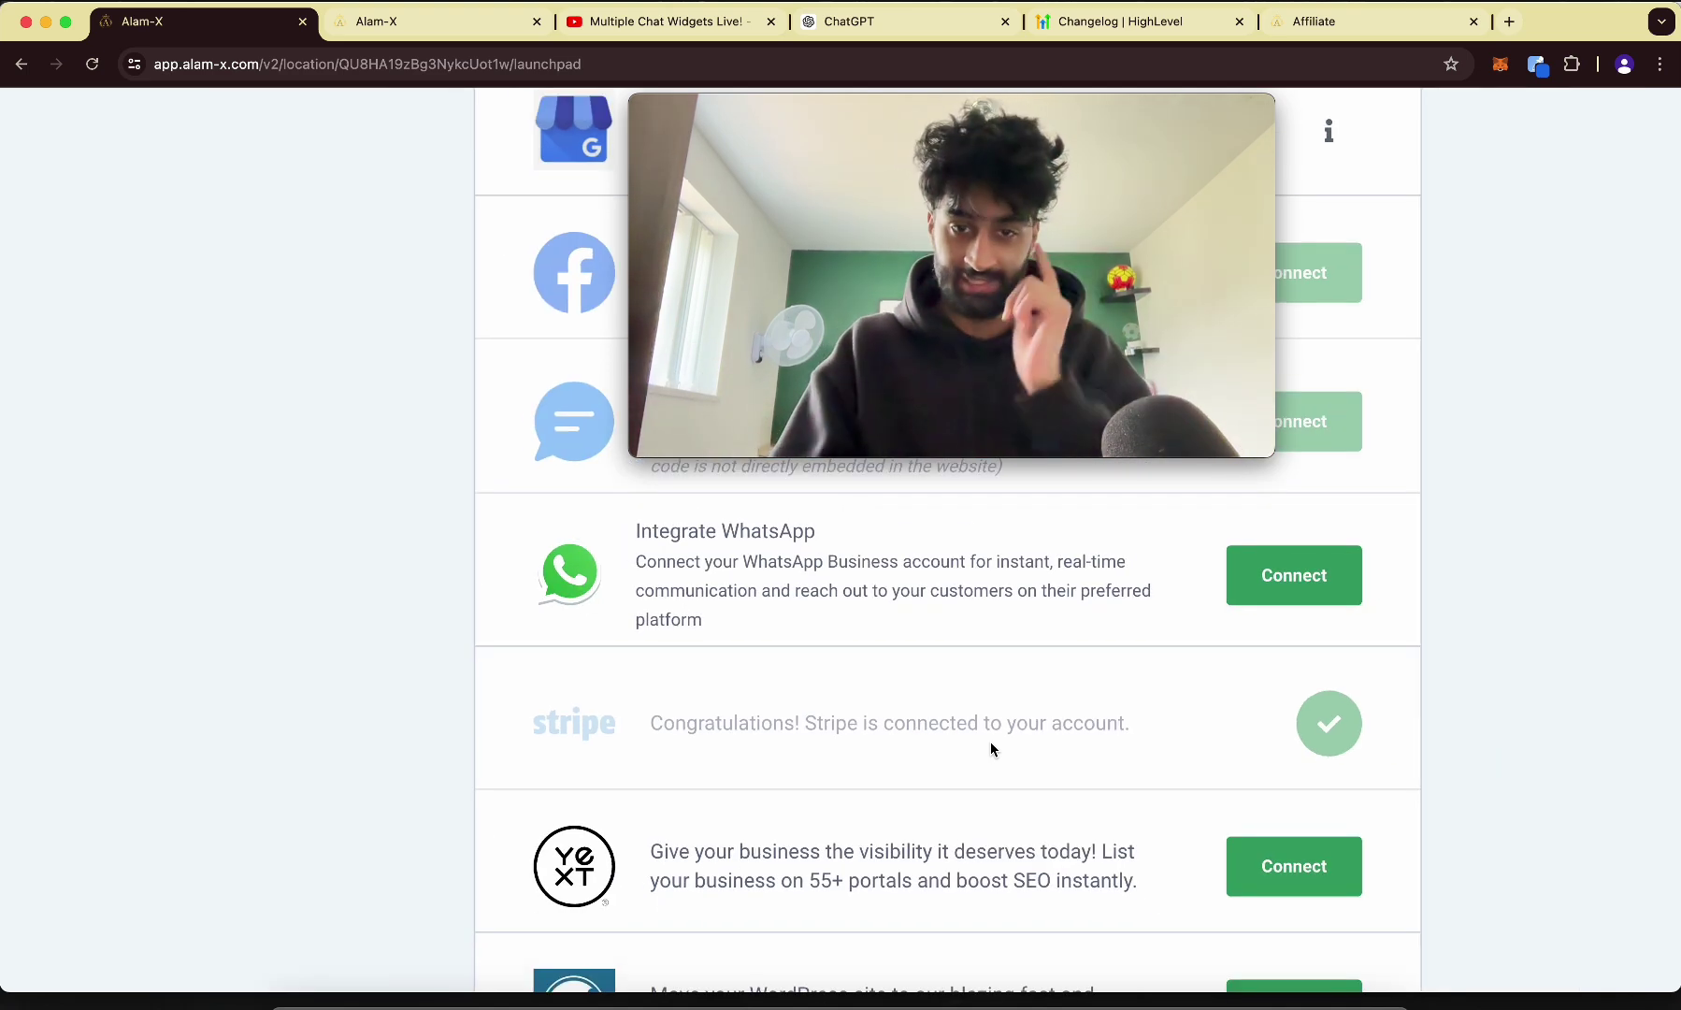
scroll(1017, 730, down, 3)
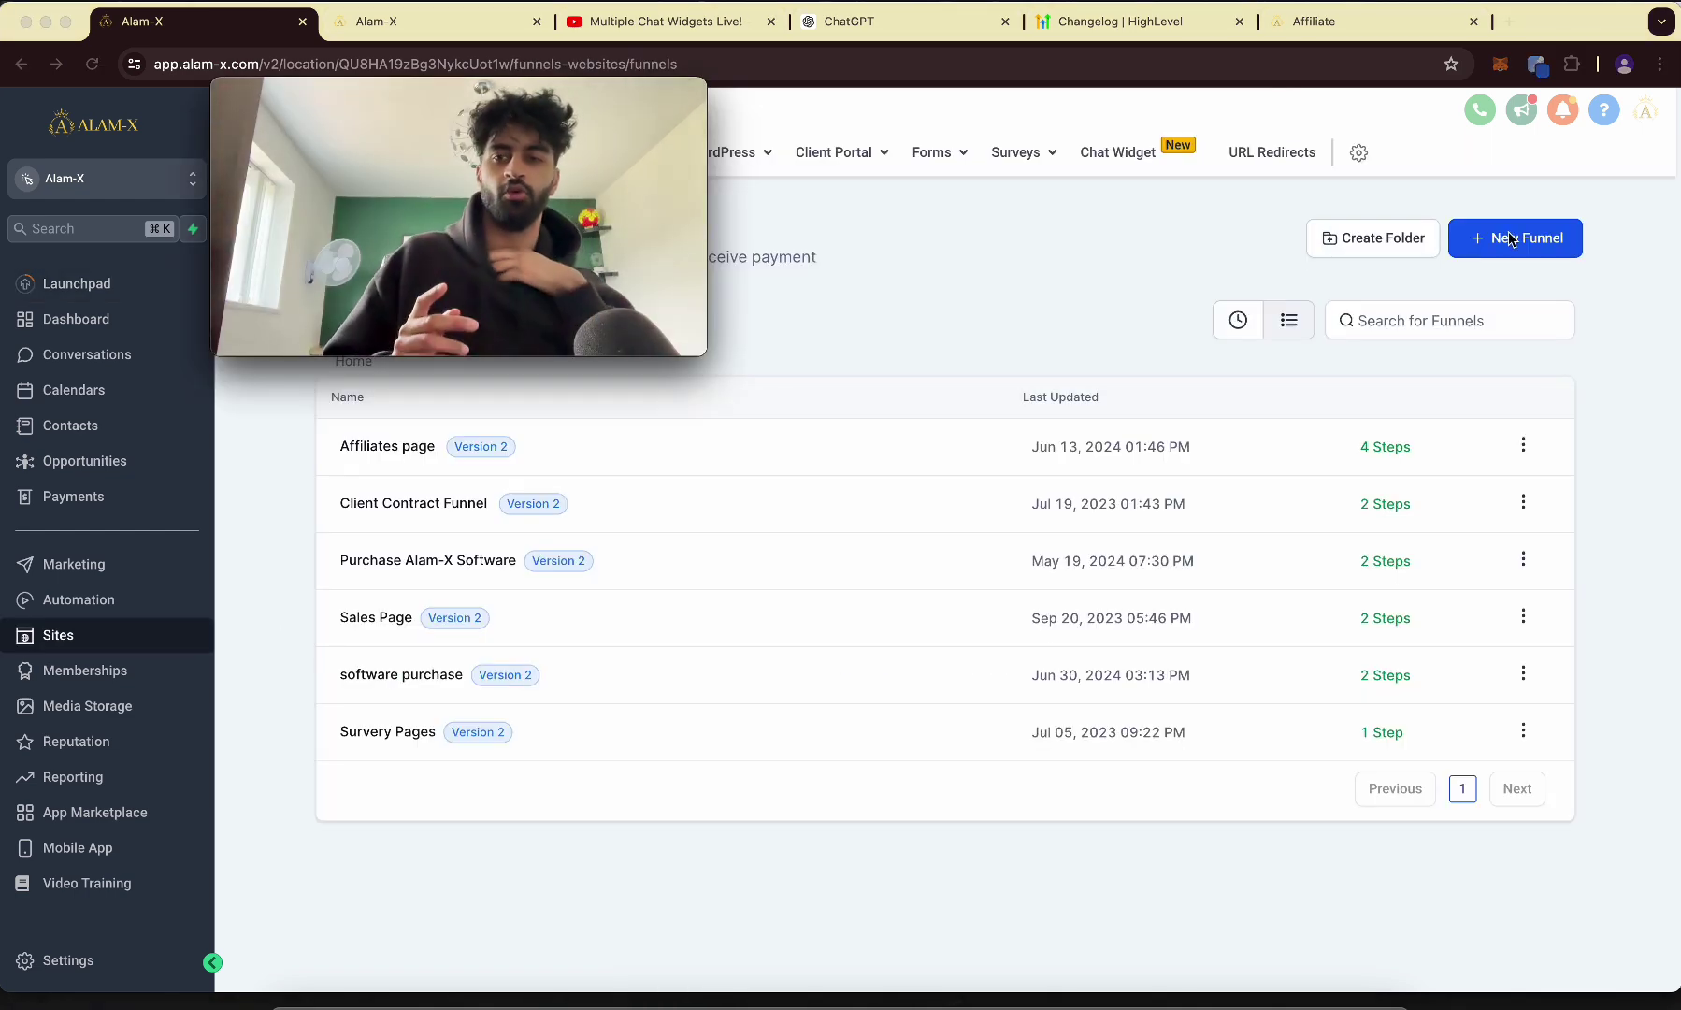
click(1511, 240)
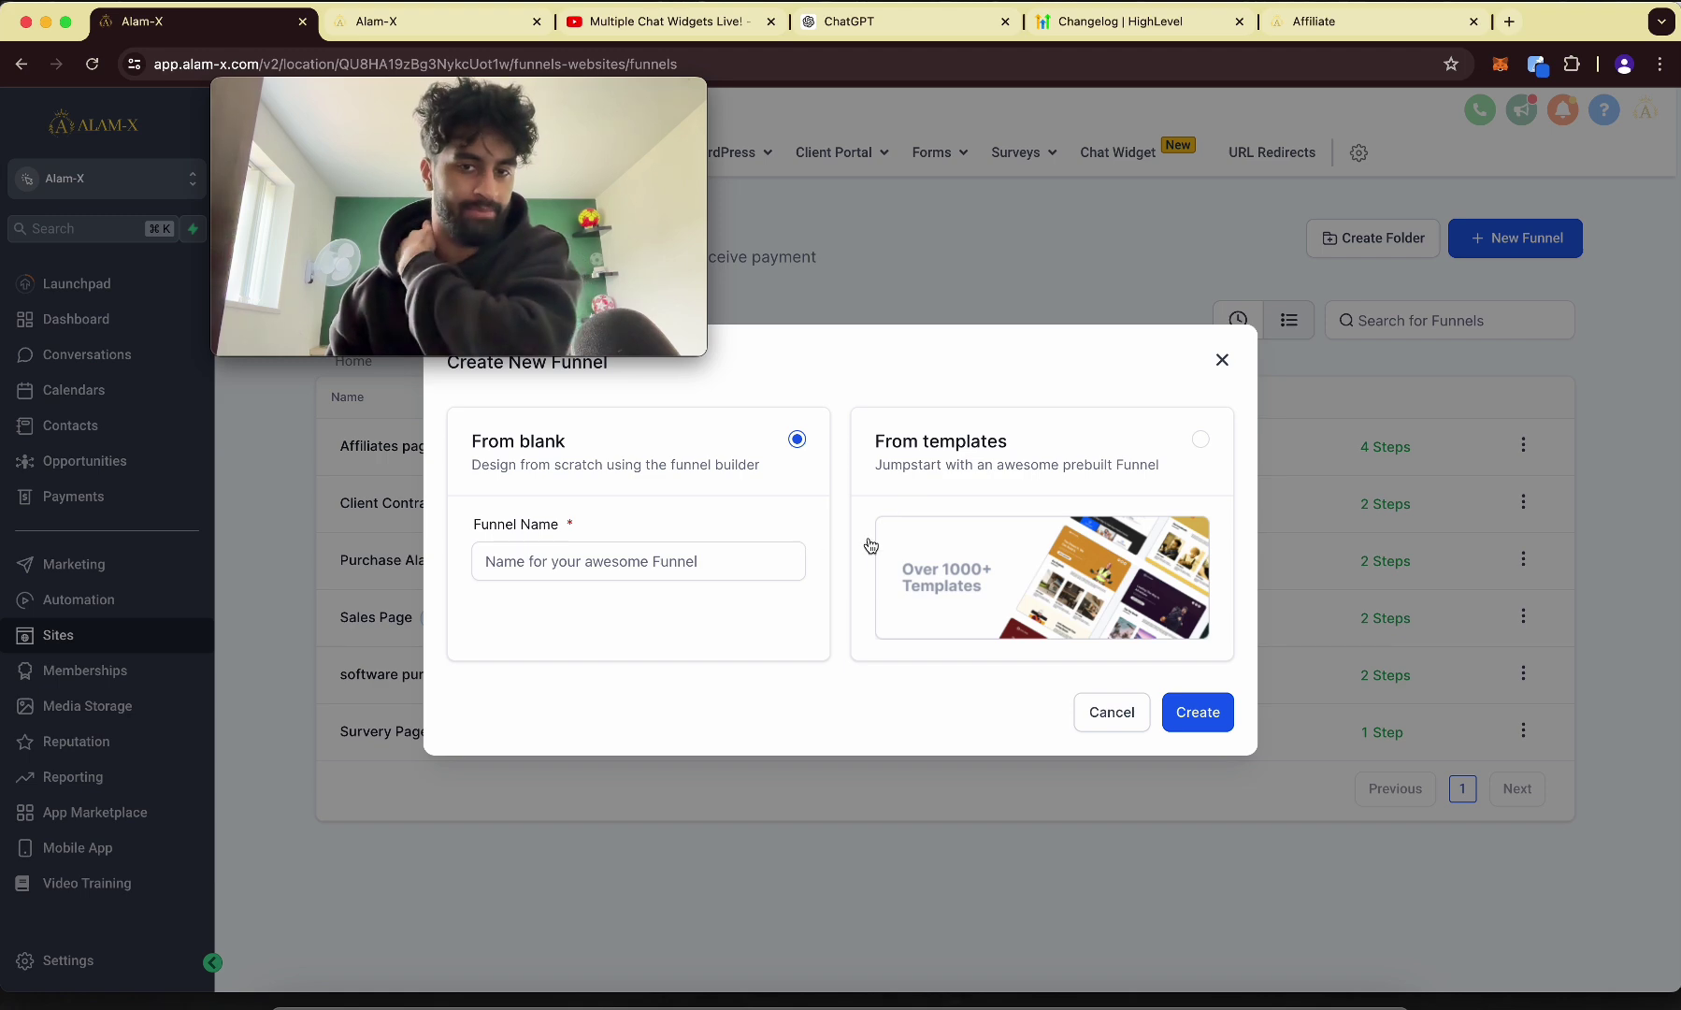
click(1222, 362)
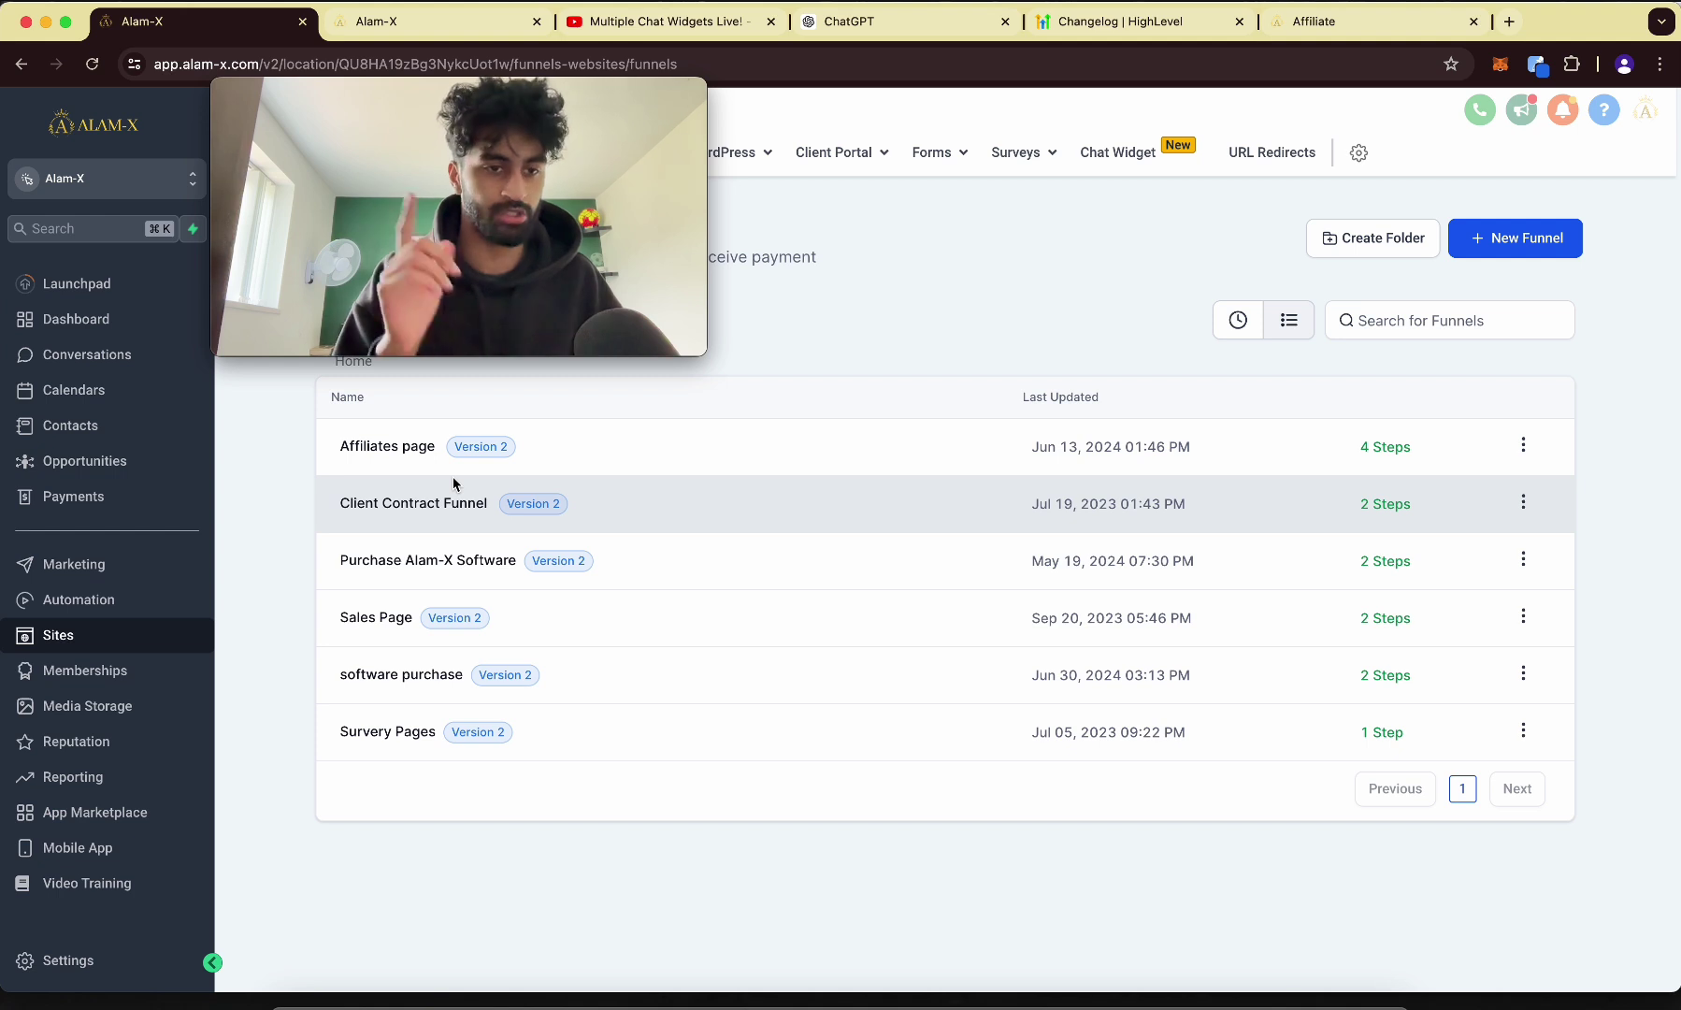
Start a new payment product titled "ALAM-X SOFTWARE" with Include in Online store turned off.
click(73, 496)
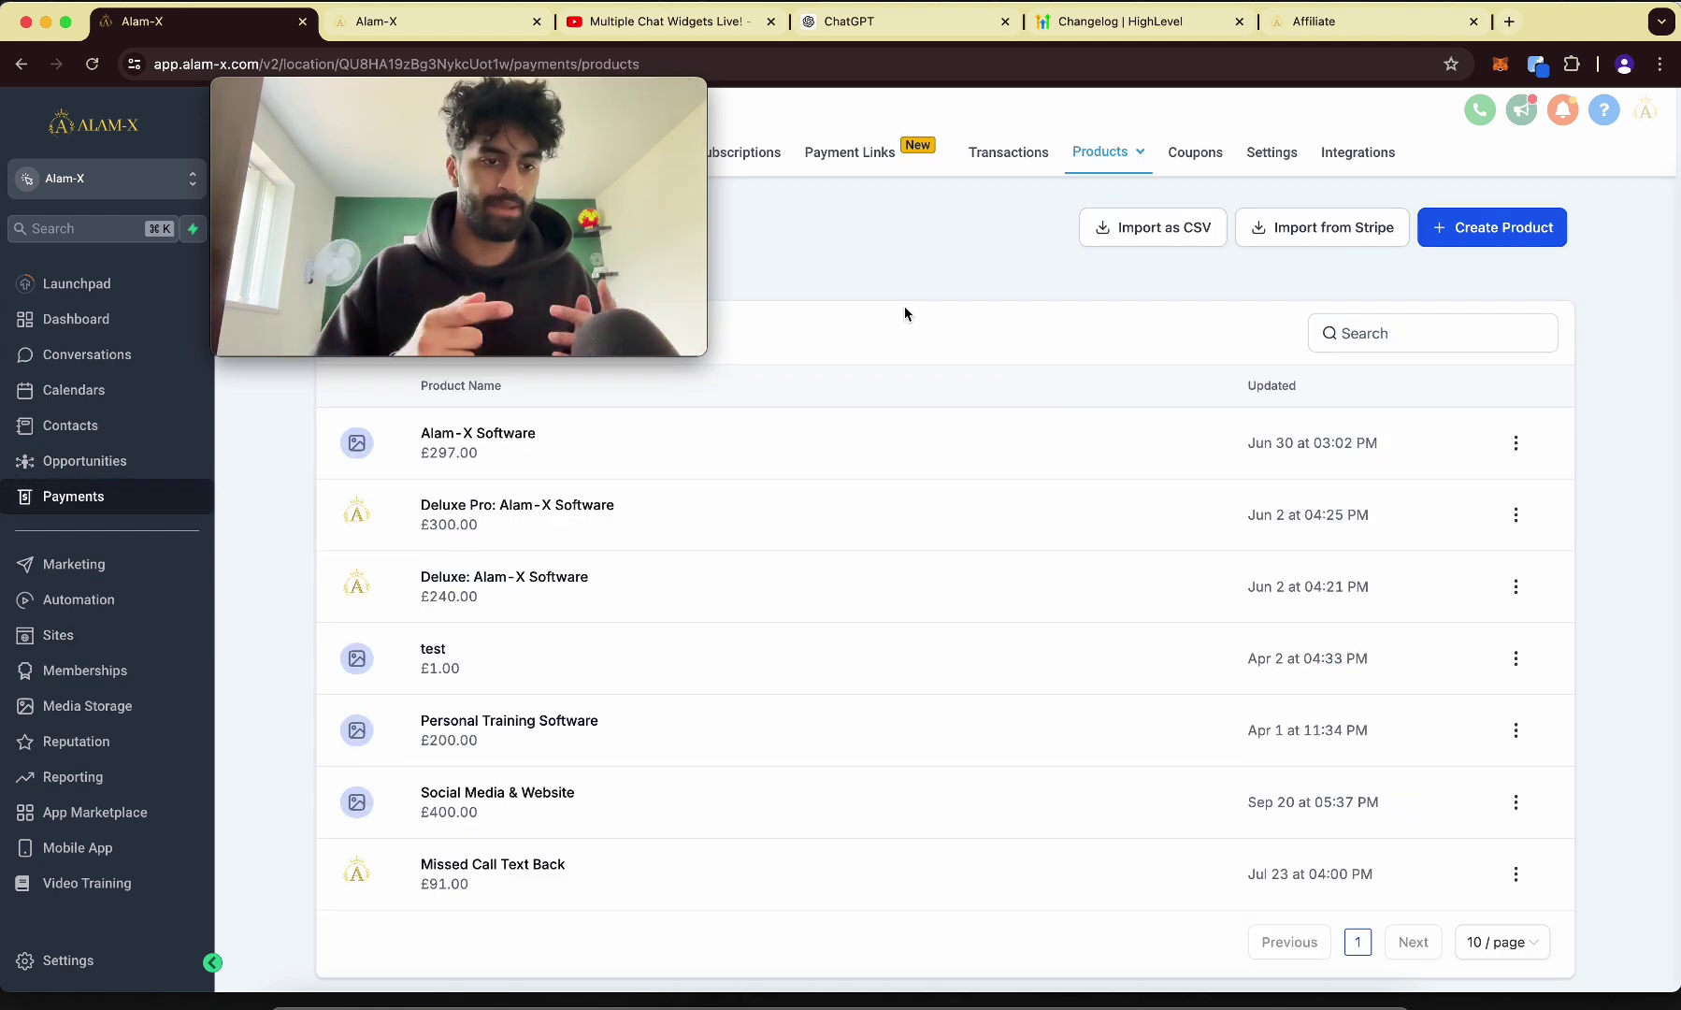
click(1487, 234)
click(654, 266)
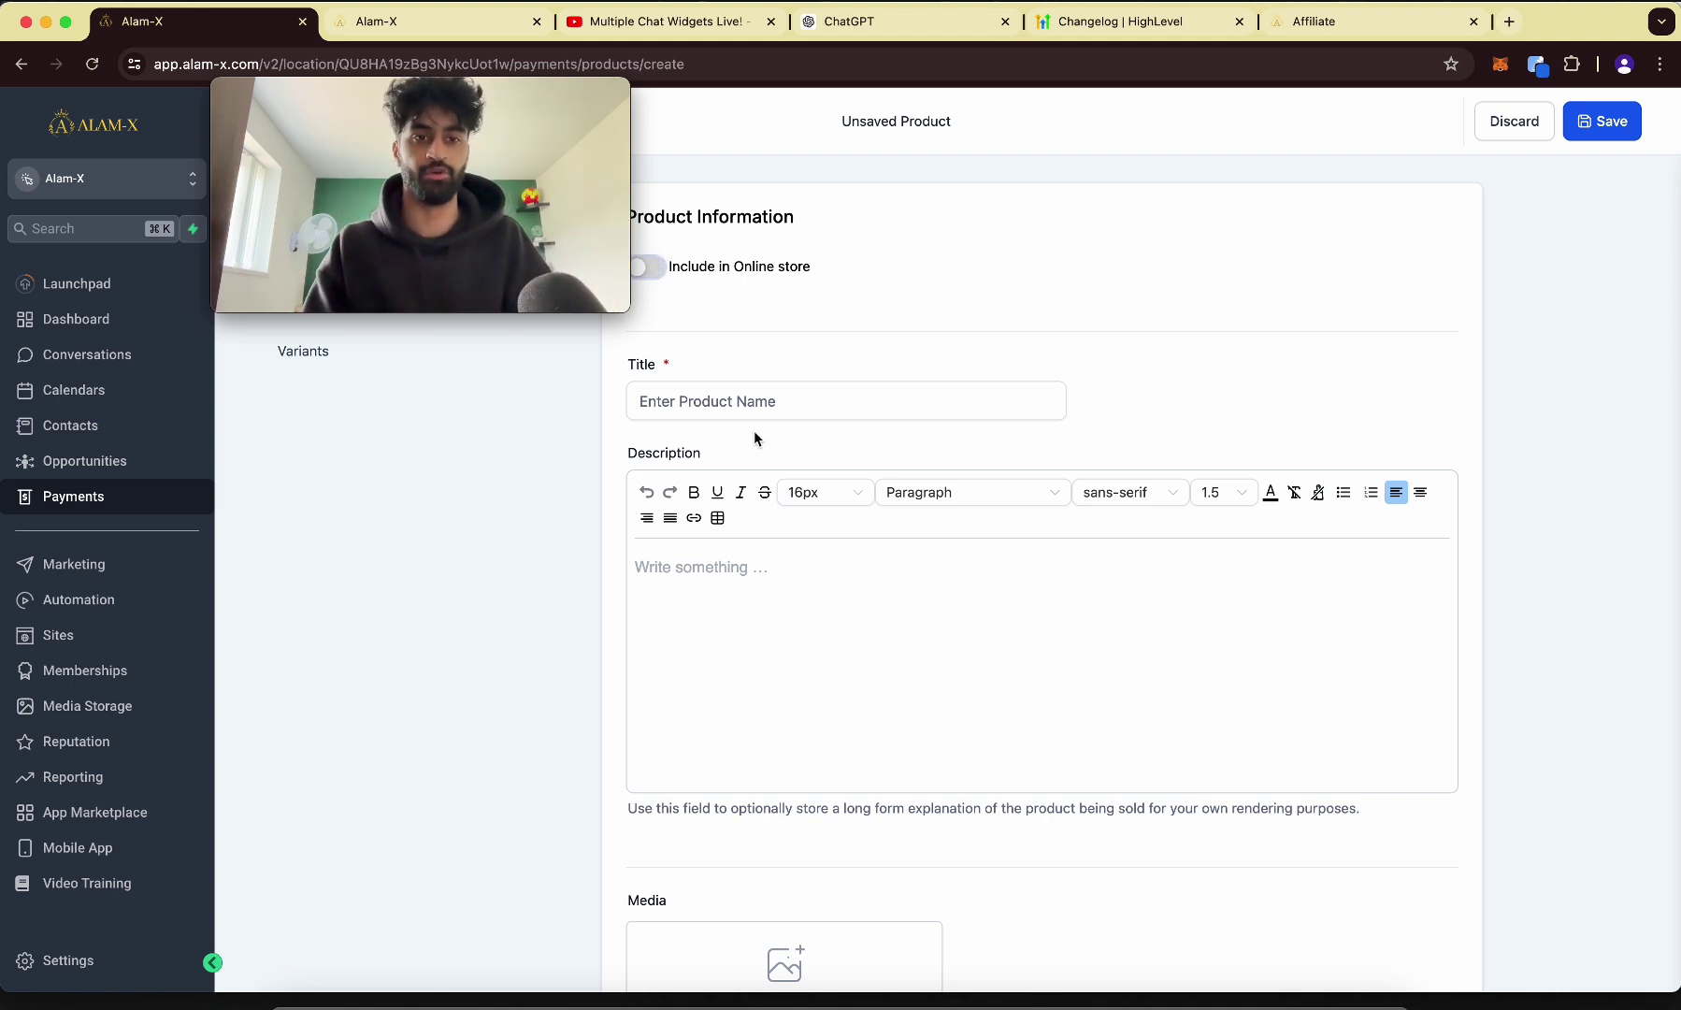
click(784, 417)
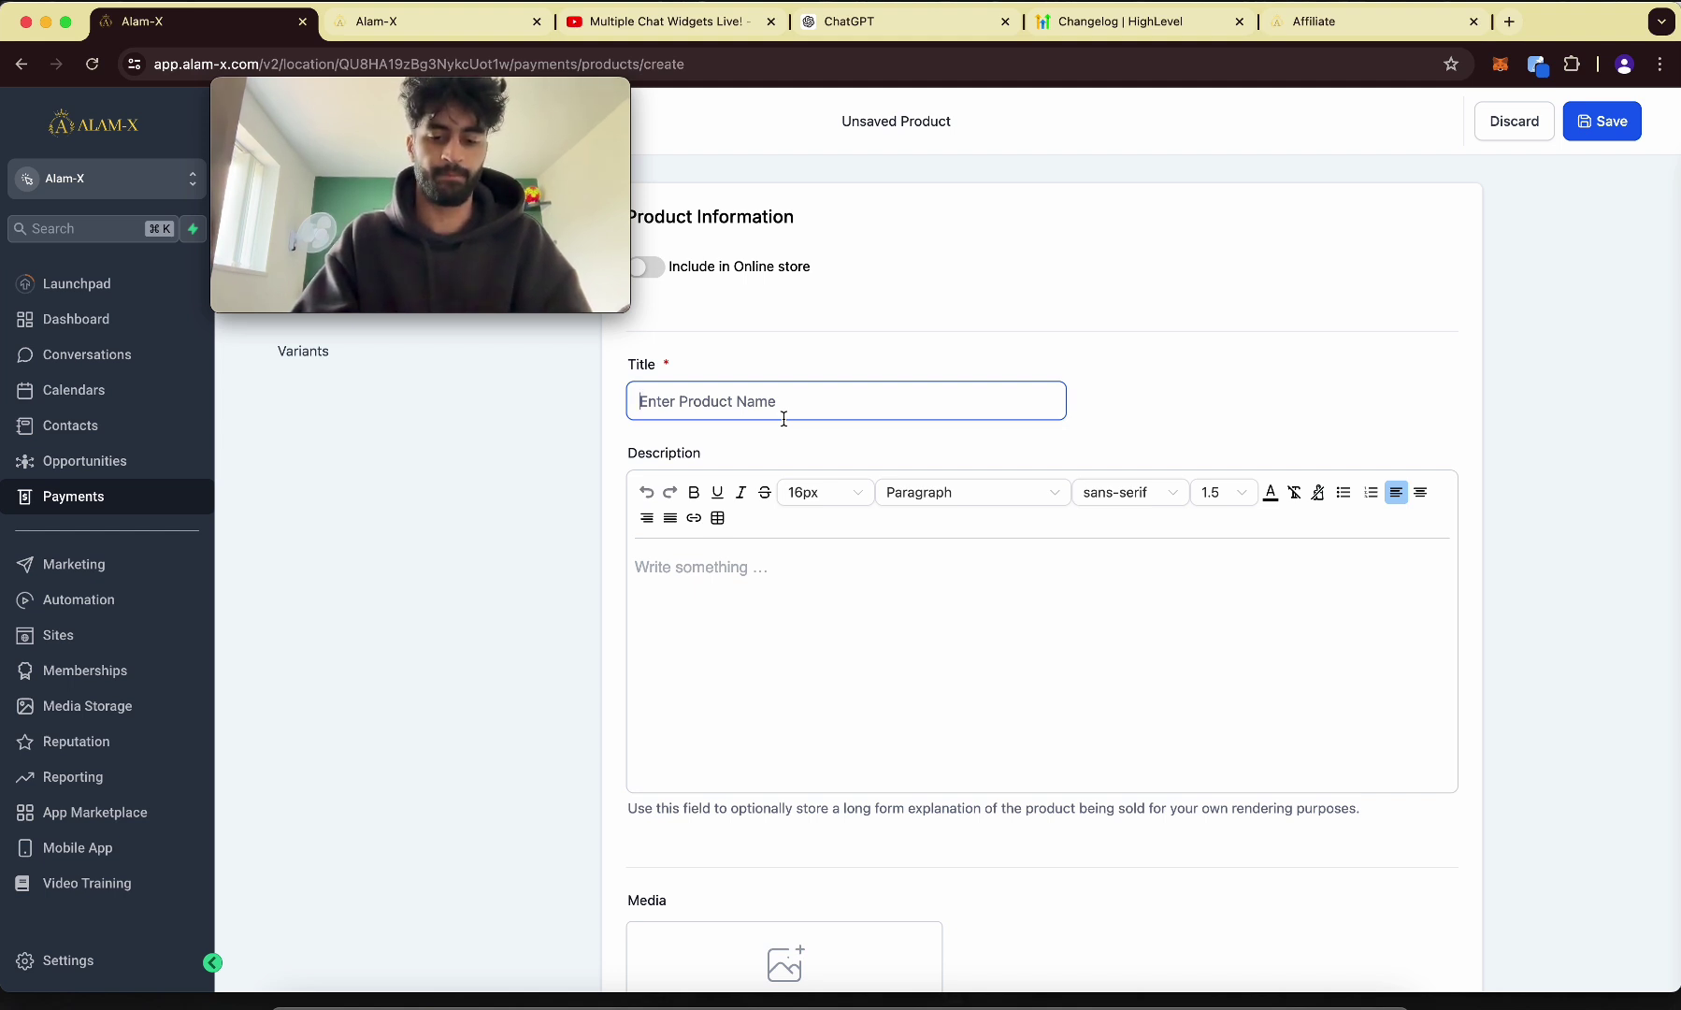
text(ALAM-X SOF)
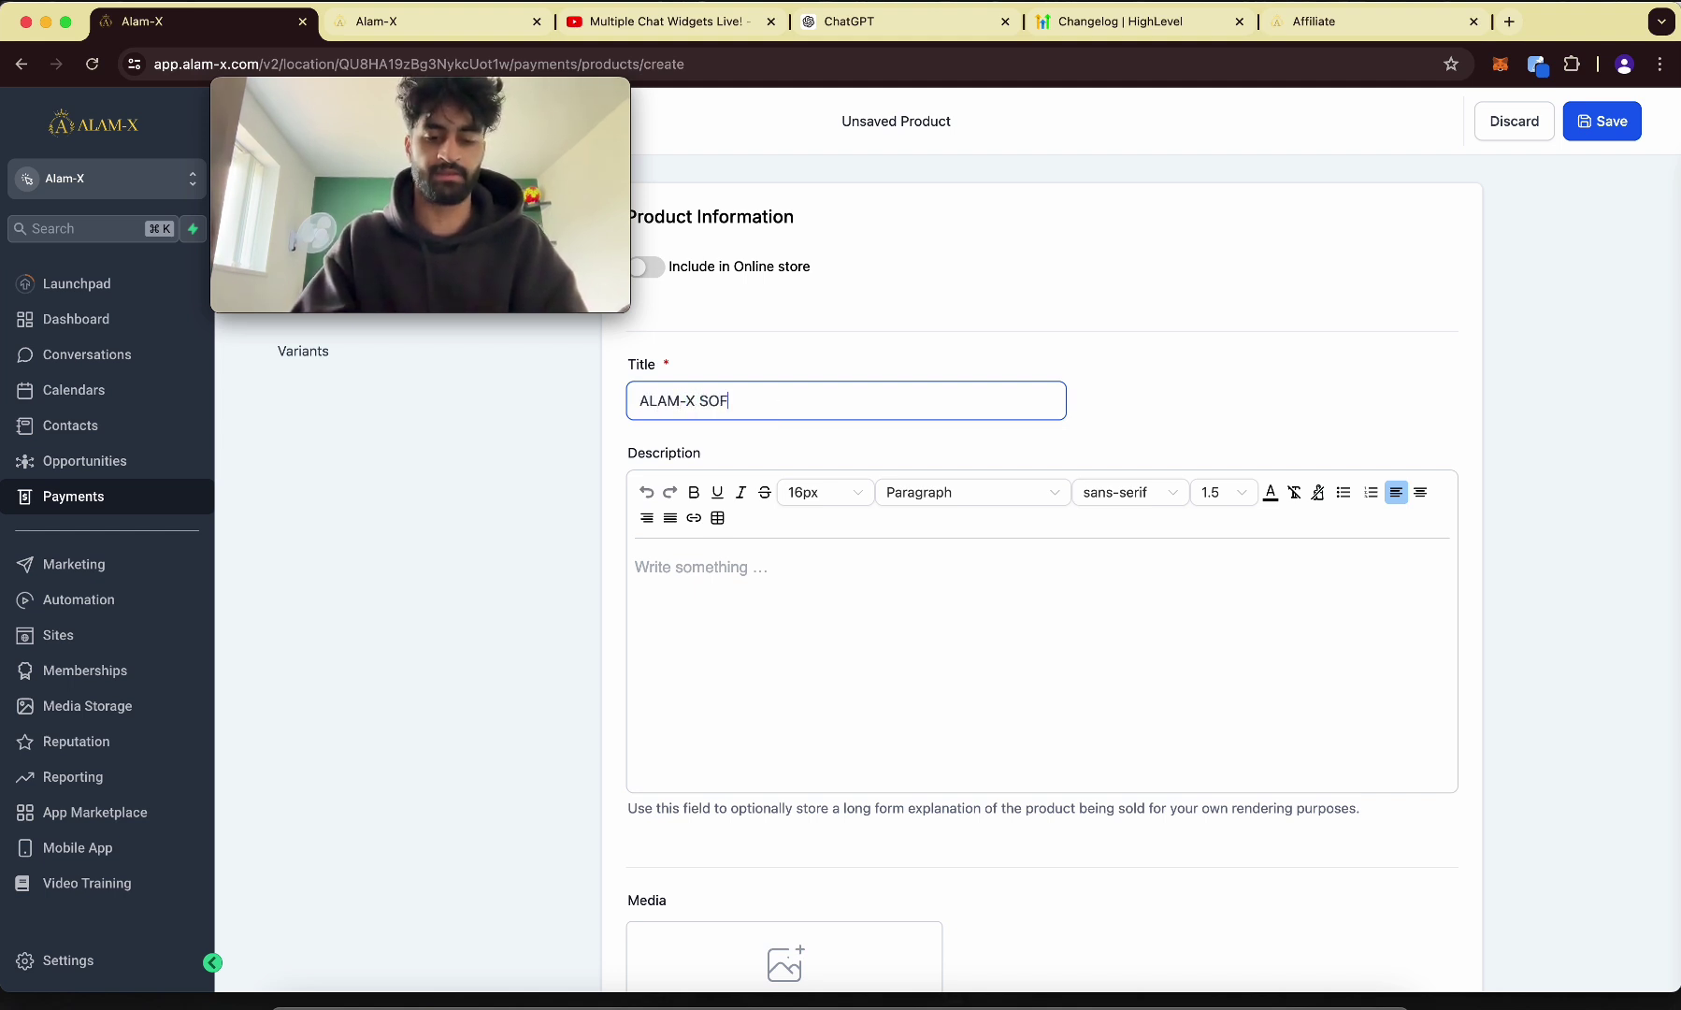
click(803, 611)
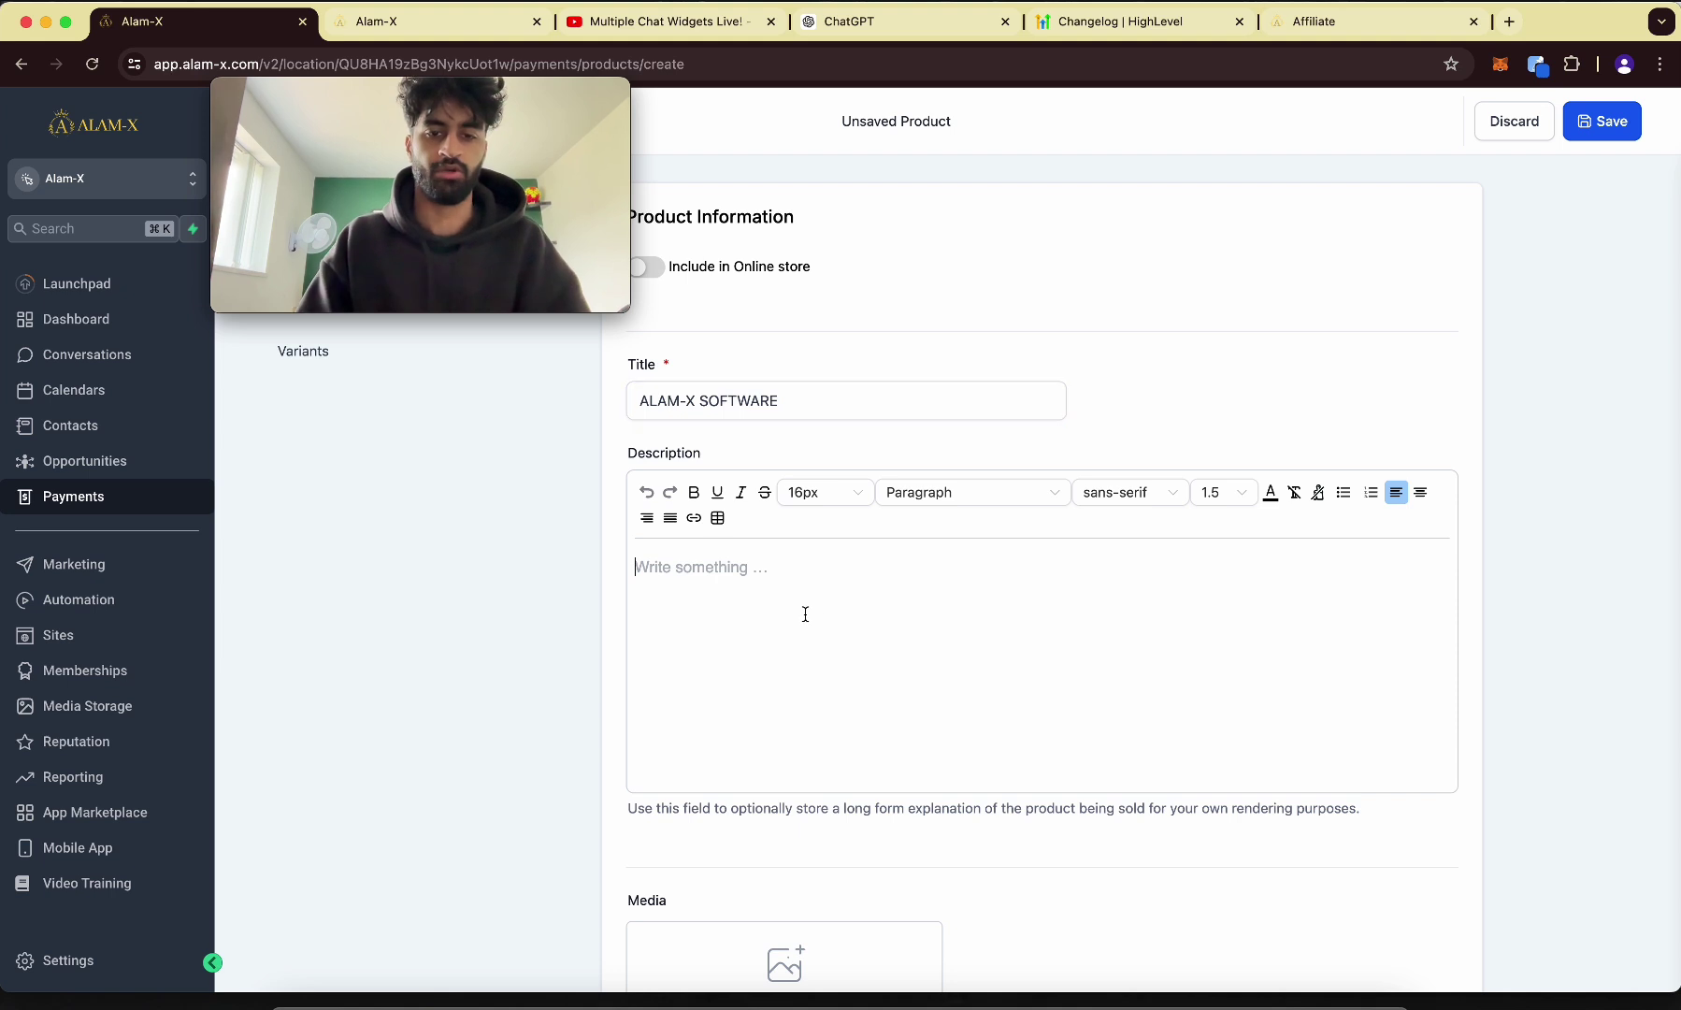
Set the product's price to a recurring monthly charge of £240 in GBP.
scroll(803, 611, down, 4)
scroll(766, 660, down, 1)
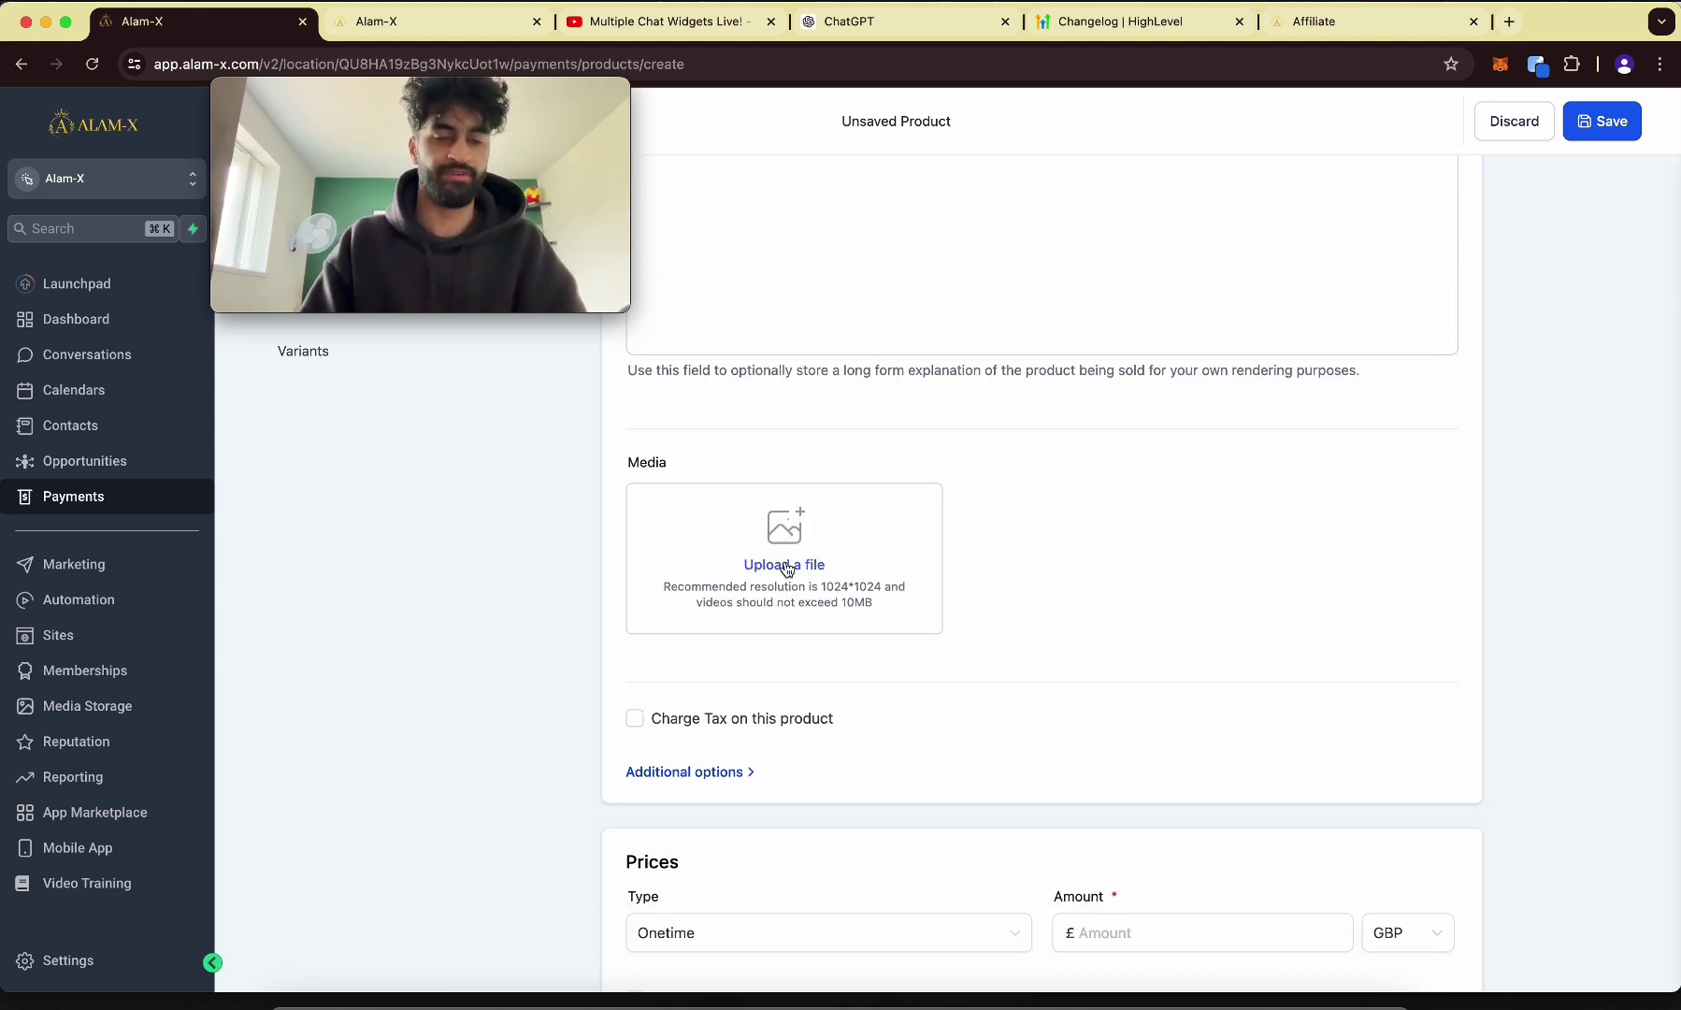
scroll(789, 569, down, 3)
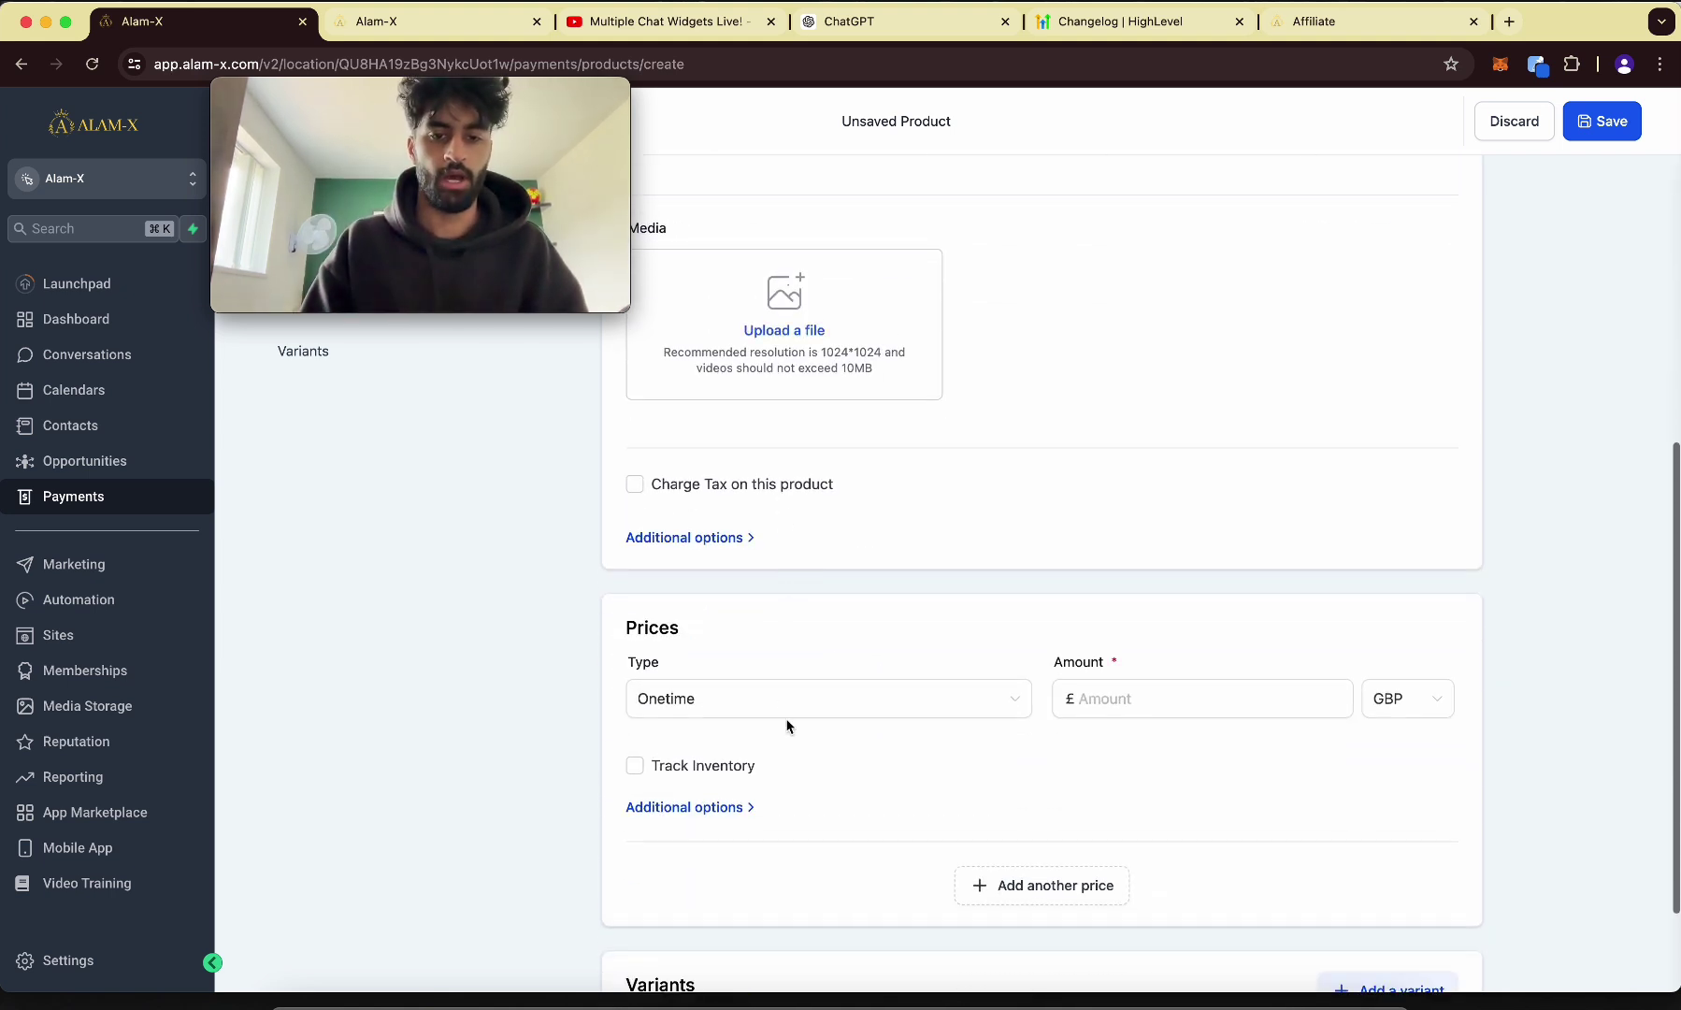
click(762, 708)
click(681, 779)
click(1077, 695)
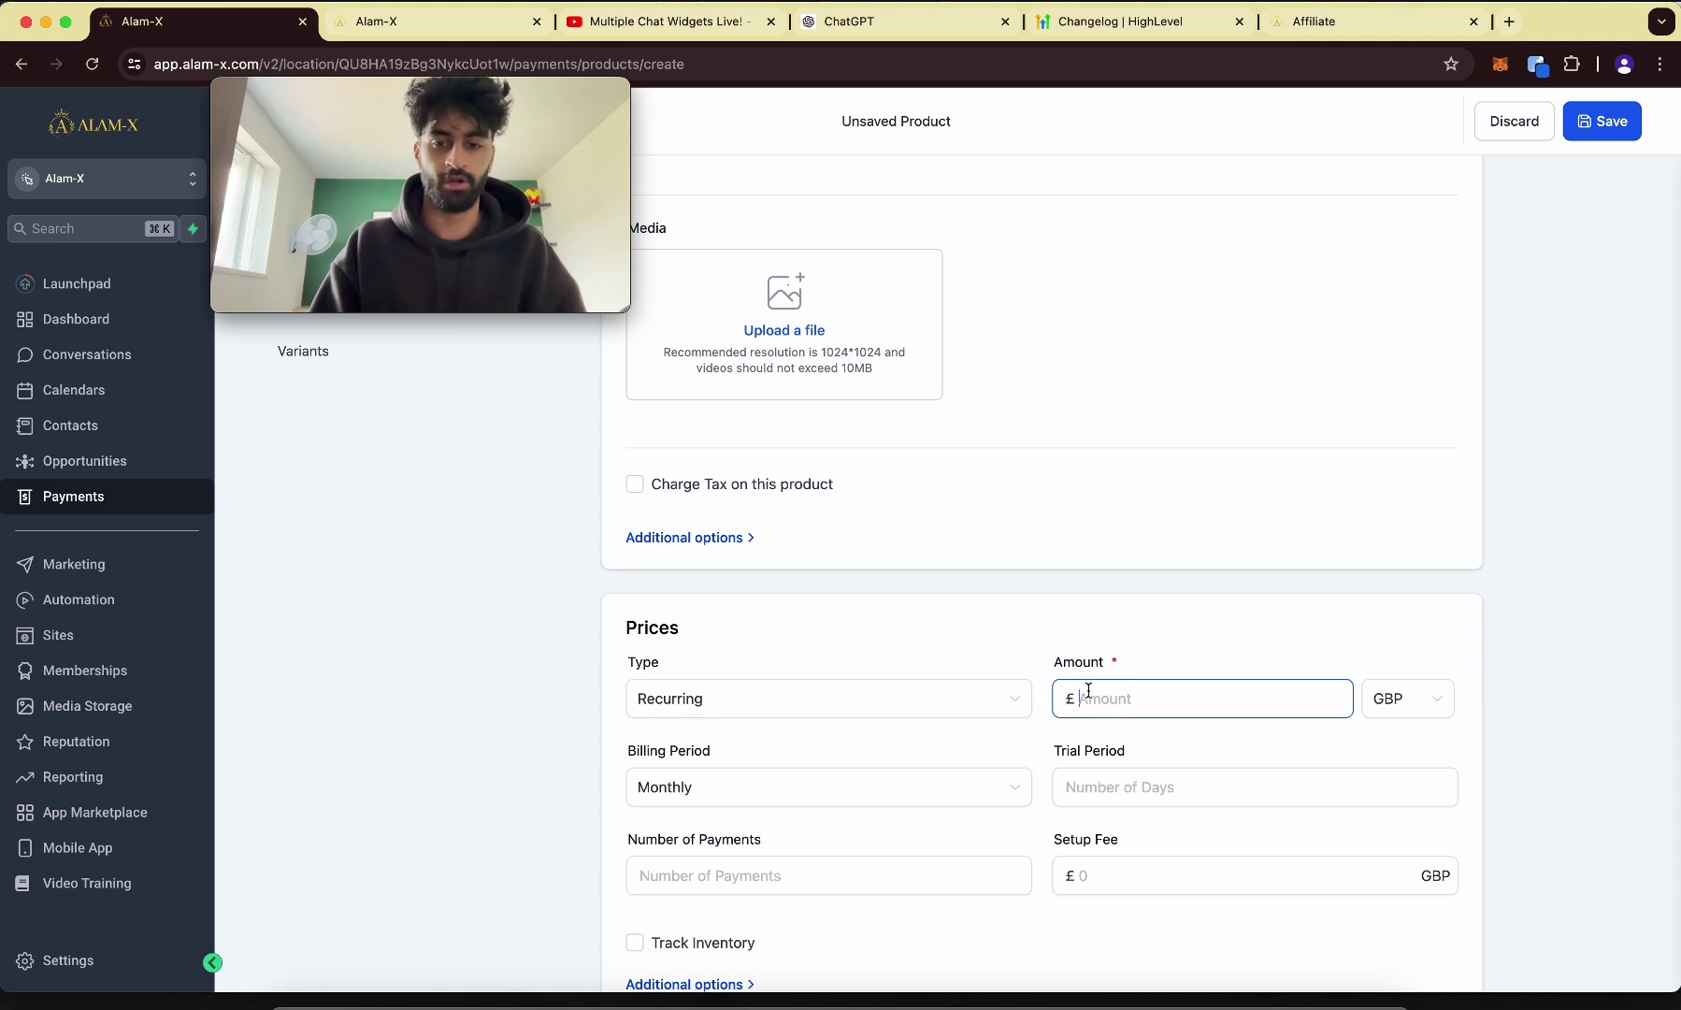
text(240)
key(BackSpace)
key(BackSpace)
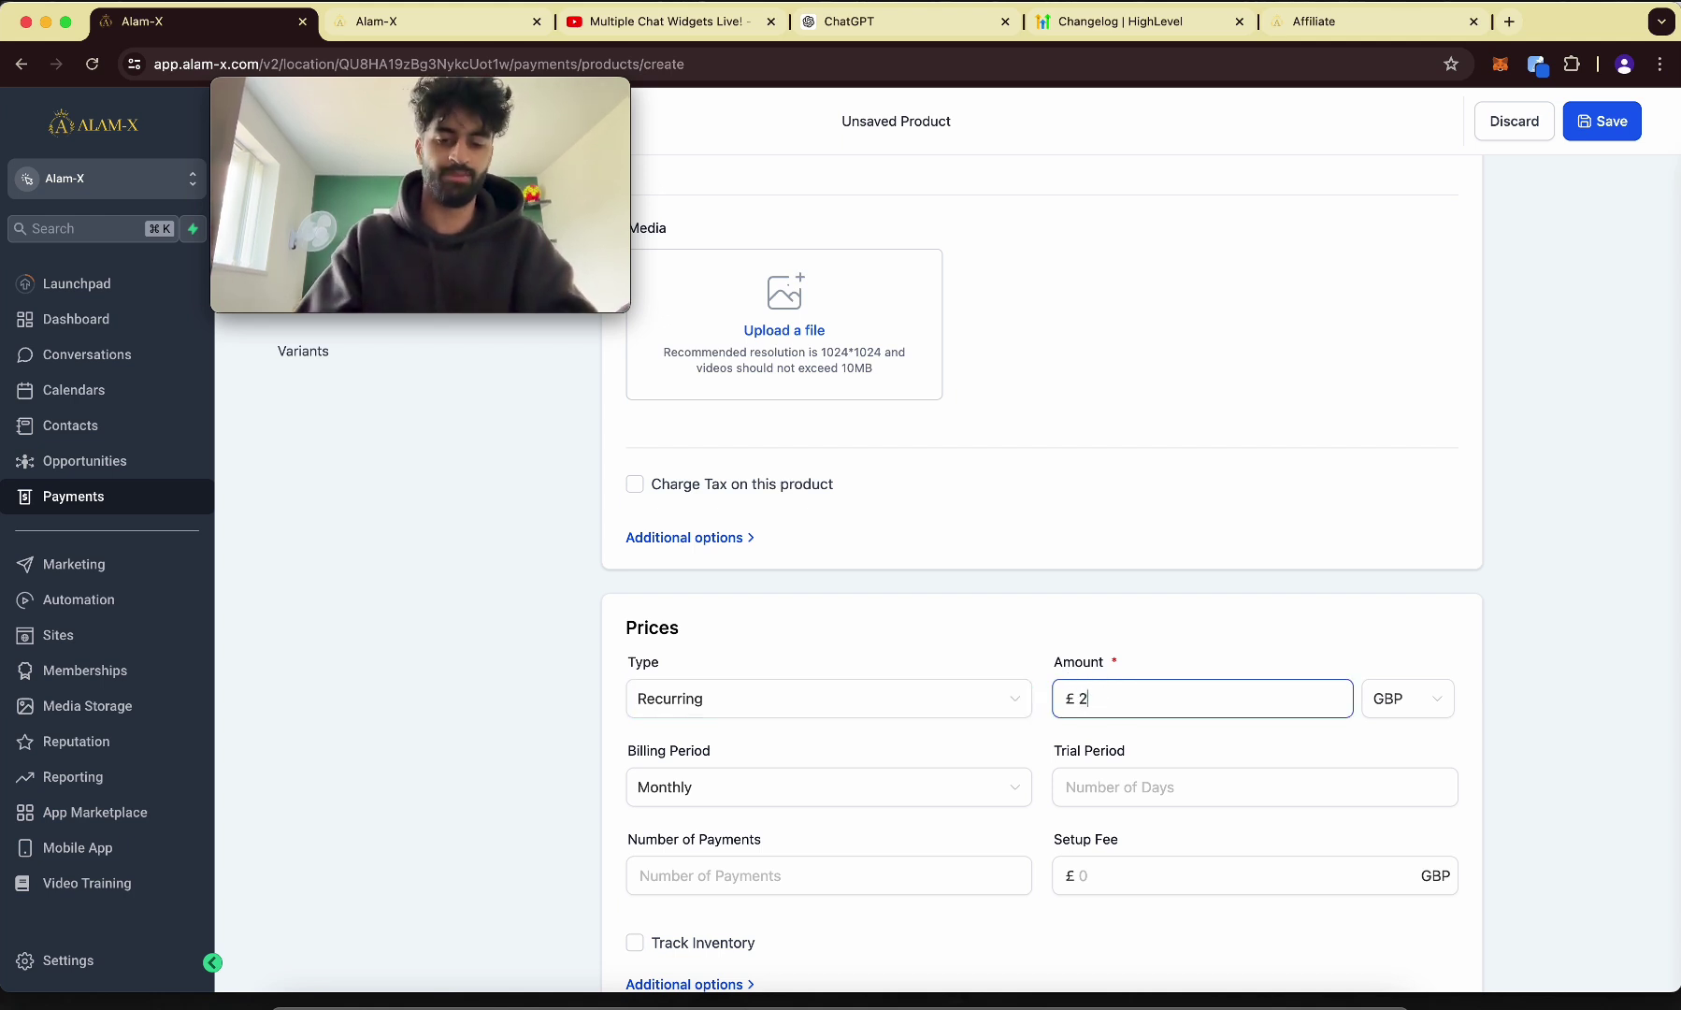
text(490v)
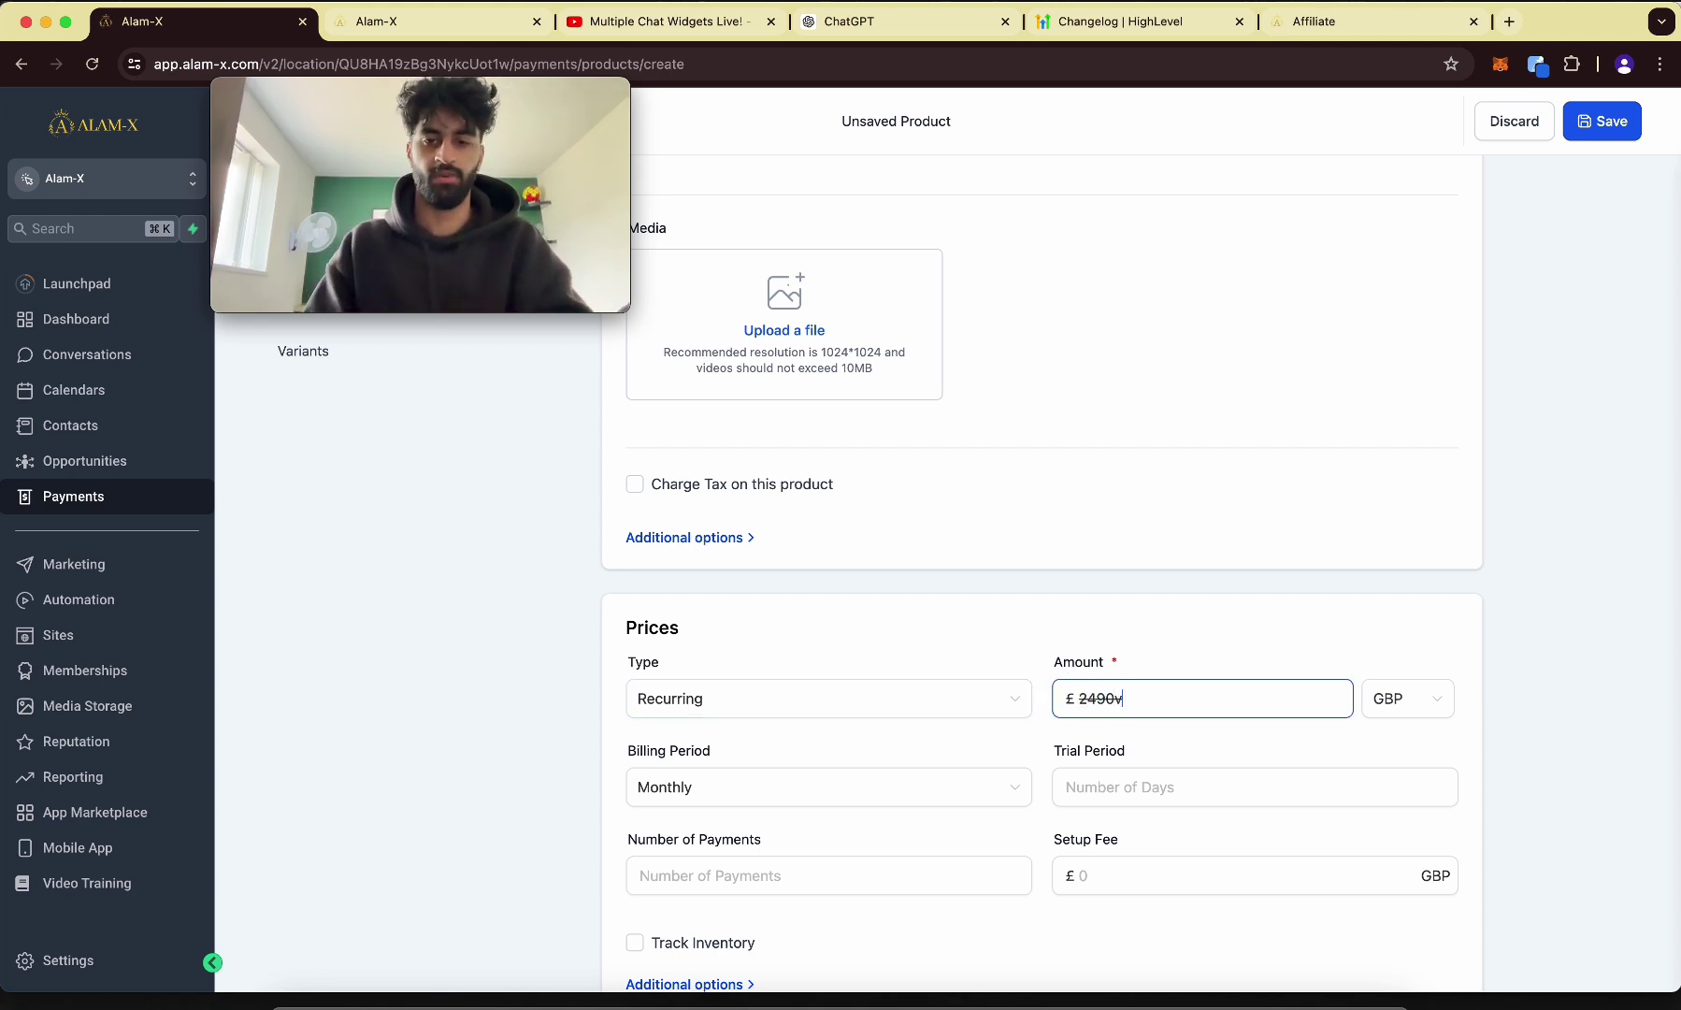
scroll(857, 528, down, 3)
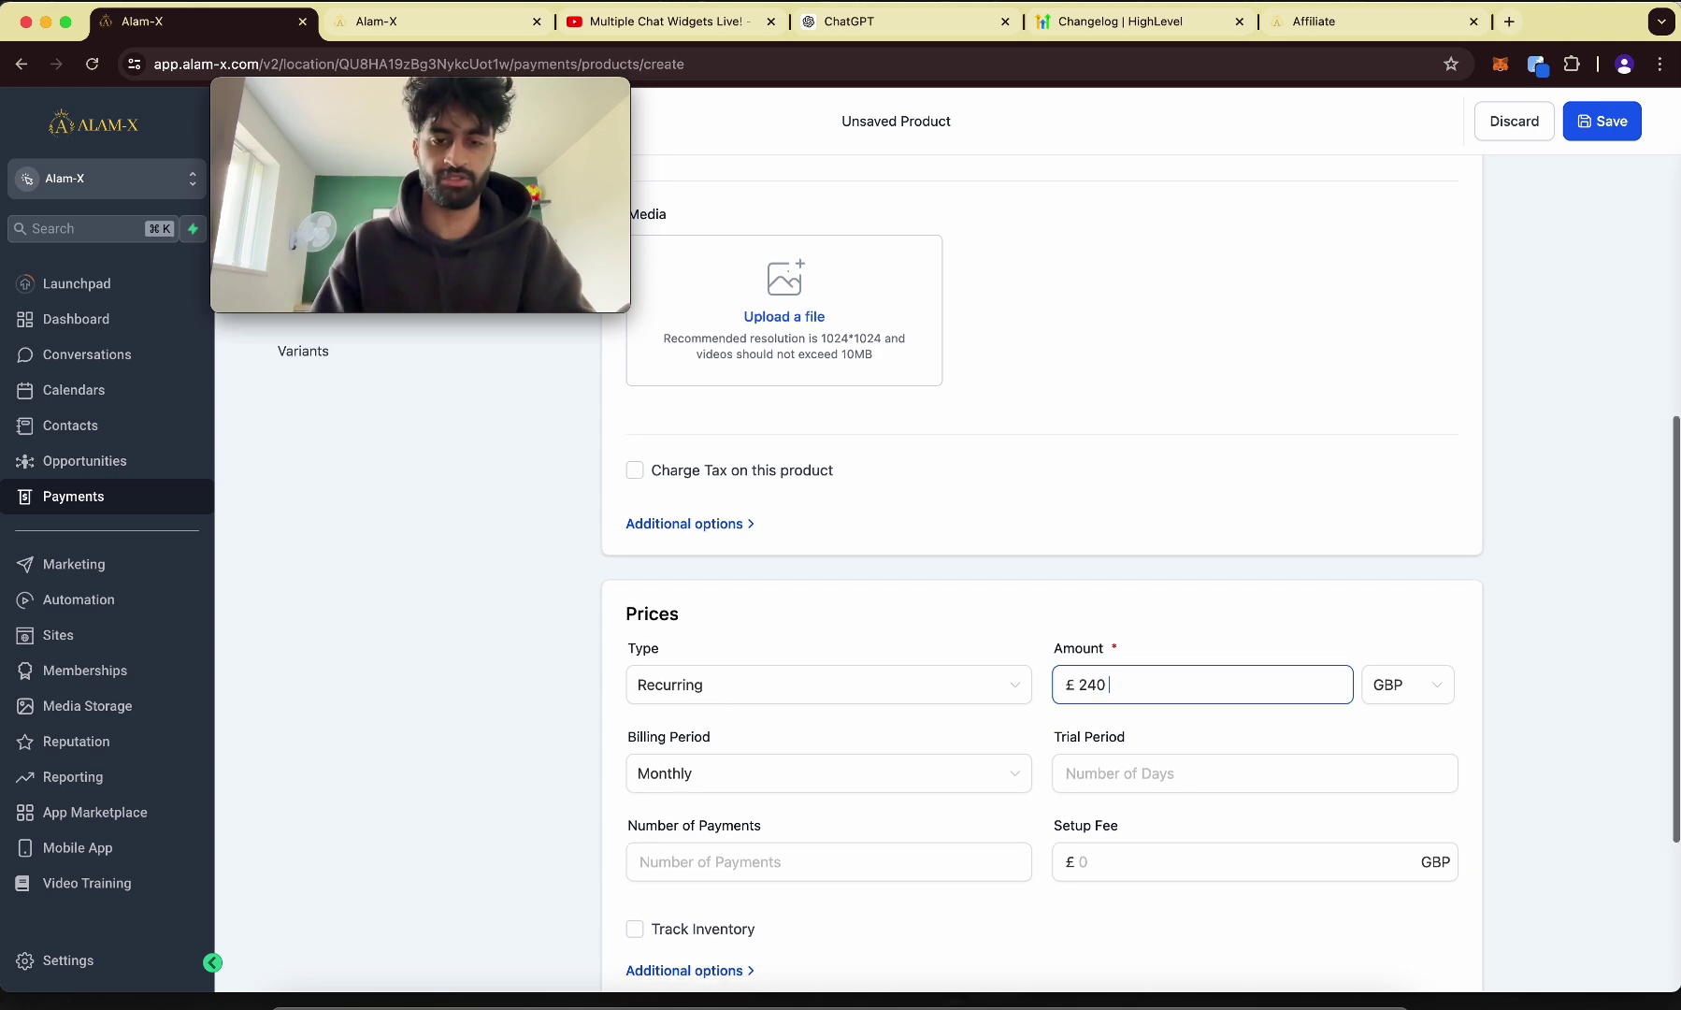
scroll(664, 561, up, 2)
scroll(661, 530, up, 5)
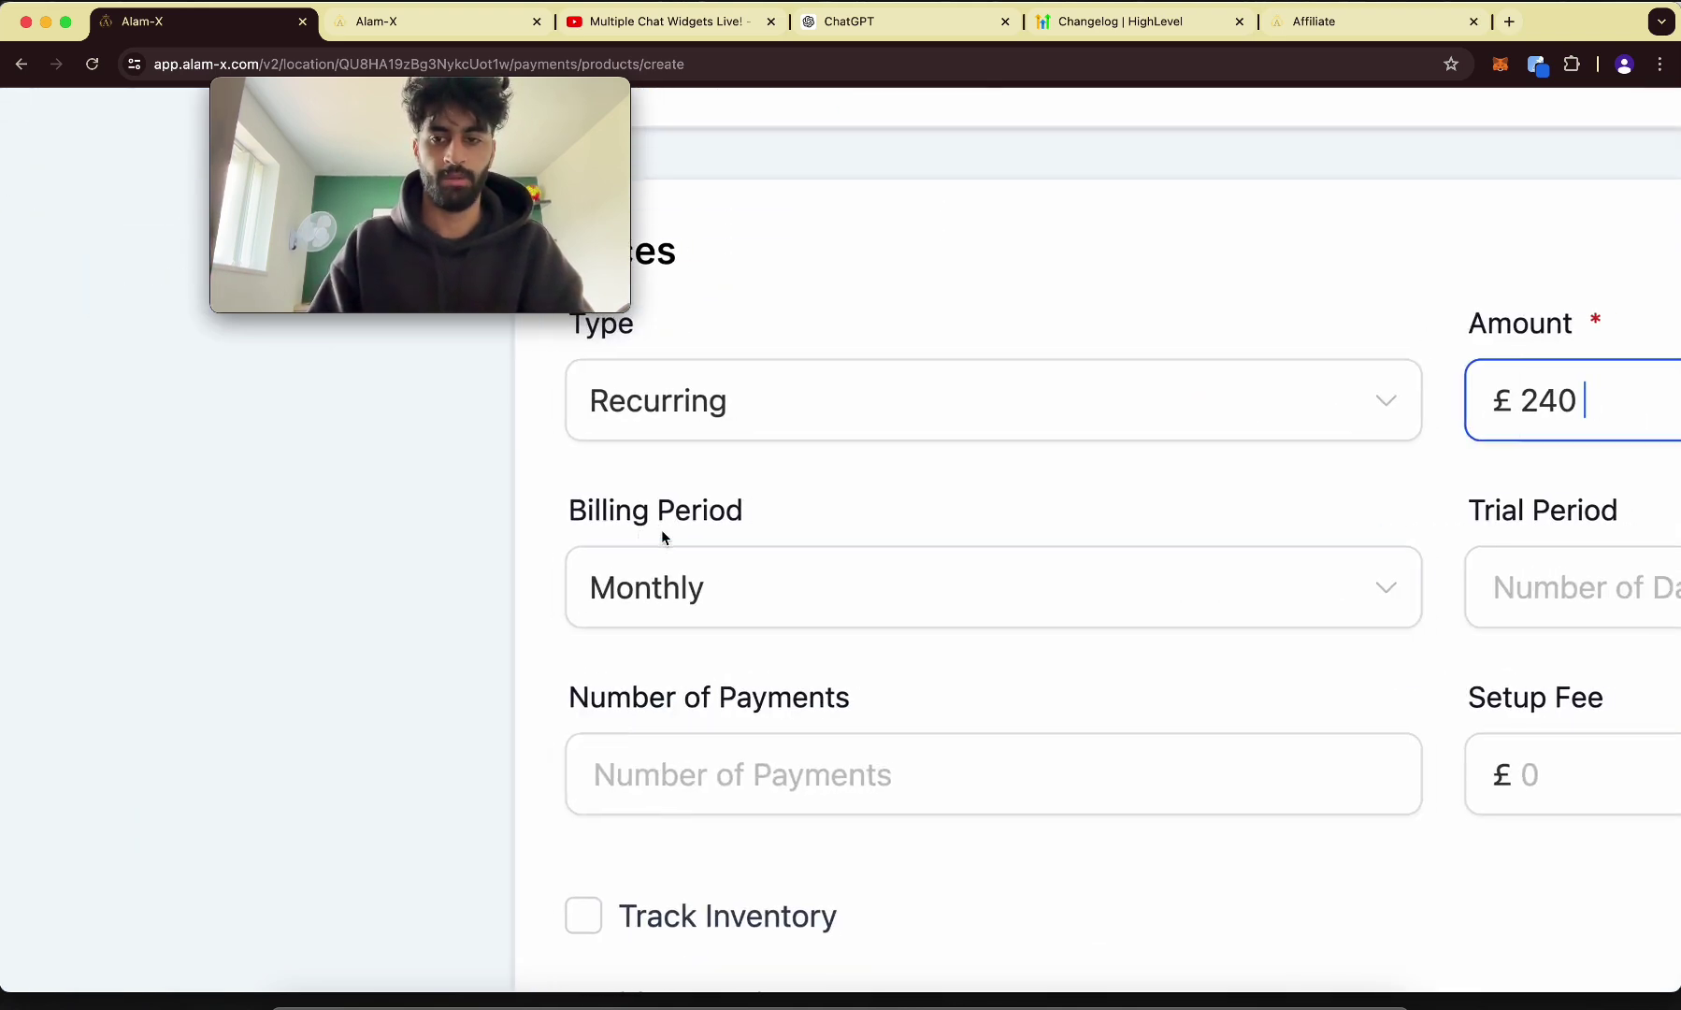
click(278, 766)
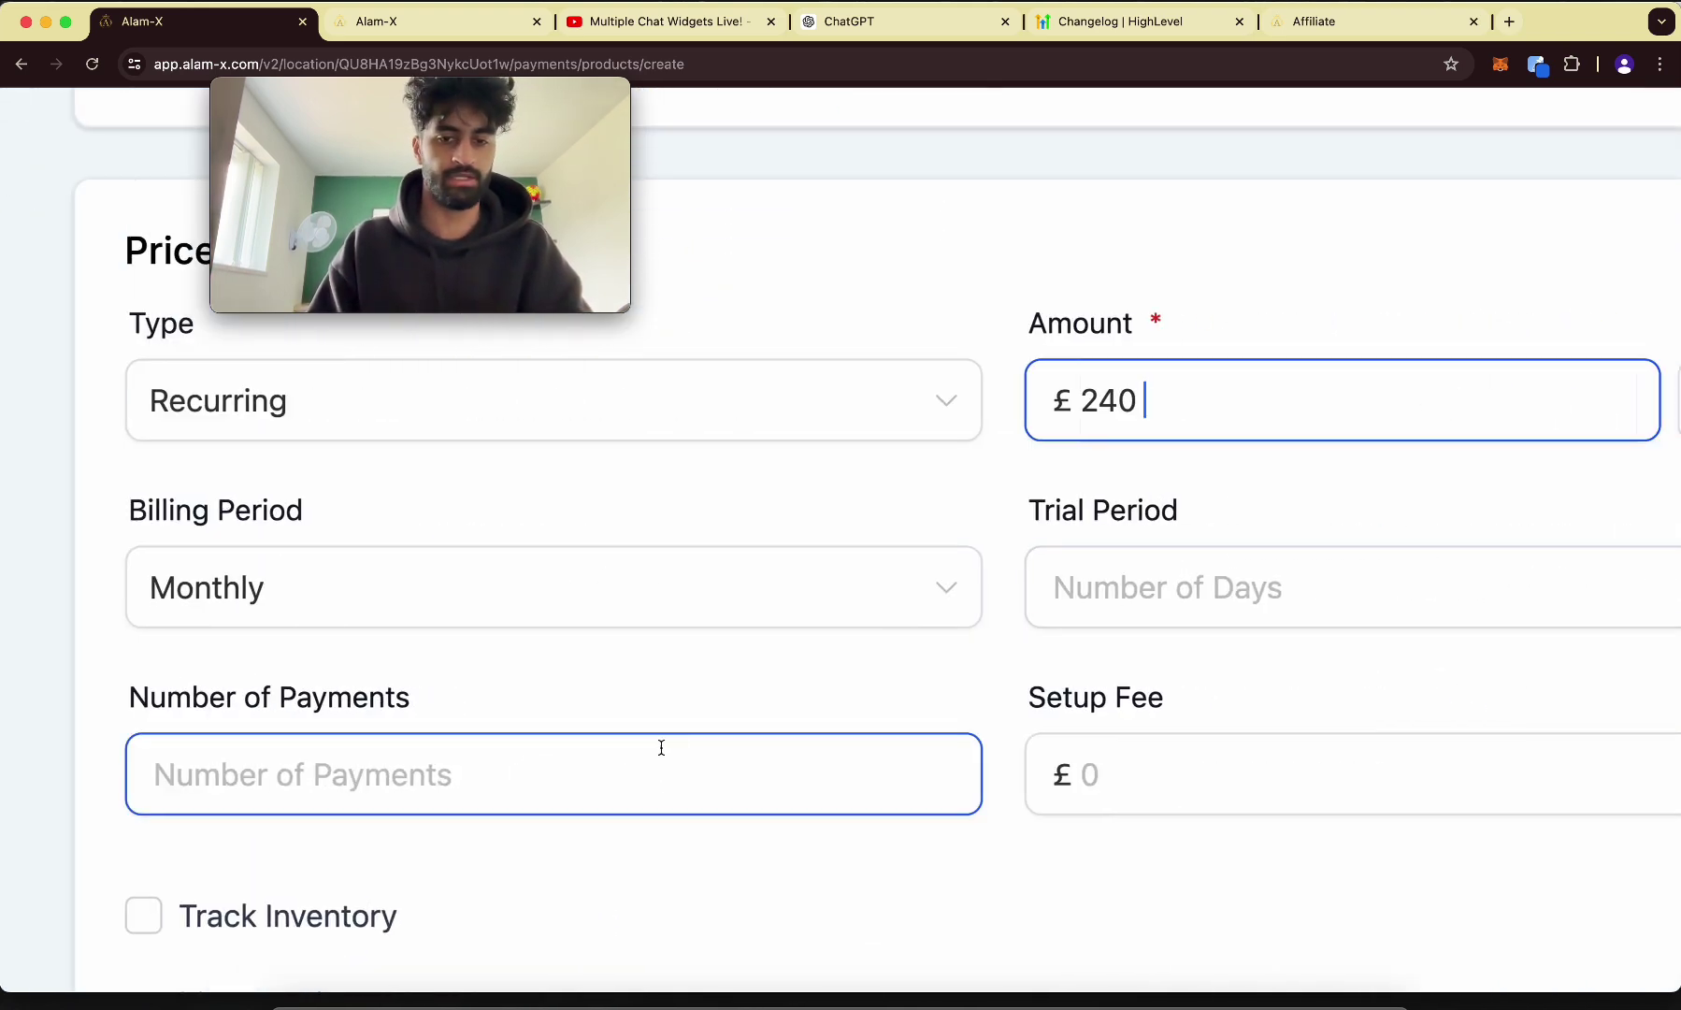
scroll(680, 743, down, 5)
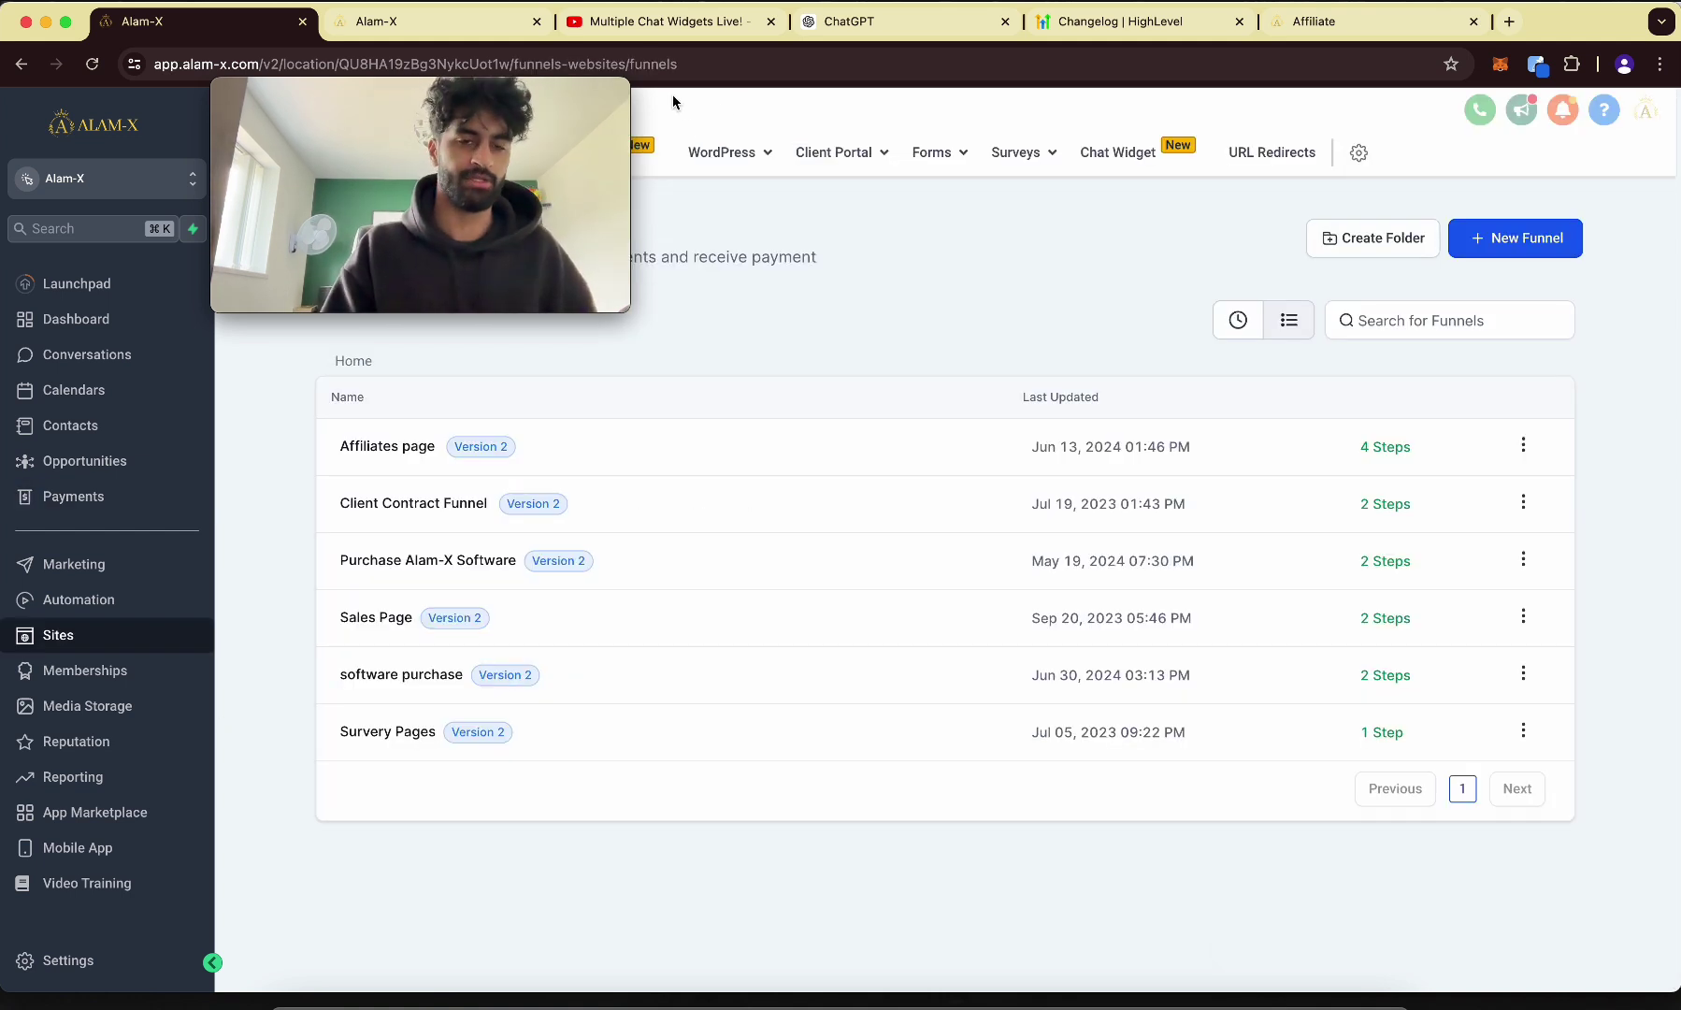
Create a blank funnel named "Purchase Page For Software" on the Sites funnels page.
mouse_move(263, 167)
mouse_down()
mouse_move(972, 98)
mouse_move(1231, 114)
mouse_move(258, 164)
mouse_up()
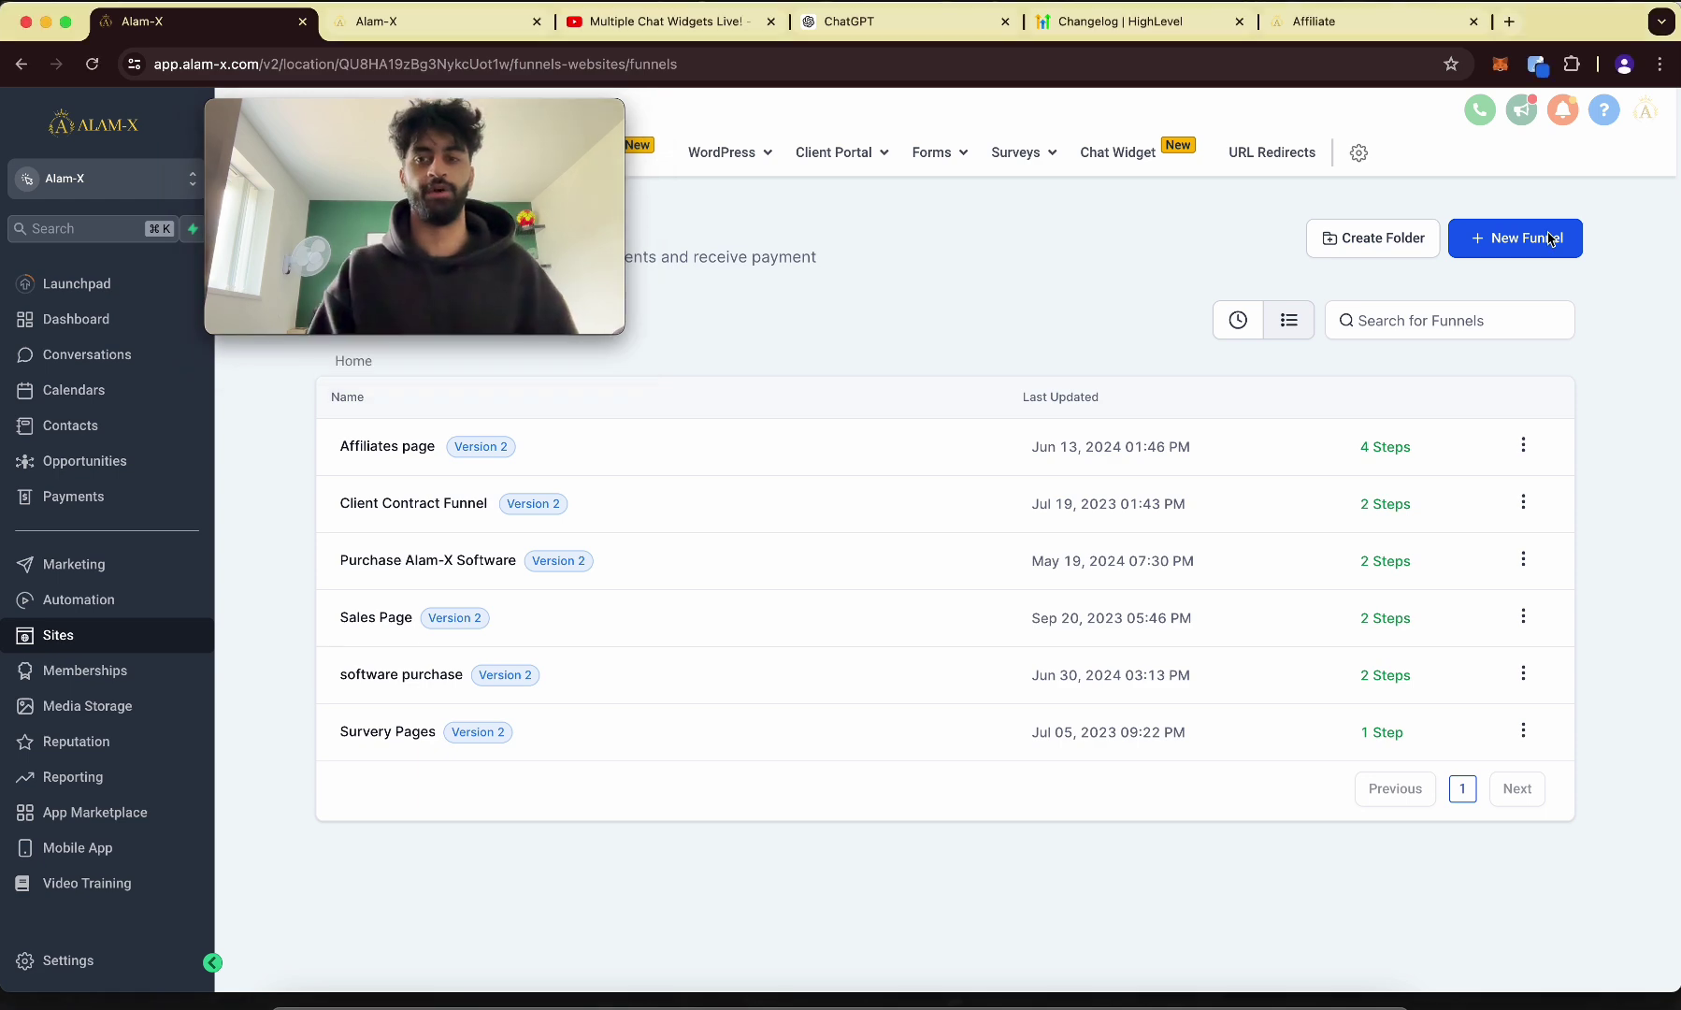
click(1548, 237)
click(618, 561)
text(S)
key(BackSpace)
text(Purchase Pa)
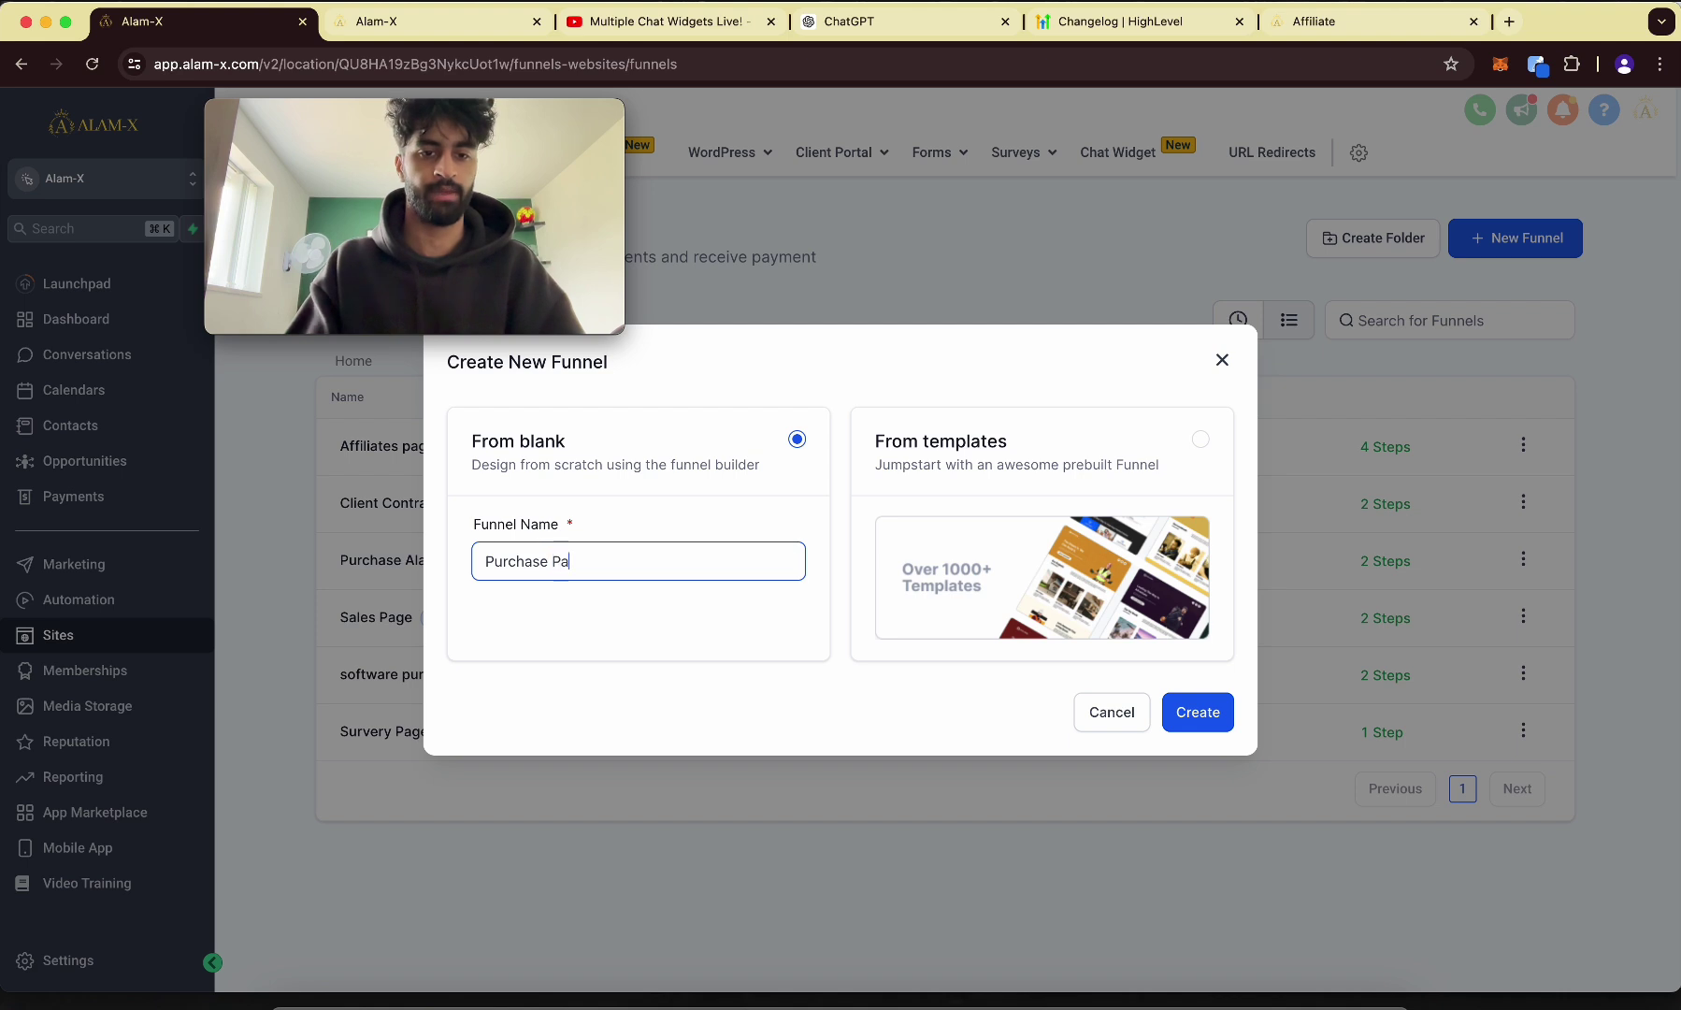
text(ge For Funnel)
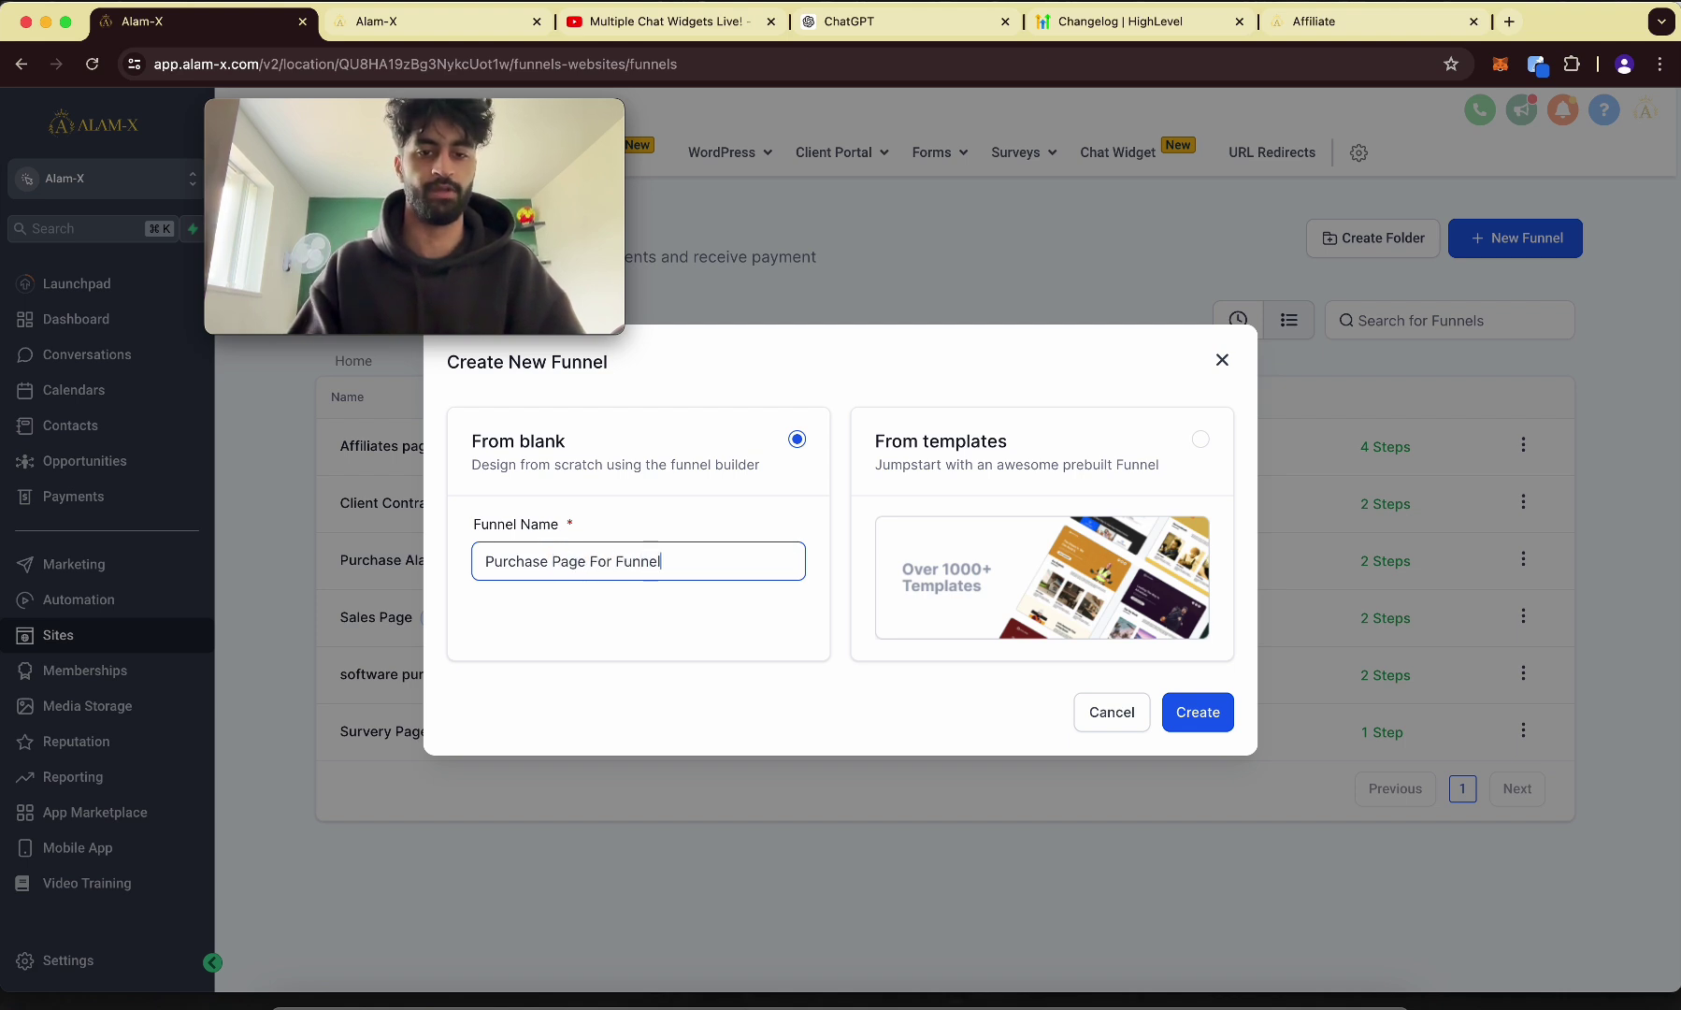
key(BackSpace)
key(BackSpace)
key(BackSpace)
key(BackSpace)
key(BackSpace)
key(BackSpace)
text(Sof)
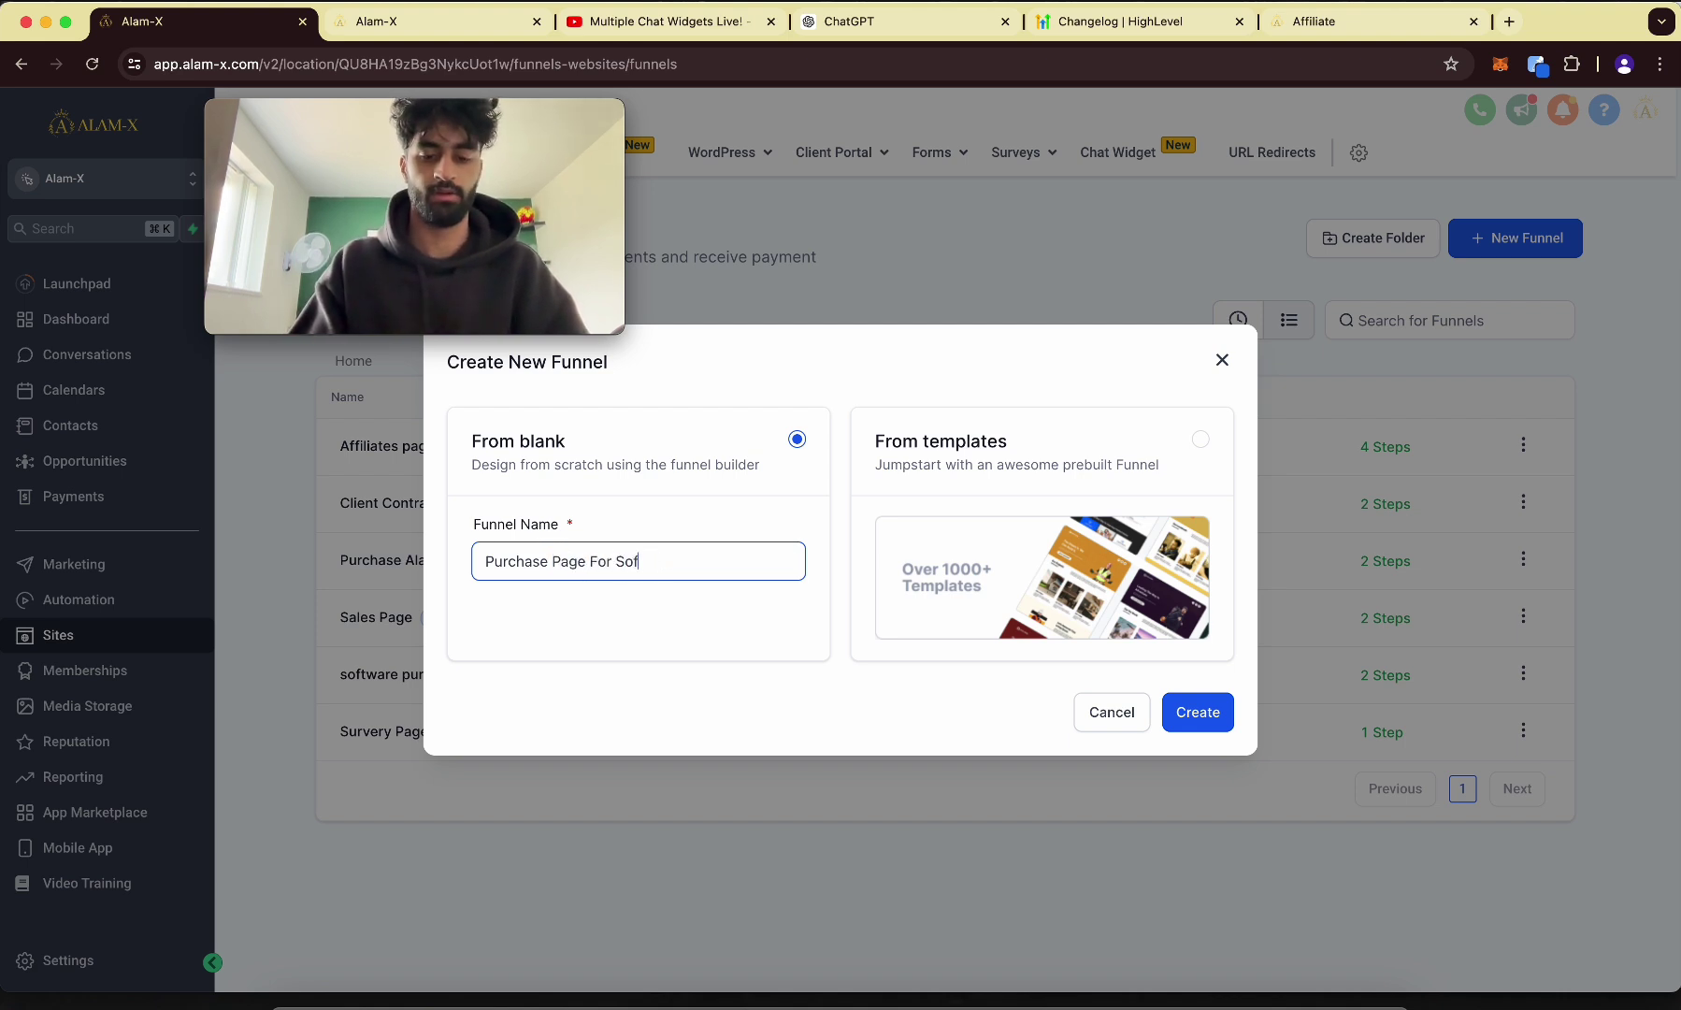
text(tware)
key(Return)
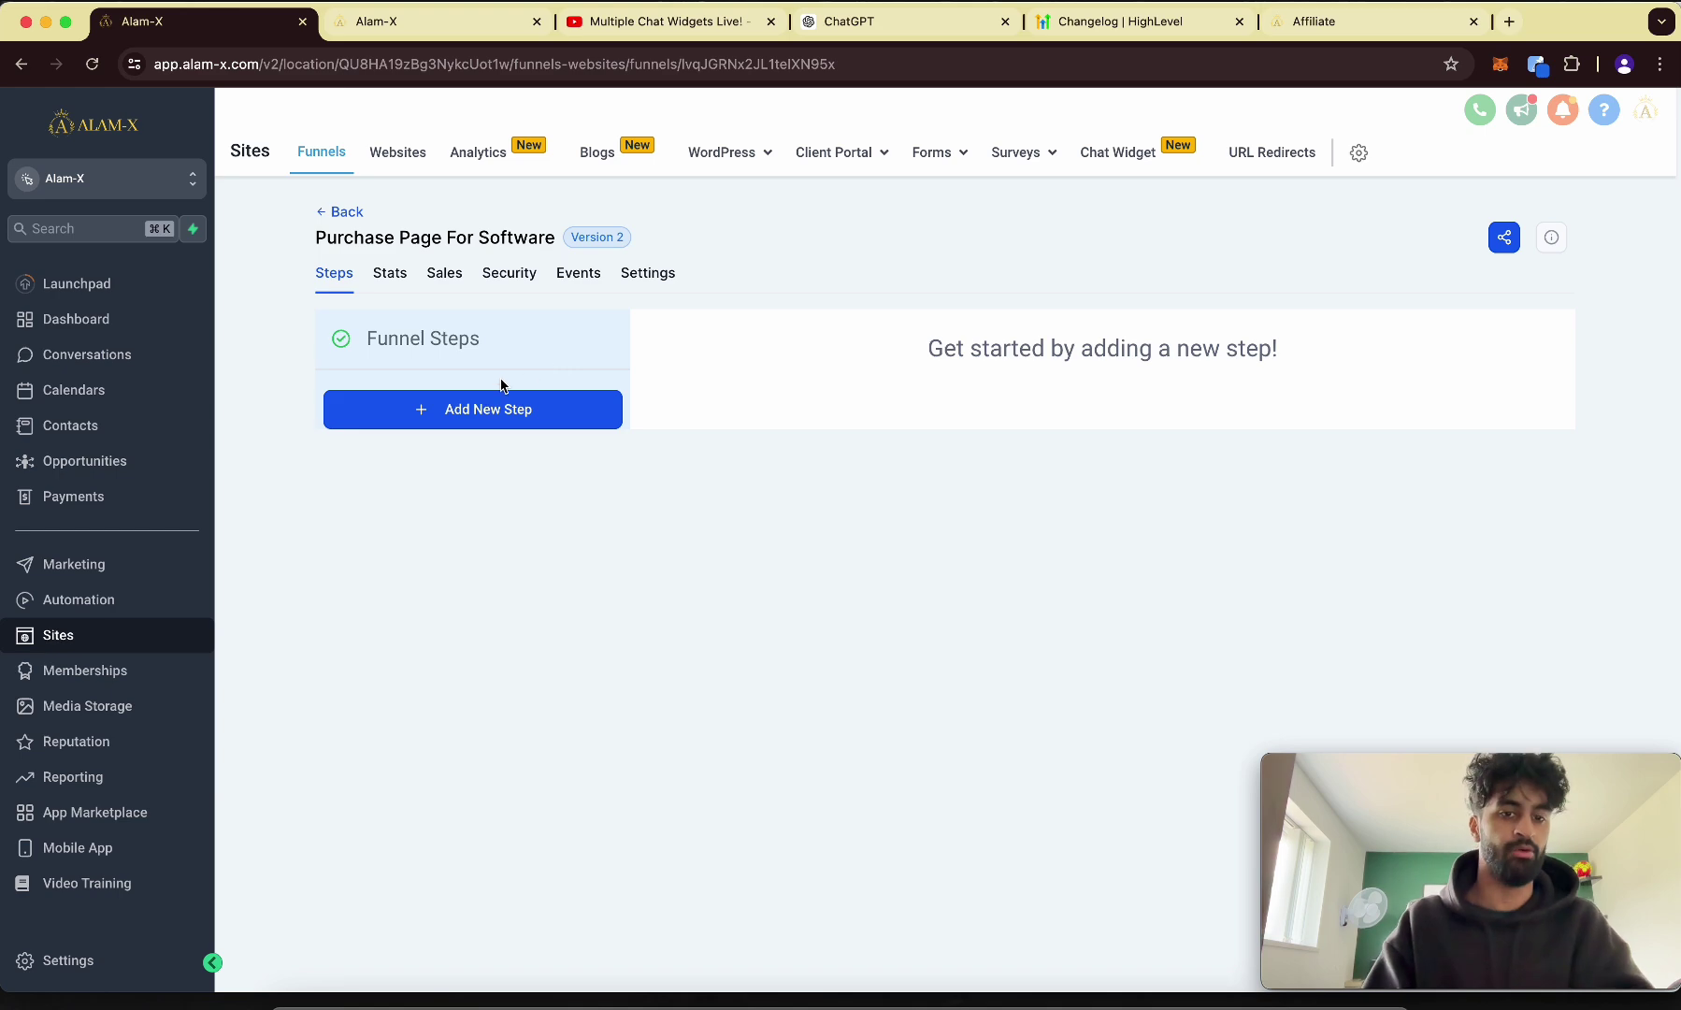
Add a funnel step named "Purchase Page" with the path /purchase.
click(479, 409)
click(696, 459)
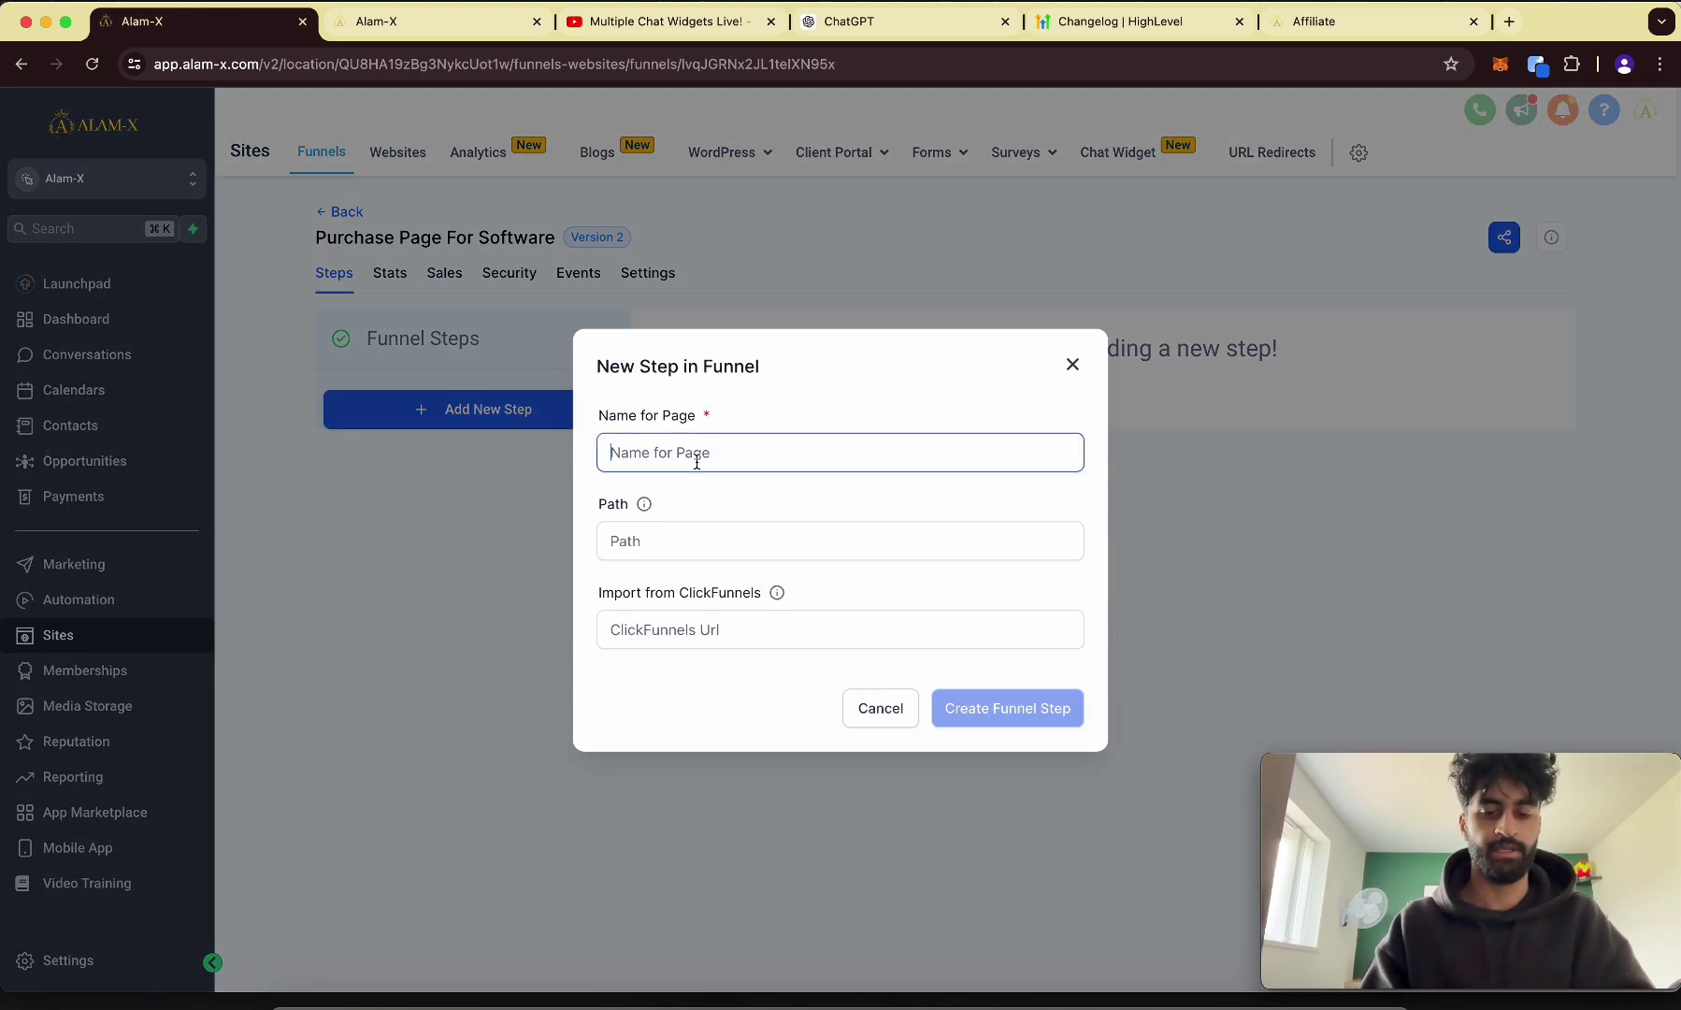
text(PU)
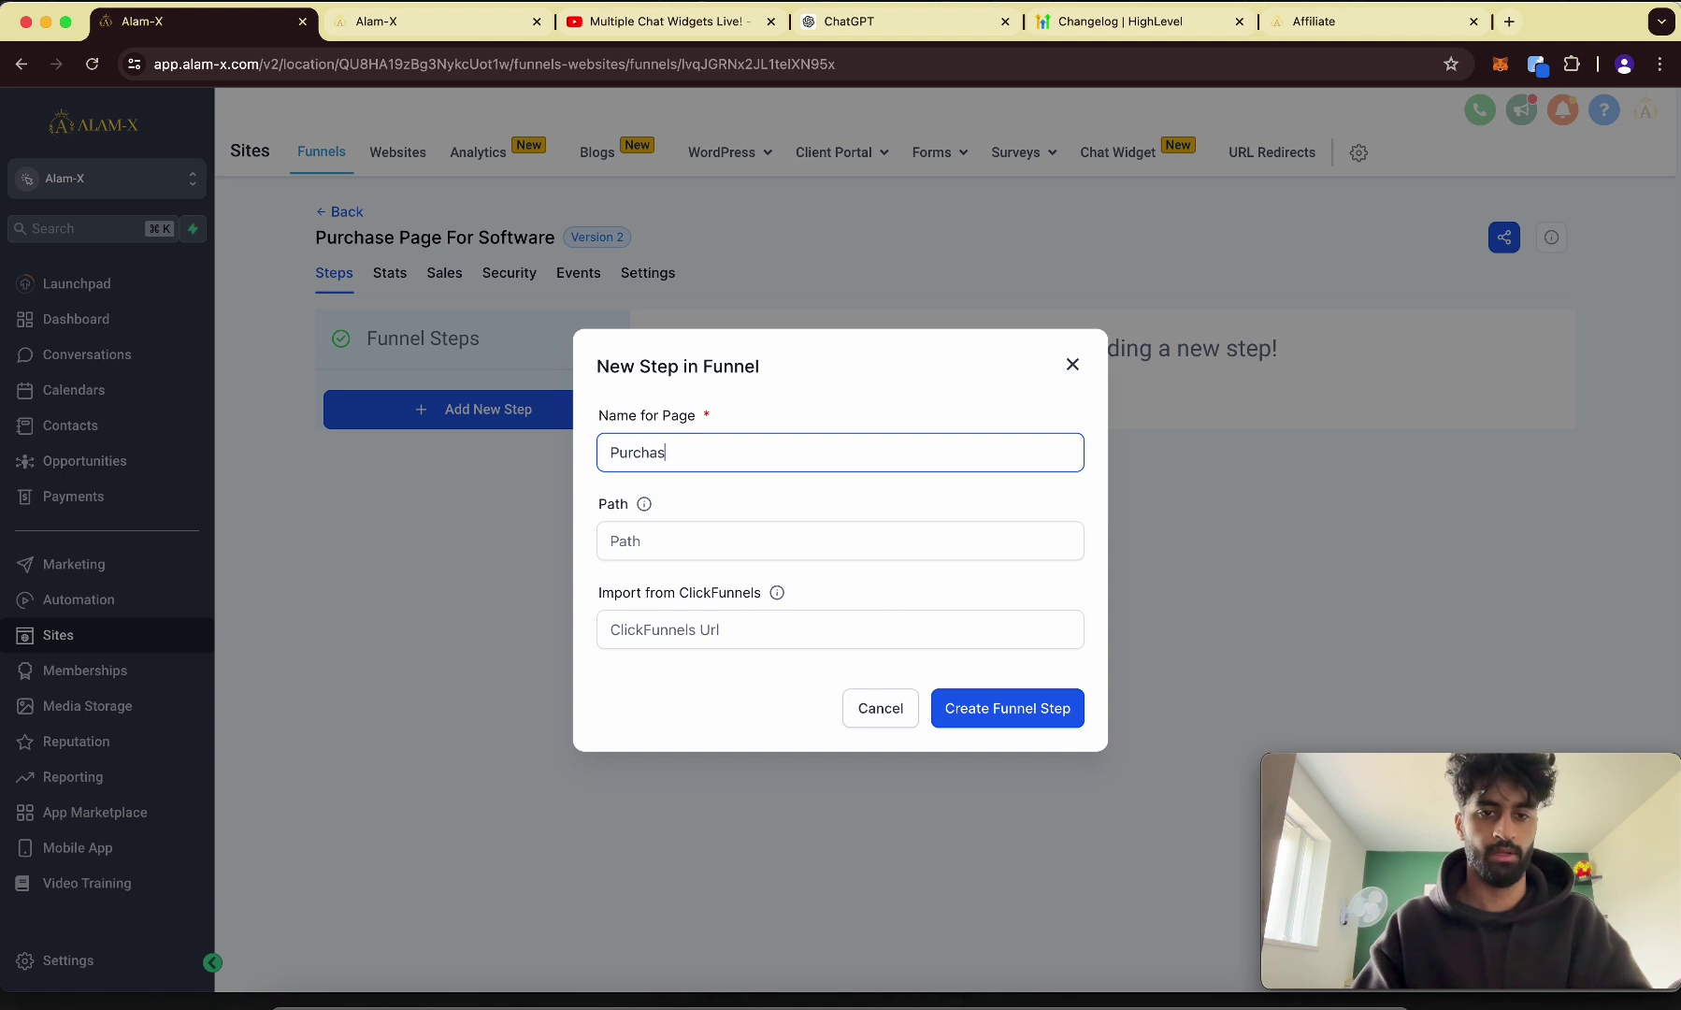
click(686, 546)
text(/purchase)
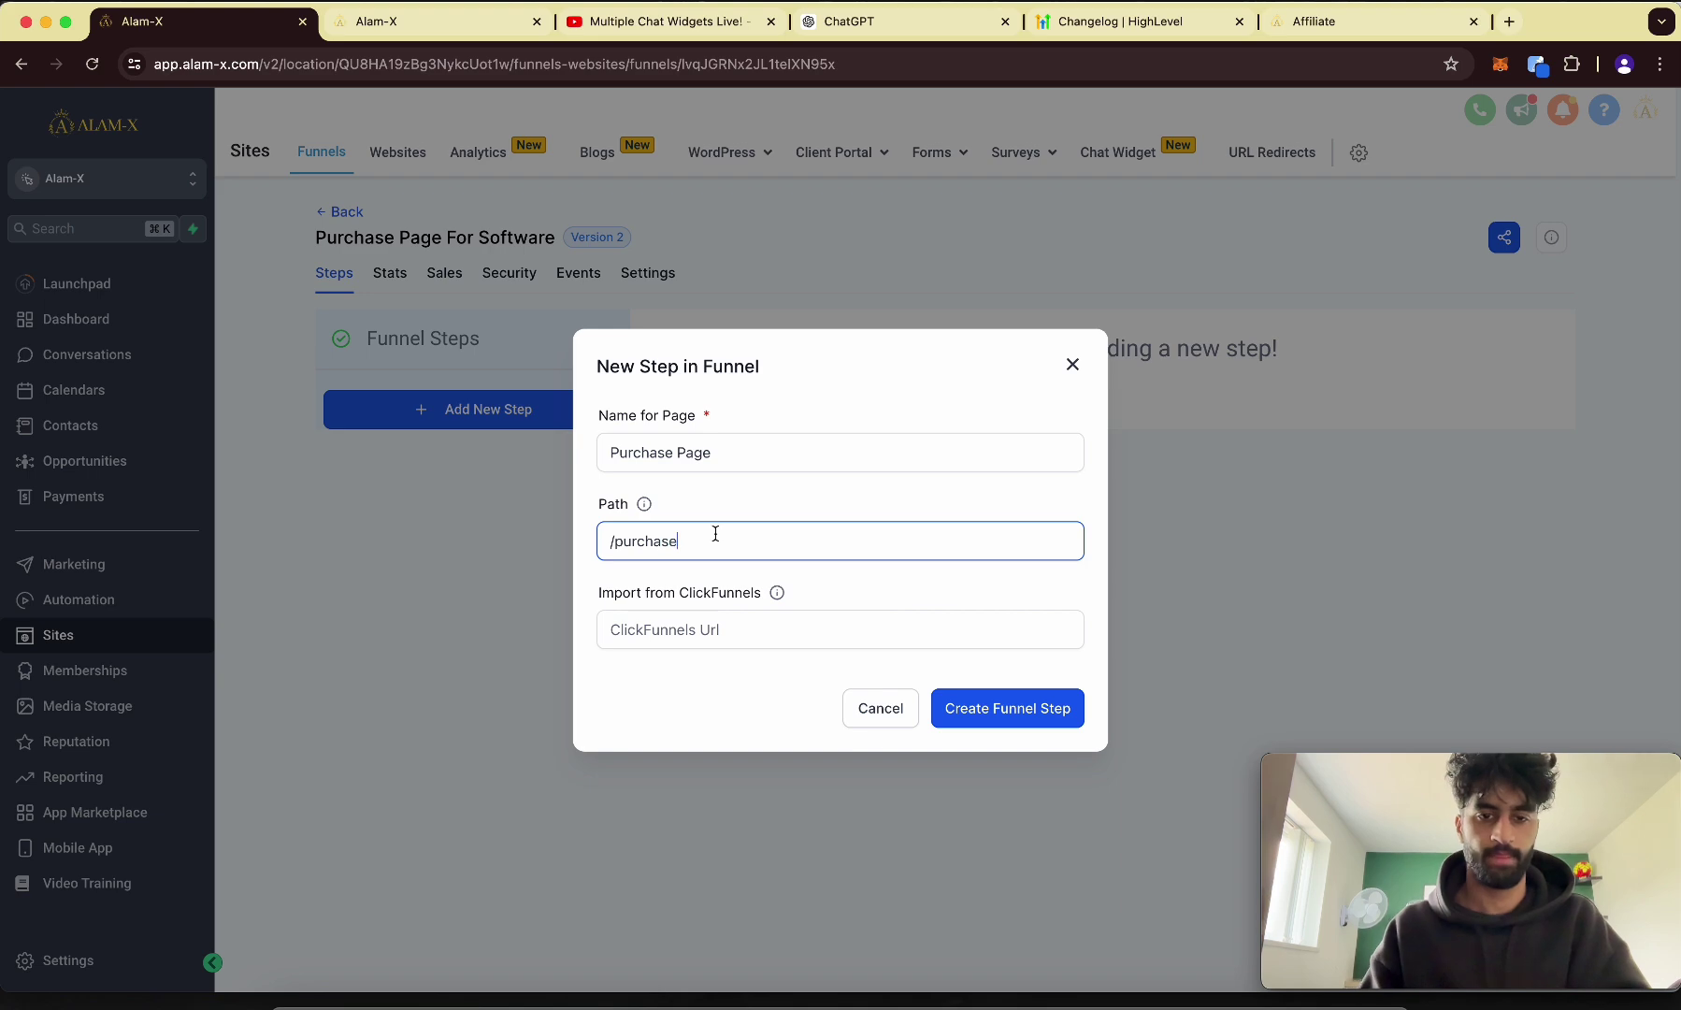
click(1042, 709)
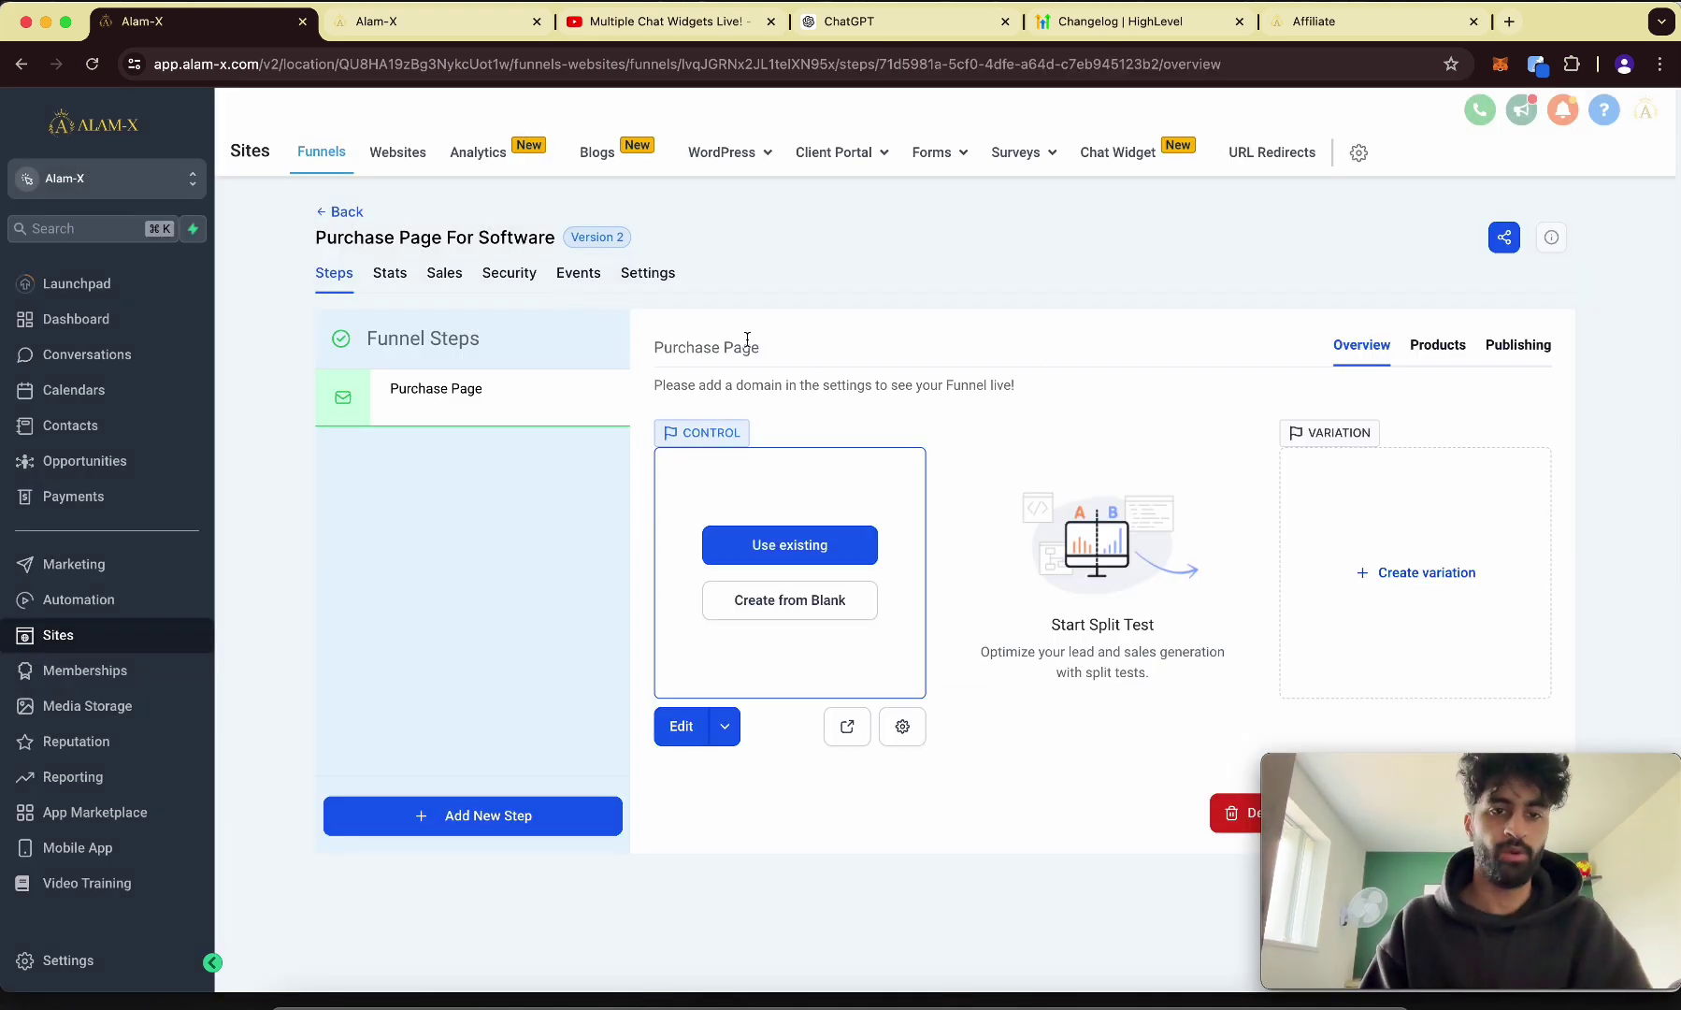
Check which domains can be assigned to the funnel in its settings.
click(637, 271)
click(1084, 396)
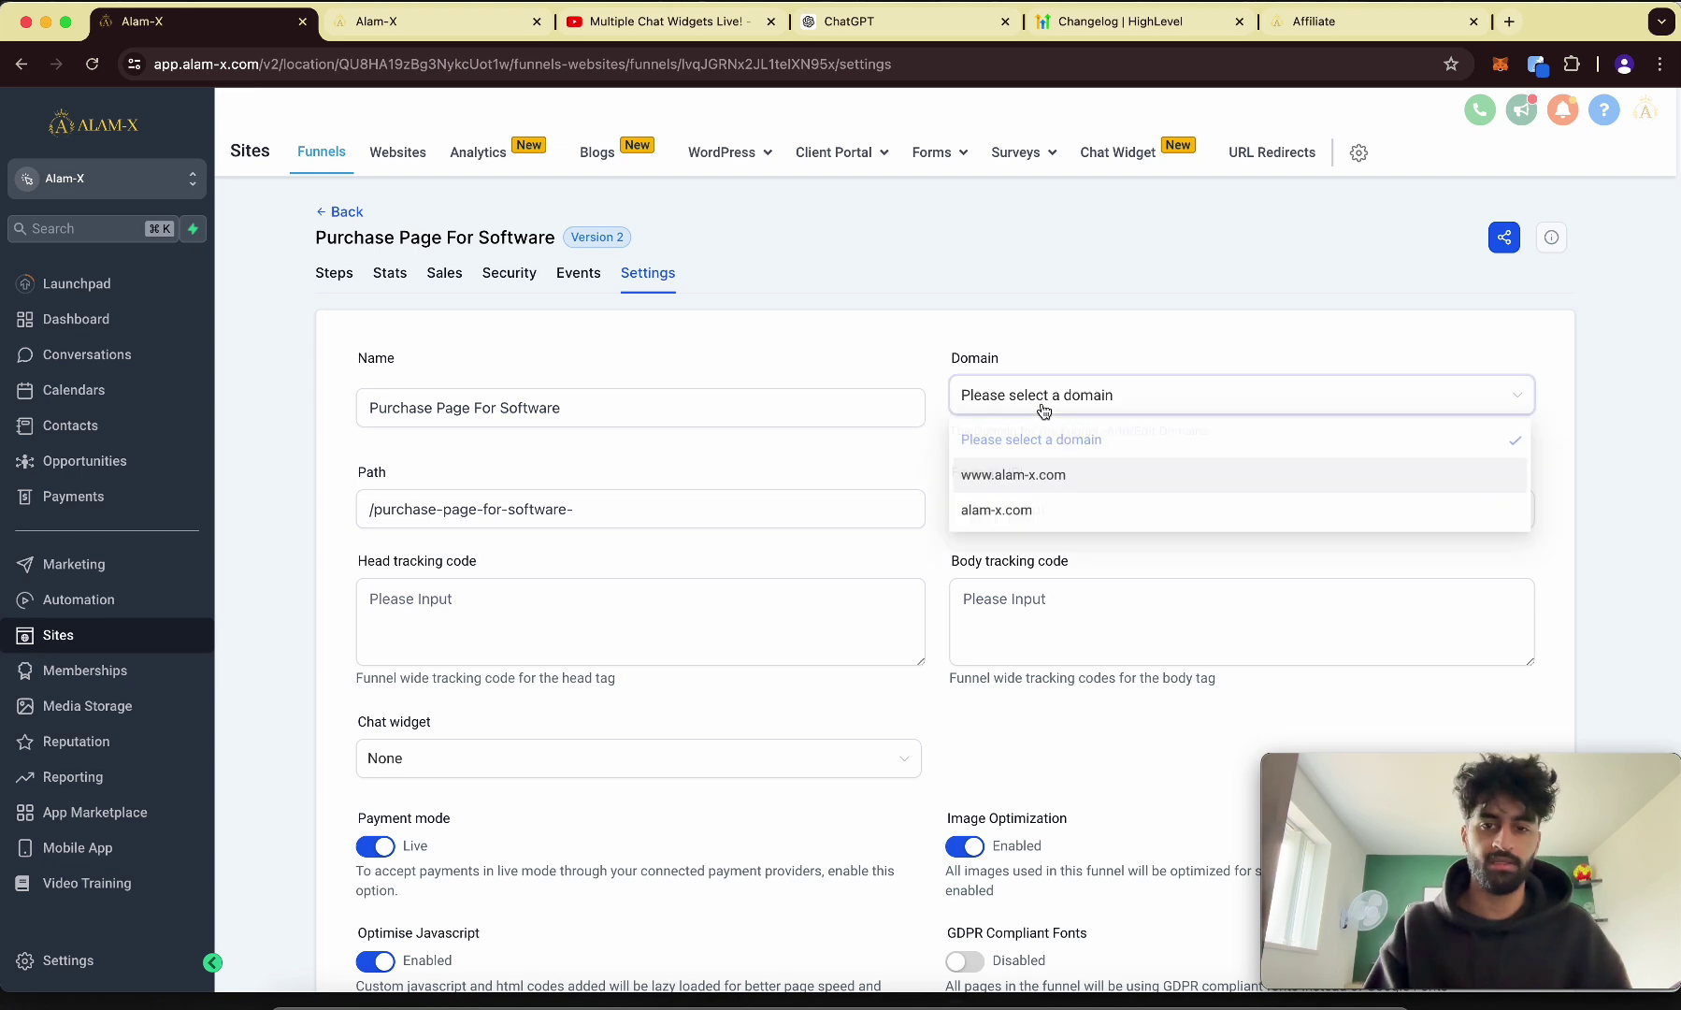
click(870, 326)
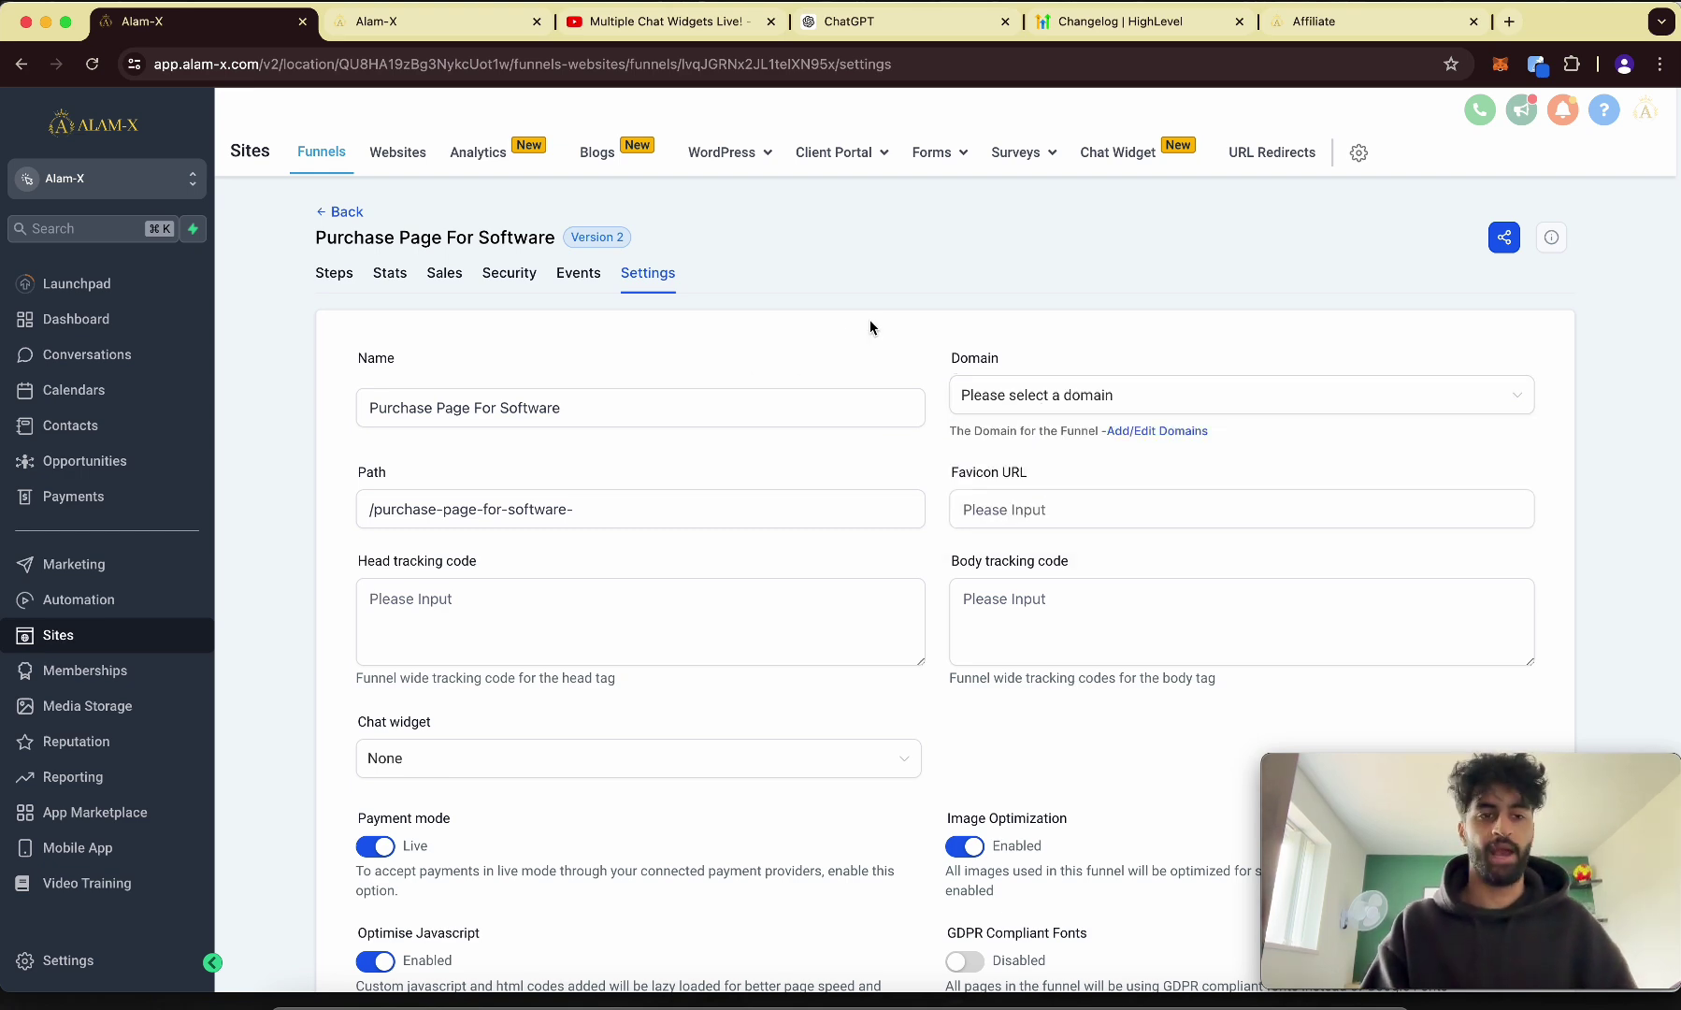
Open the form for connecting a new domain in the account's Domains settings.
click(56, 960)
scroll(159, 692, down, 5)
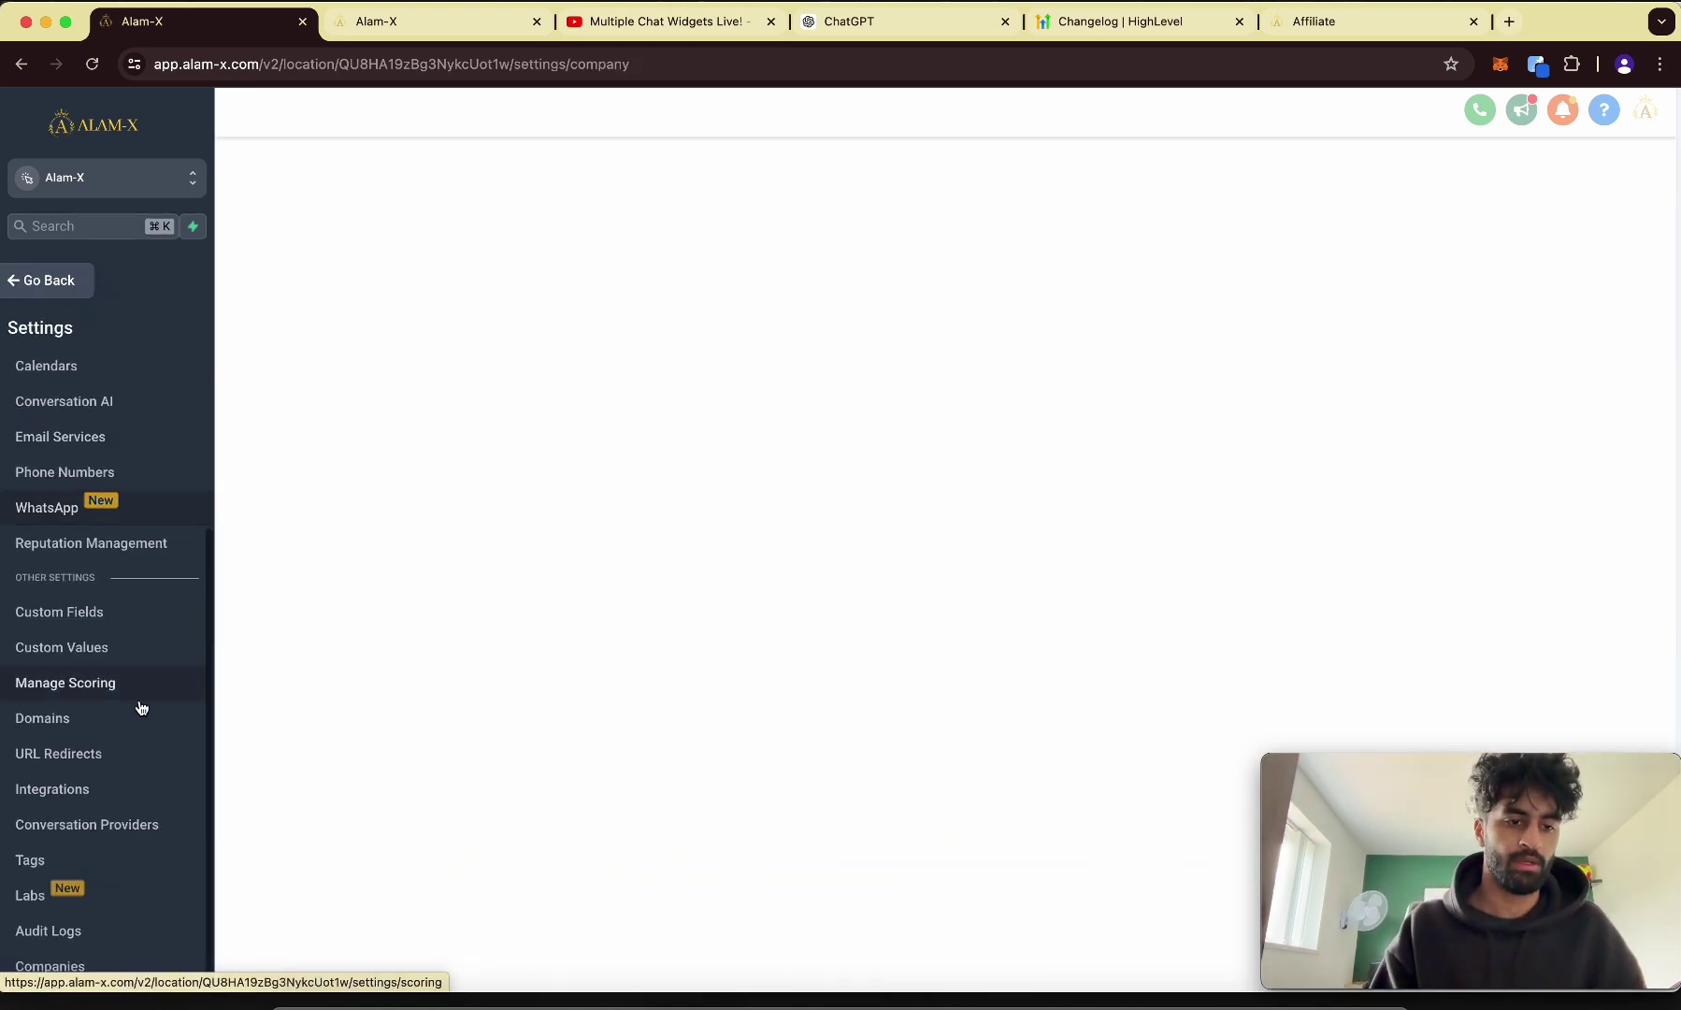
click(103, 730)
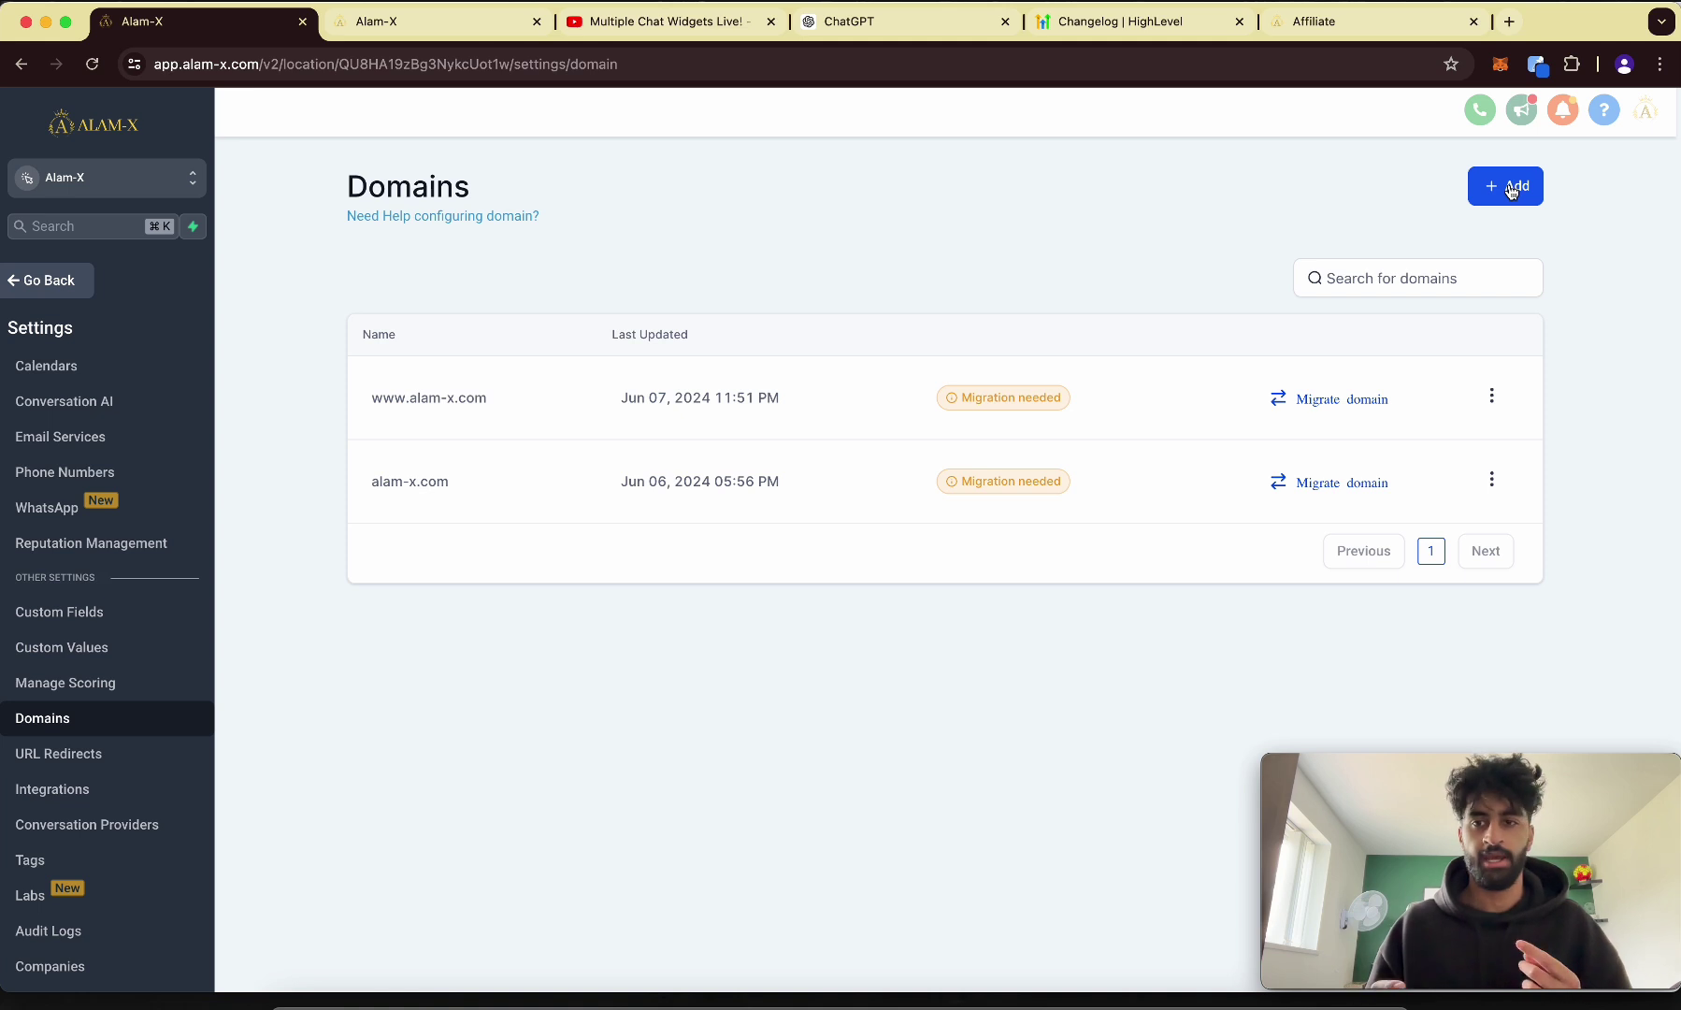
click(1512, 191)
click(639, 555)
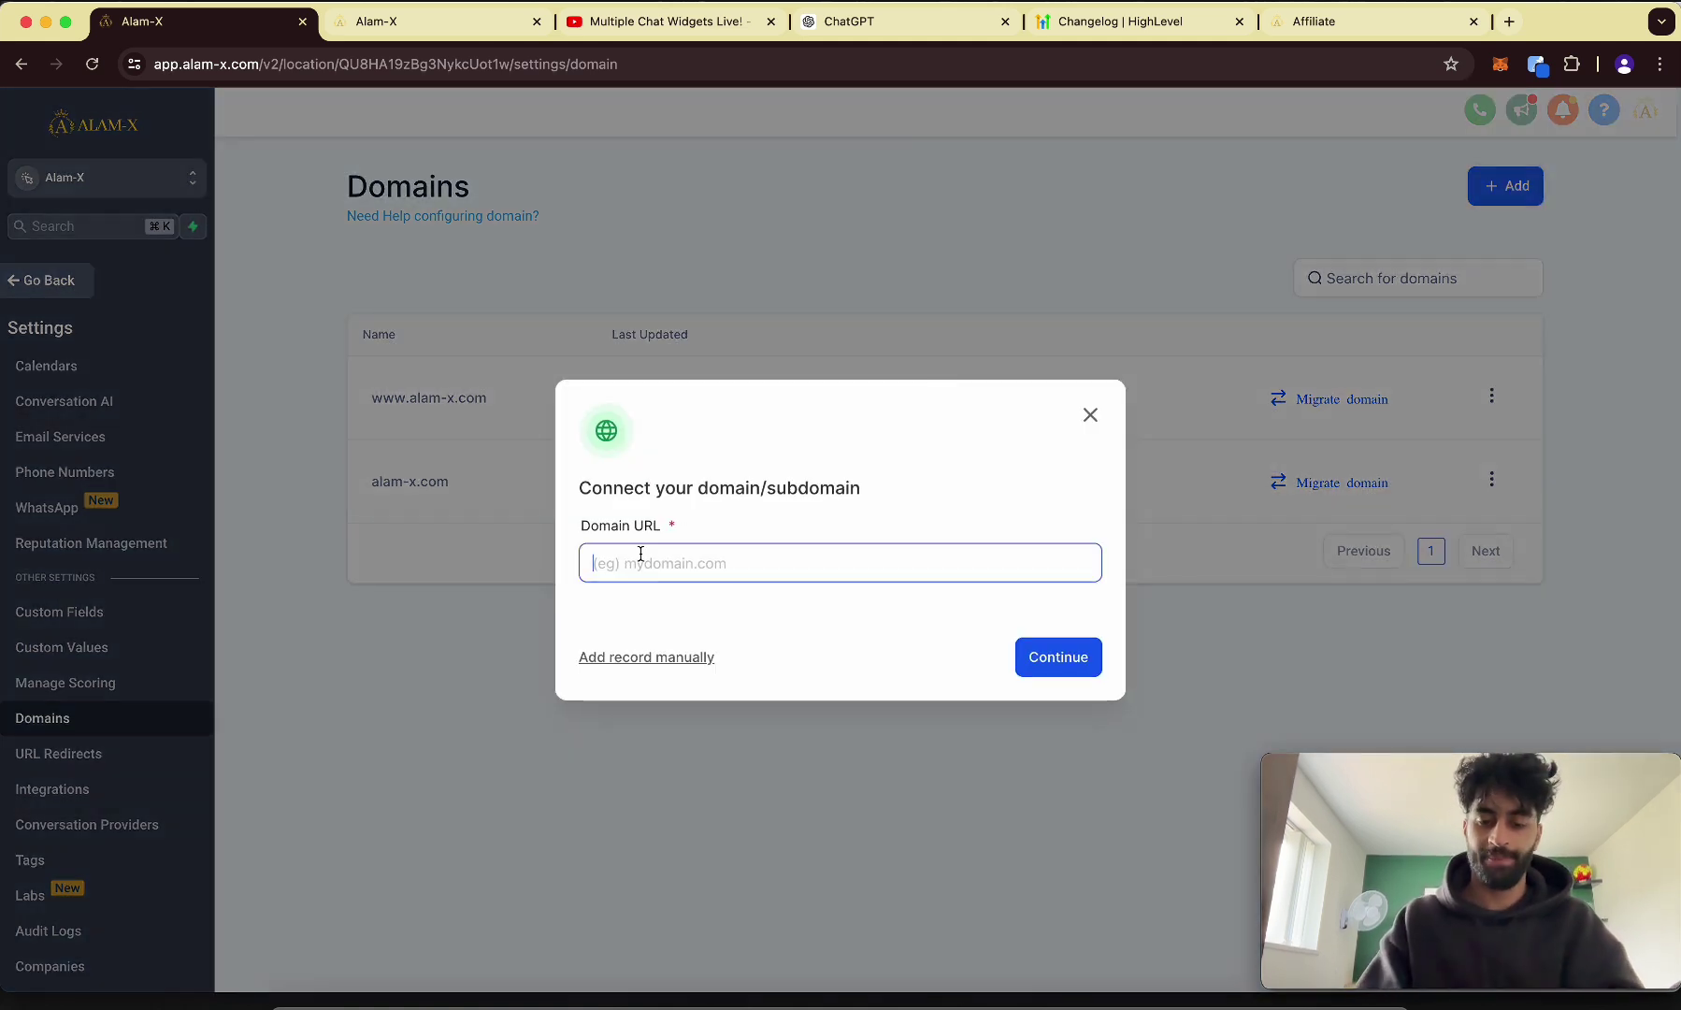
Try ALAM-X.COM as the new domain's URL and clear the field.
text(ALAM-X.)
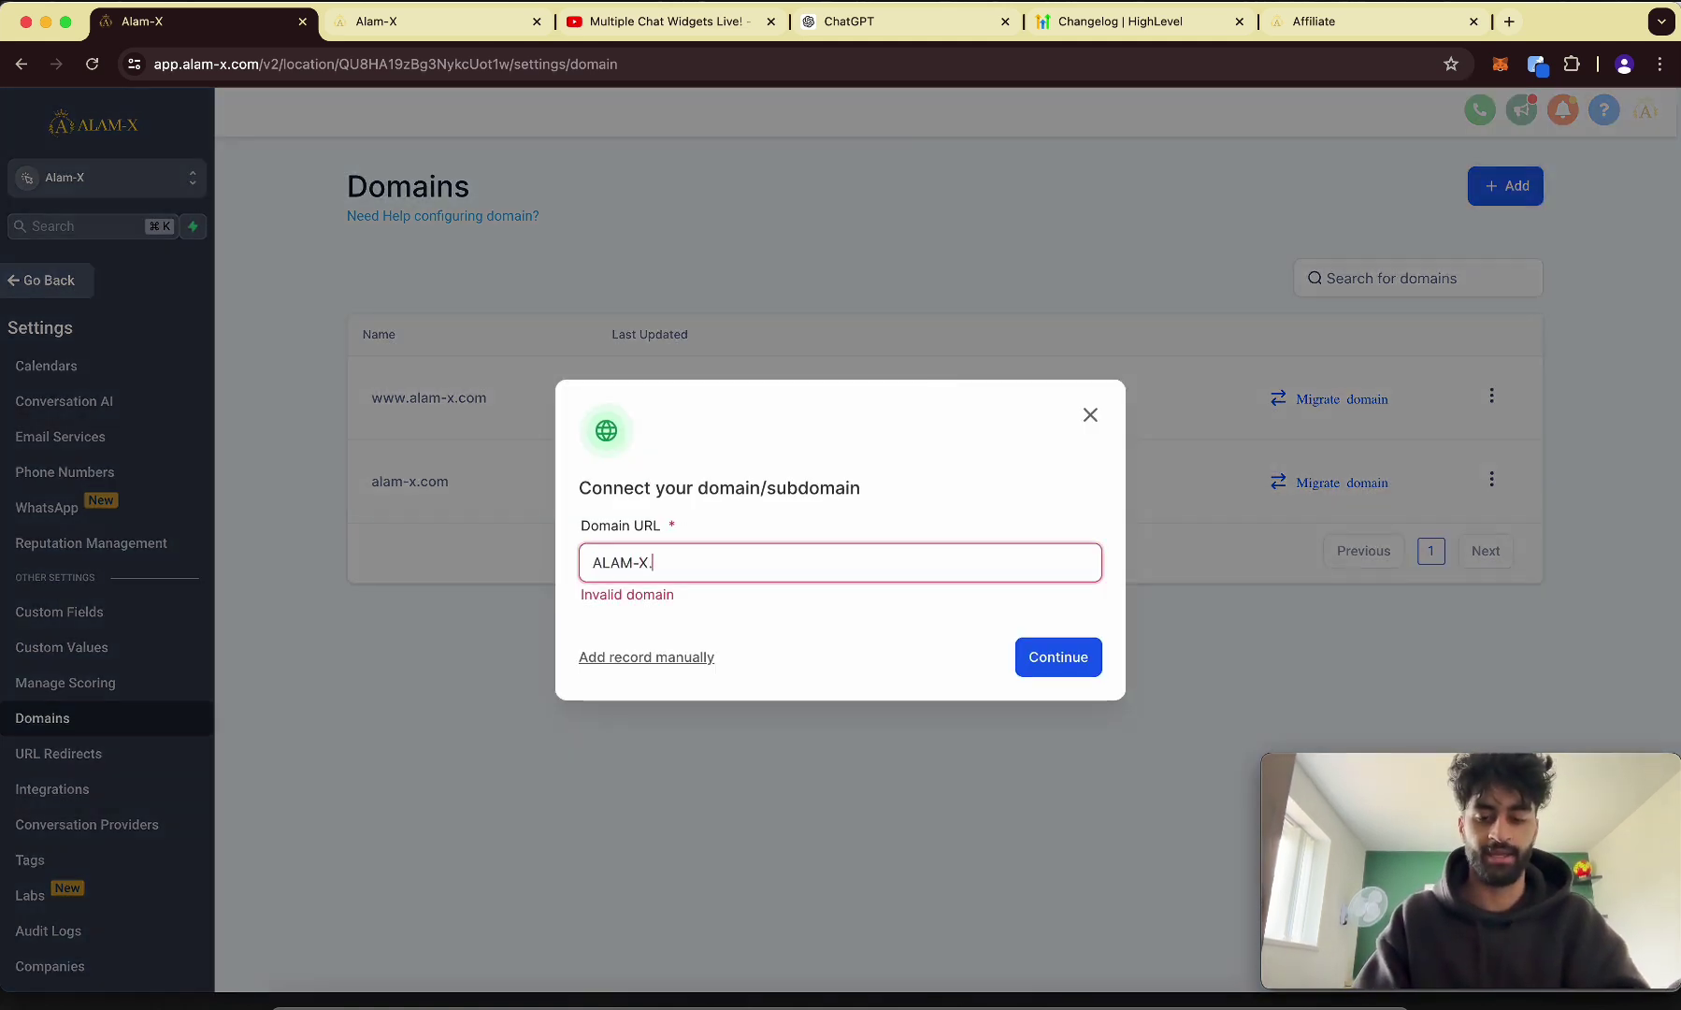
text(COM)
key(BackSpace)
key(BackSpace)
key(BackSpace)
key(BackSpace)
key(BackSpace)
key(BackSpace)
key(BackSpace)
key(BackSpace)
key(BackSpace)
key(BackSpace)
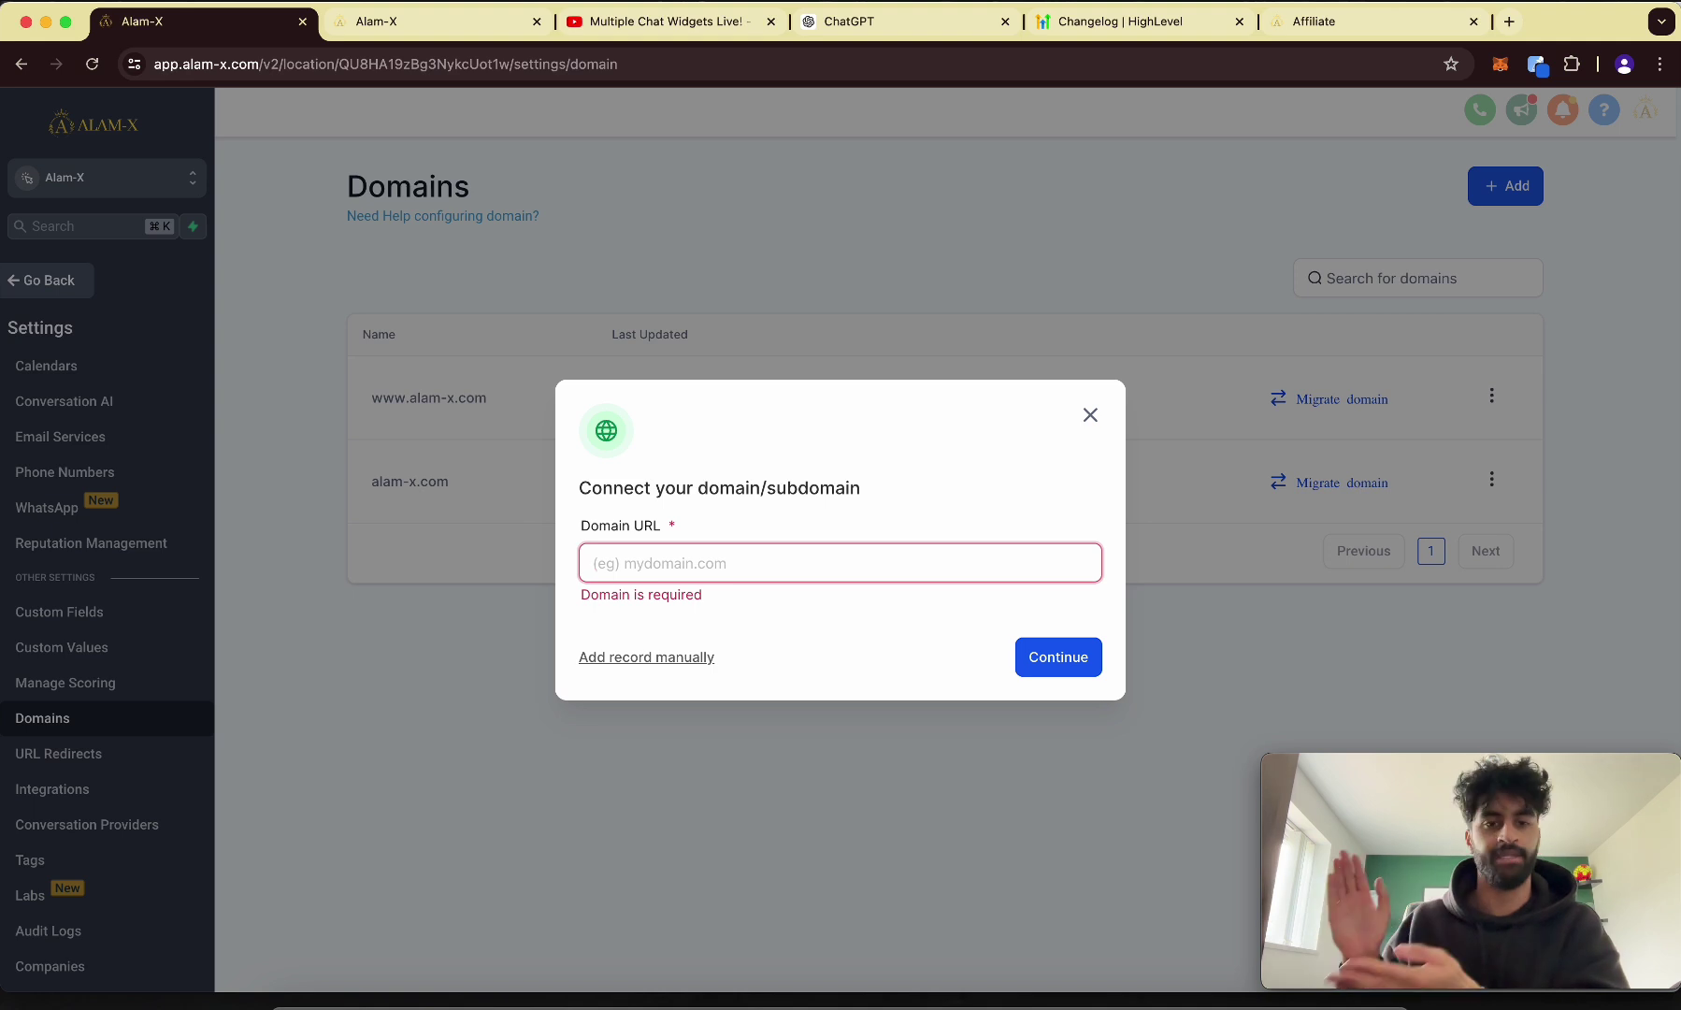
Dismiss the new-domain form and look over the domains already connected to the account.
click(1089, 417)
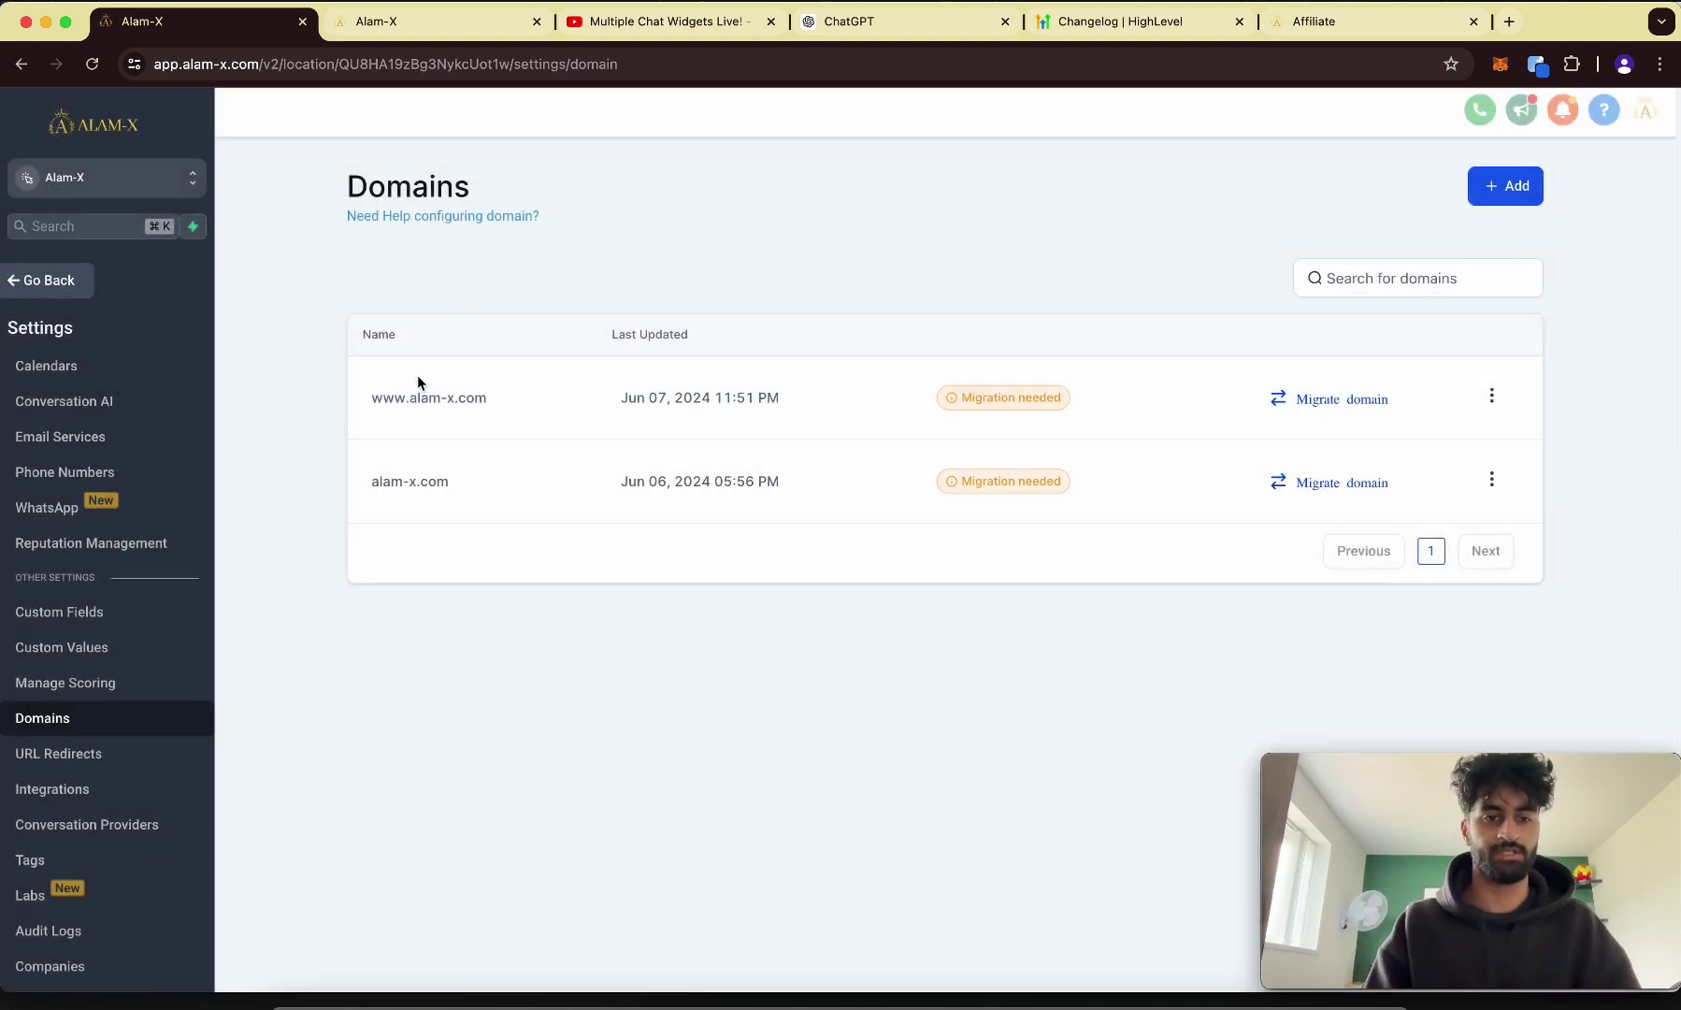
scroll(662, 399, up, 5)
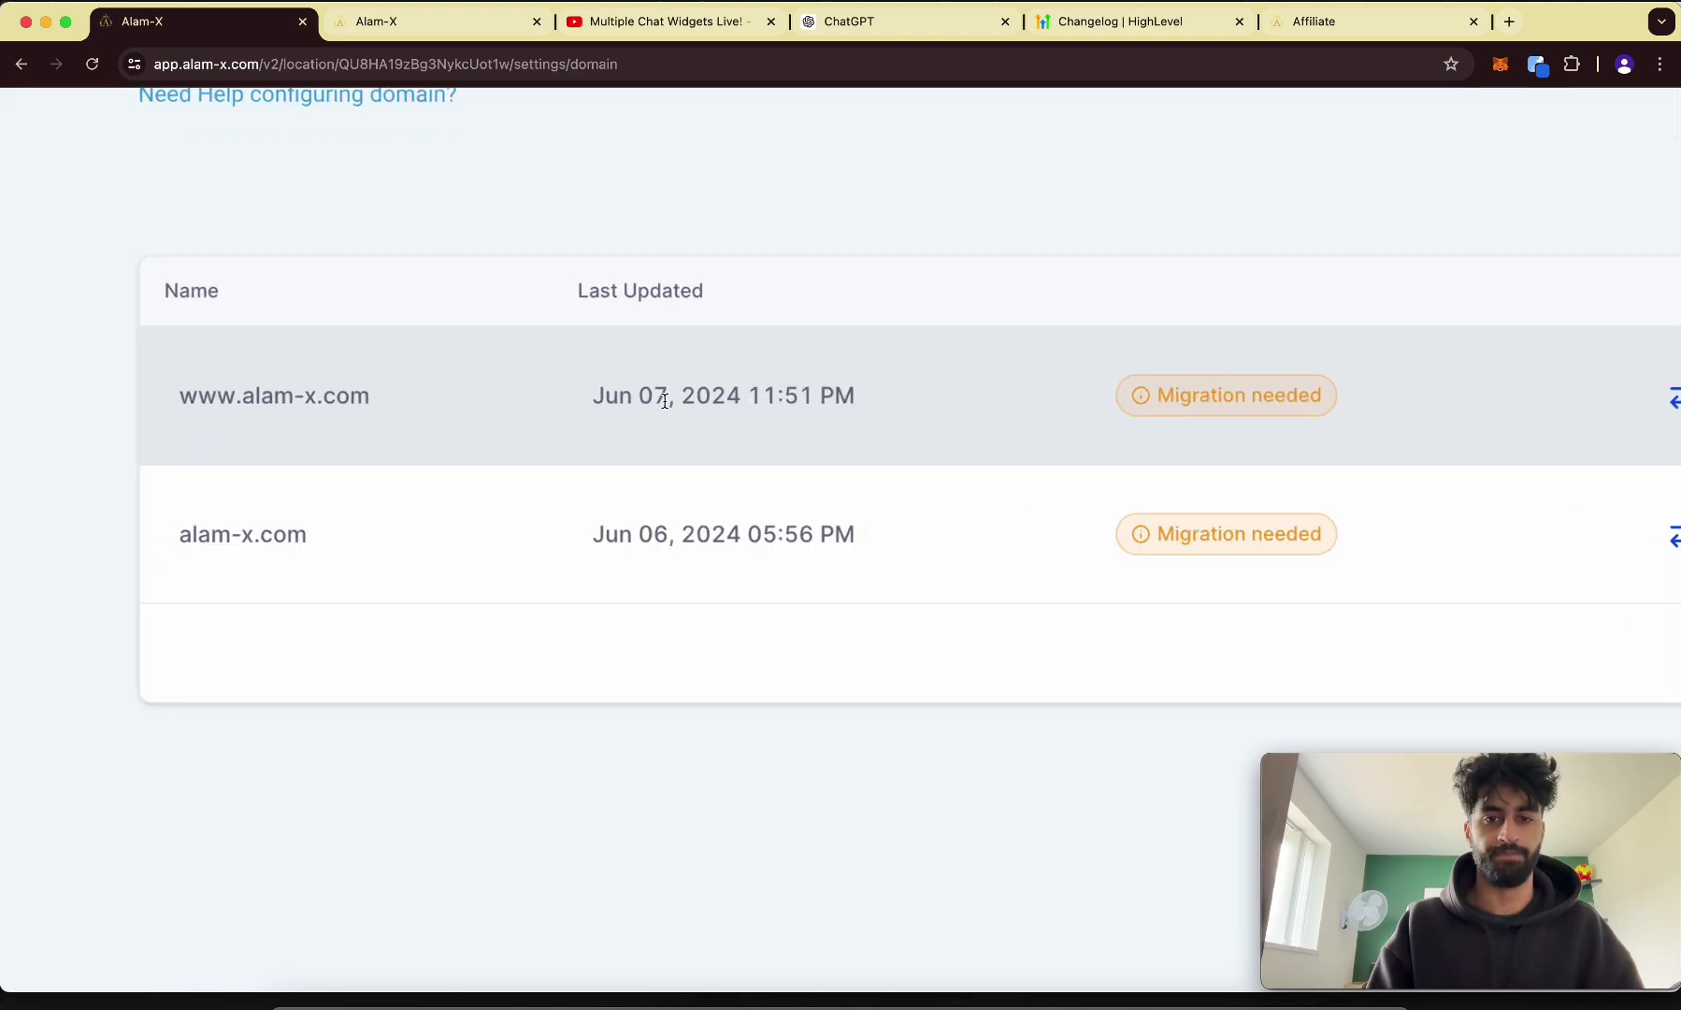
scroll(872, 366, down, 5)
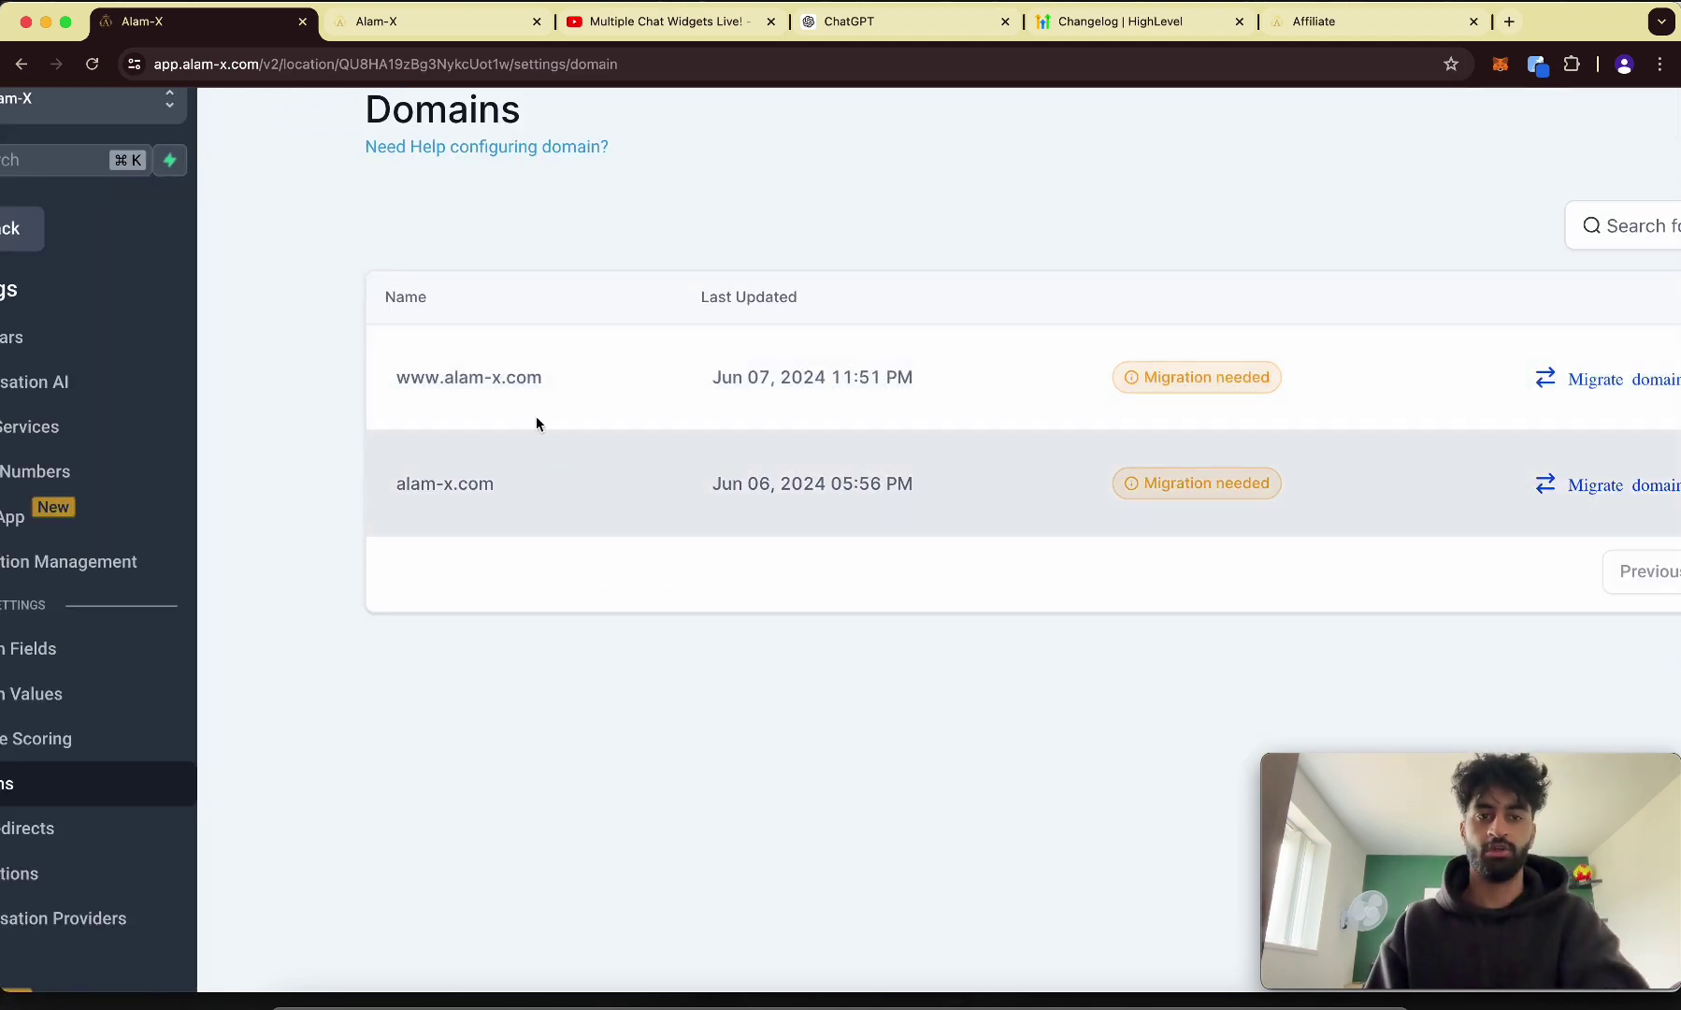
triple_click(479, 370)
scroll(484, 357, down, 3)
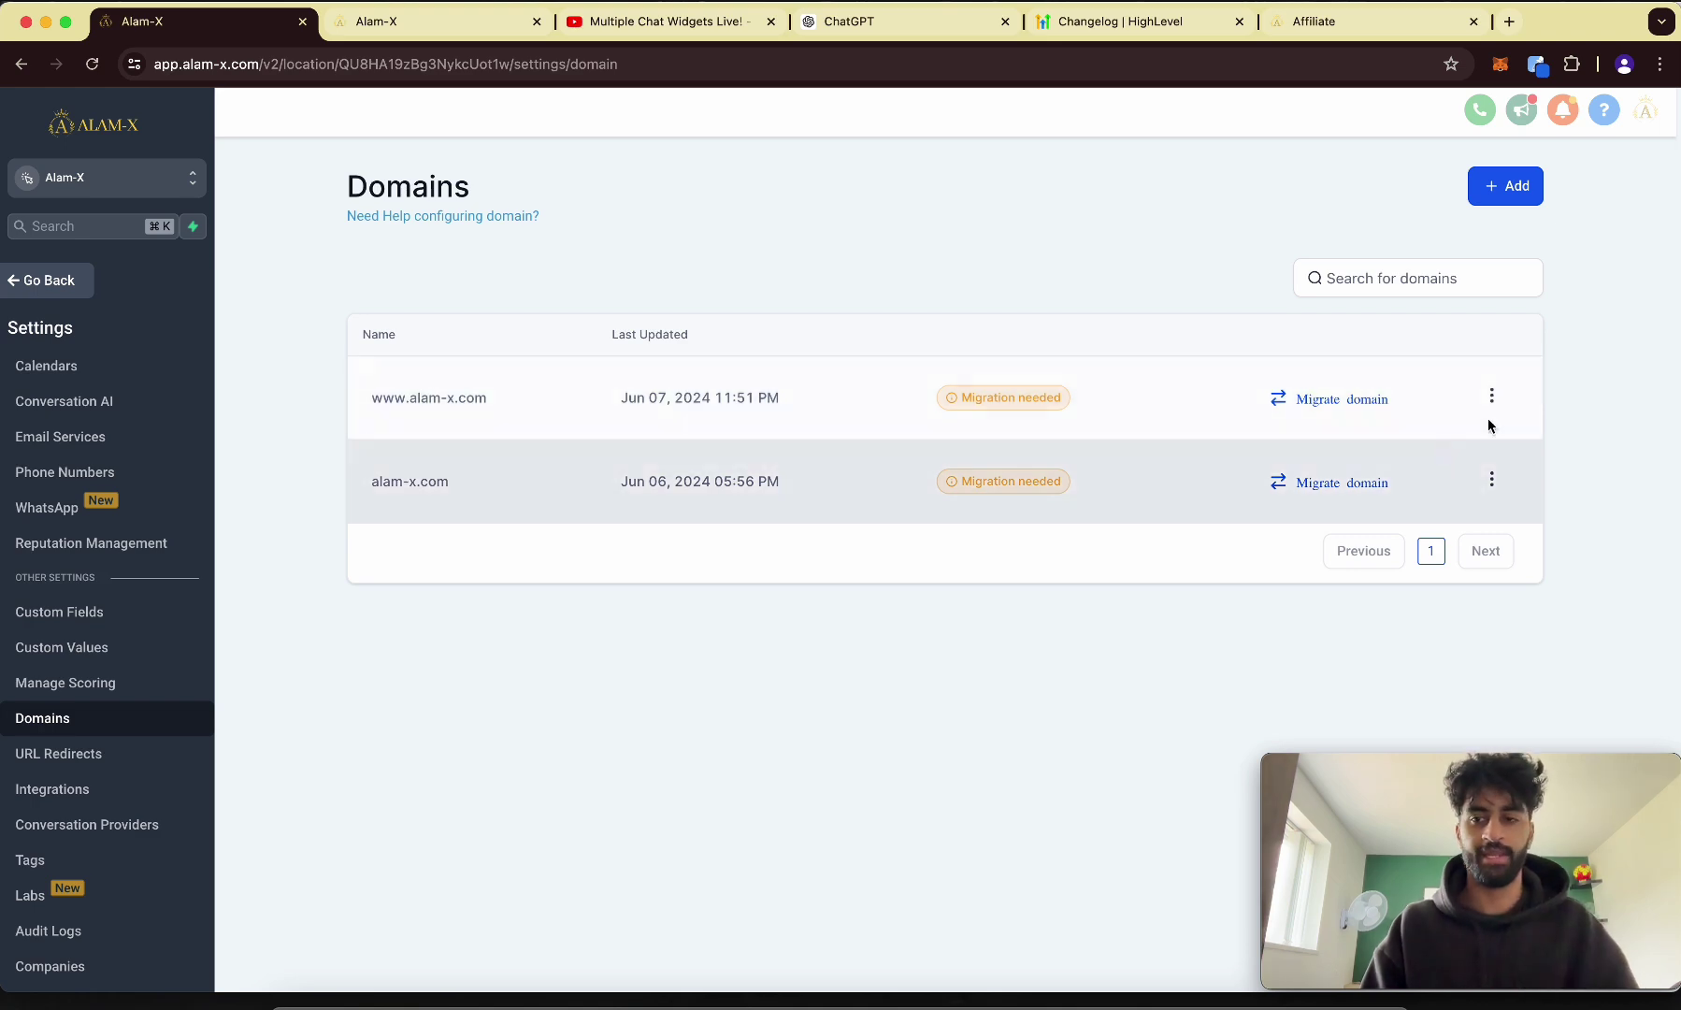
click(1491, 396)
click(1458, 325)
scroll(983, 423, up, 5)
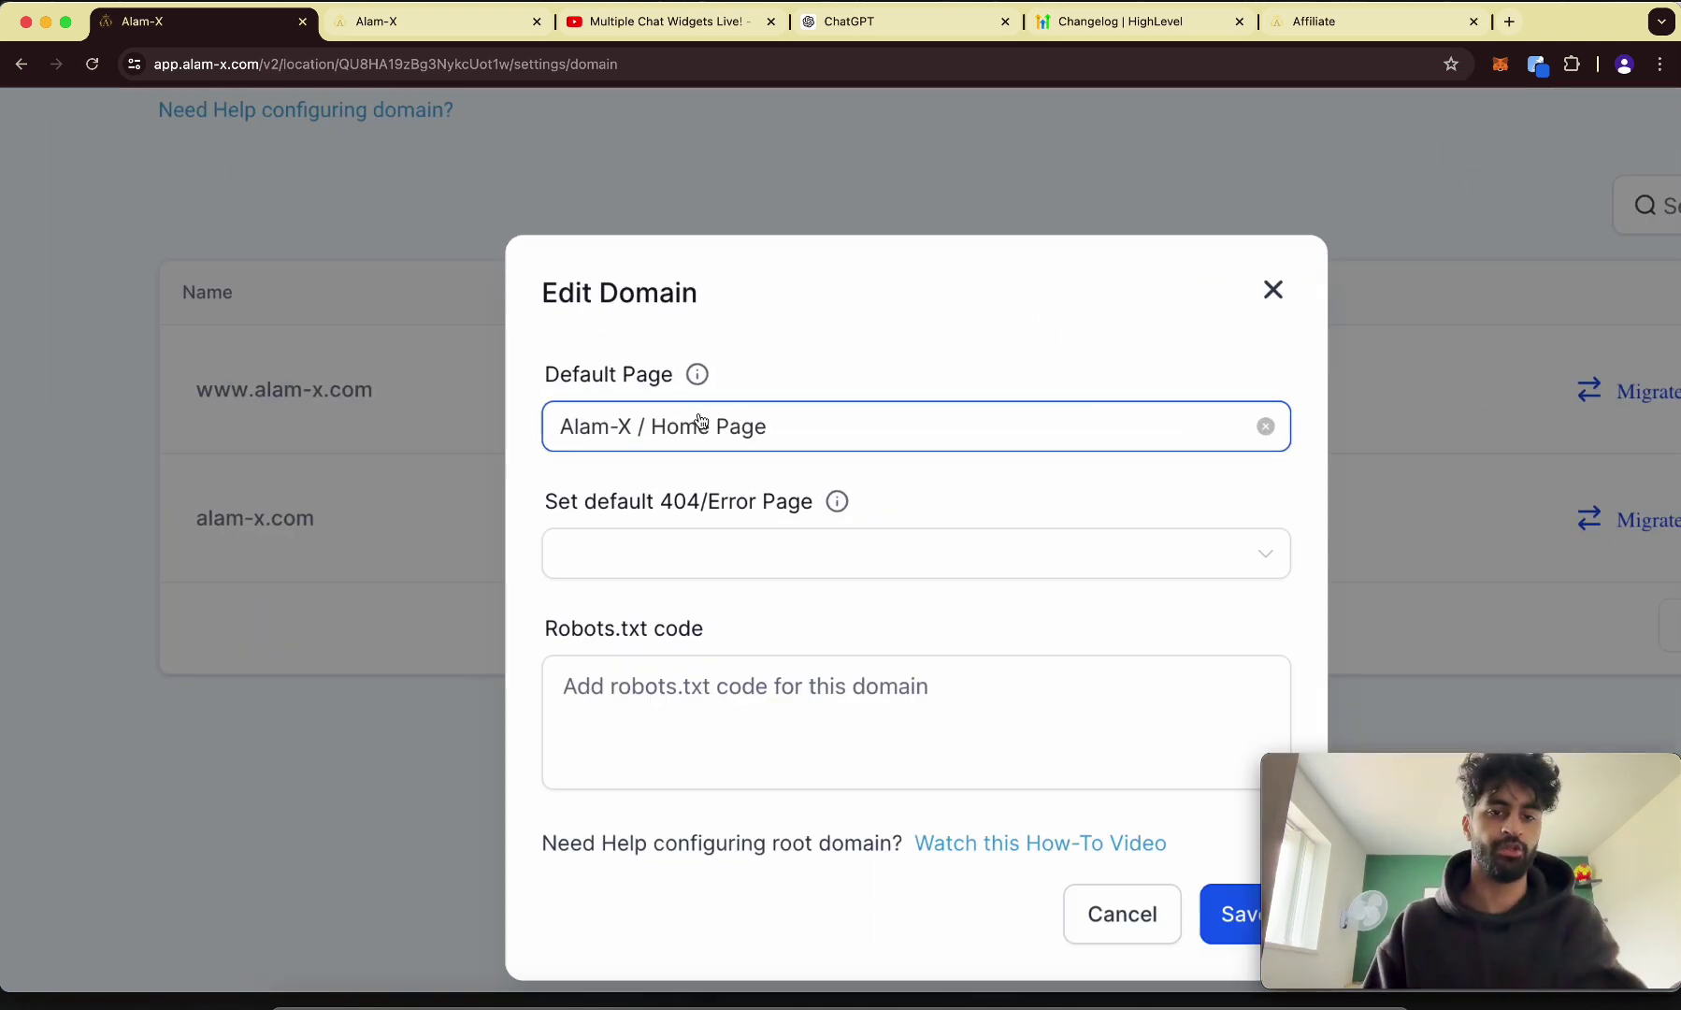
scroll(861, 403, down, 5)
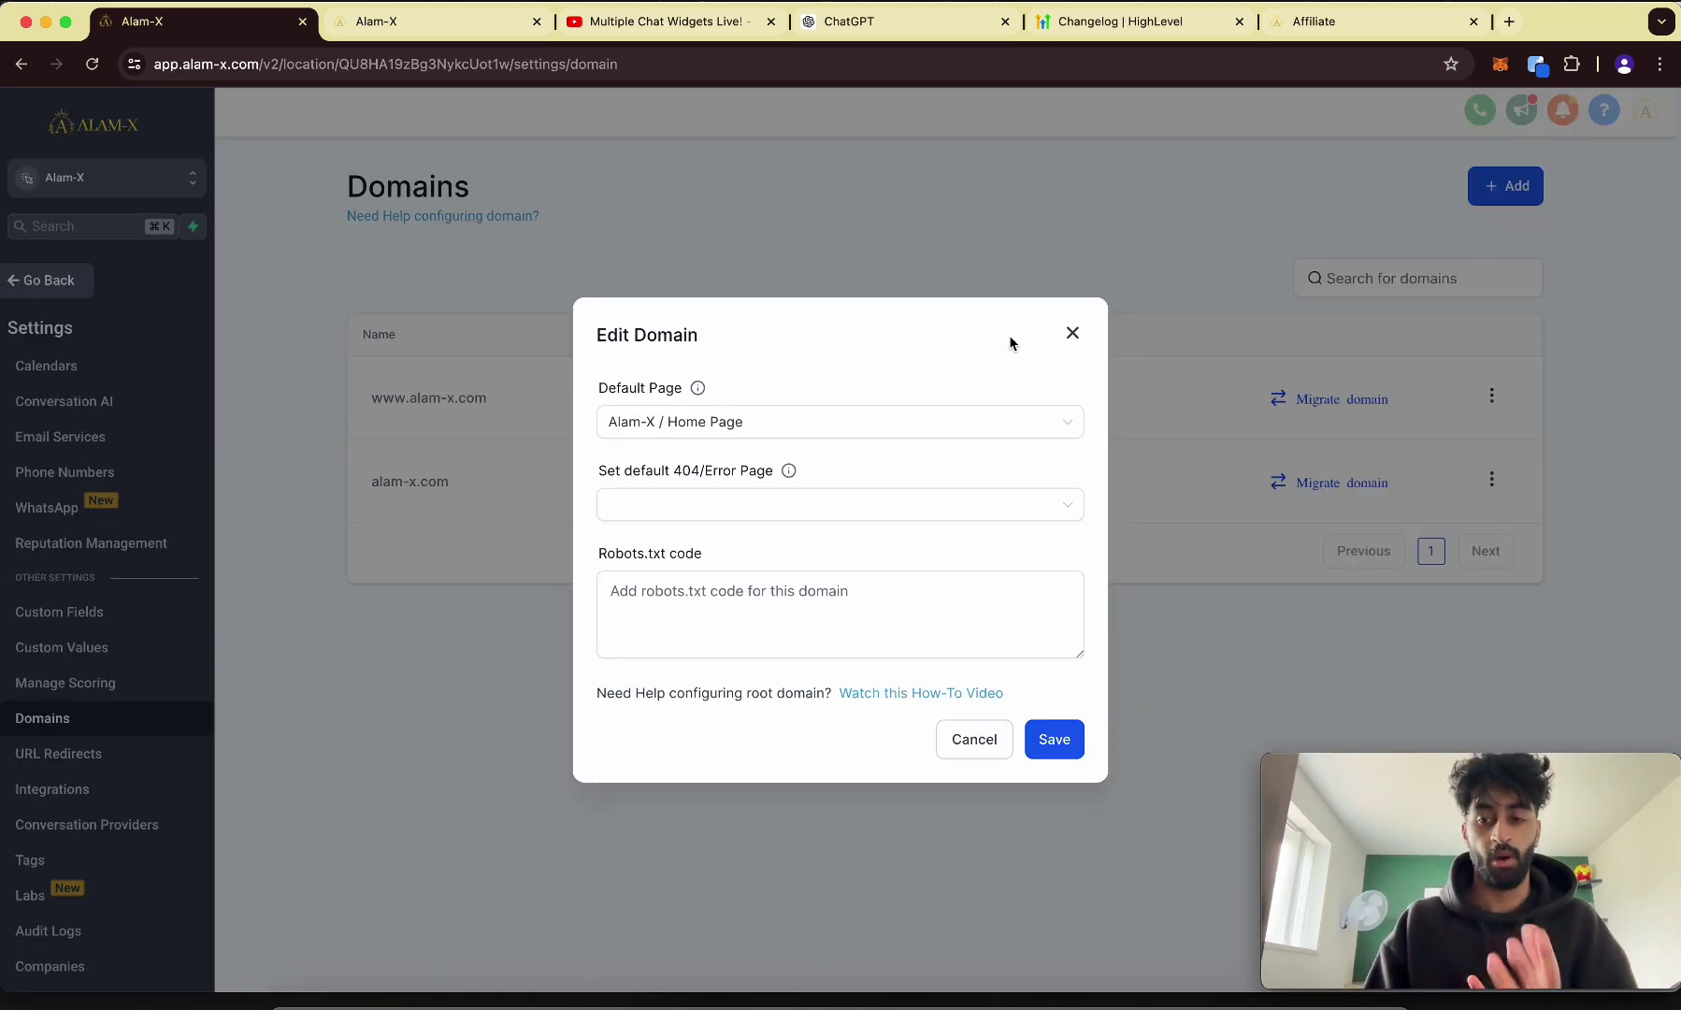
click(1073, 334)
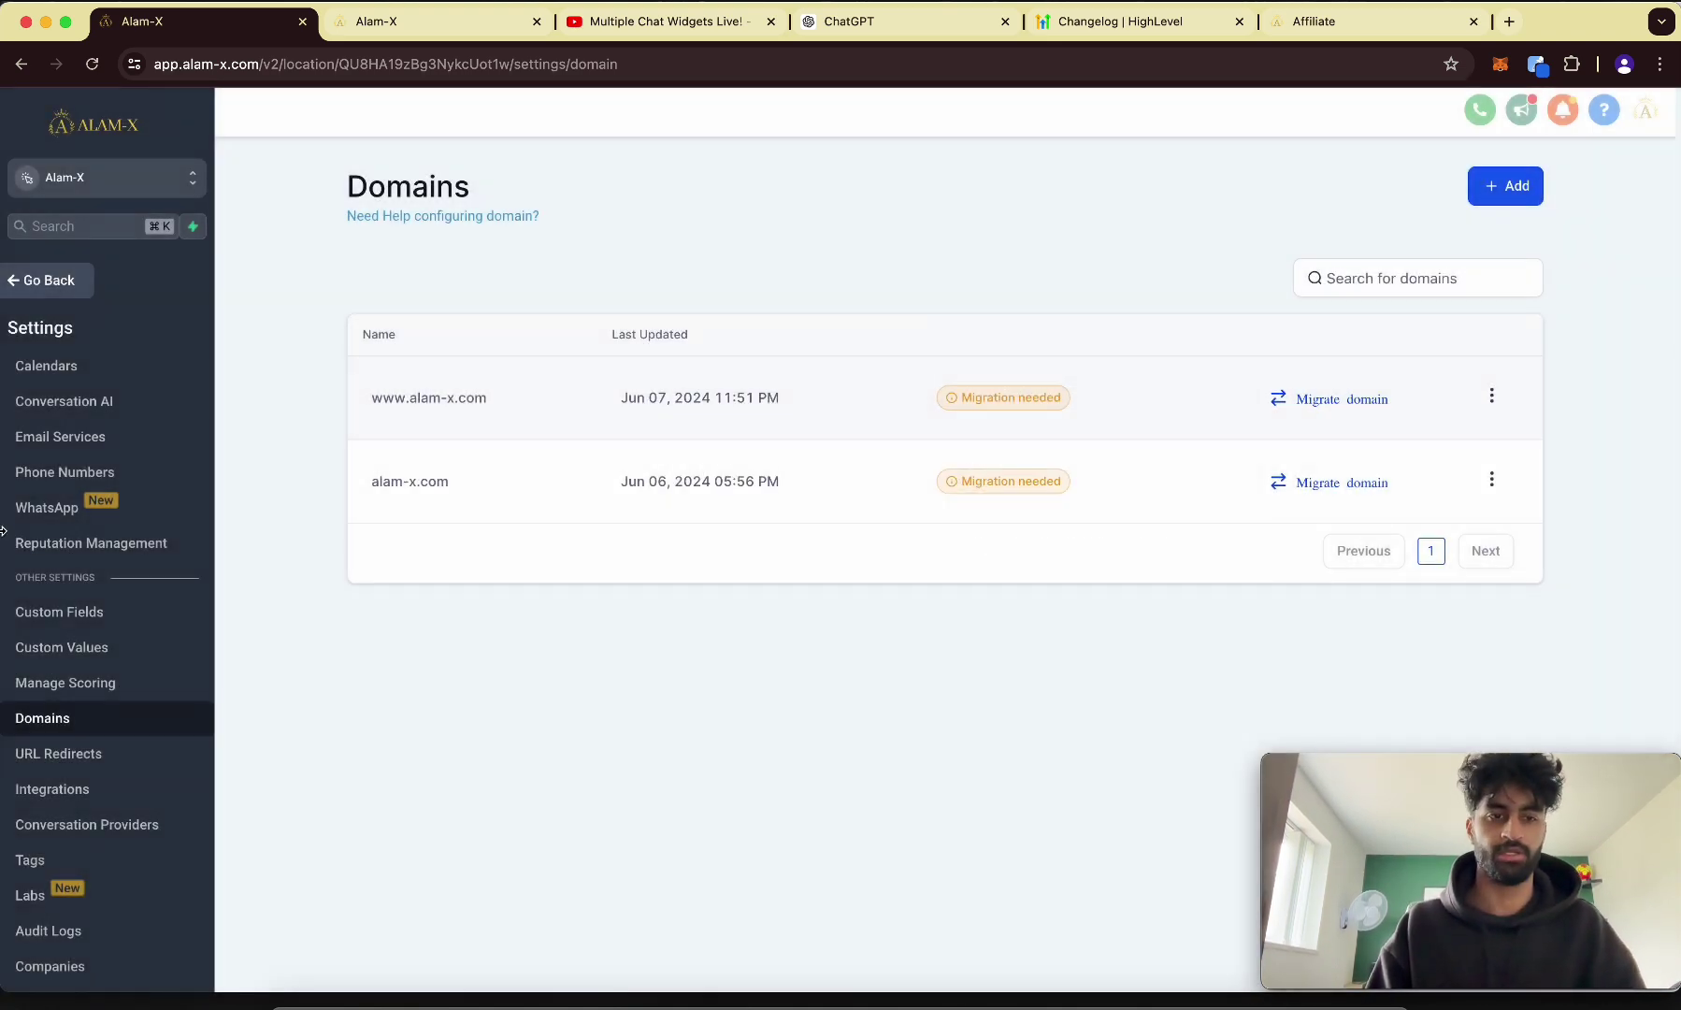
Return to the funnel's settings and review its domain and favicon options.
click(28, 291)
click(1096, 505)
scroll(1095, 505, down, 2)
scroll(1029, 496, up, 3)
click(412, 399)
click(996, 507)
scroll(996, 509, down, 3)
scroll(997, 514, up, 3)
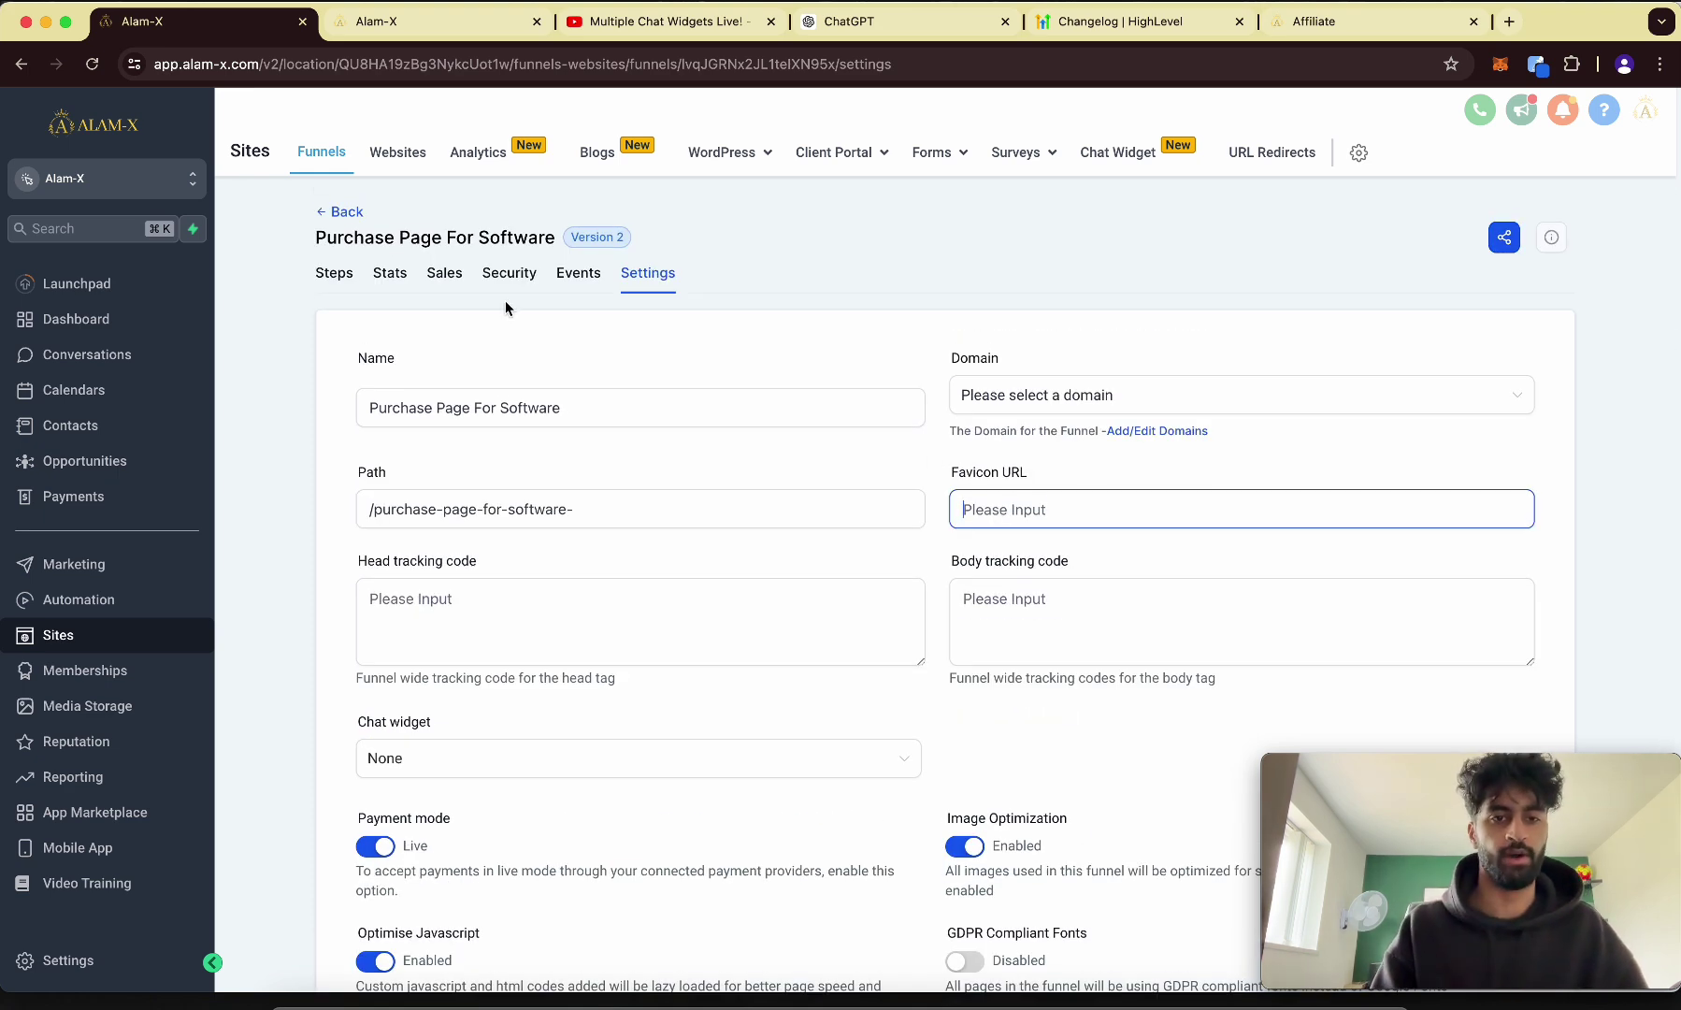
Open the product list of the Purchase Page funnel step.
click(334, 273)
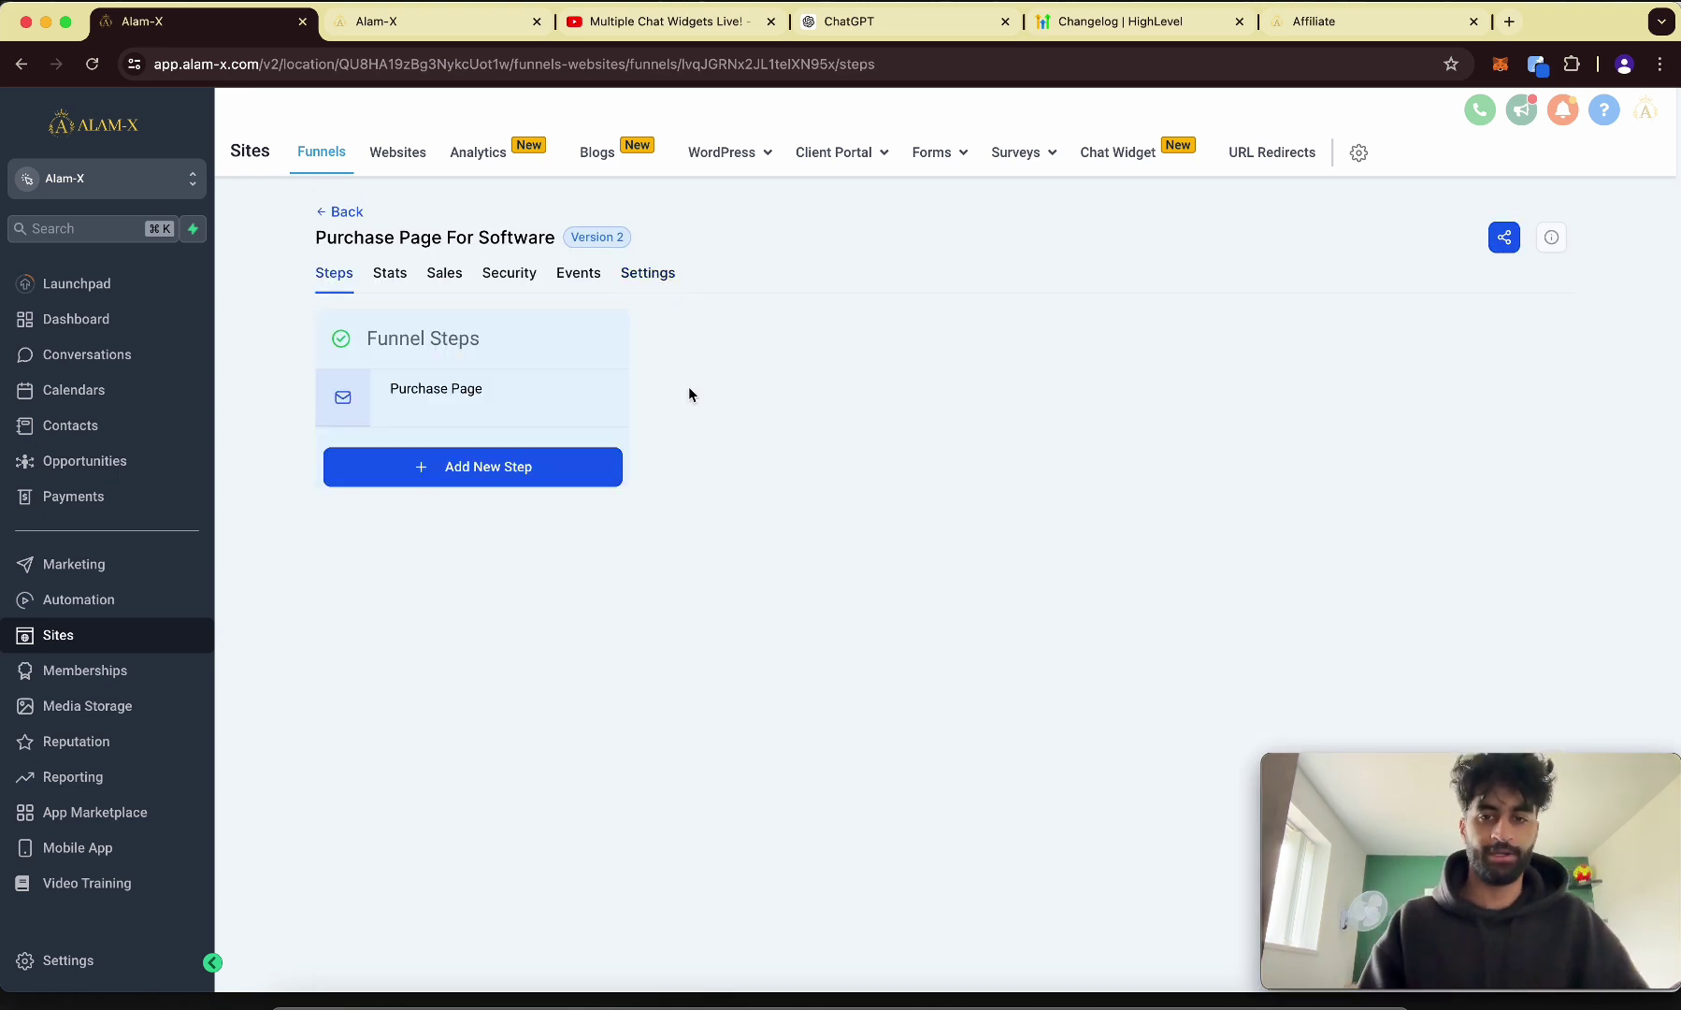
click(1455, 346)
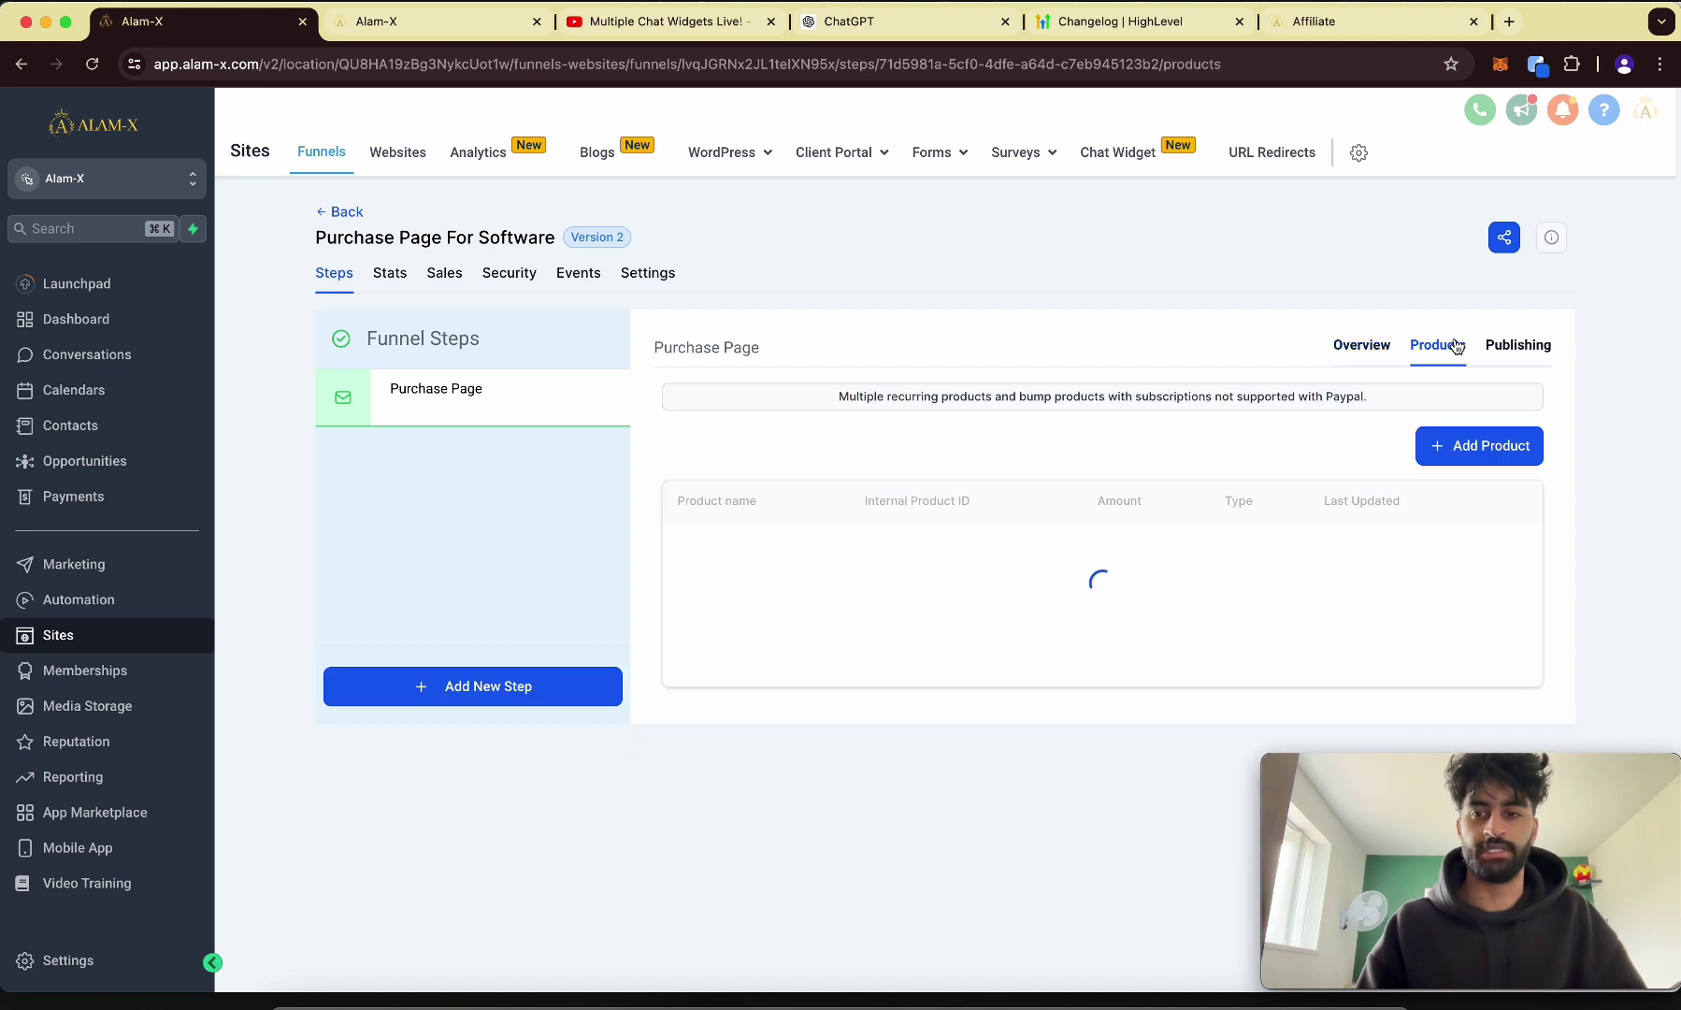
click(1365, 345)
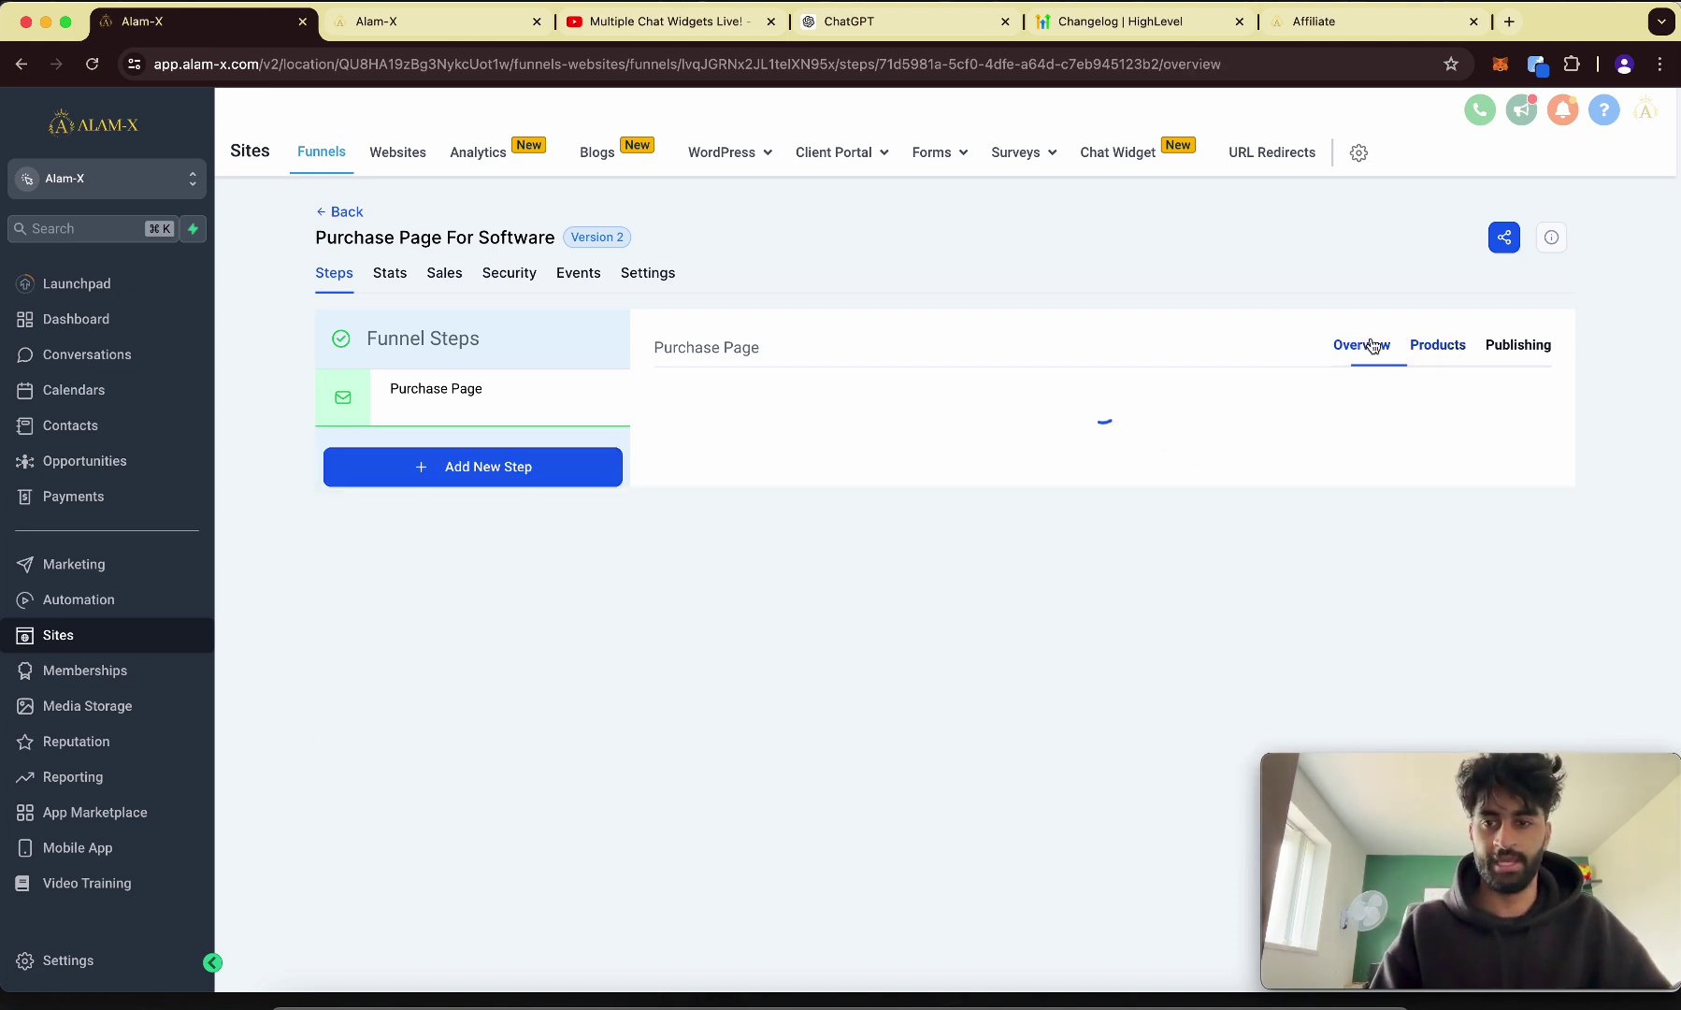
click(1438, 345)
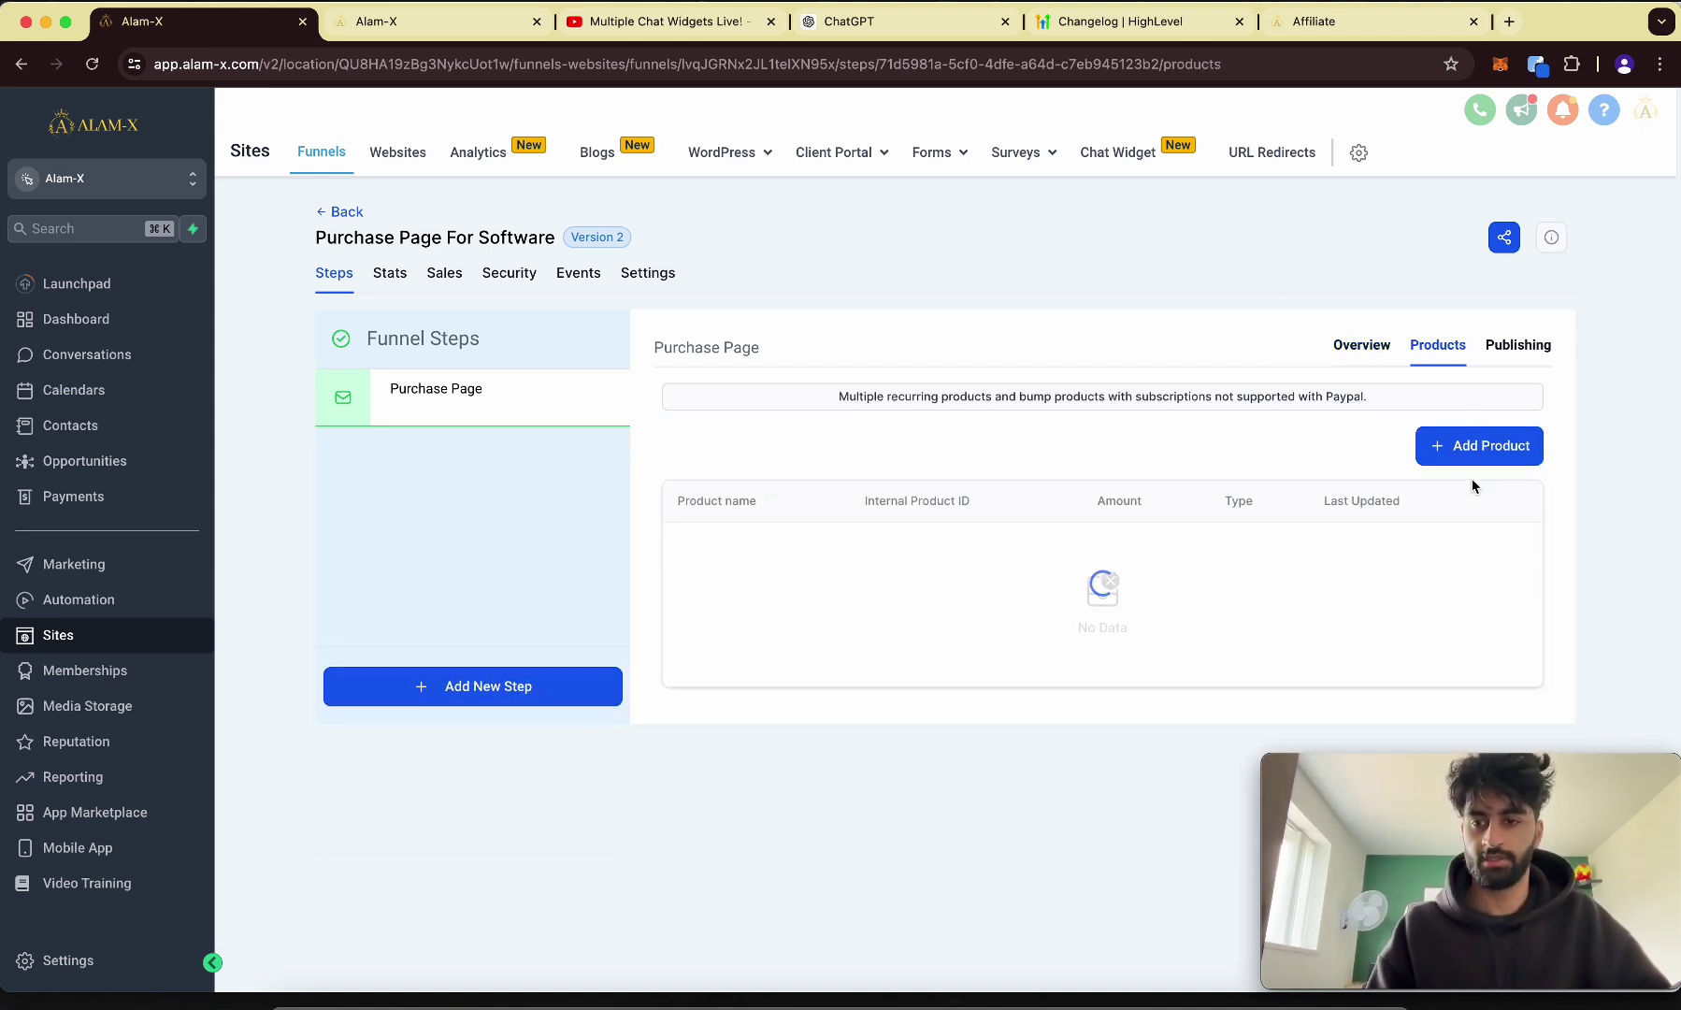
Add Alam-X Software at the 297 price as the Purchase Page step's product and check its amount and type.
click(1473, 446)
click(748, 528)
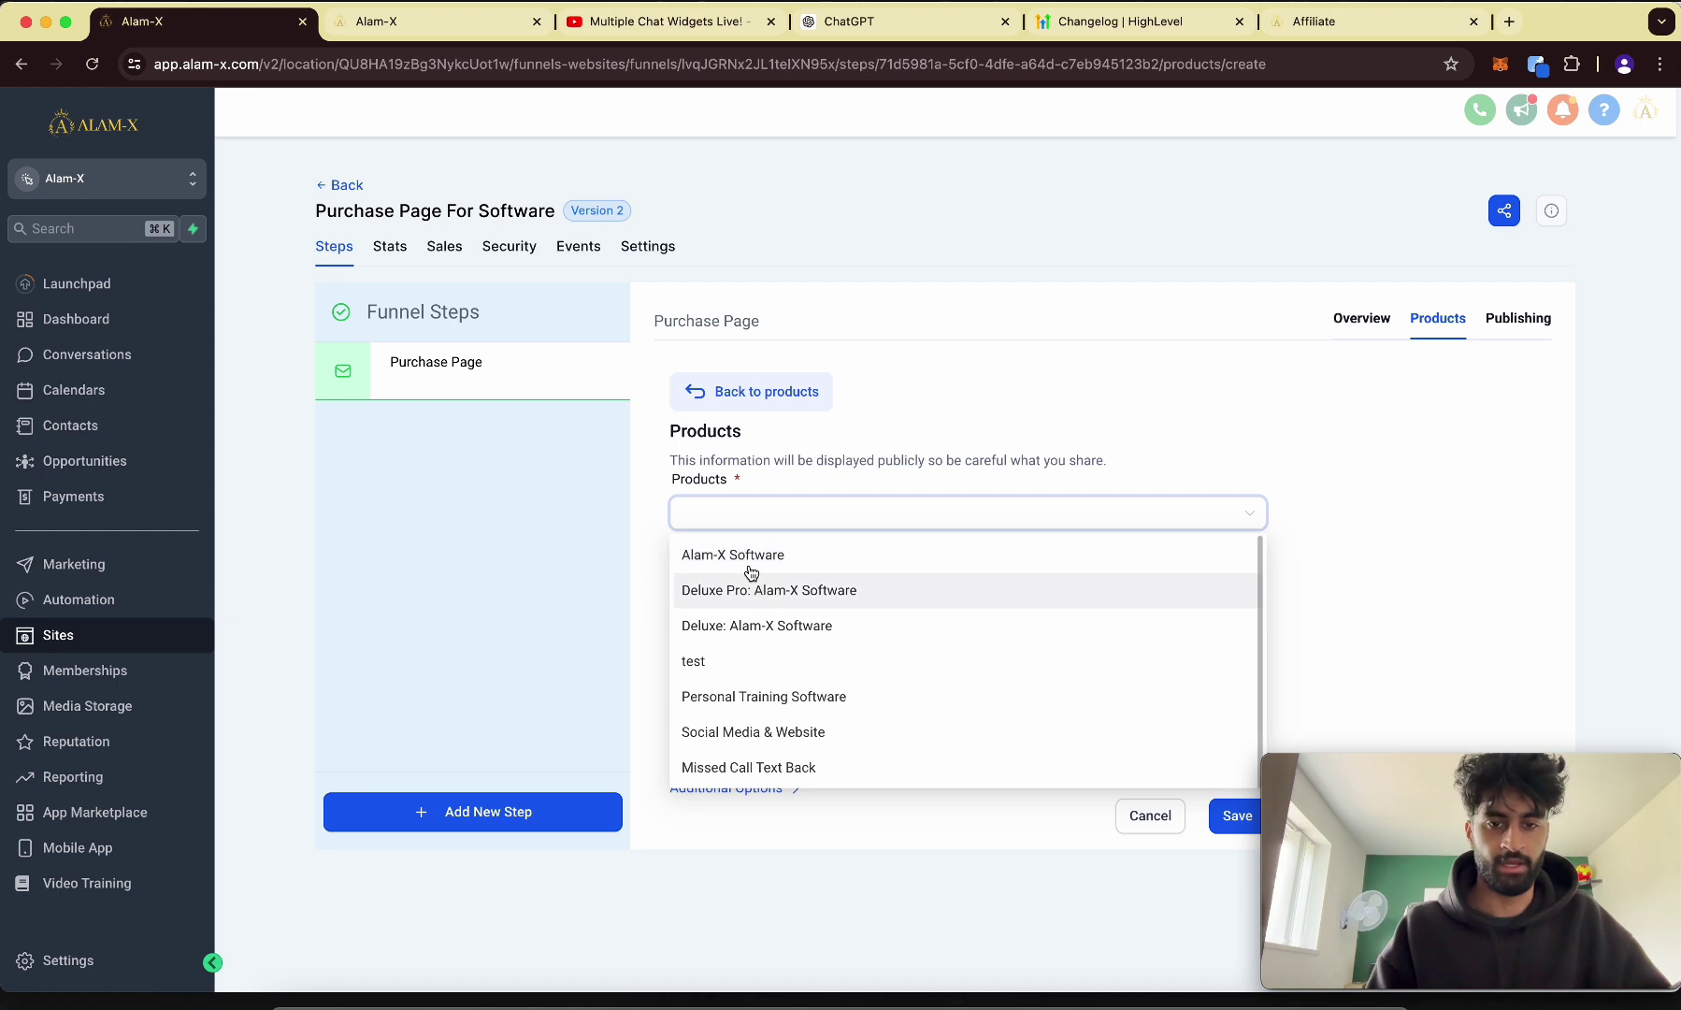
click(748, 559)
click(759, 630)
click(758, 668)
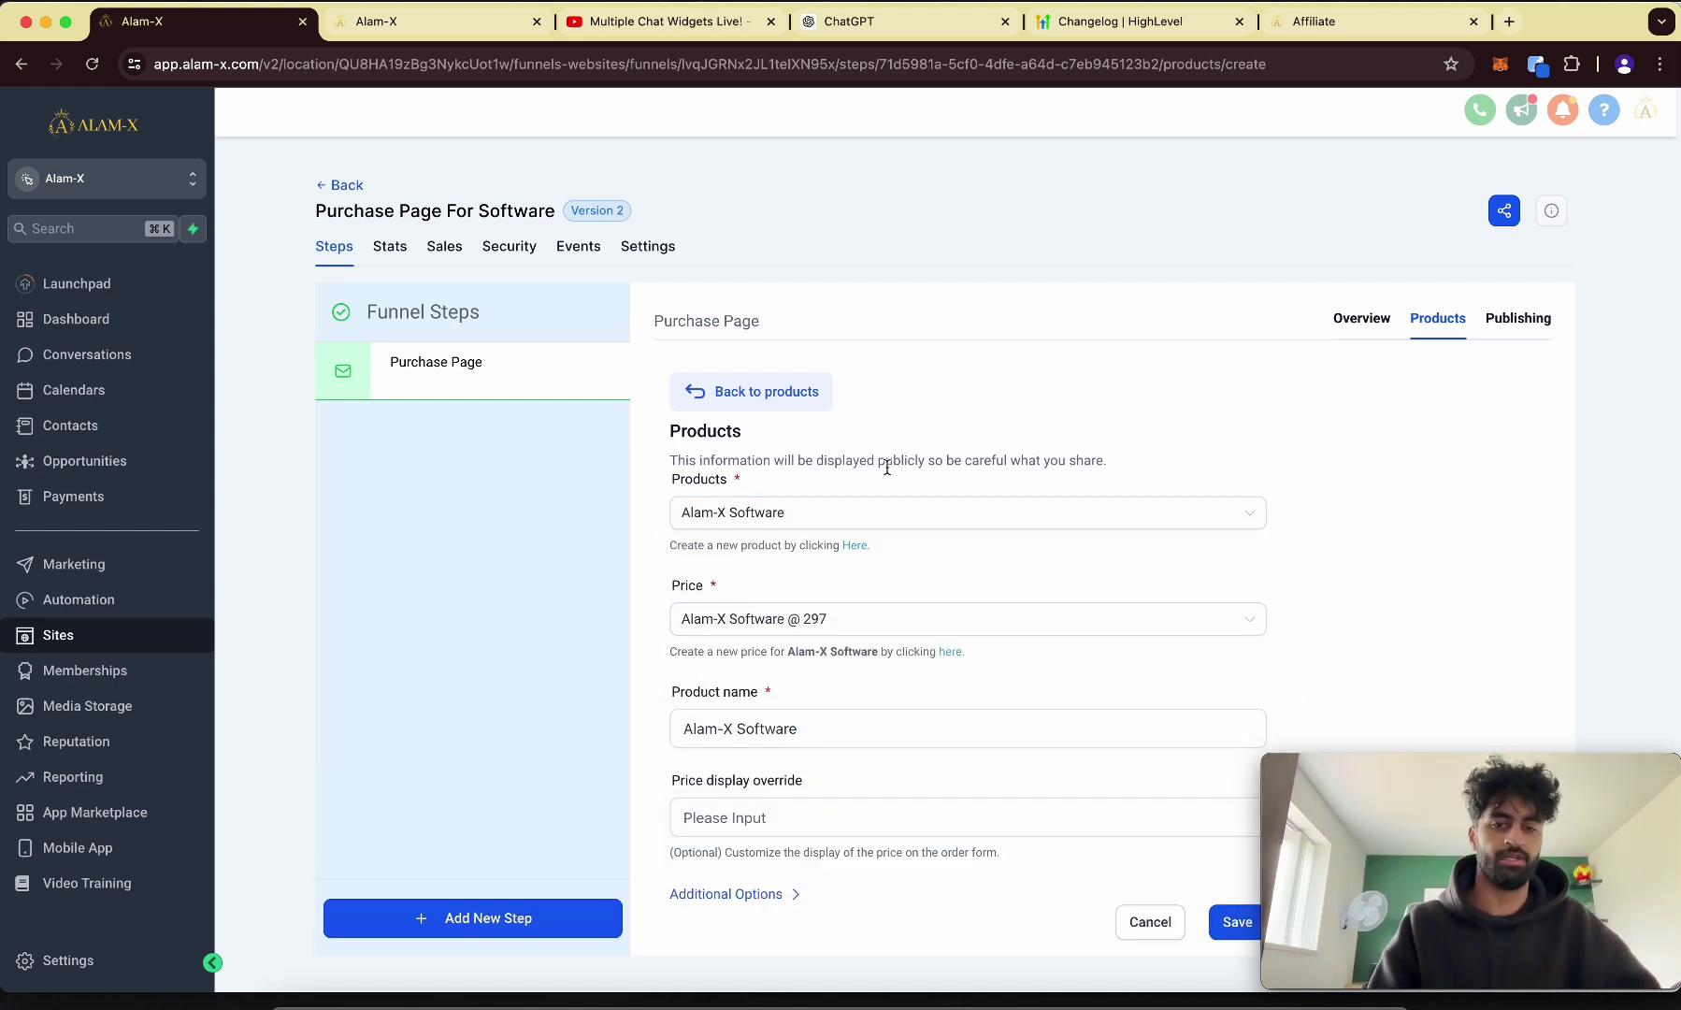
scroll(1007, 677, down, 1)
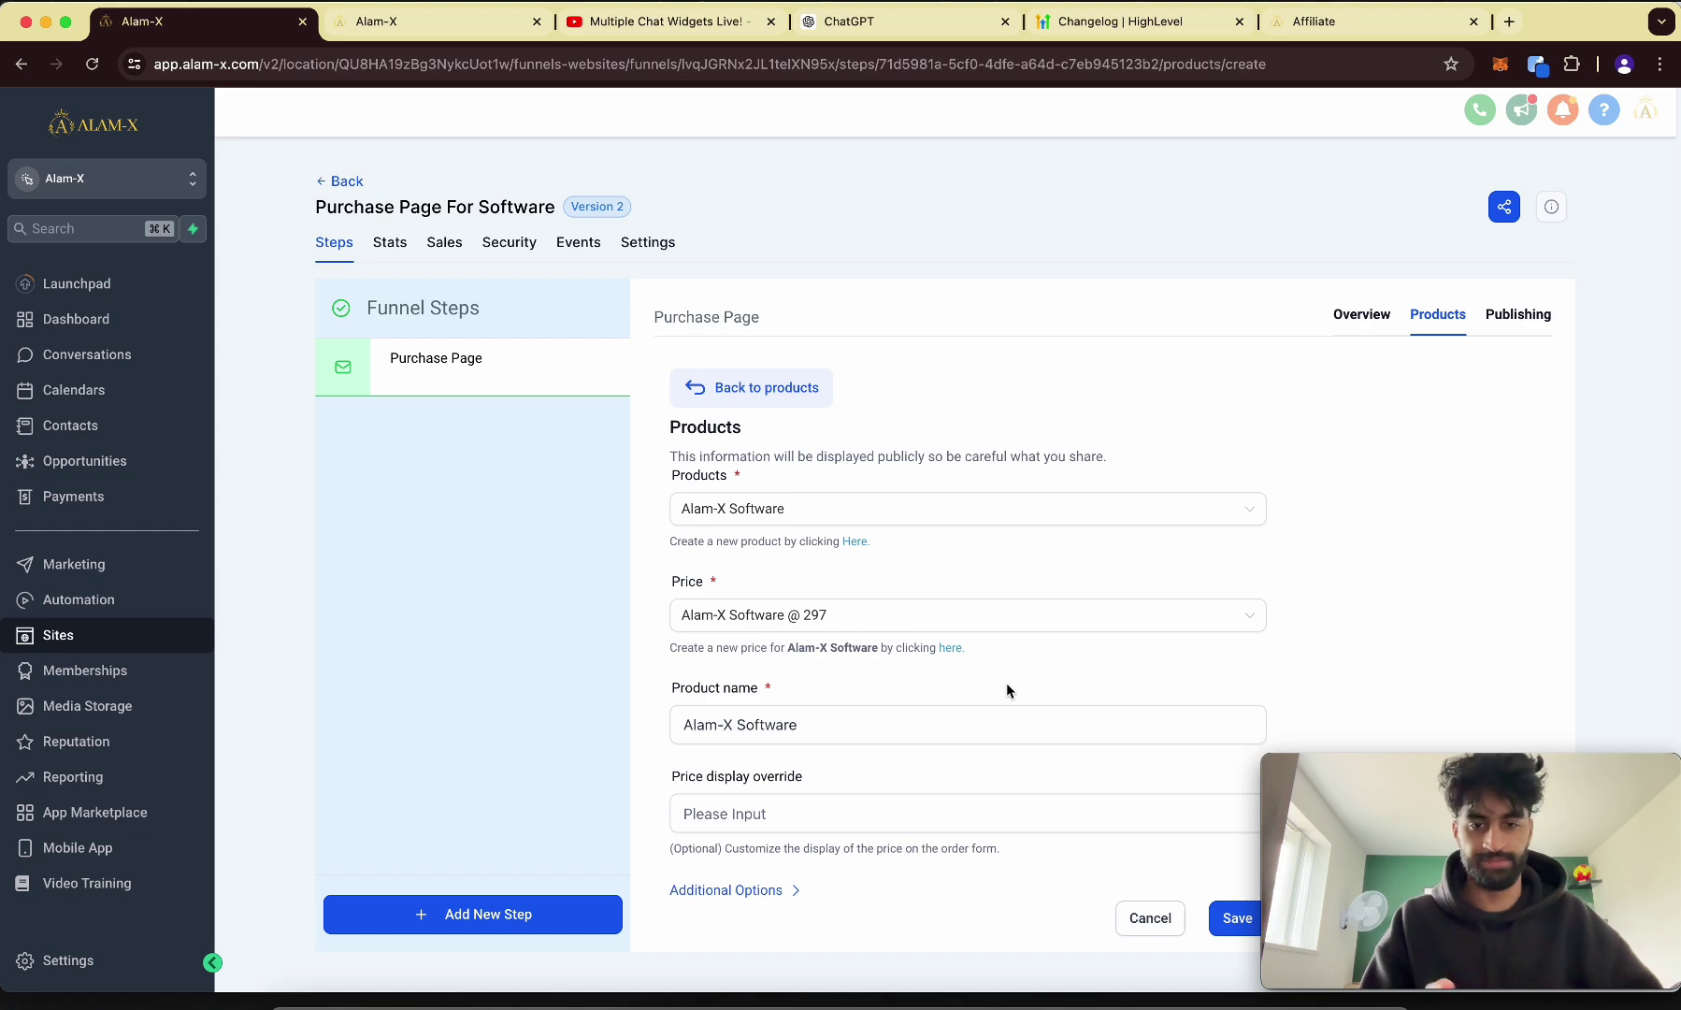
click(1235, 921)
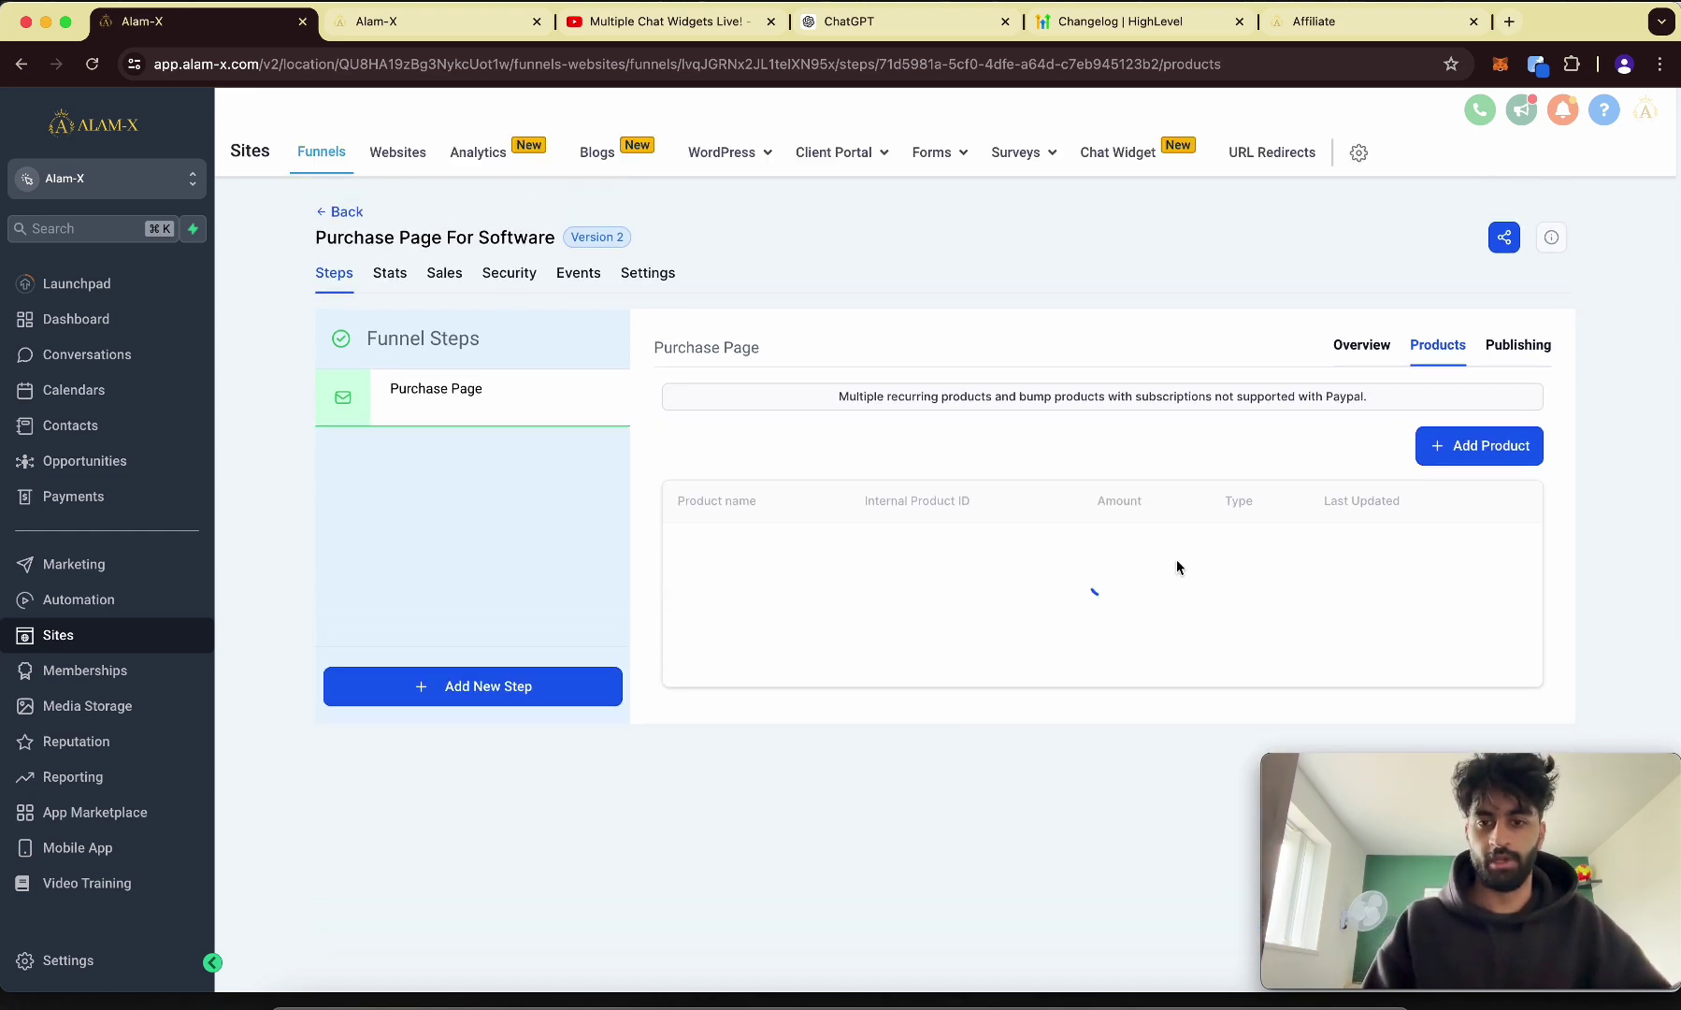
scroll(1249, 564, up, 5)
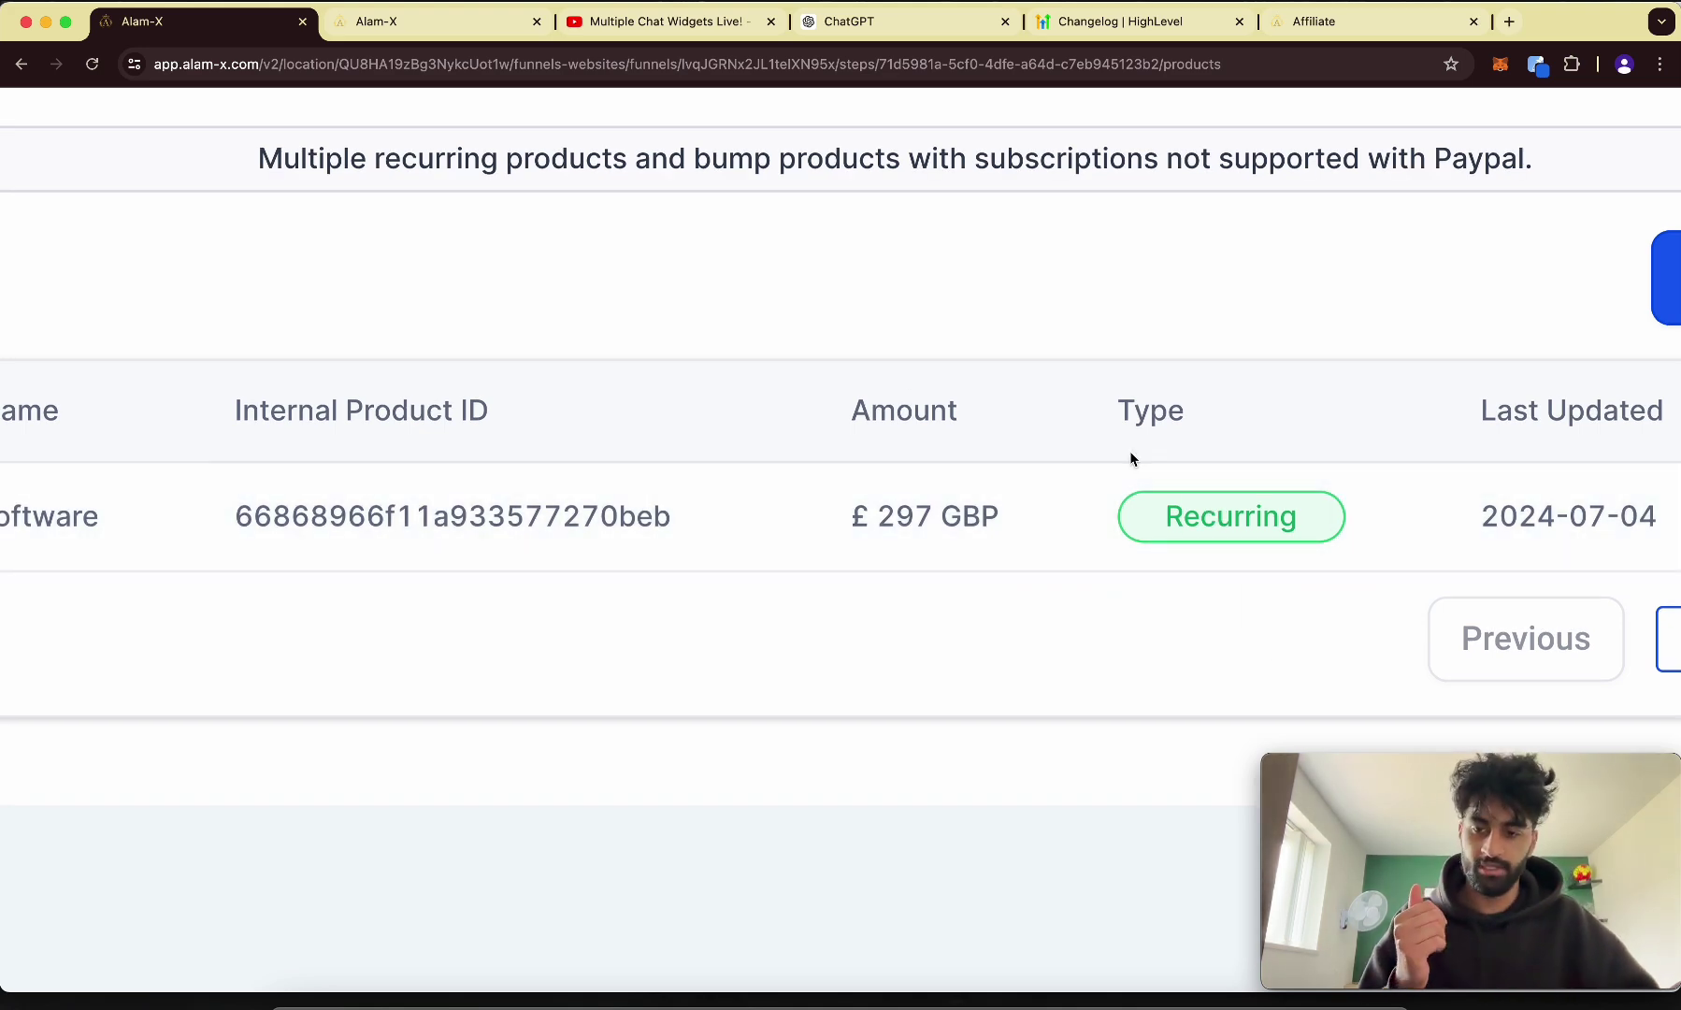
scroll(1131, 455, down, 5)
Create the Purchase Page's control page from blank and add a full-width section to it.
click(1354, 367)
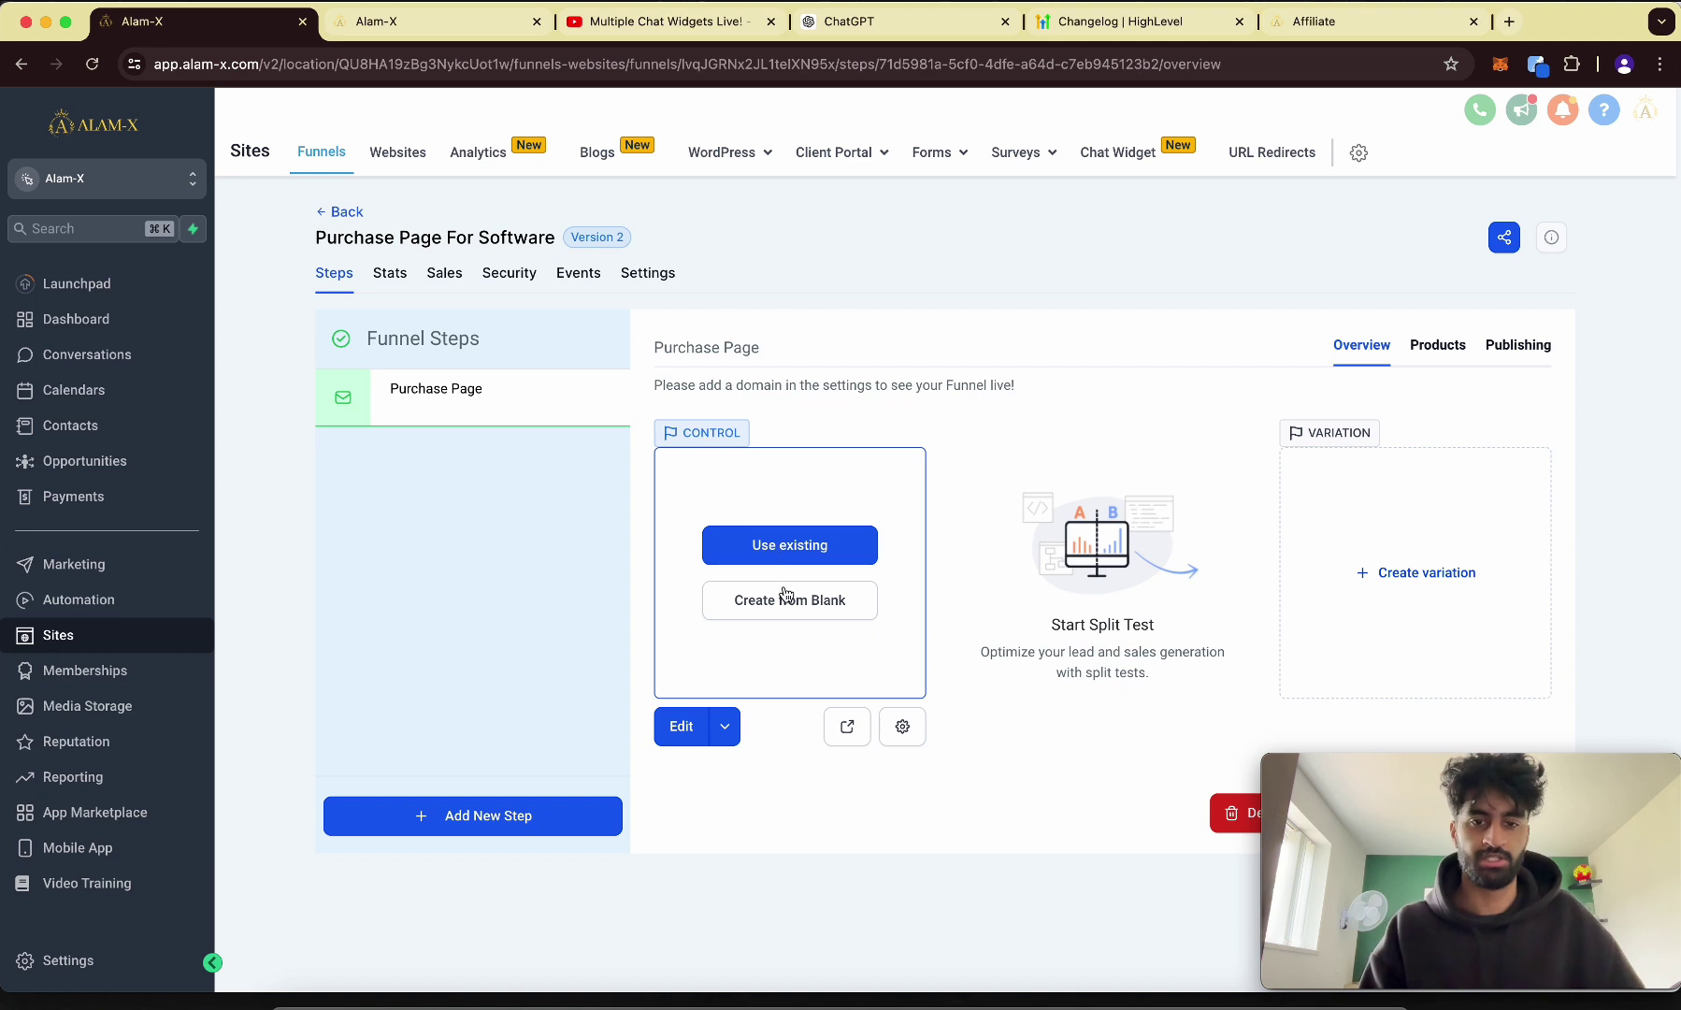
click(783, 599)
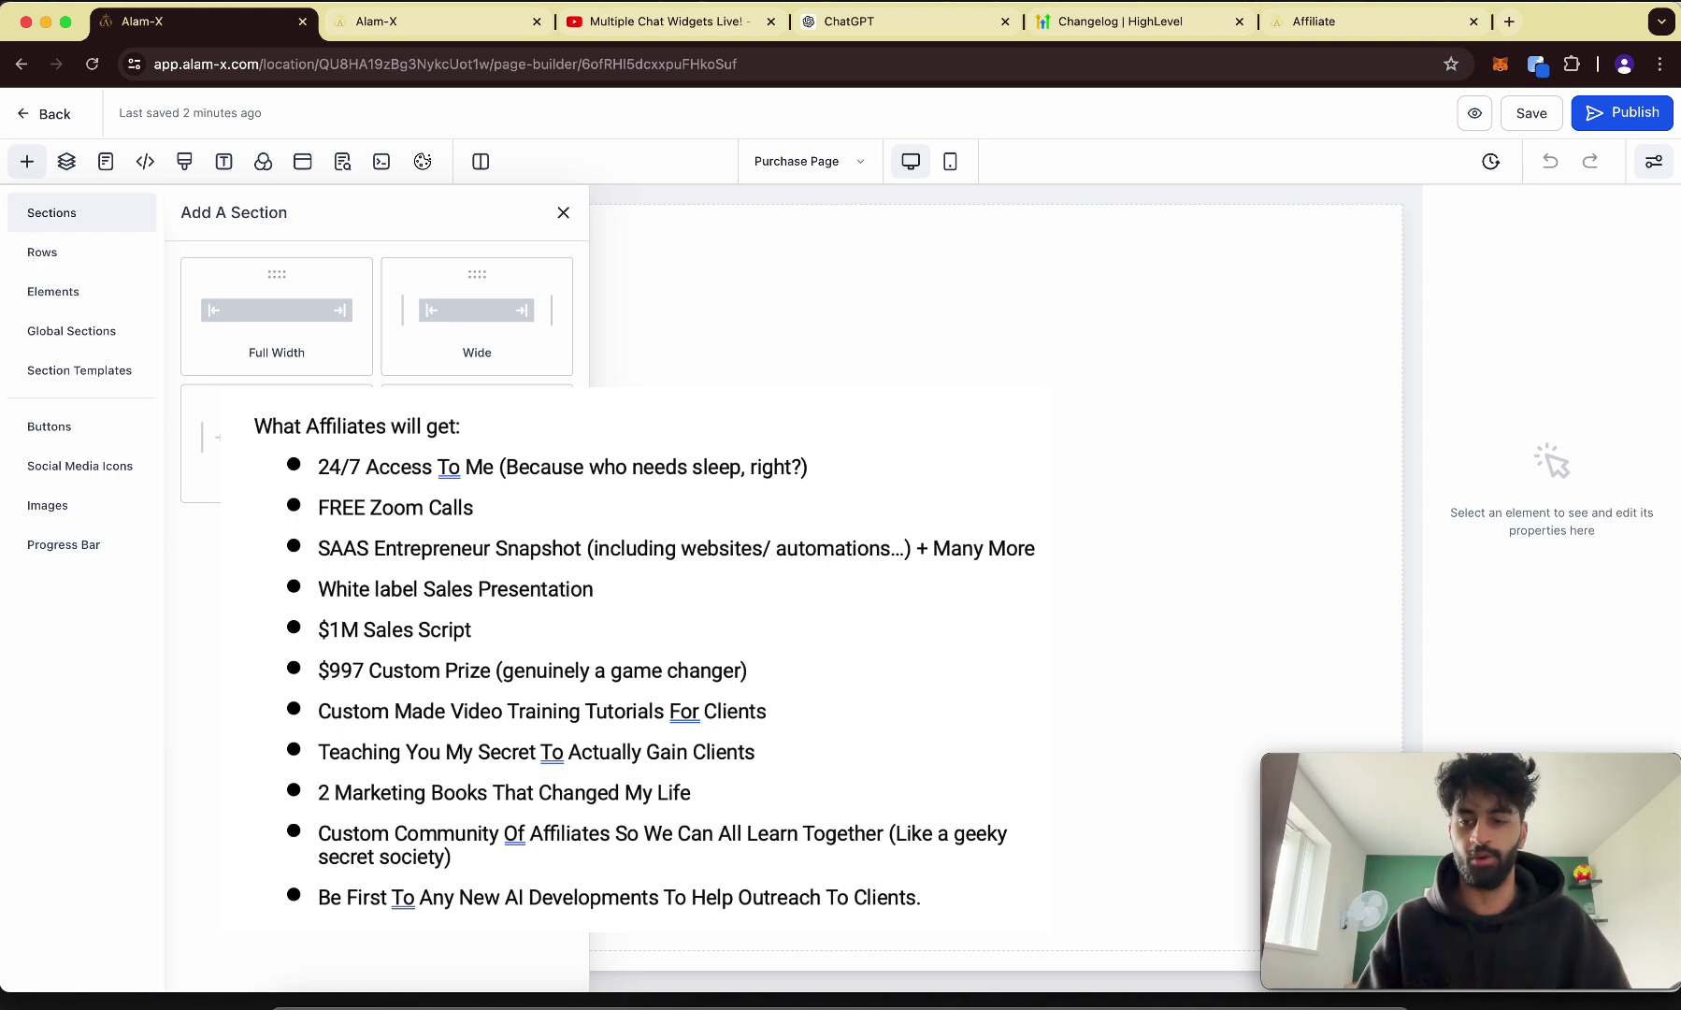
drag(270, 348, 870, 335)
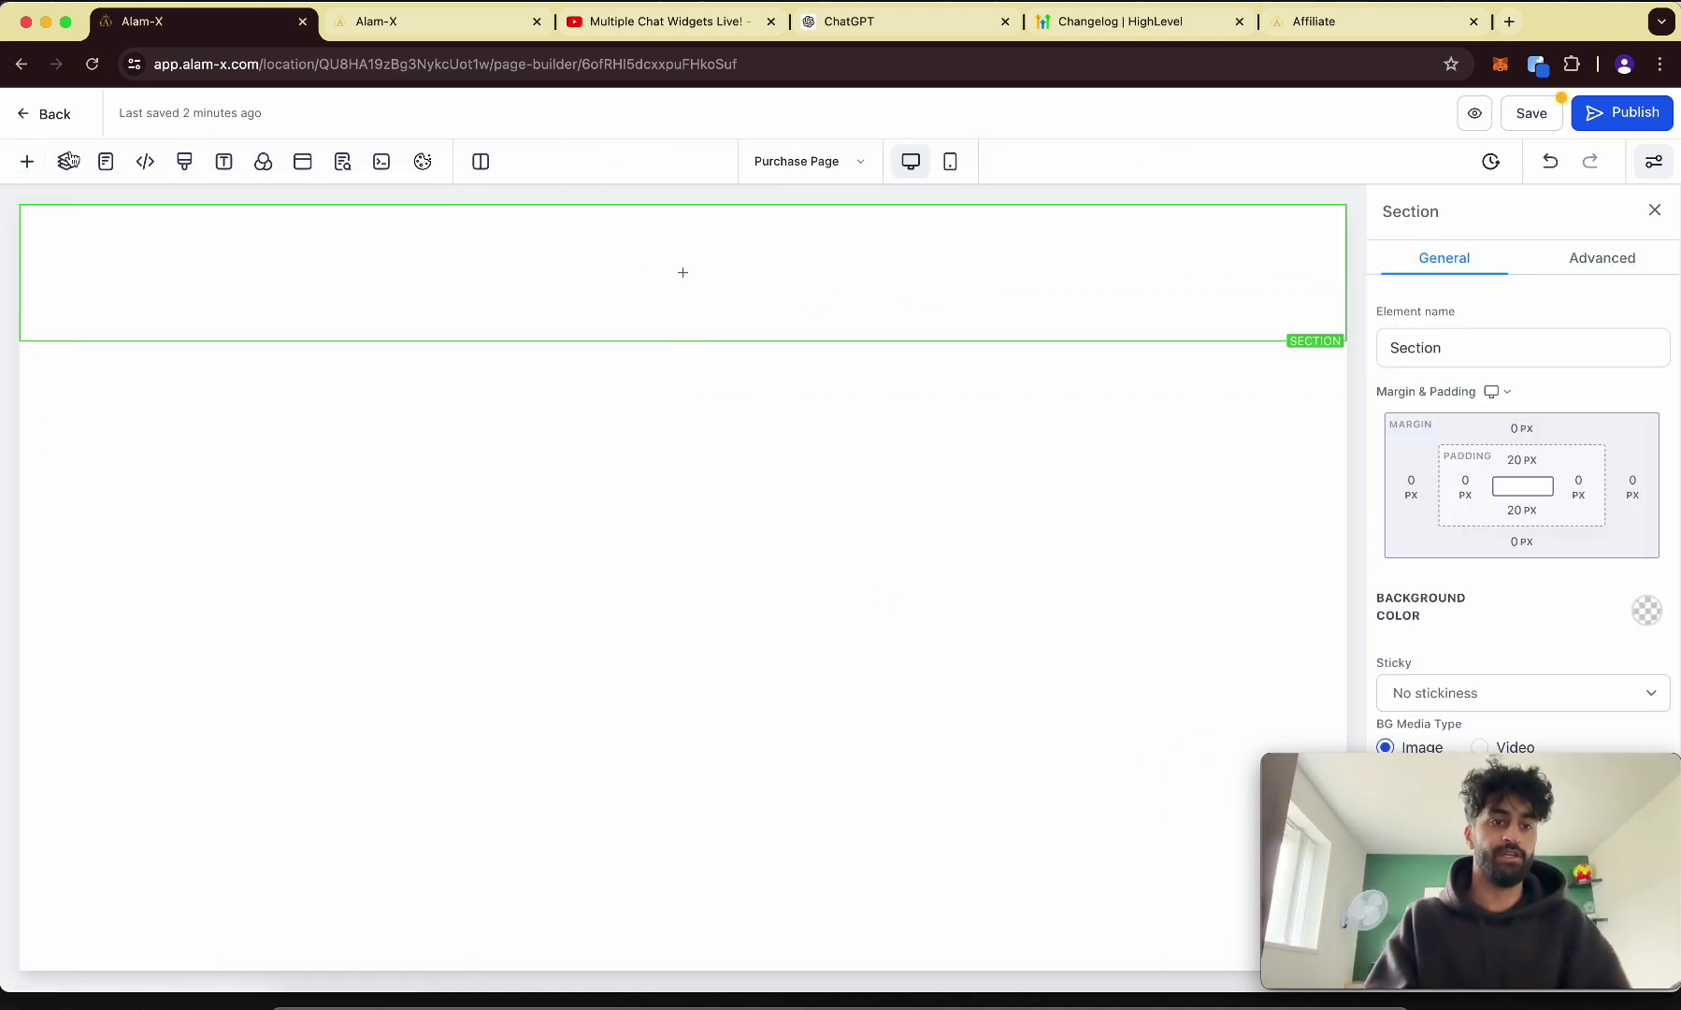
Add a one-column row to the new full-width section.
click(27, 161)
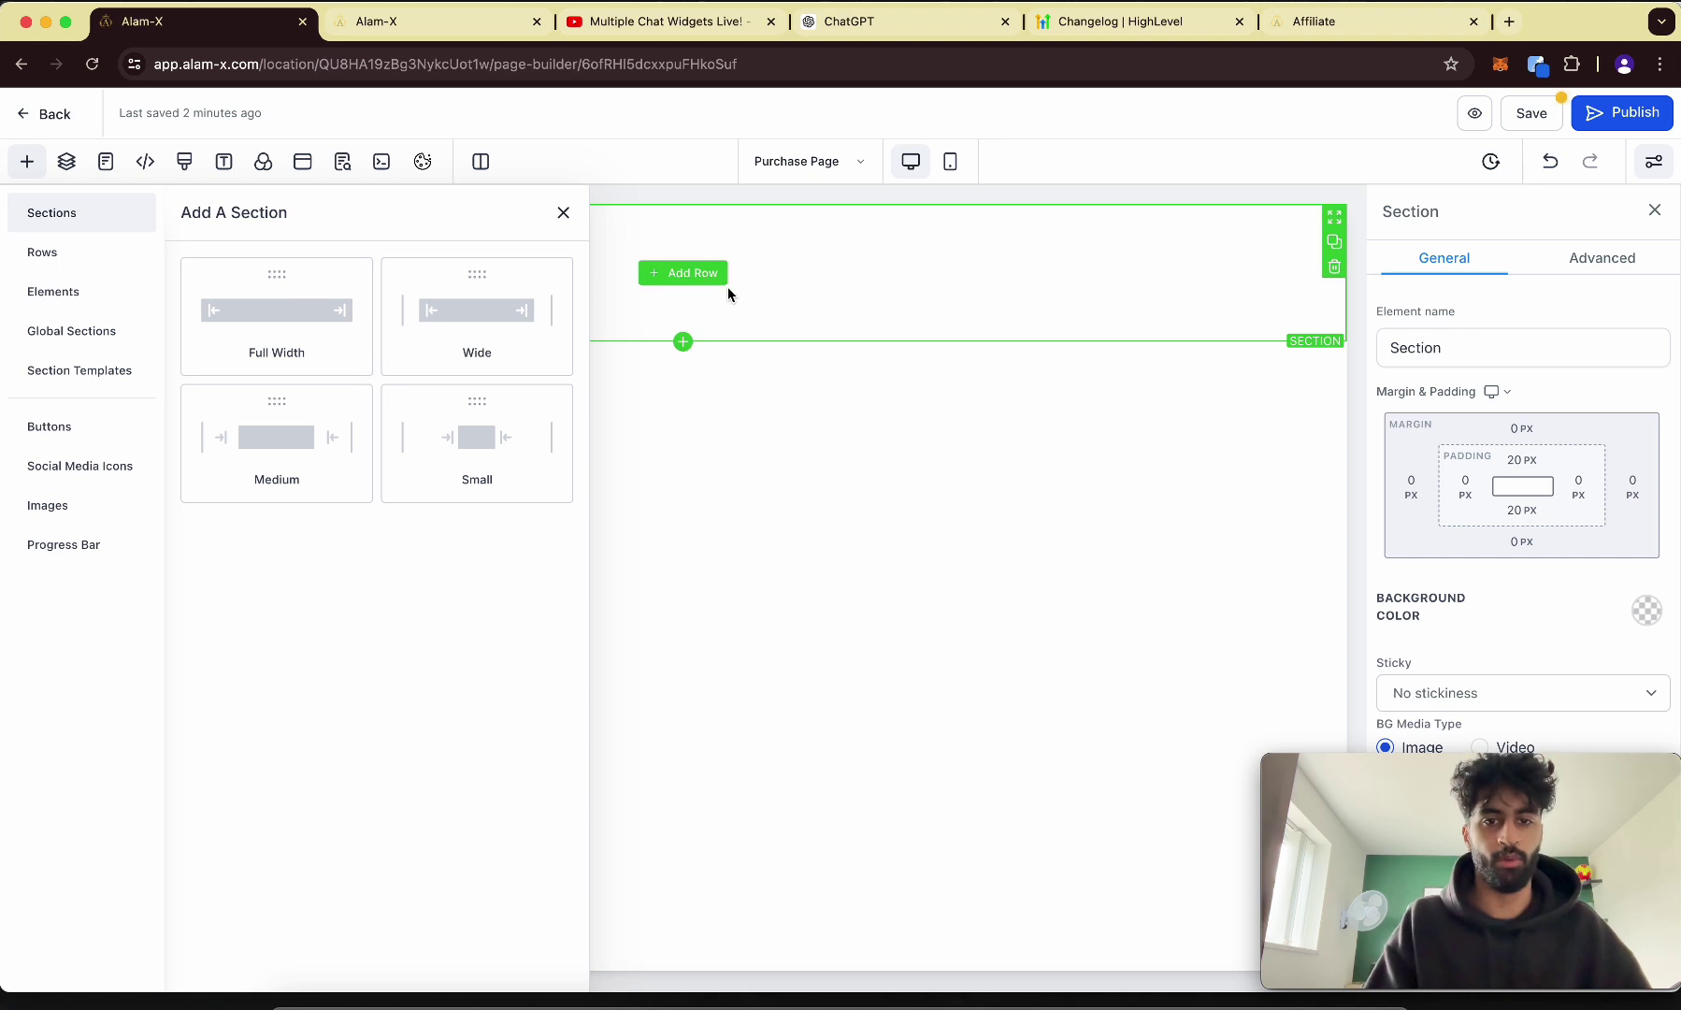
click(703, 281)
drag(299, 304, 663, 298)
Place an image element in the row's column and set it to the gold ALAM-X logo.
click(664, 297)
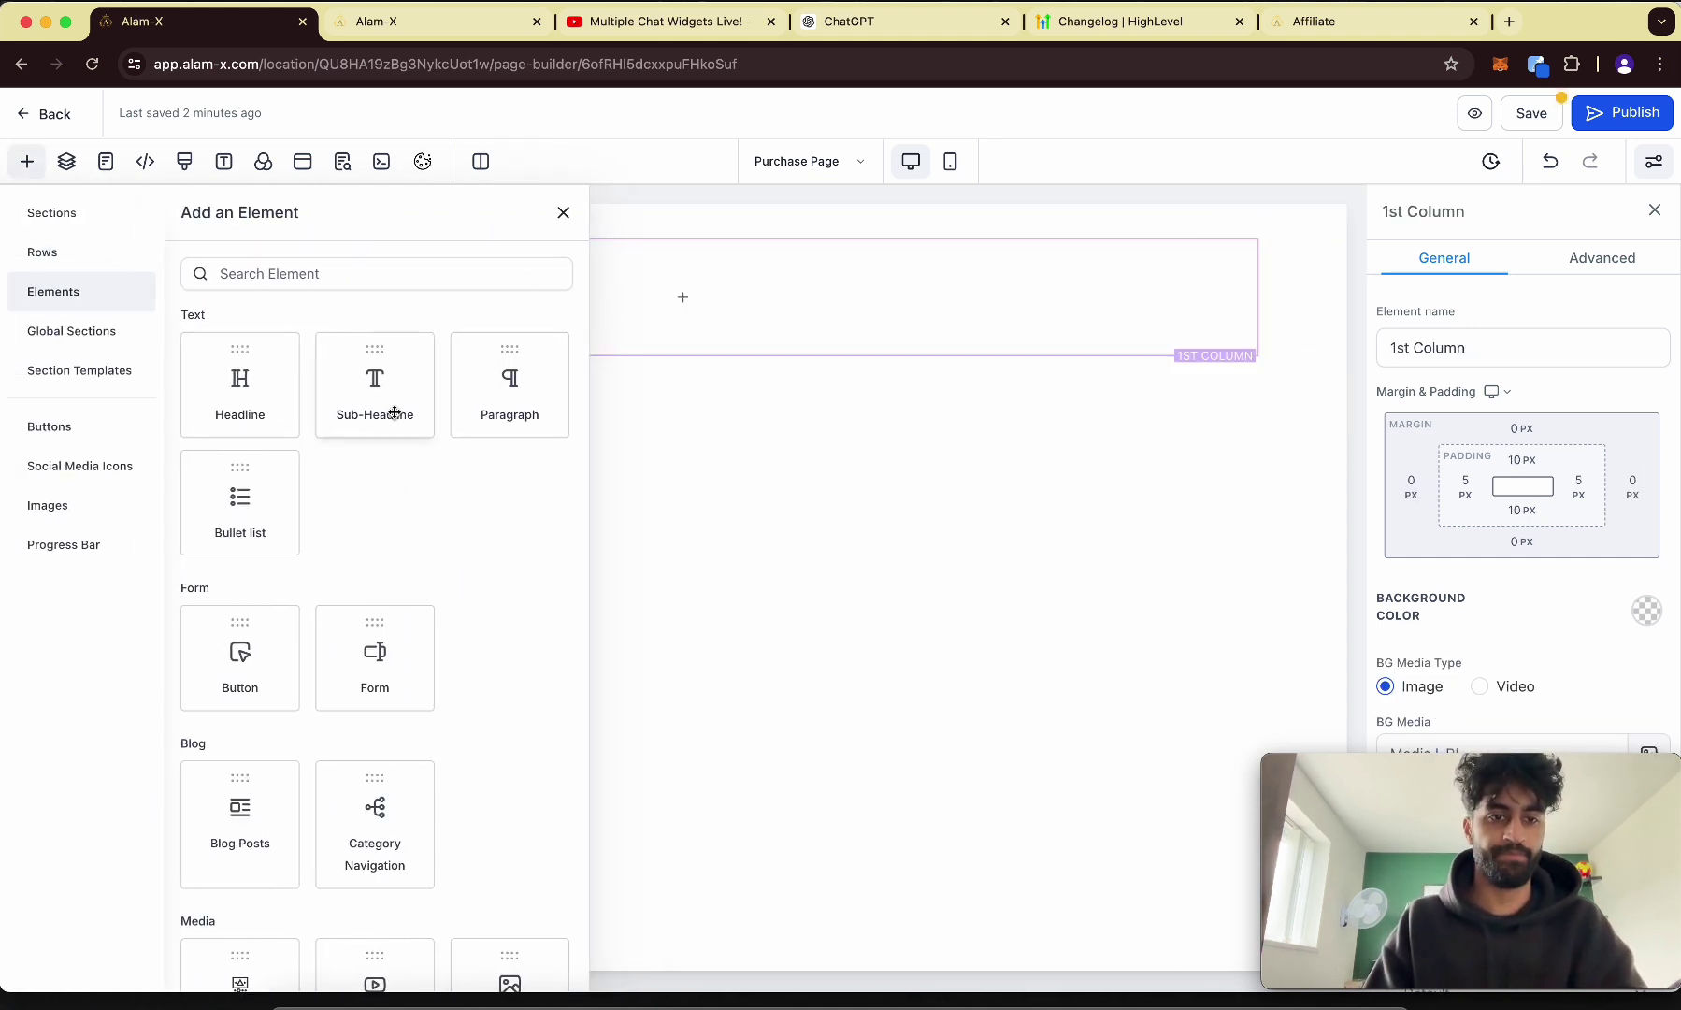
scroll(392, 478, down, 3)
drag(522, 724, 704, 346)
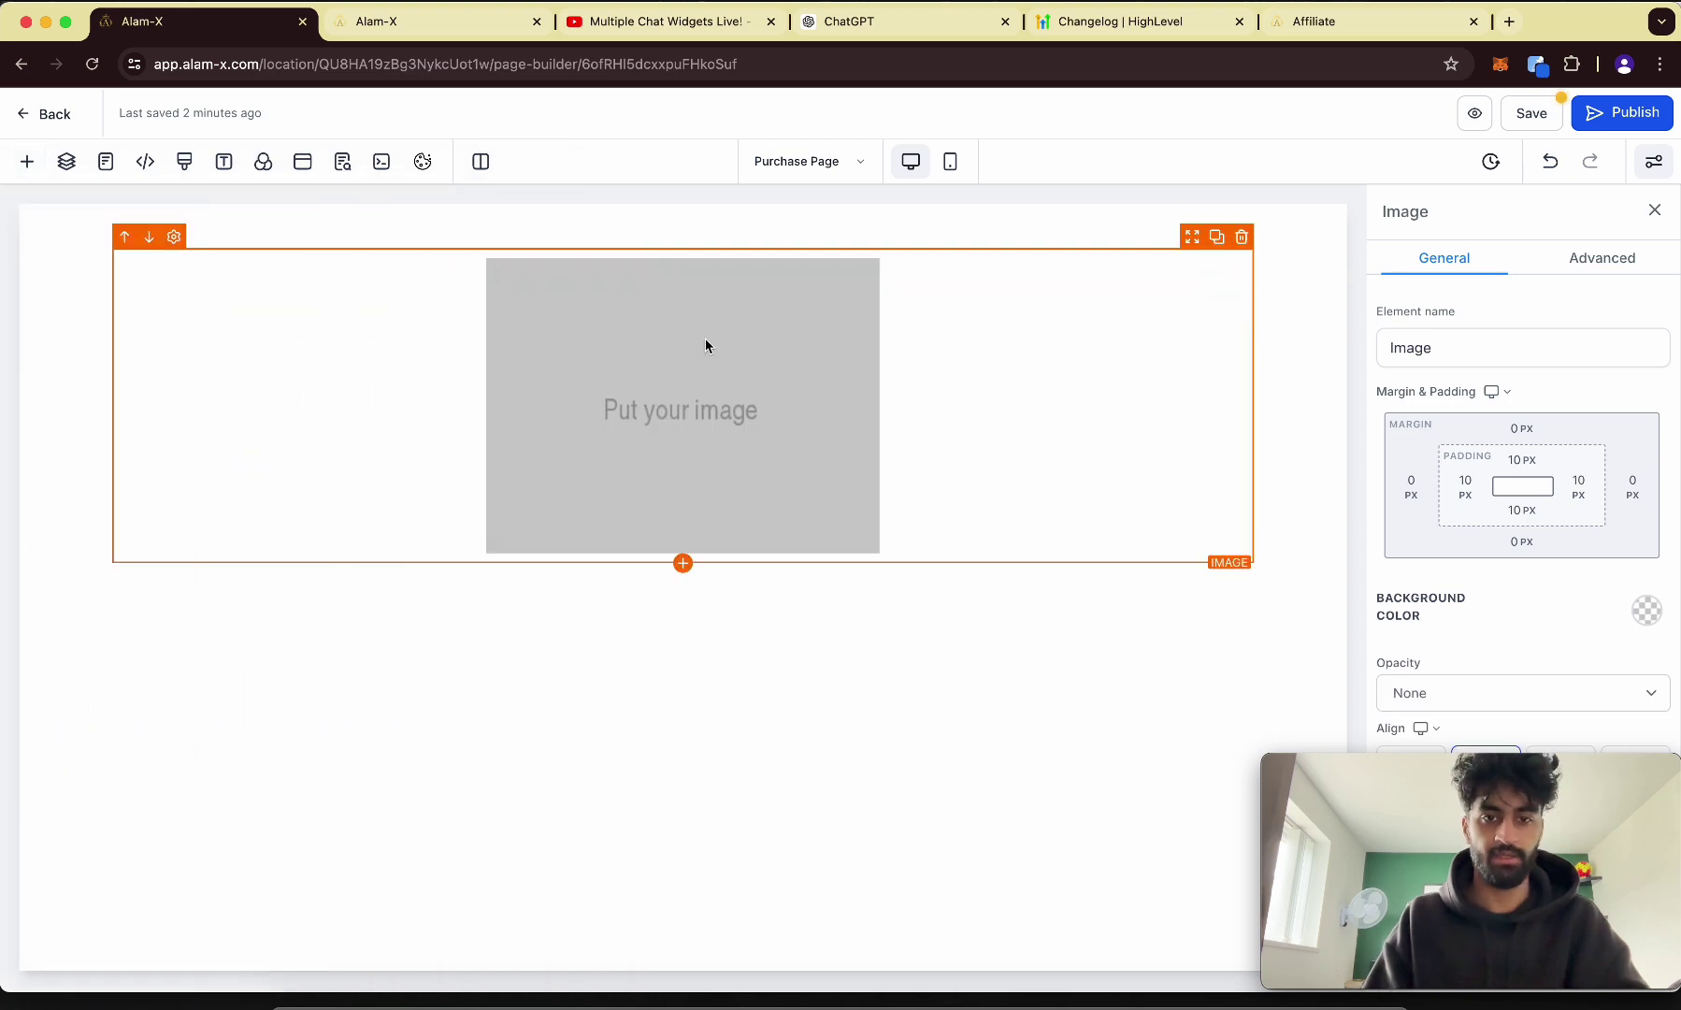
click(663, 492)
scroll(620, 555, down, 3)
click(620, 555)
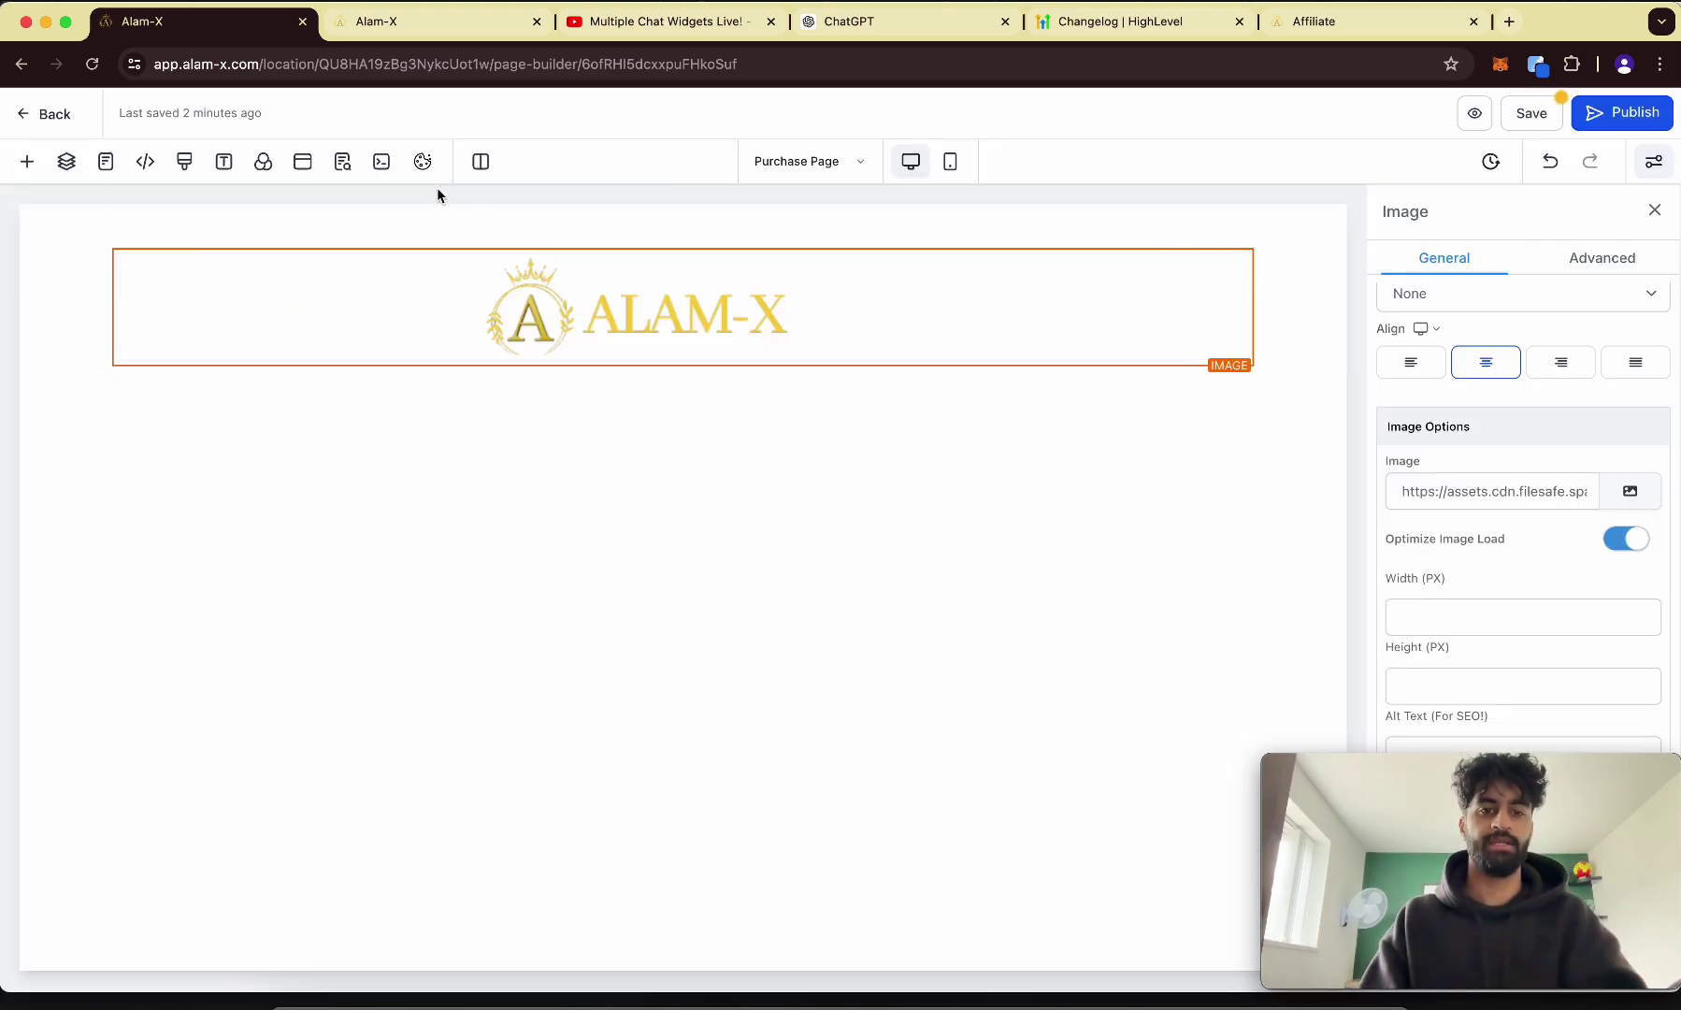
Set the background color of the logo's section to black.
click(67, 297)
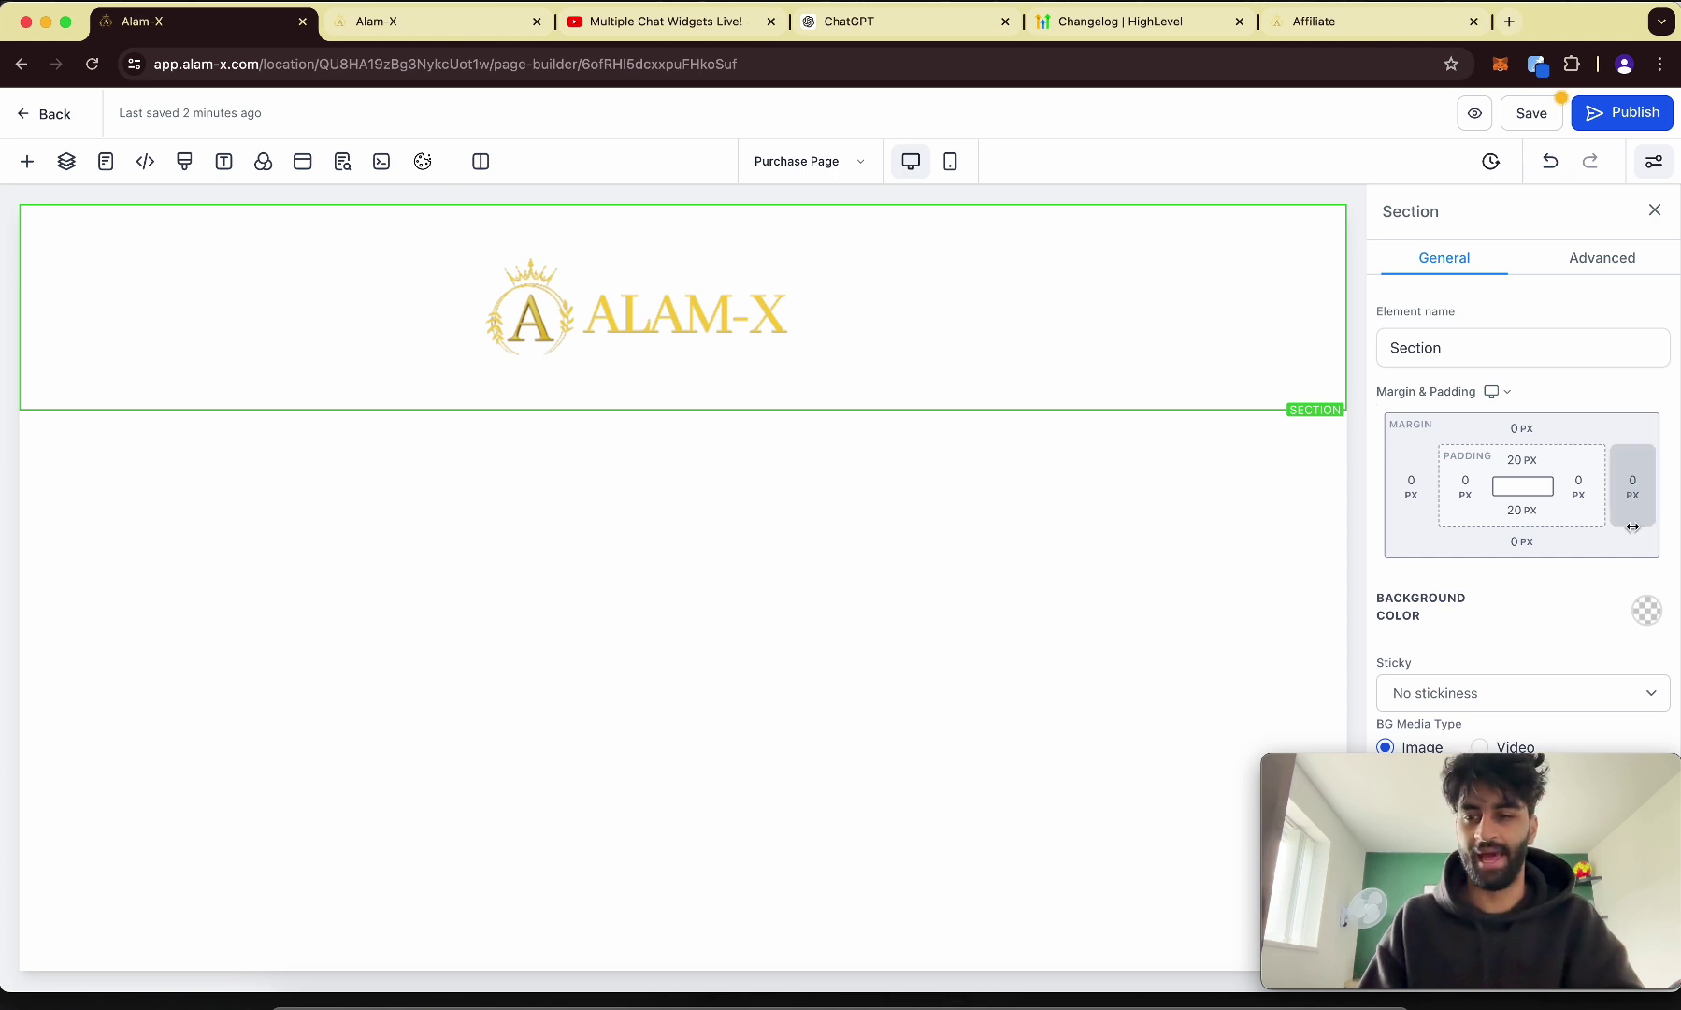
click(1645, 610)
click(1544, 664)
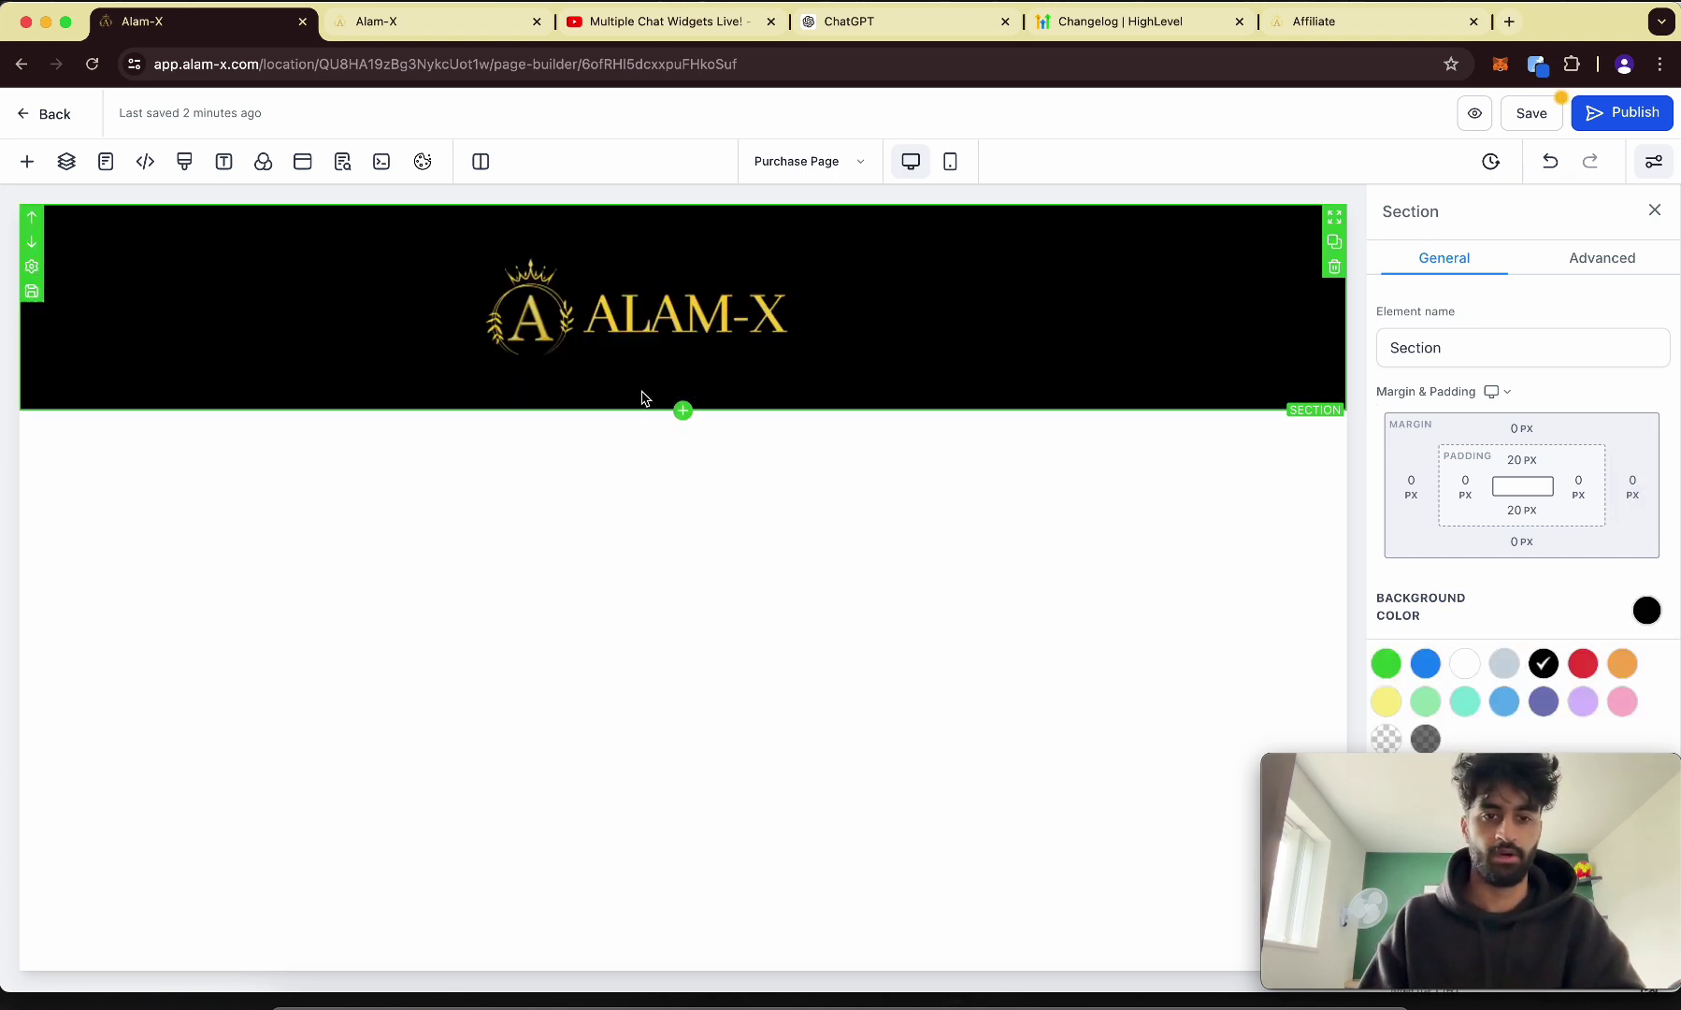
Add a second full-width section below the logo section and give it a one-column row.
click(682, 412)
drag(308, 289, 756, 455)
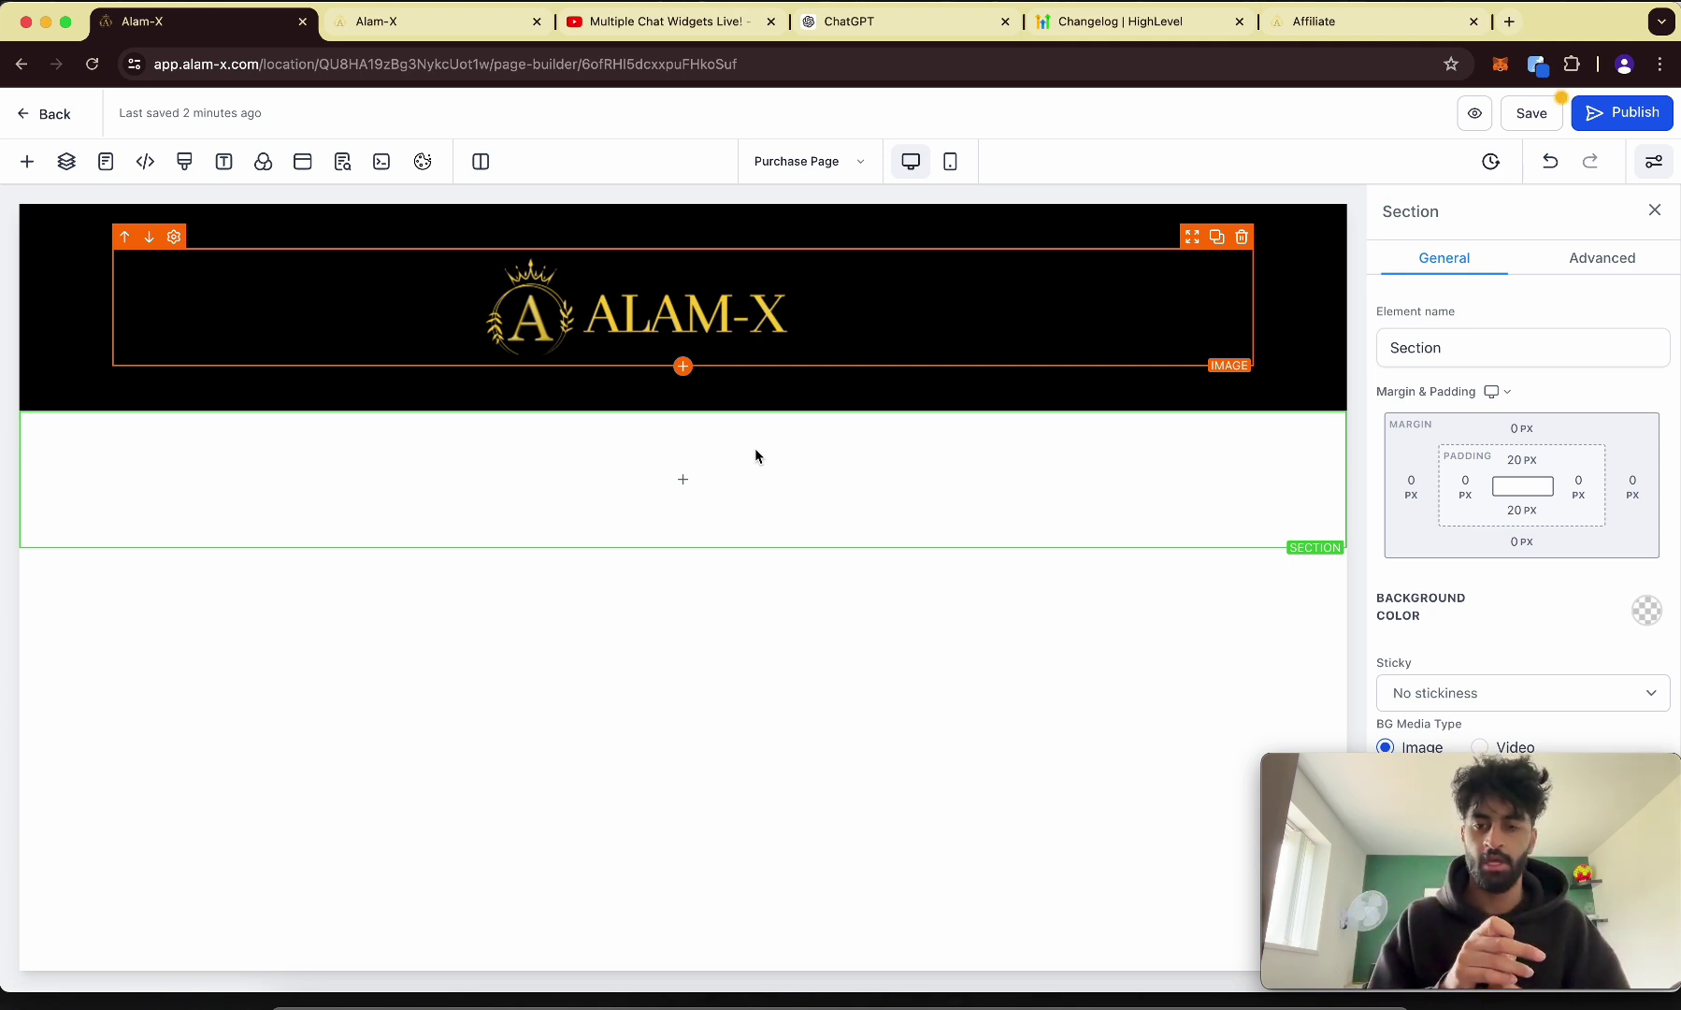
click(683, 477)
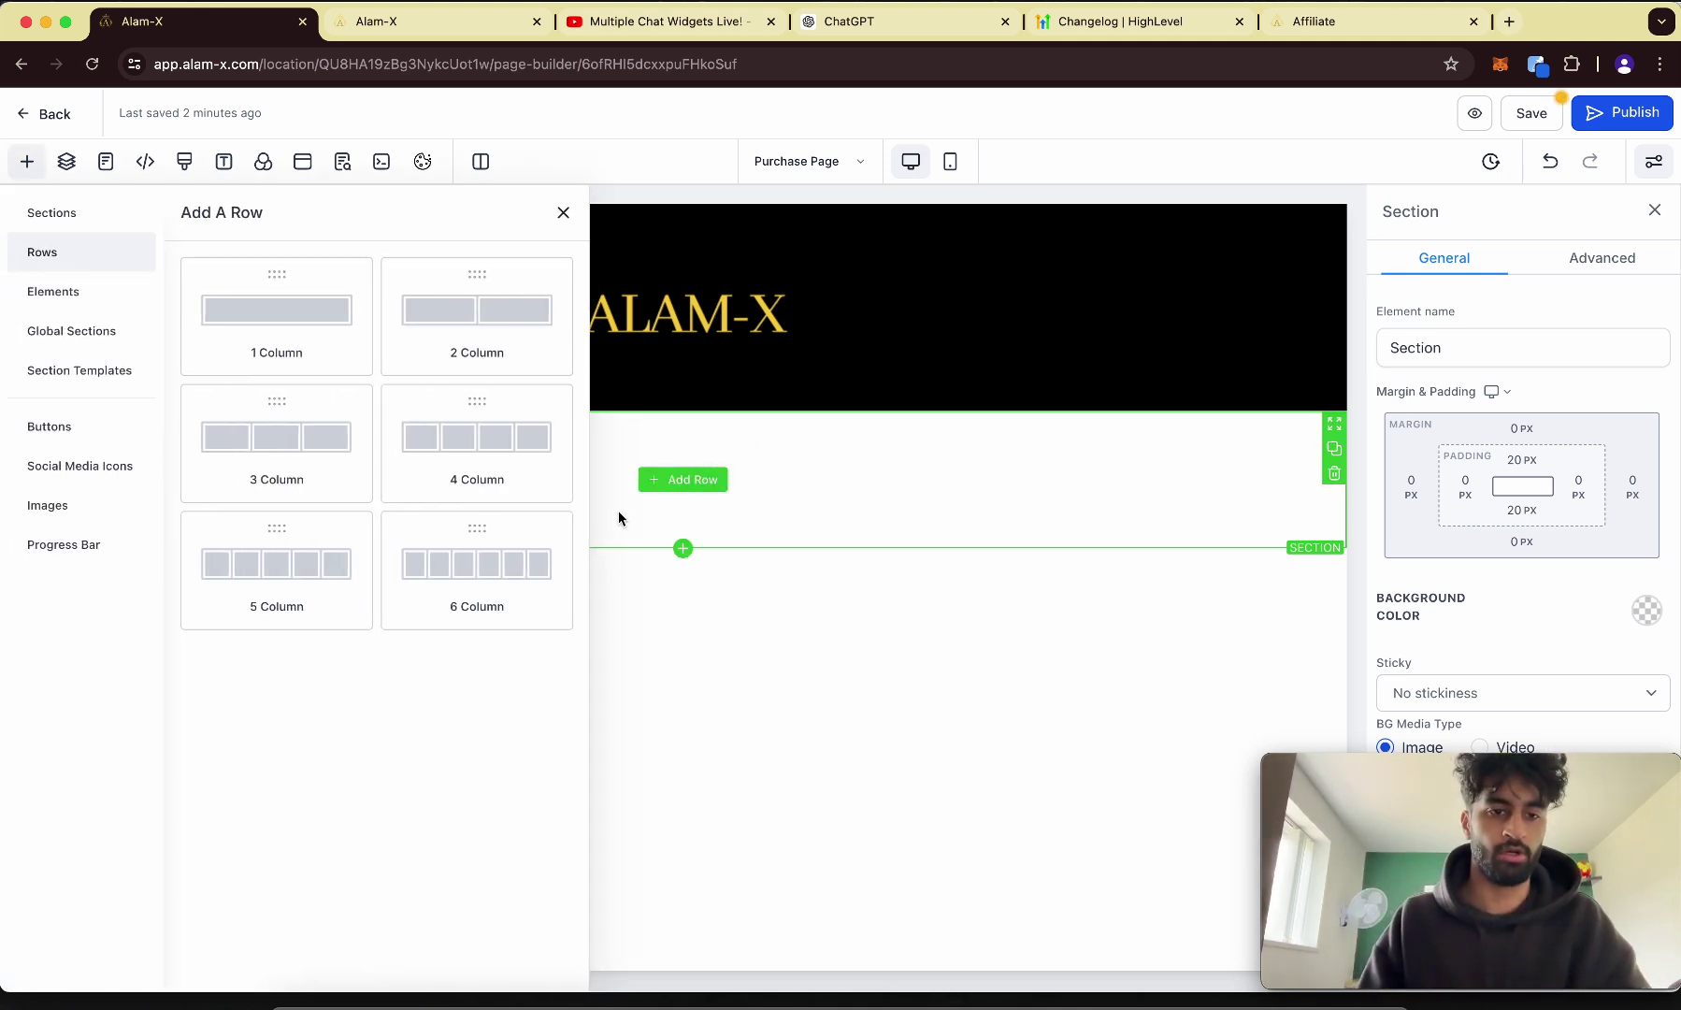
click(299, 291)
Add a 2 Step Order element to the column in the second section.
click(682, 499)
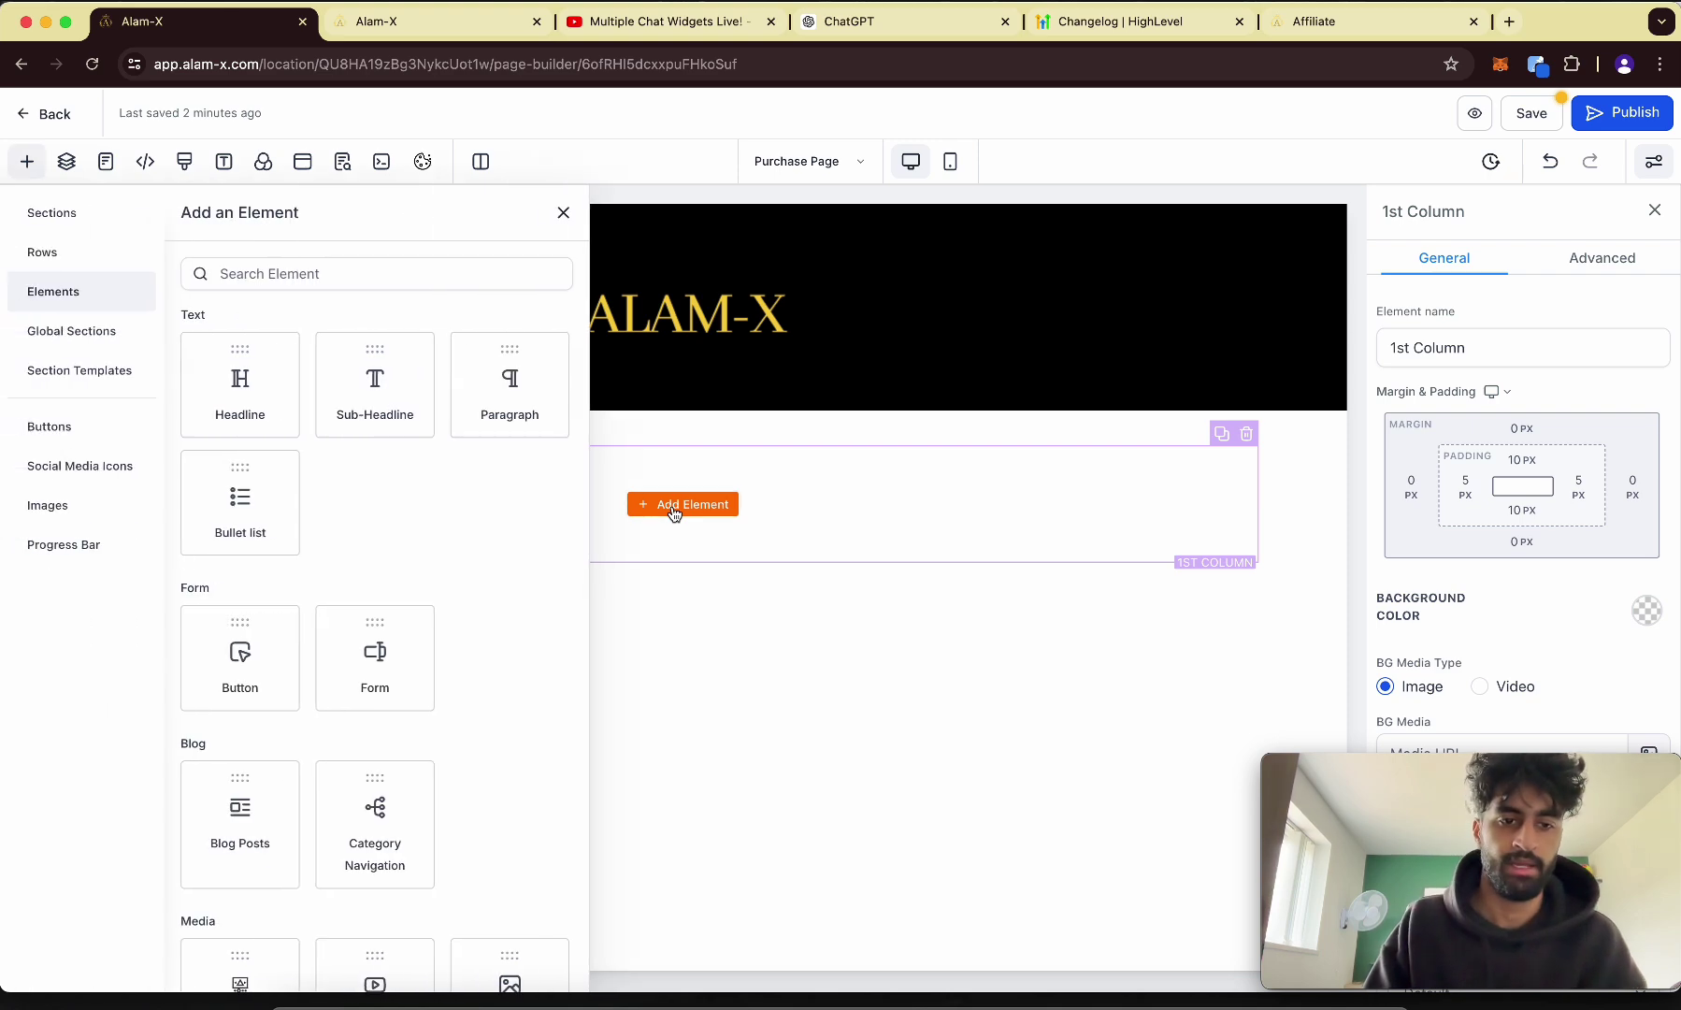
scroll(413, 653, down, 10)
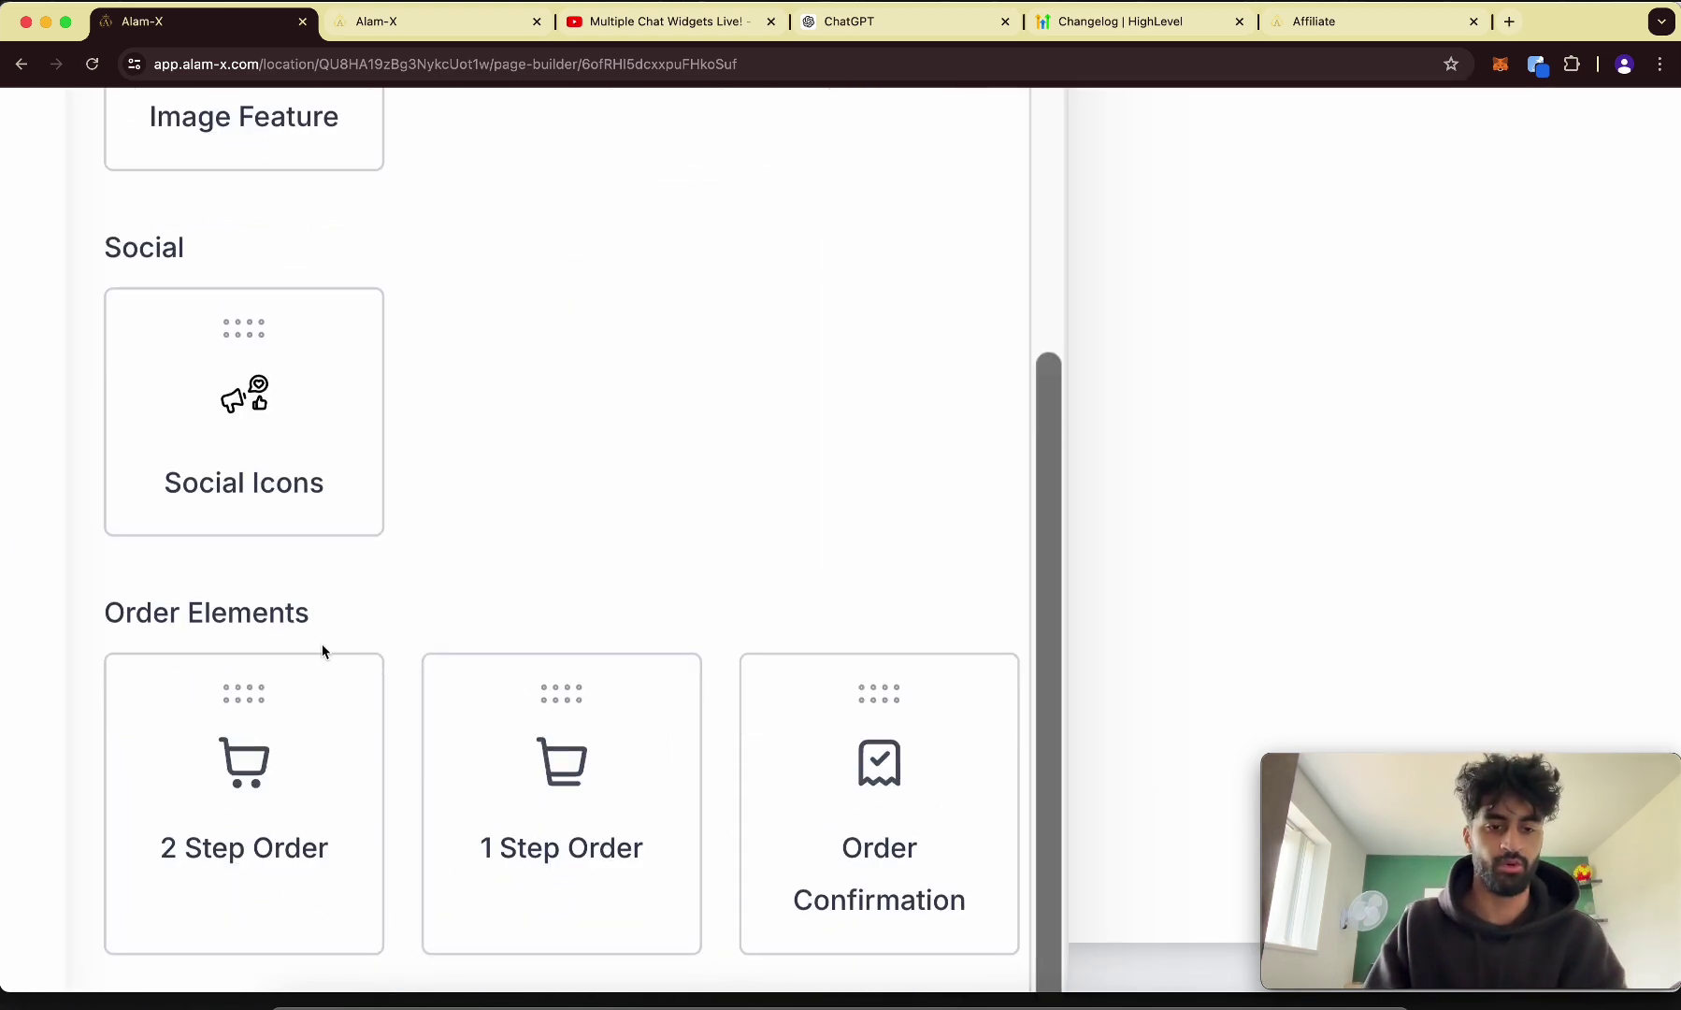
click(248, 800)
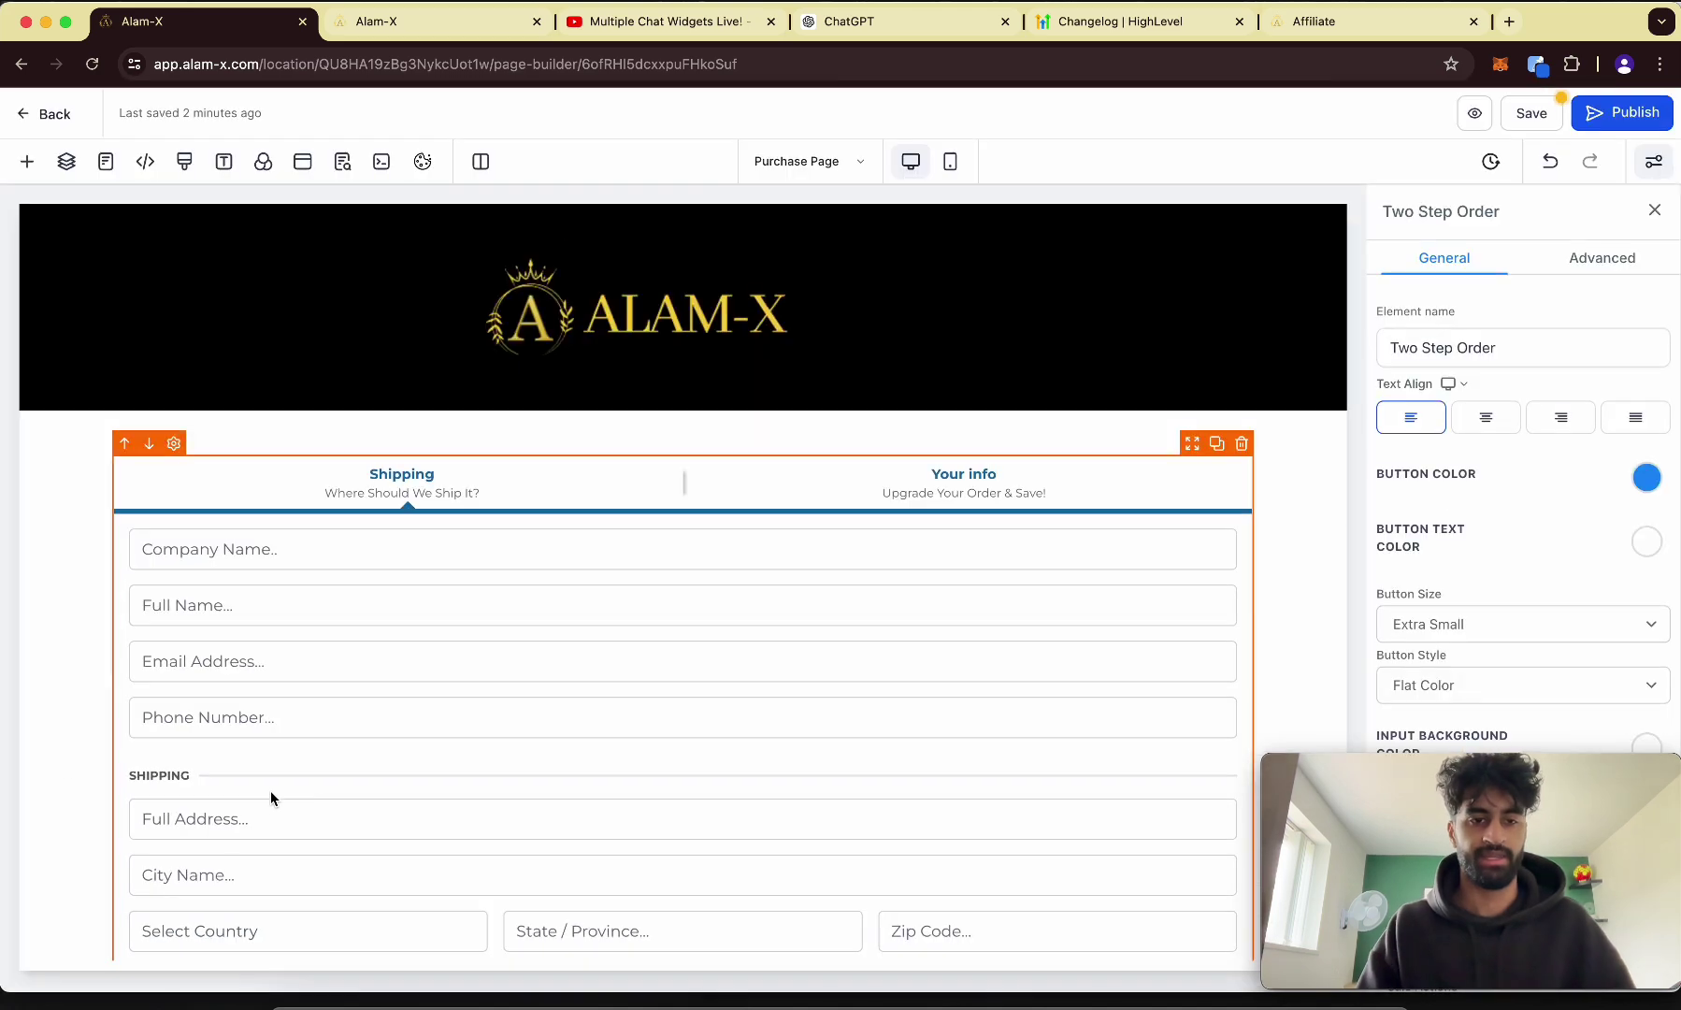
Set the order form's Step #1 headline to "Your Infomation".
scroll(452, 662, down, 2)
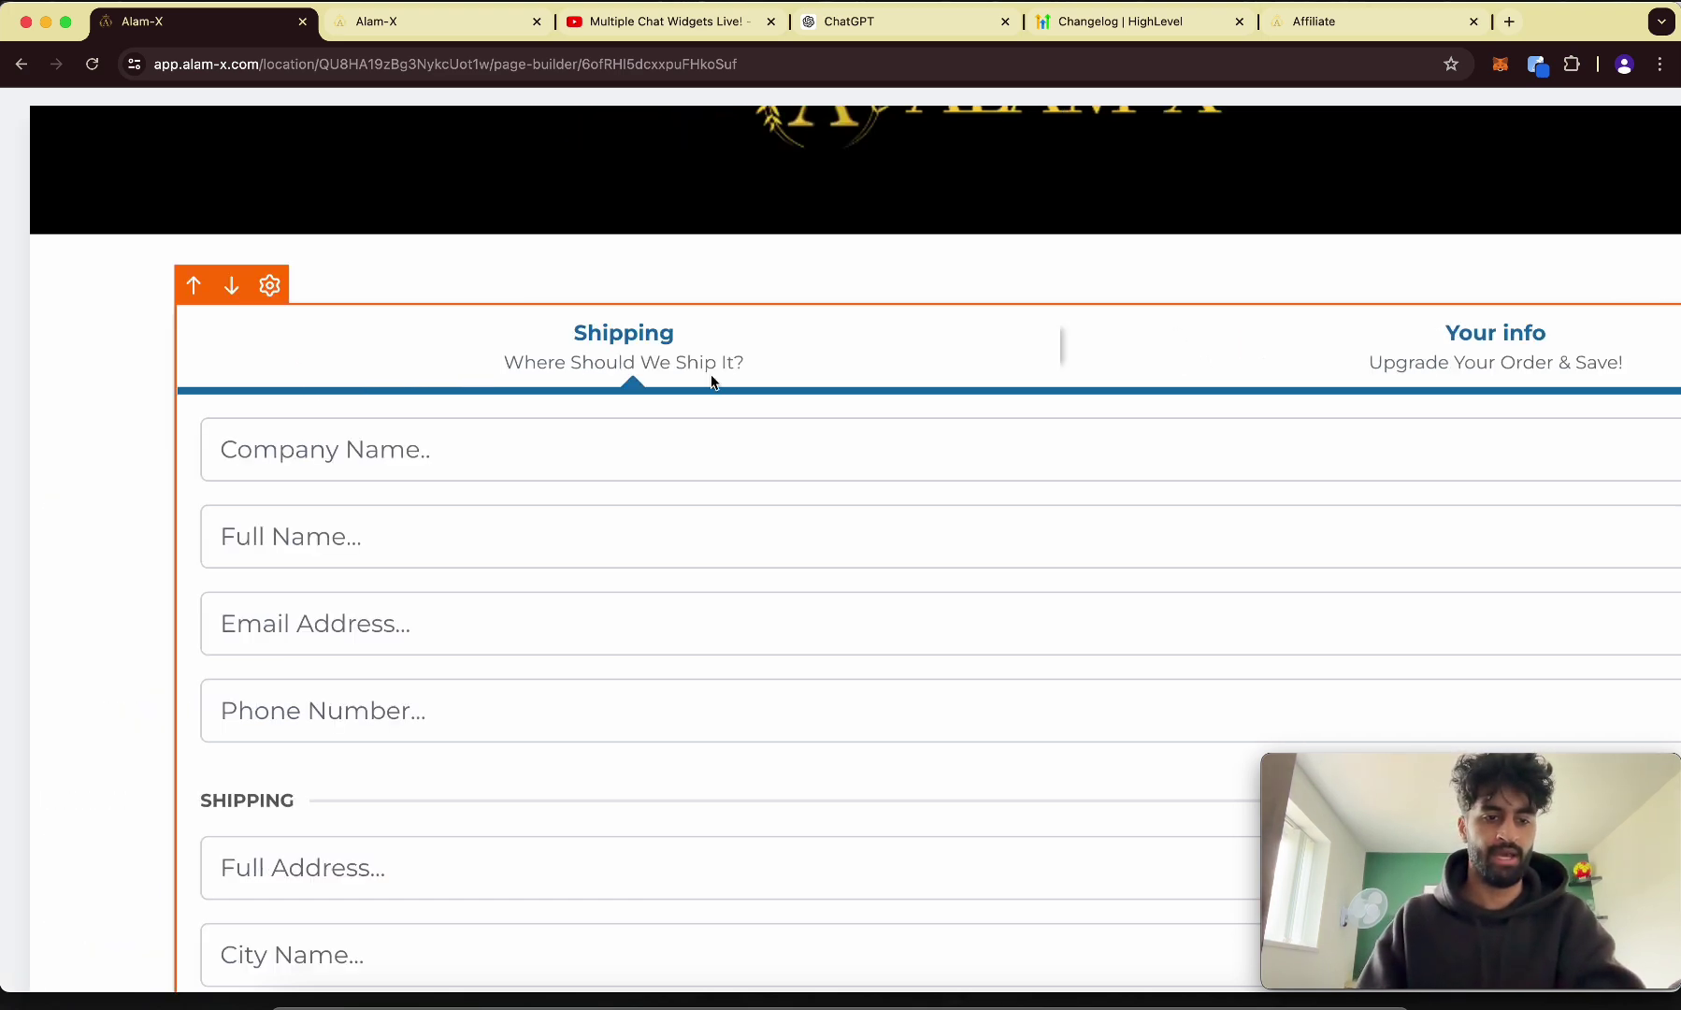
scroll(607, 522, down, 5)
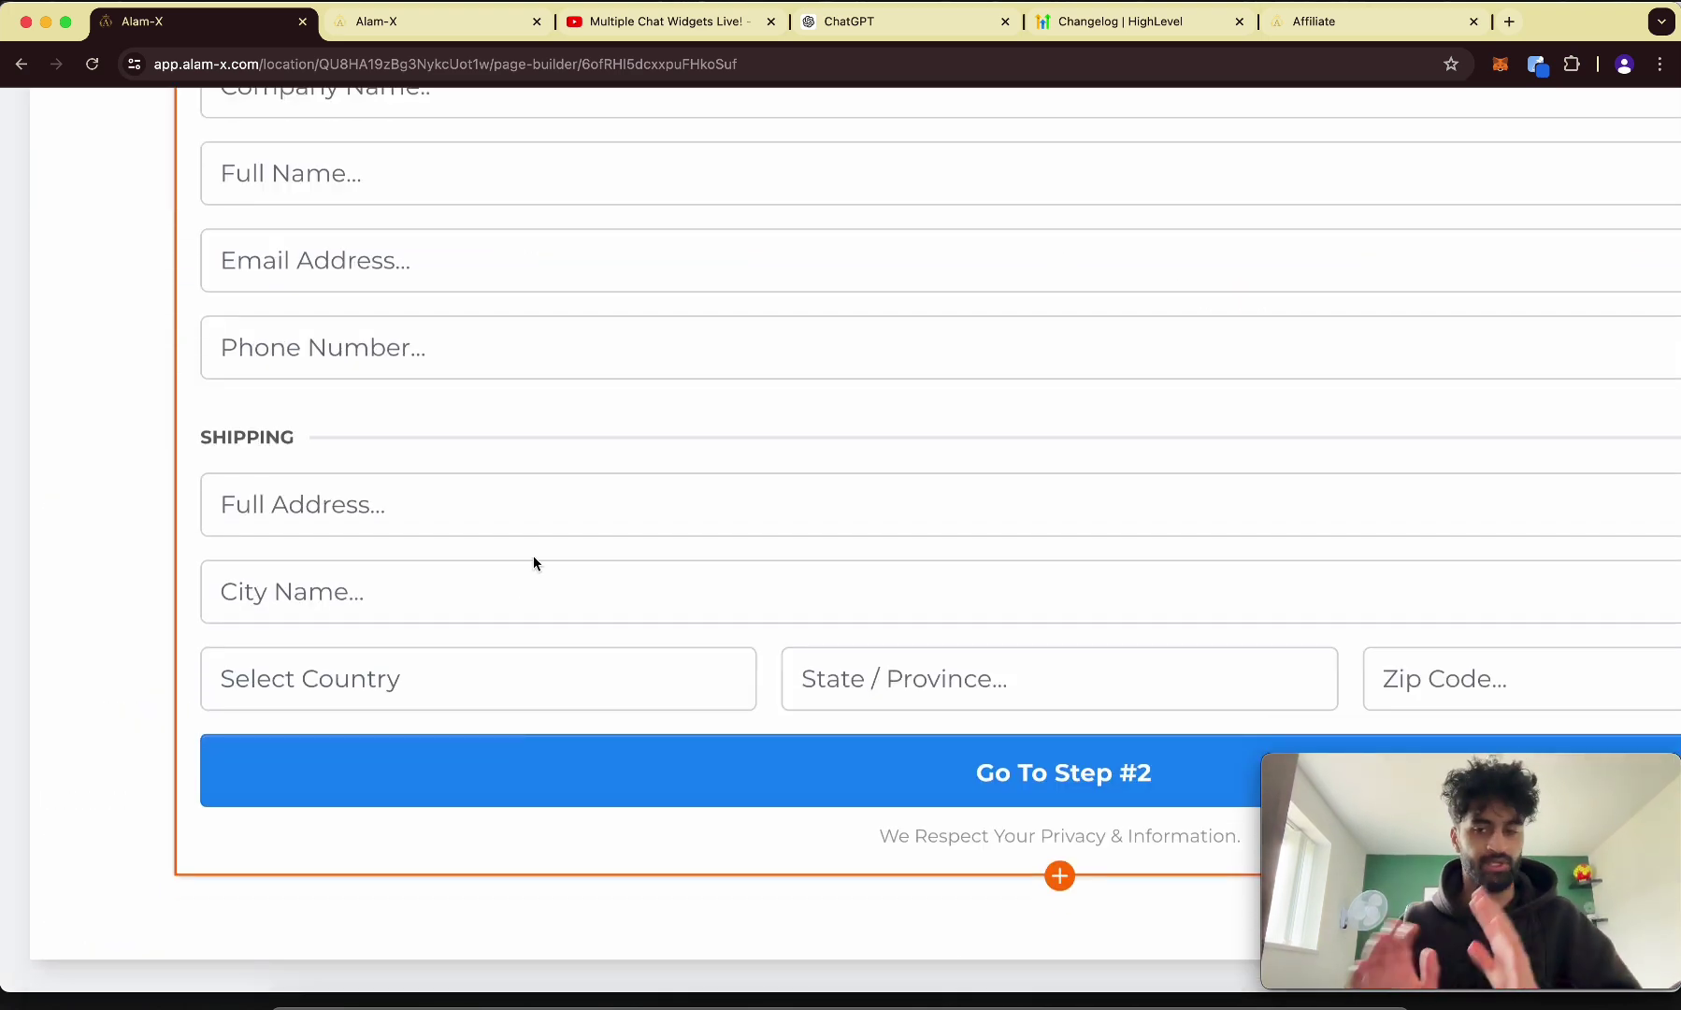
scroll(532, 557, down, 5)
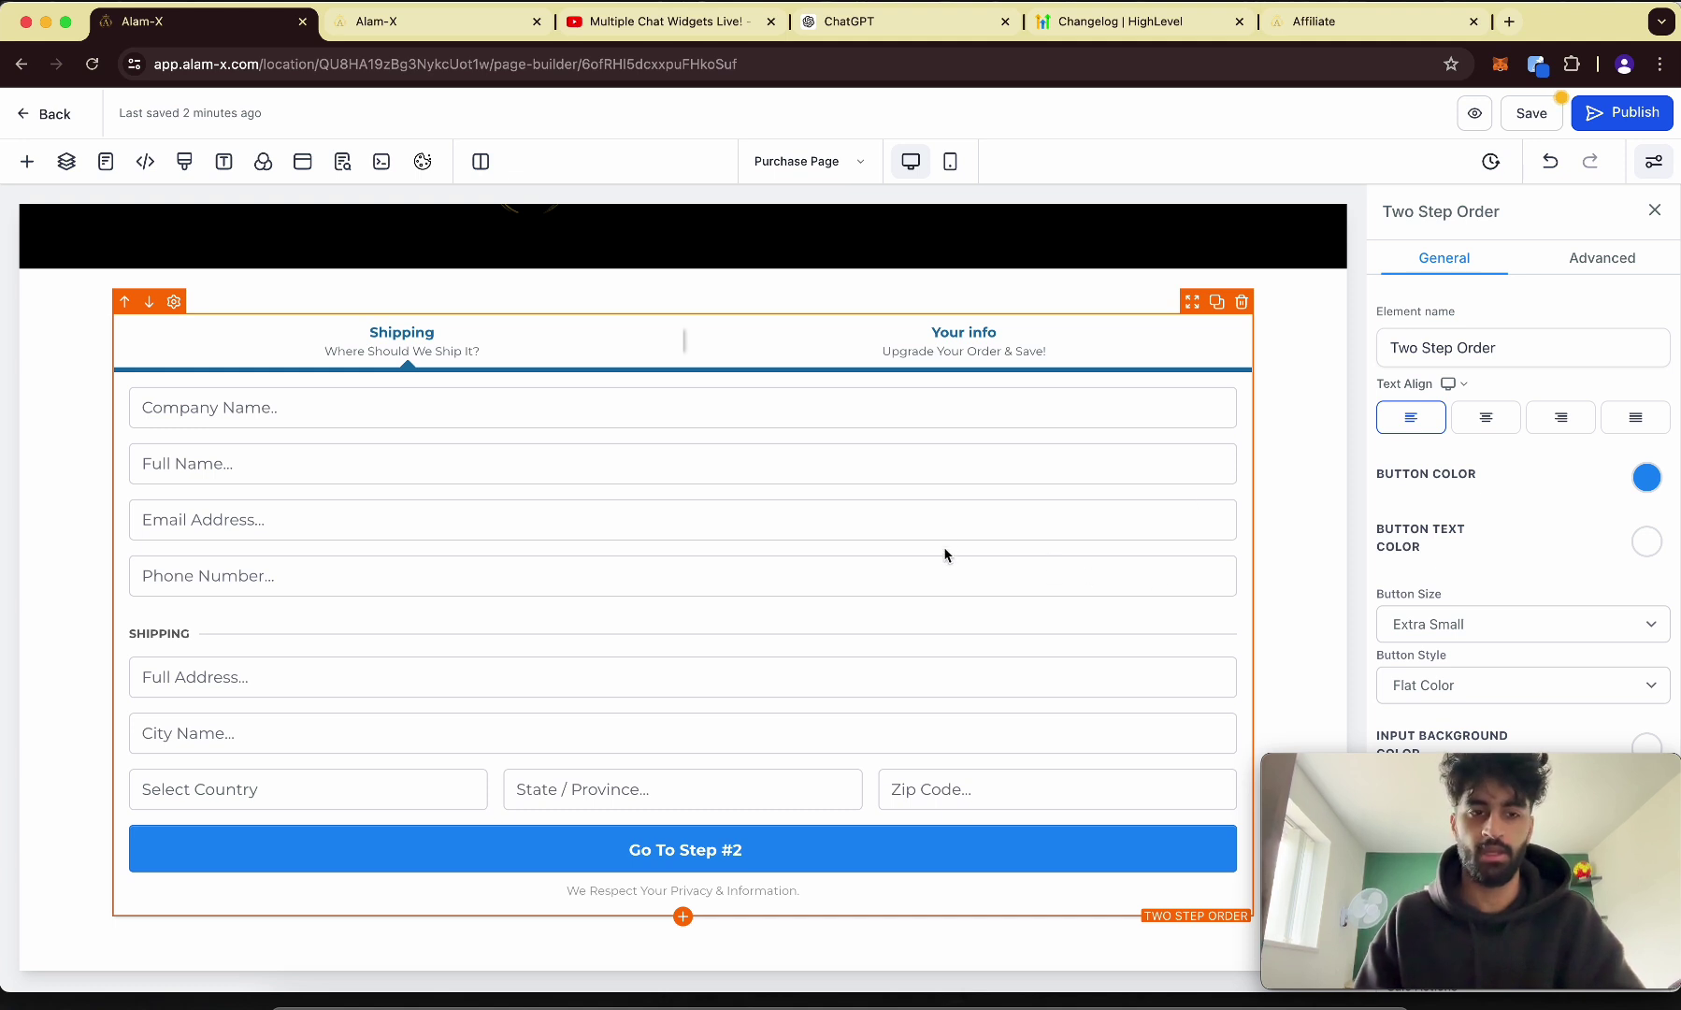
click(1601, 258)
click(1444, 431)
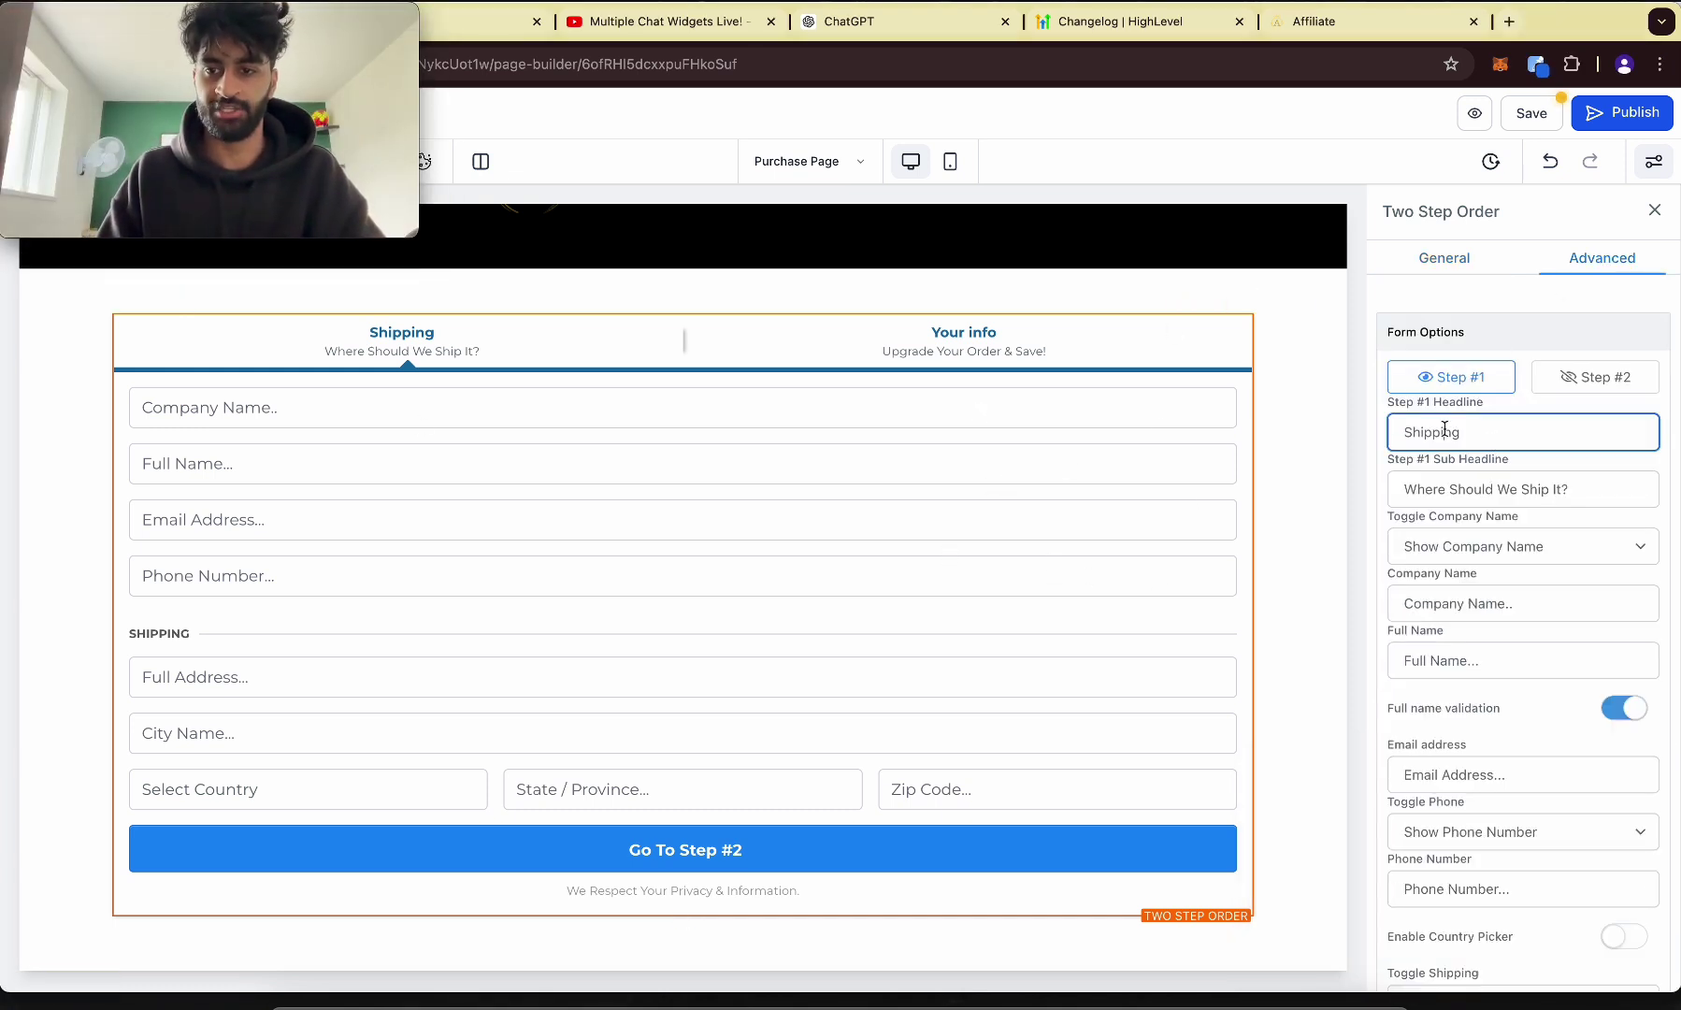
double_click(1444, 431)
text(Your)
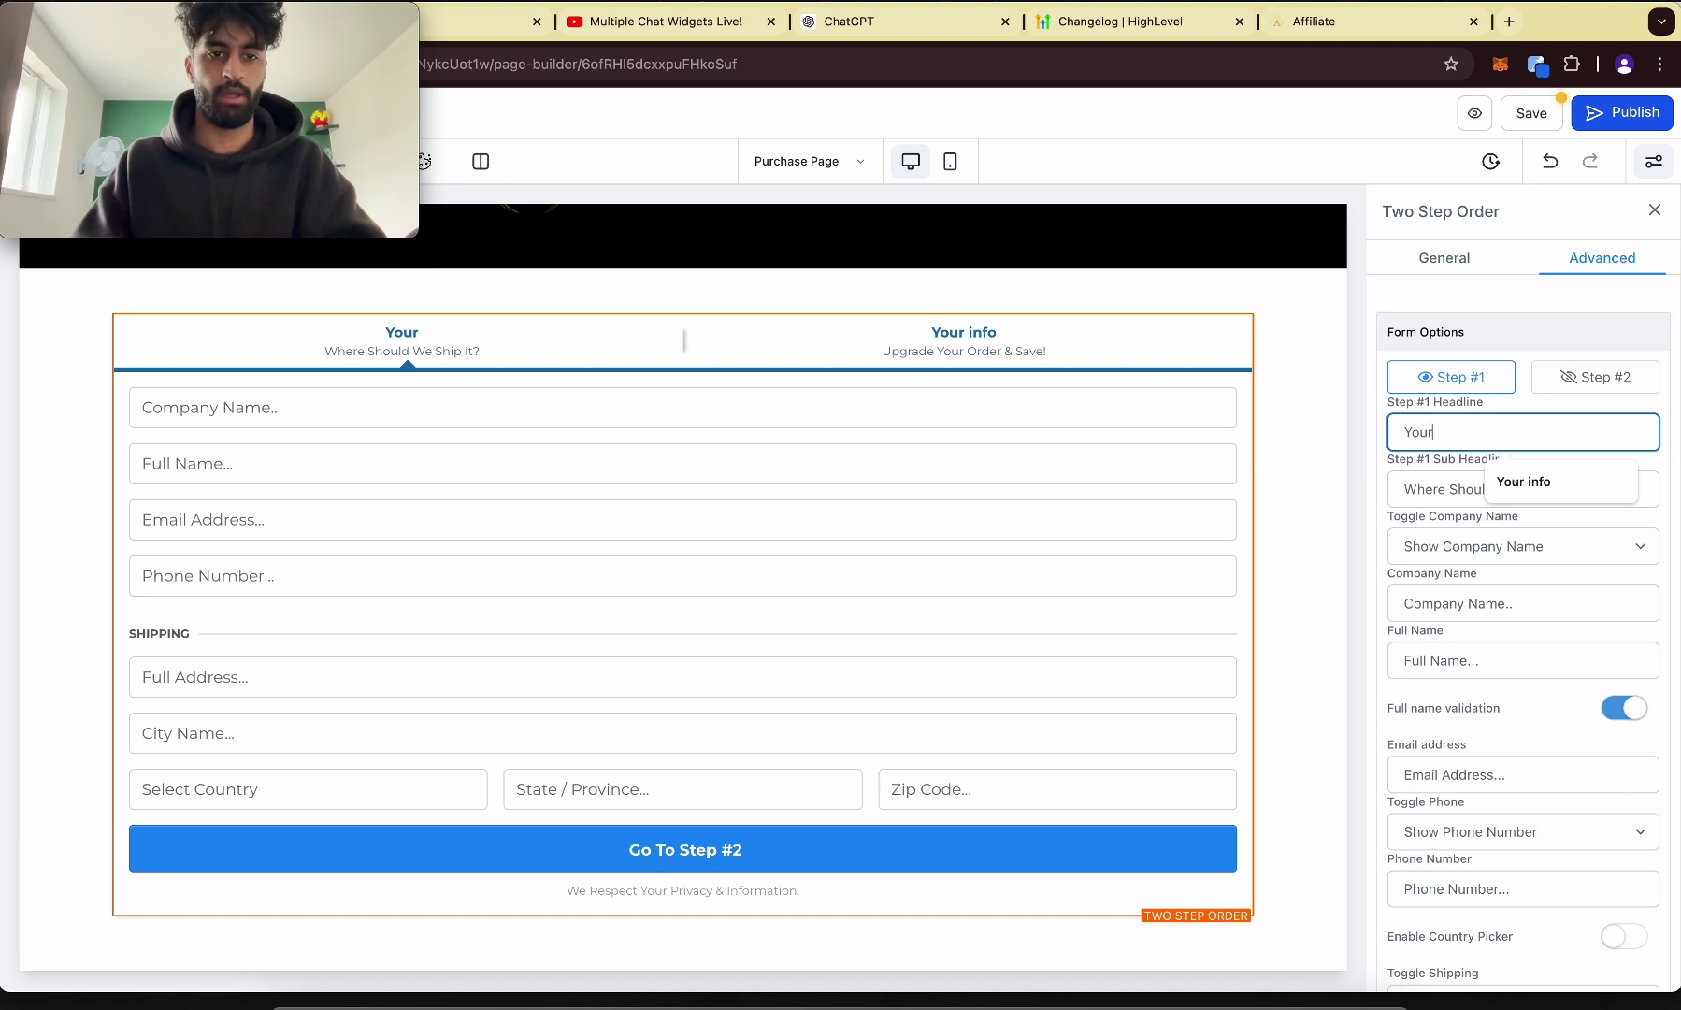
text( Infomation)
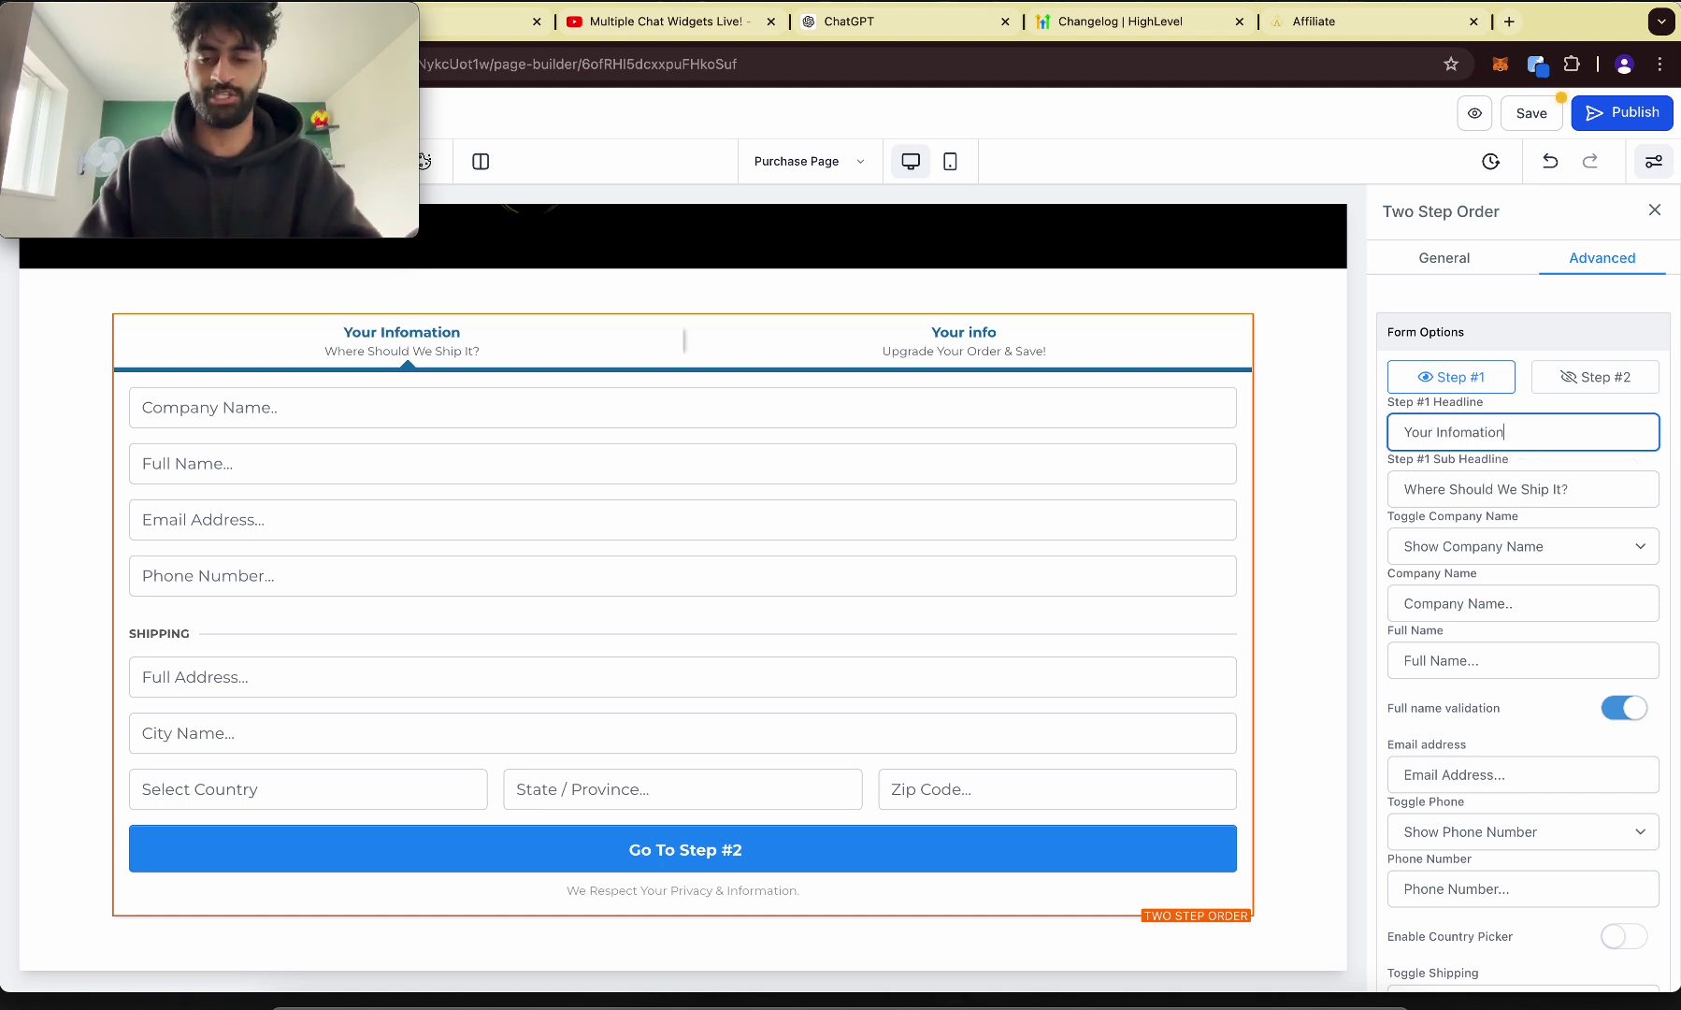
Set the order form's Step #1 sub headline to "Fill Out Below".
triple_click(1437, 486)
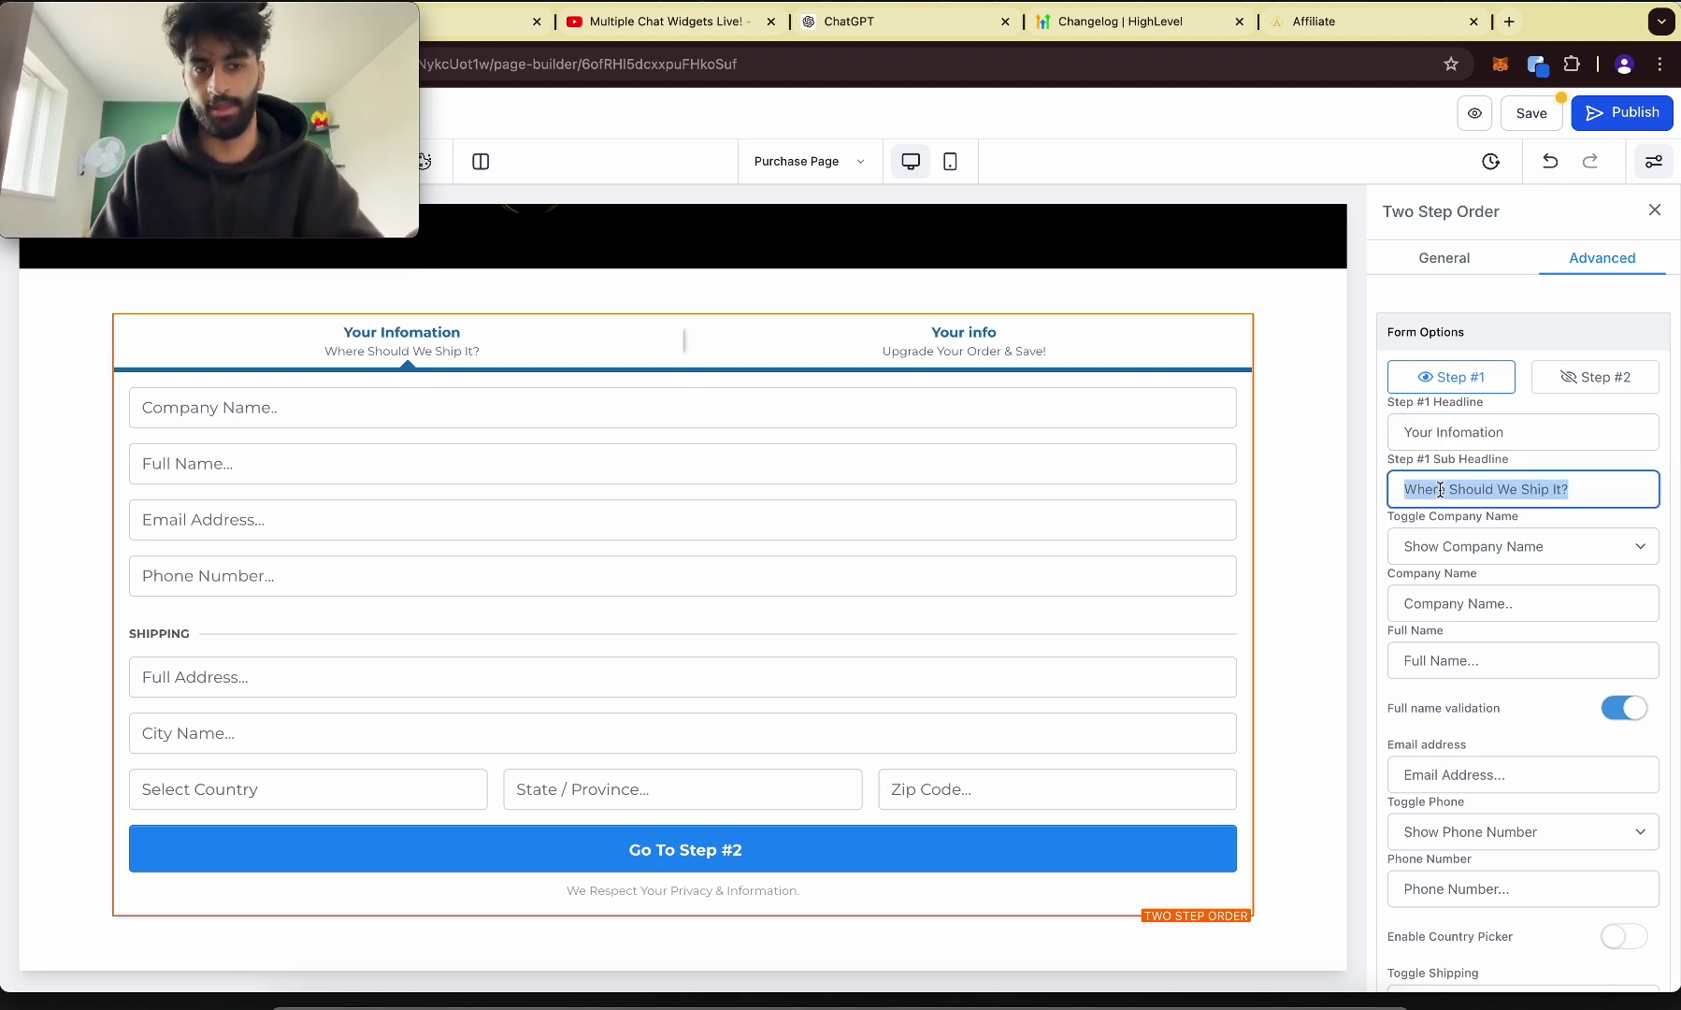
text(F)
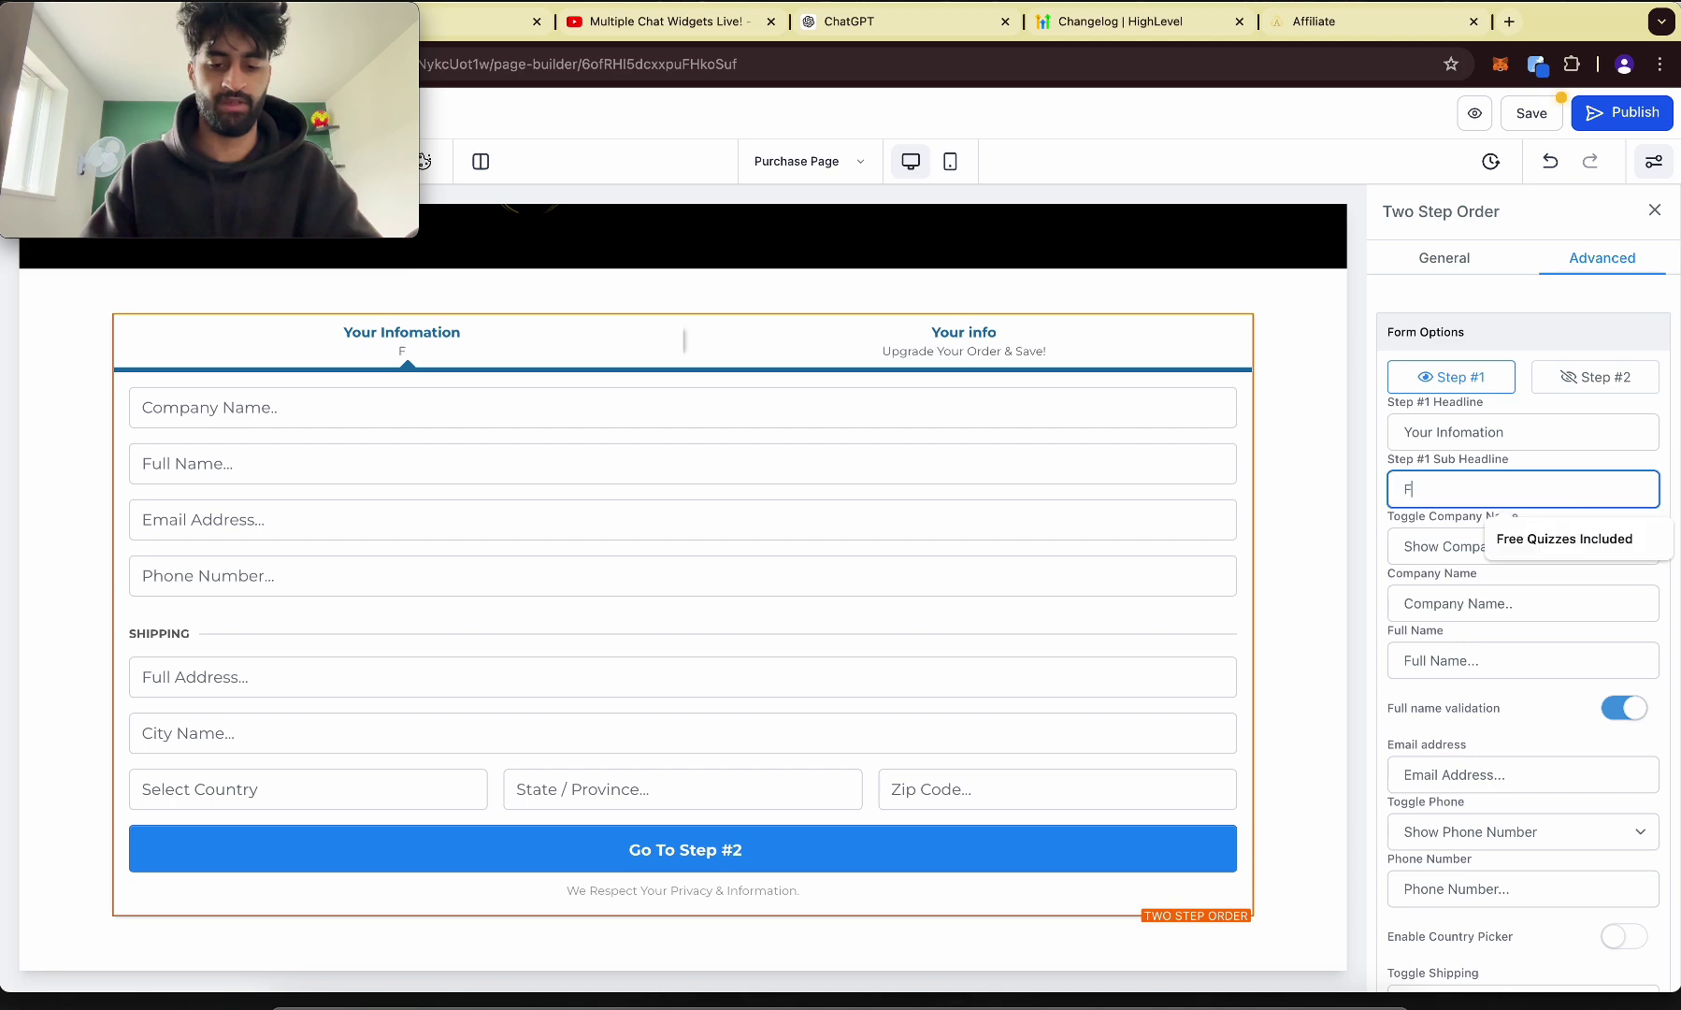
text(ill Out Below)
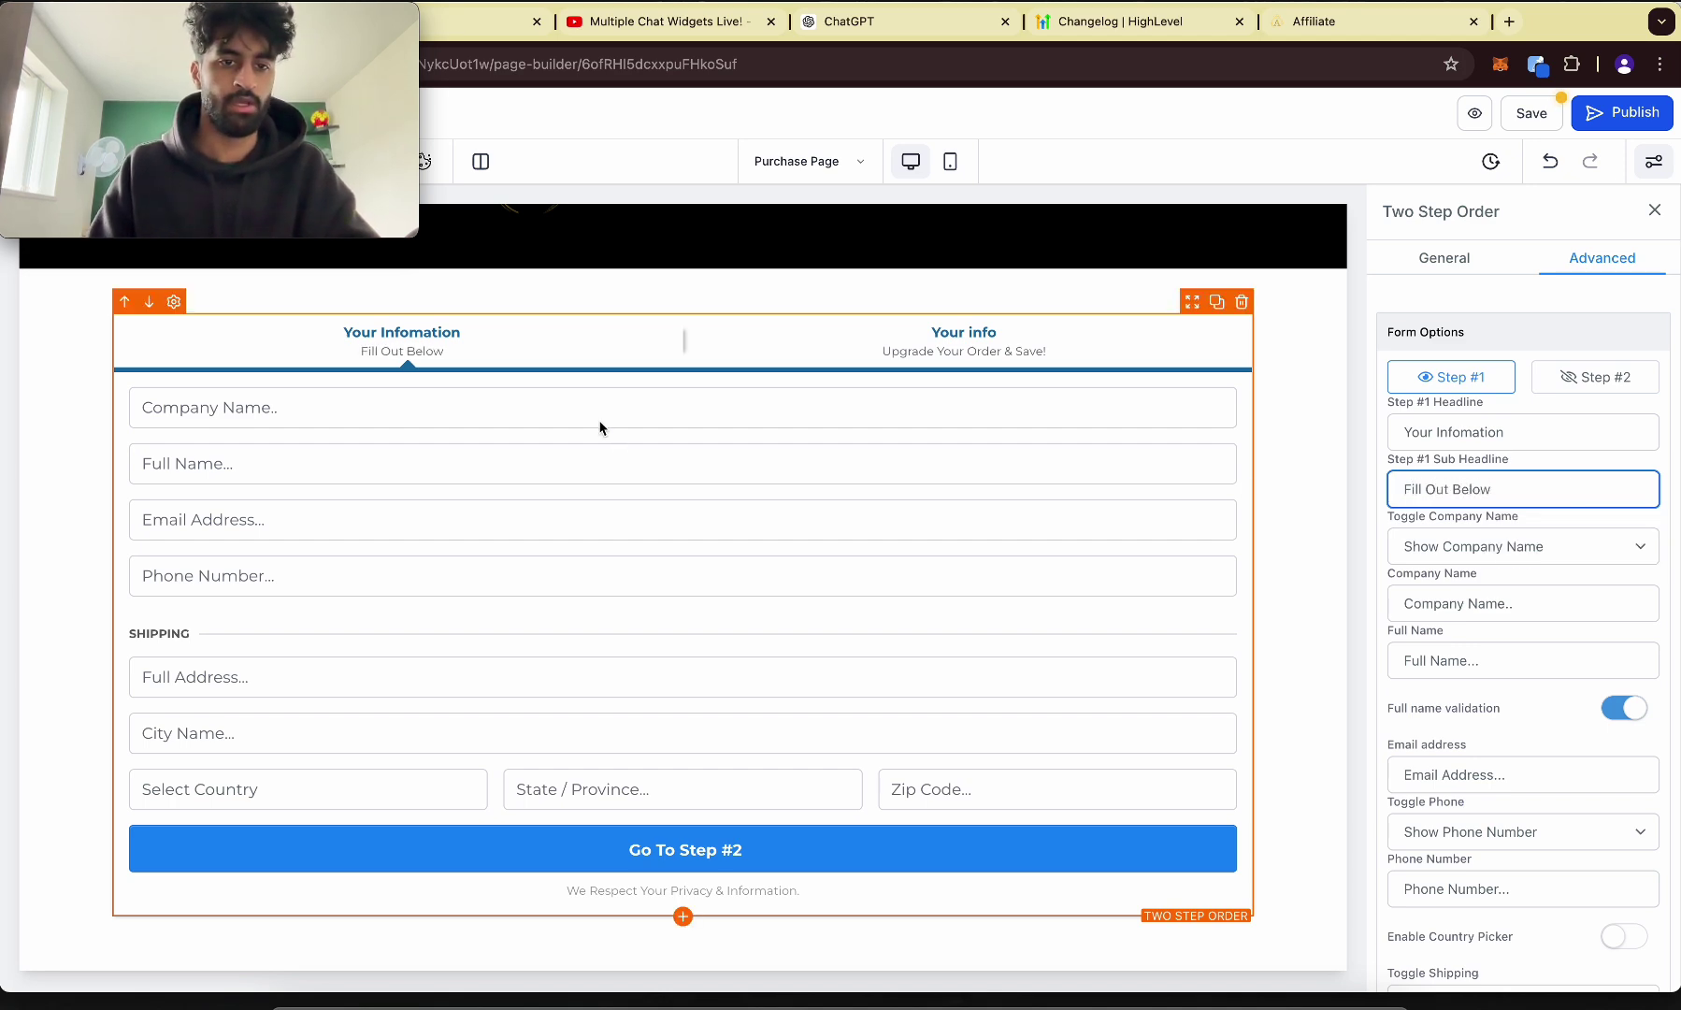
scroll(325, 337, up, 5)
scroll(325, 332, down, 5)
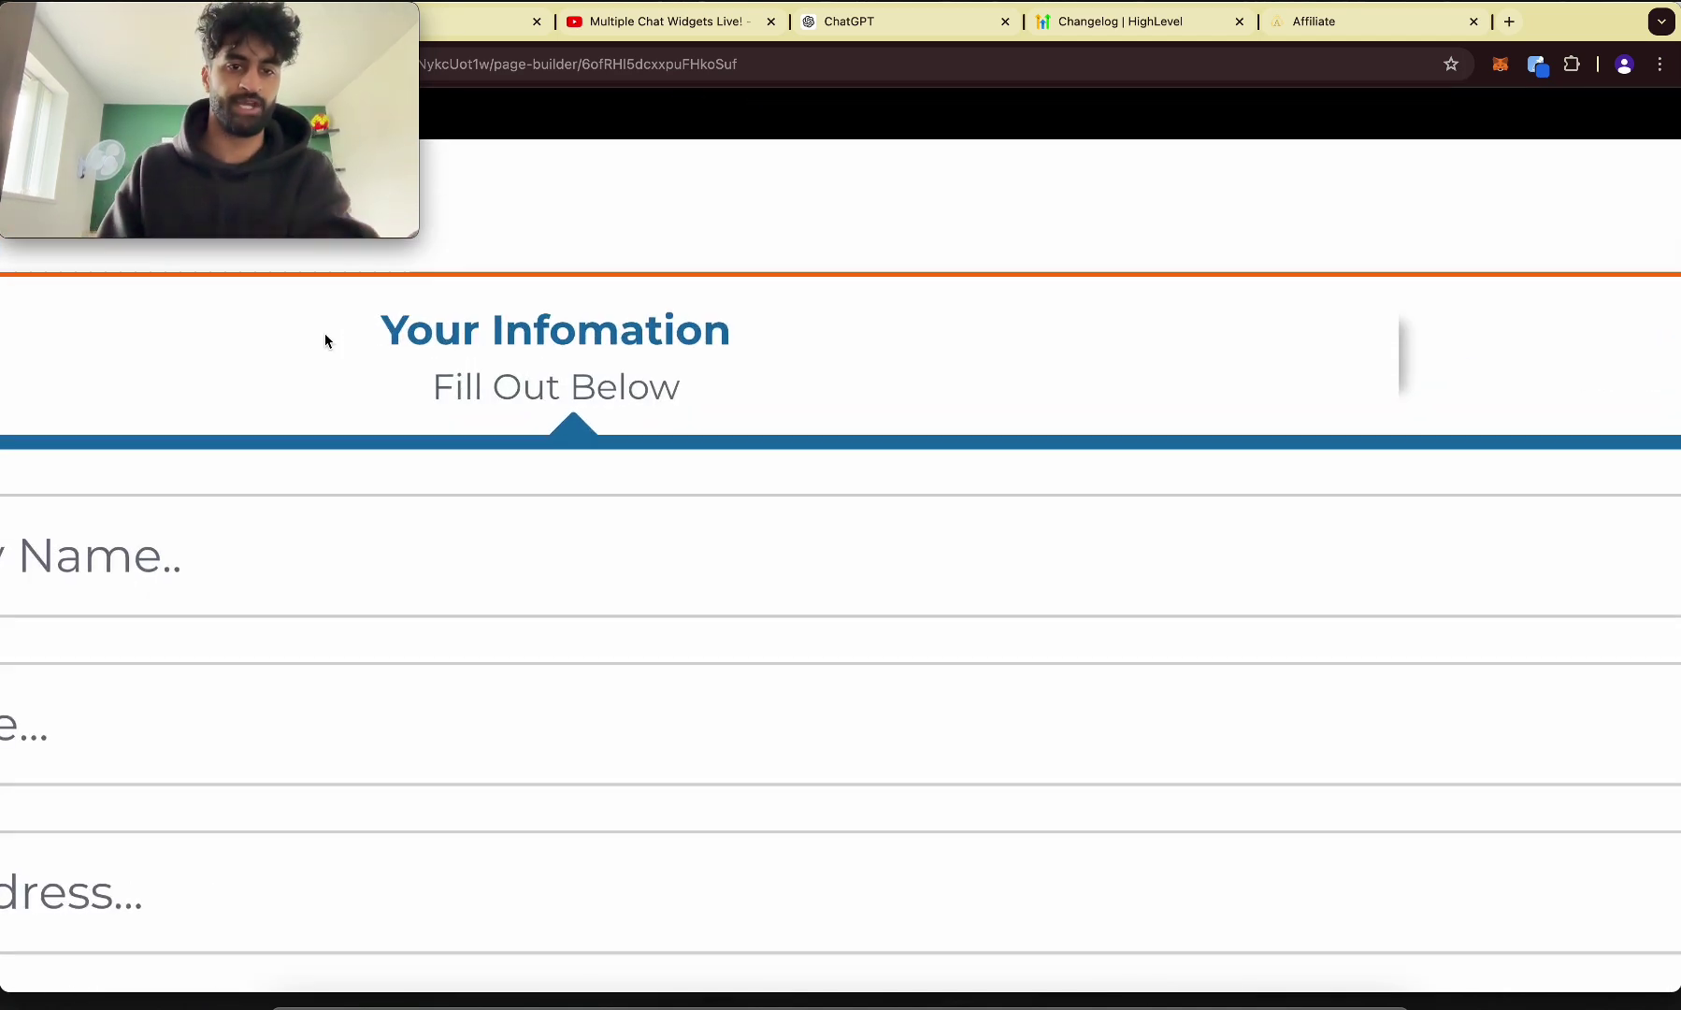
scroll(369, 305, down, 2)
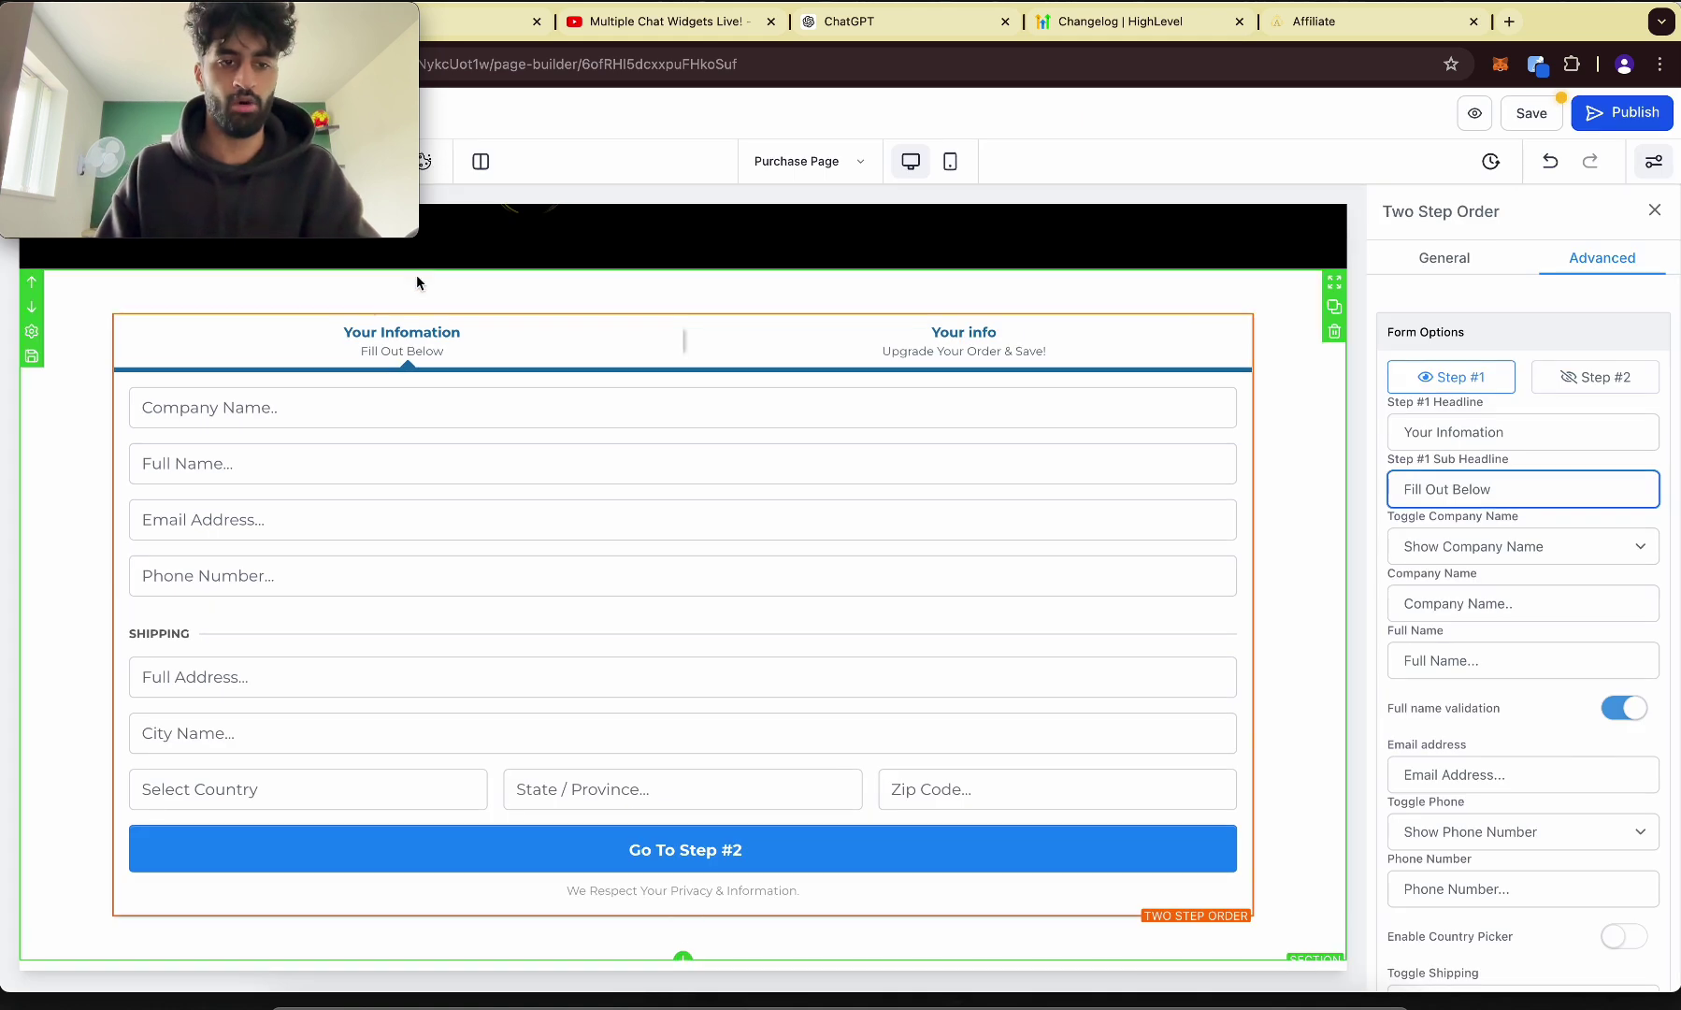
Hide the shipping fields and the company name field in Step #1 of the order form.
scroll(1522, 687, down, 3)
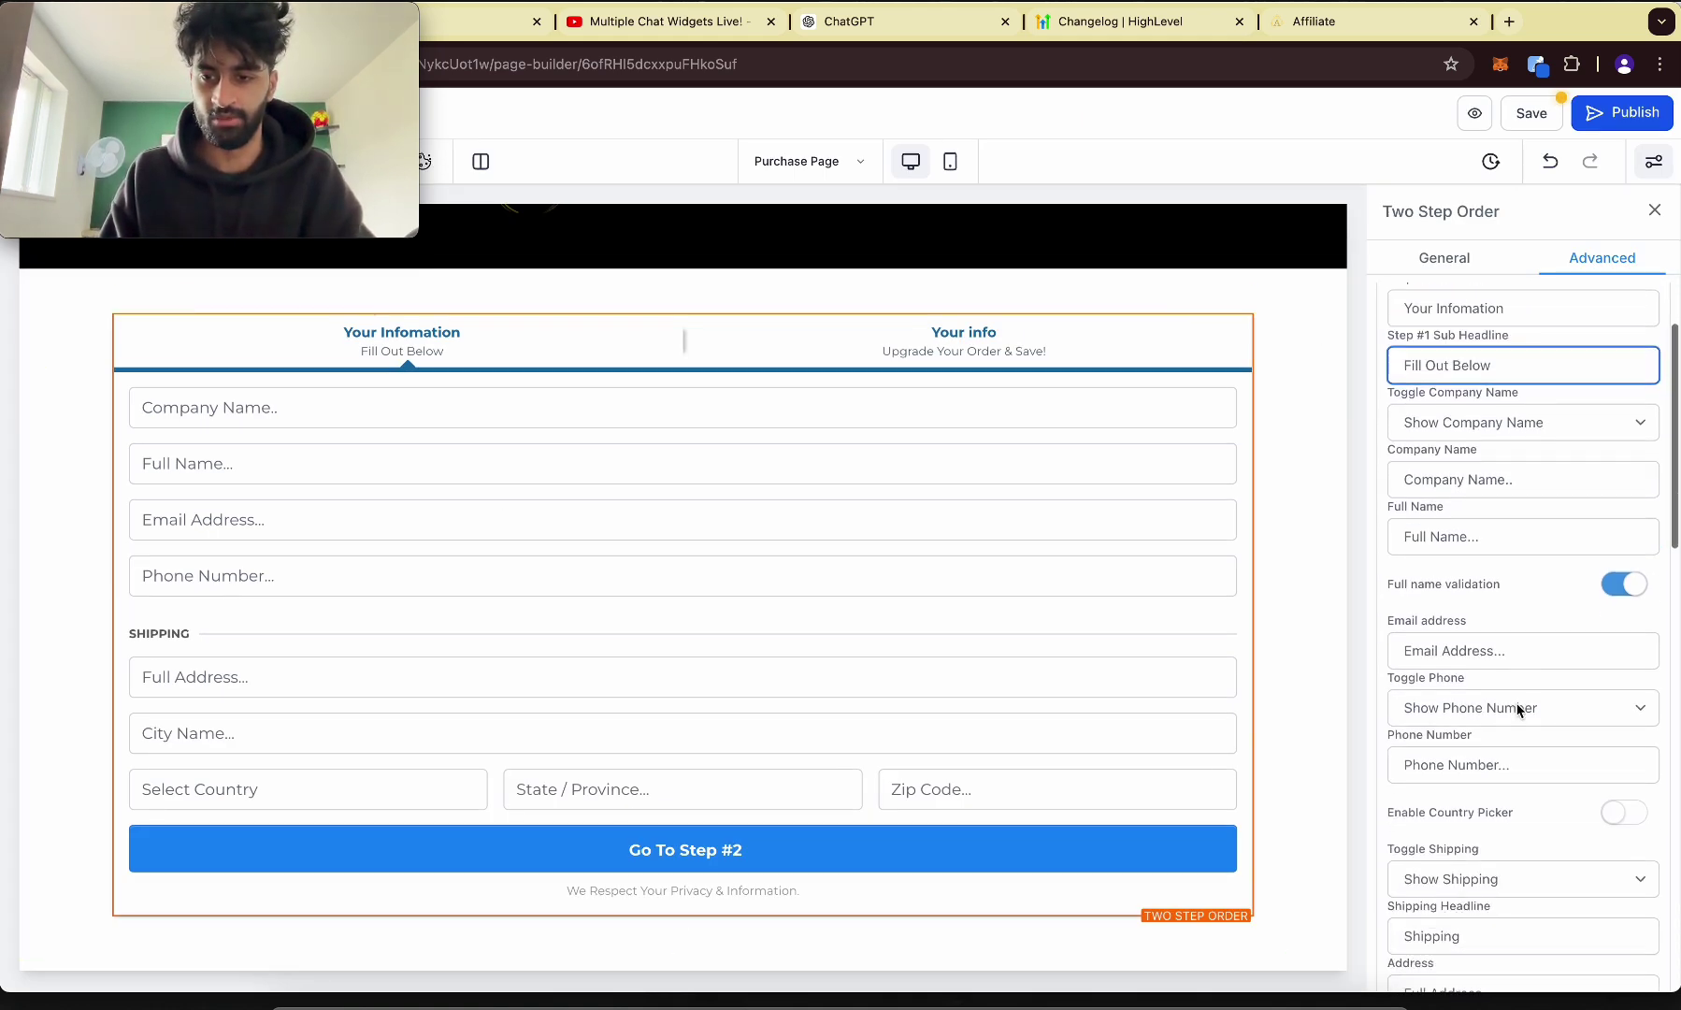
click(1464, 844)
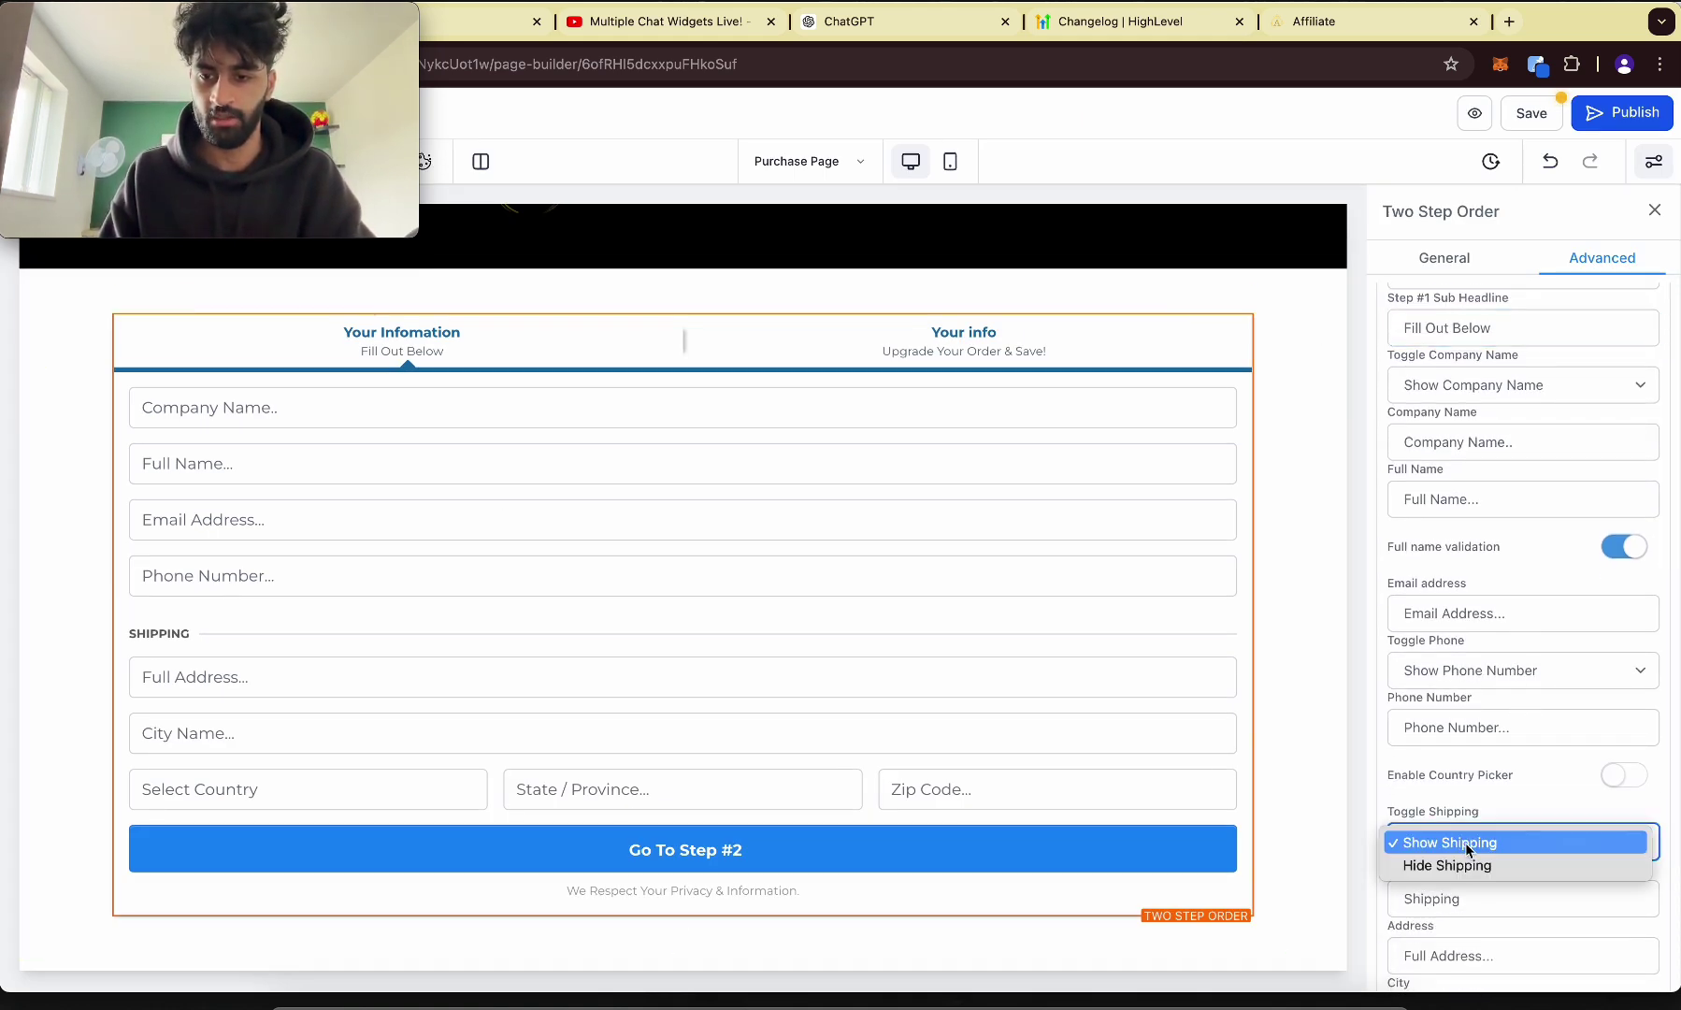
click(1447, 864)
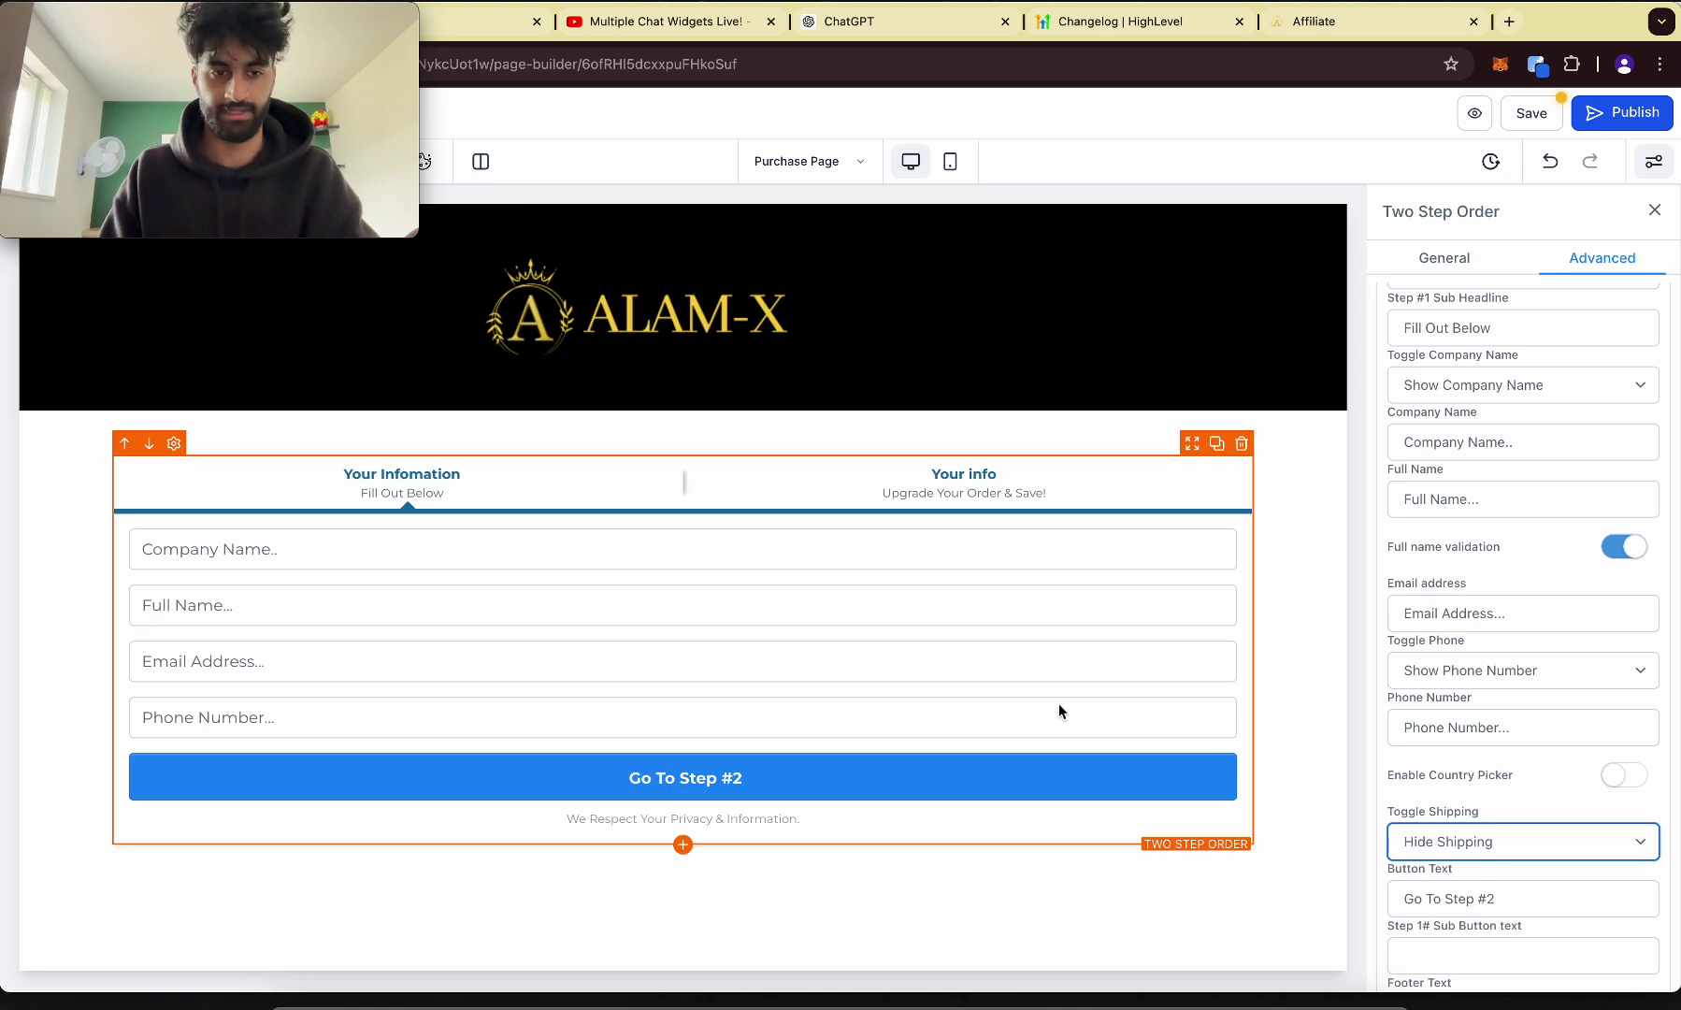
click(1562, 433)
click(1516, 386)
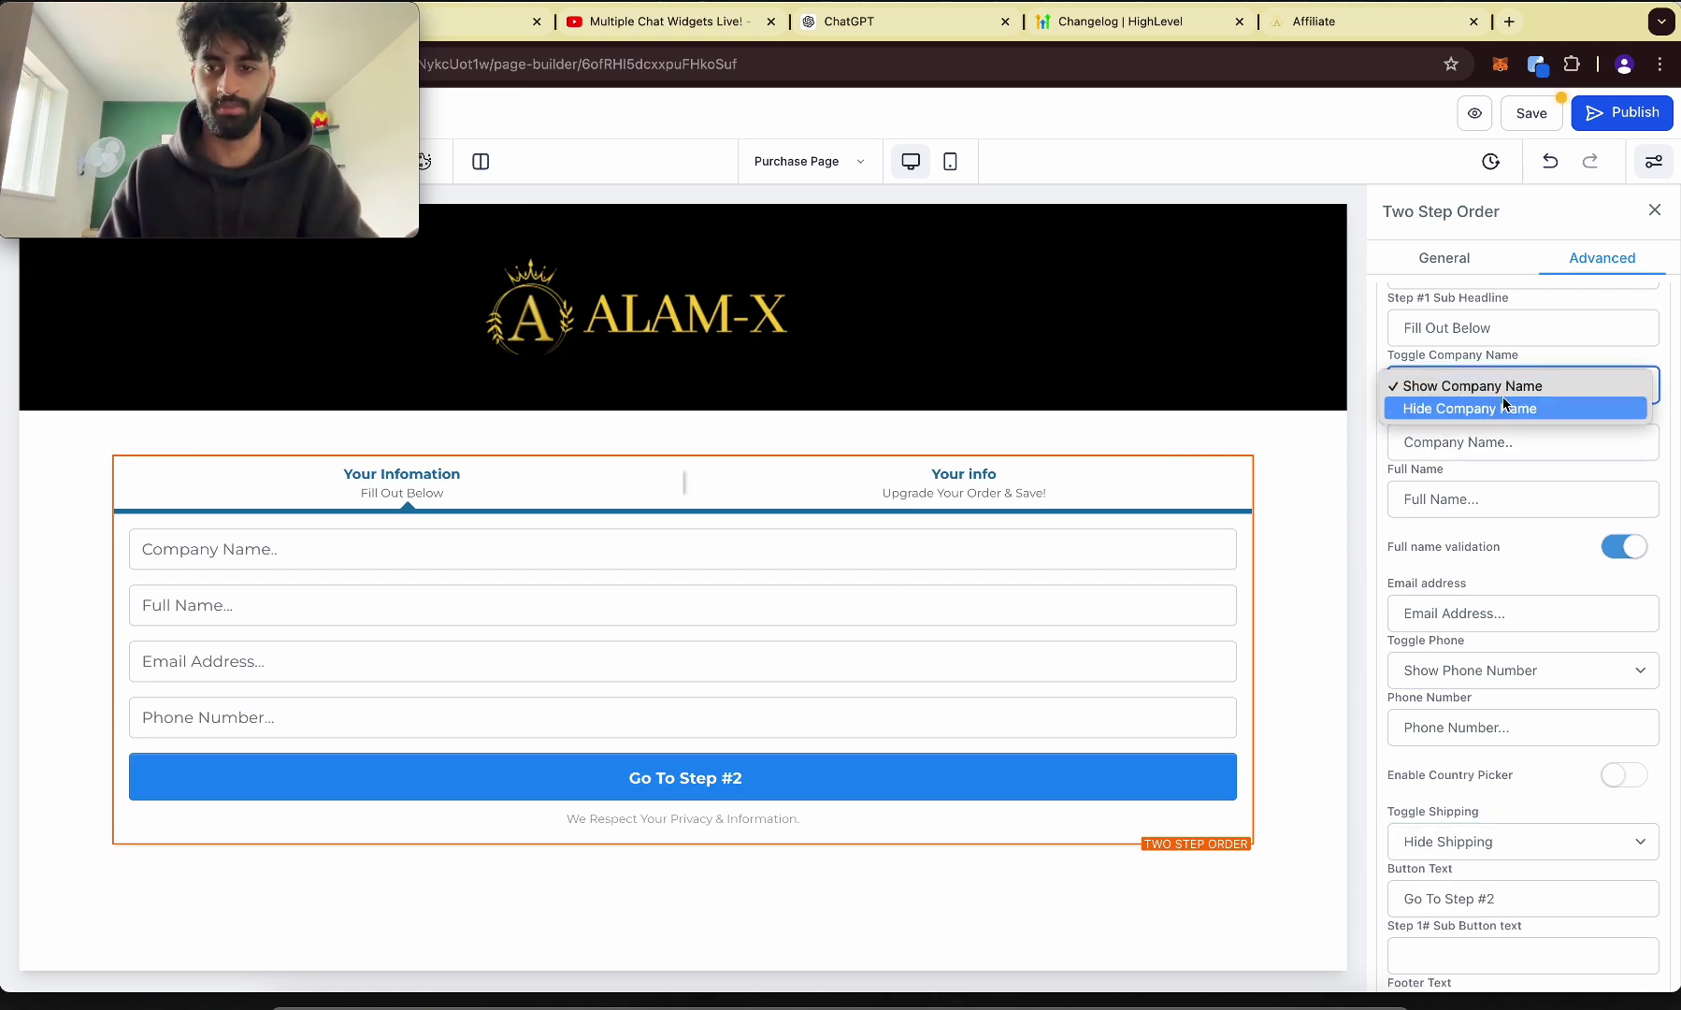
click(1504, 408)
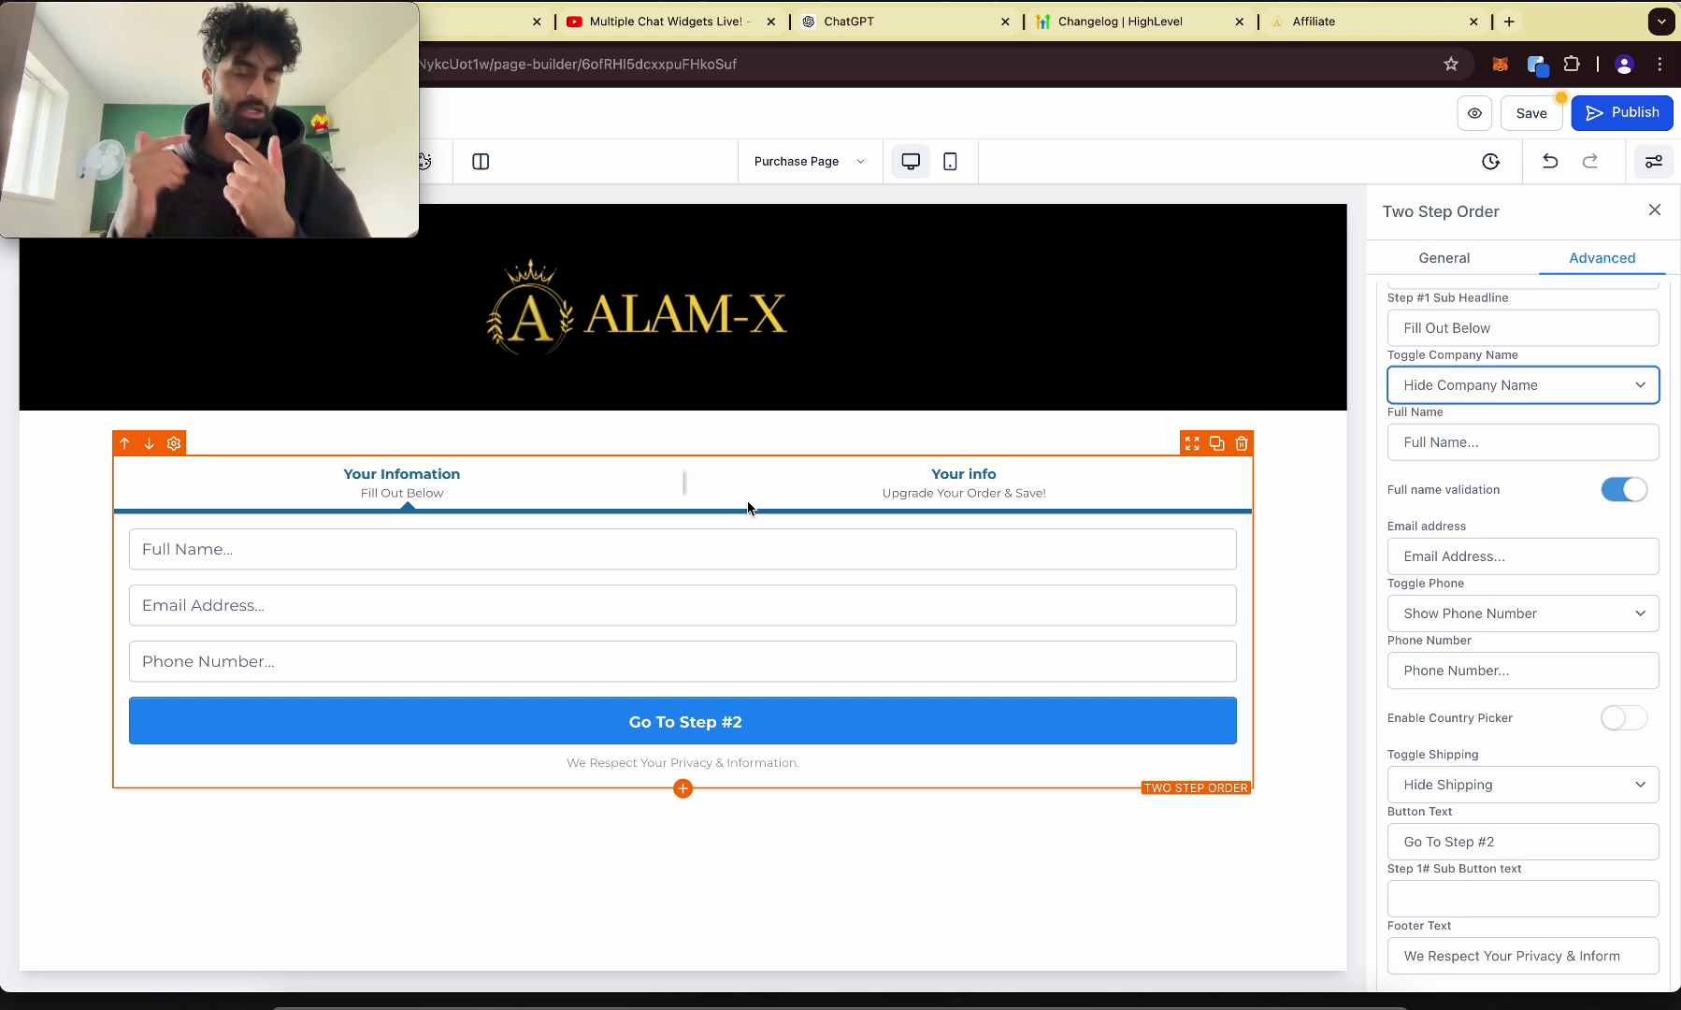
click(775, 526)
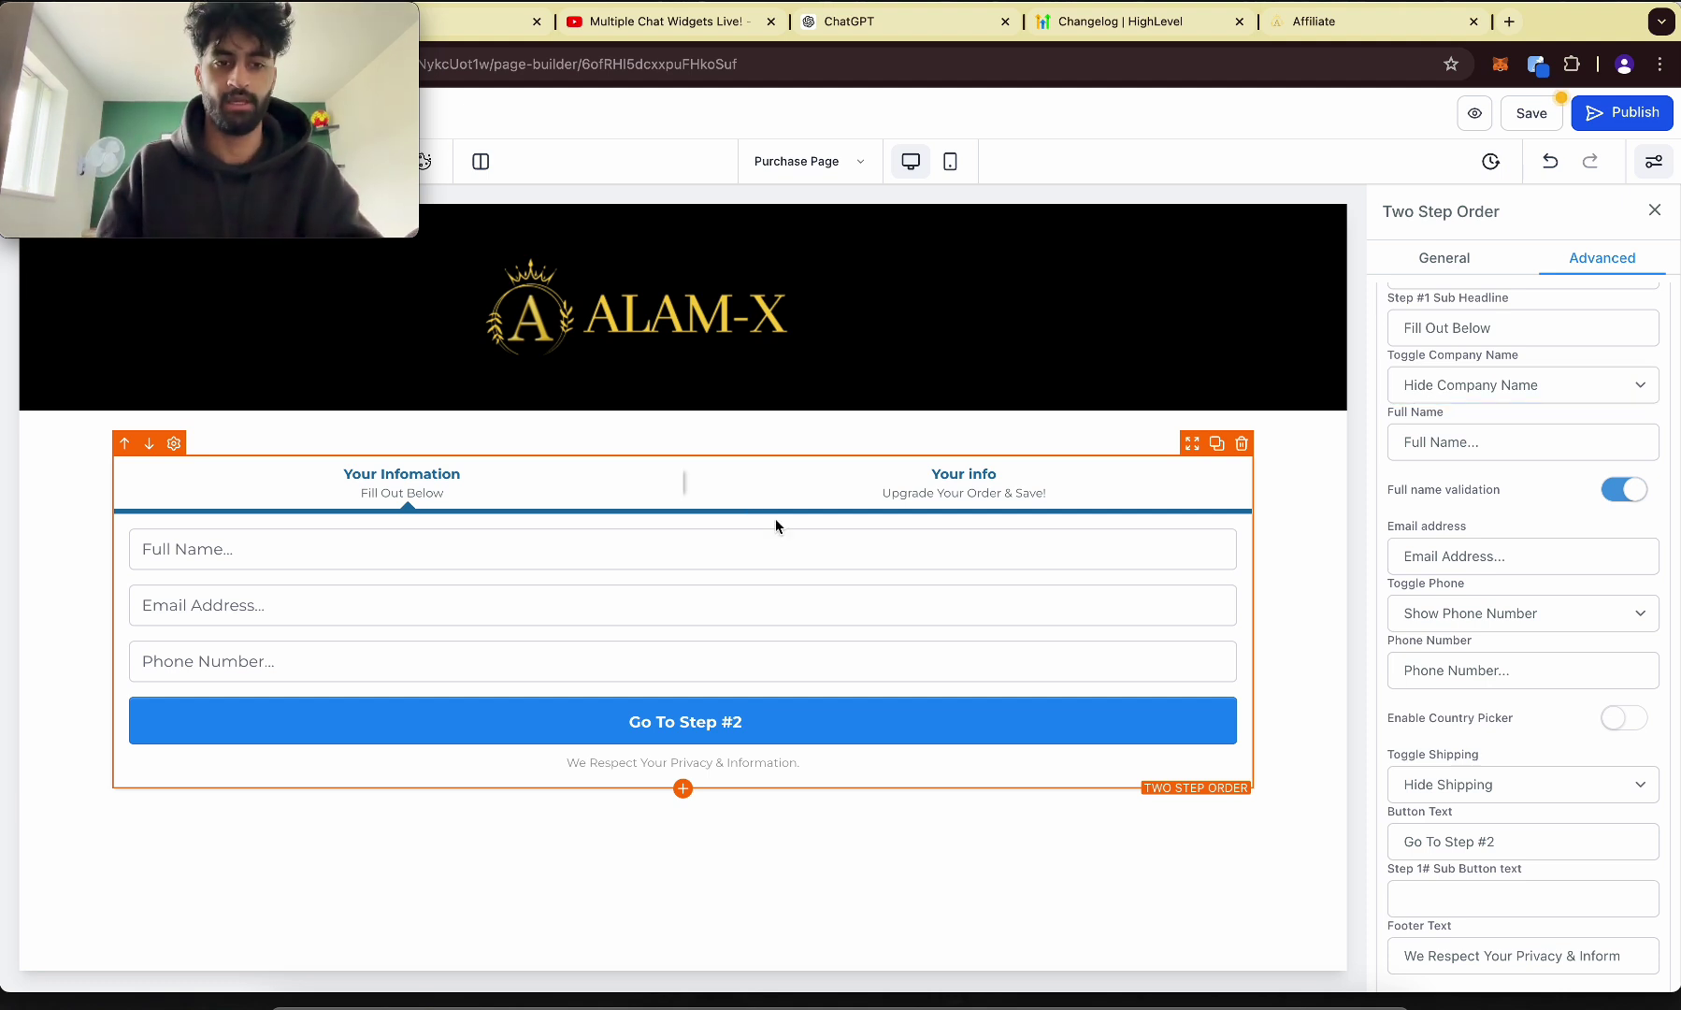
Show the order form's Step #2 options and set its headline to "Purchase Here".
scroll(1565, 324, up, 3)
click(1598, 392)
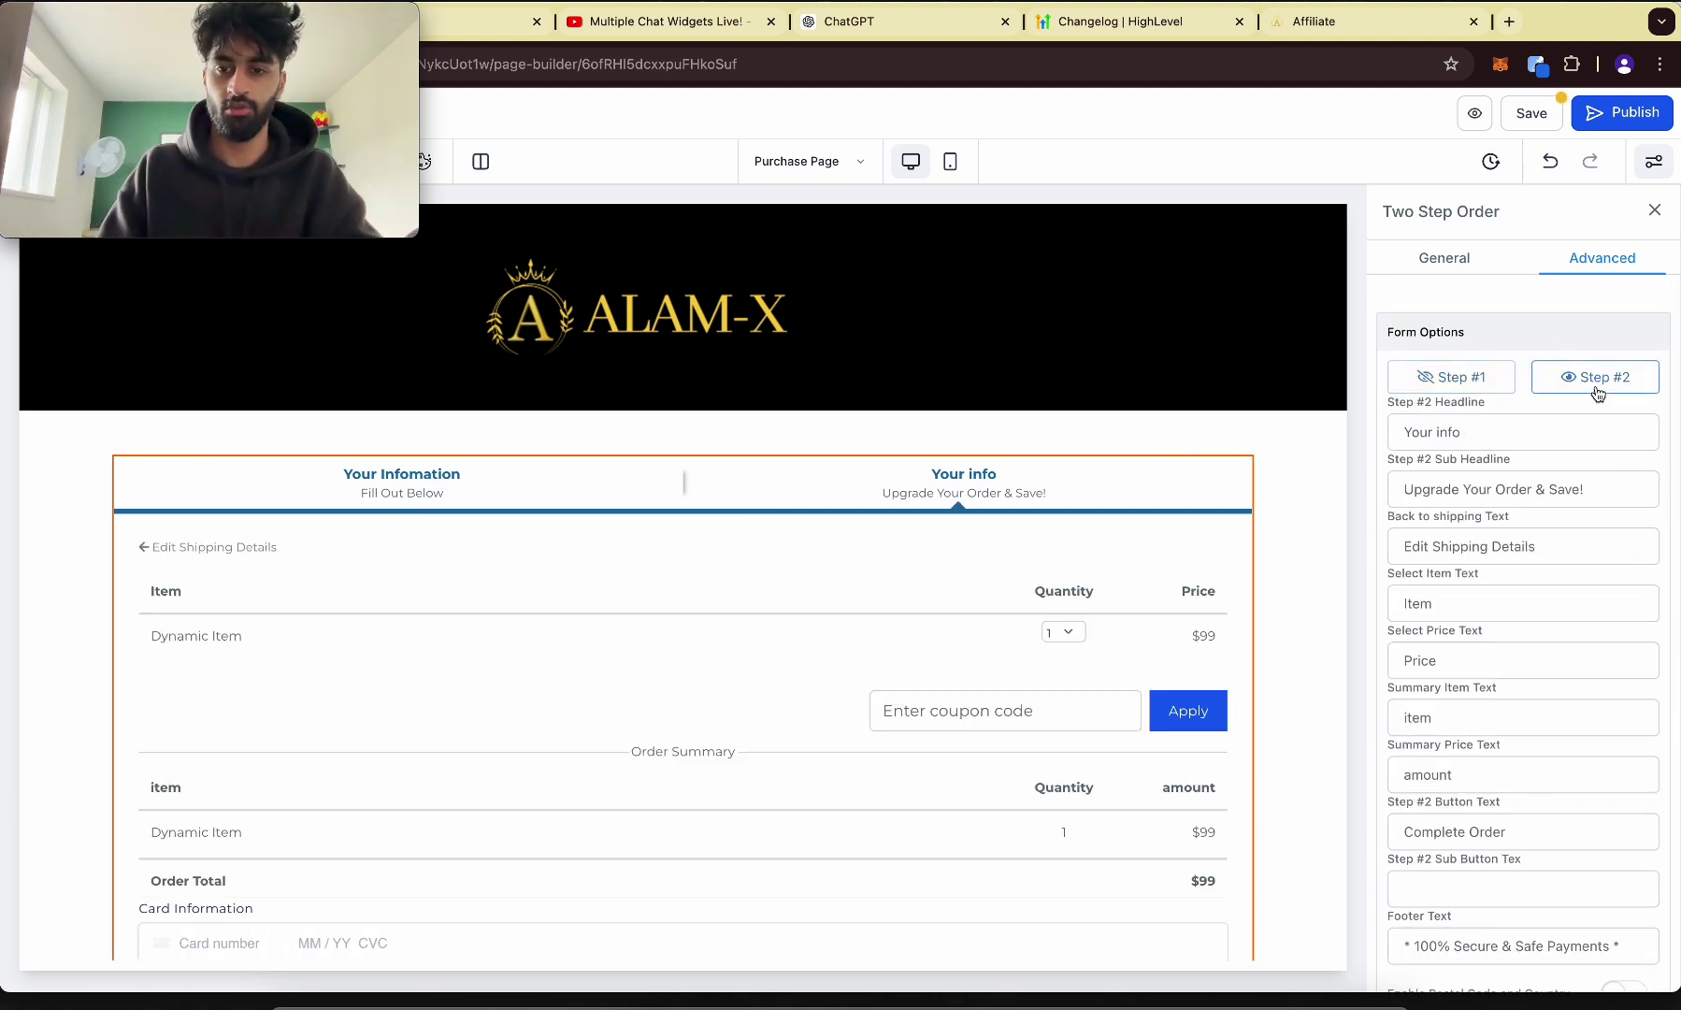
triple_click(1517, 420)
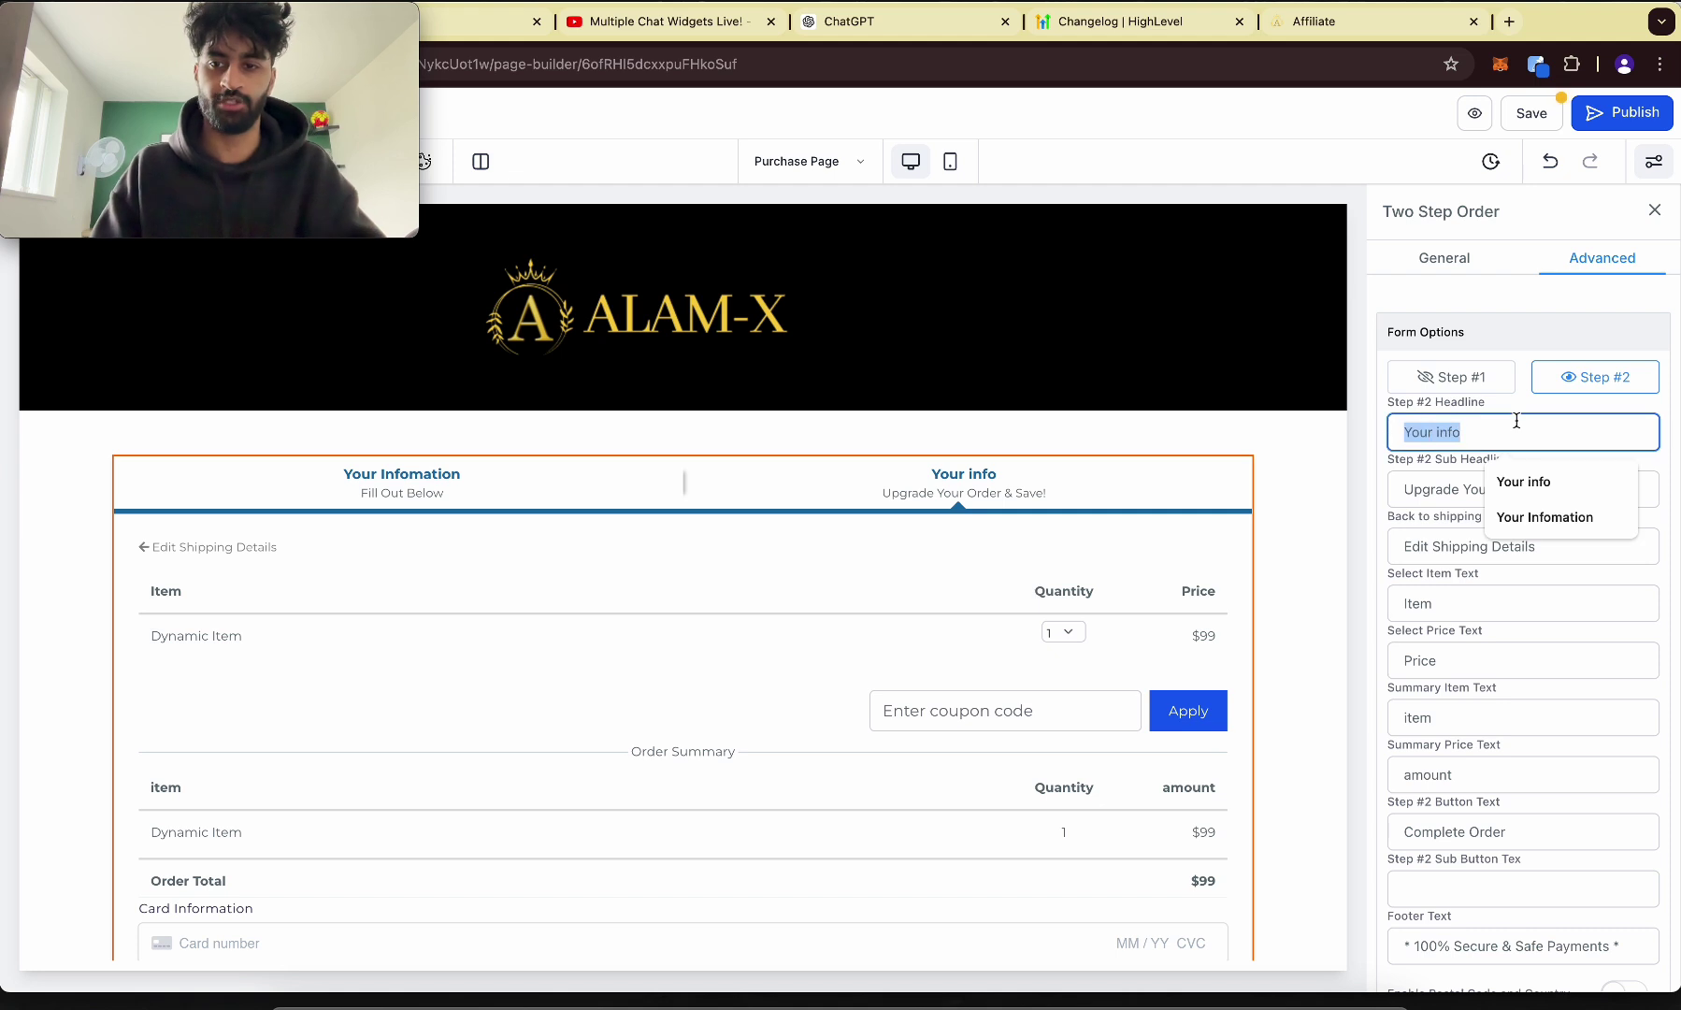
text(Purchas)
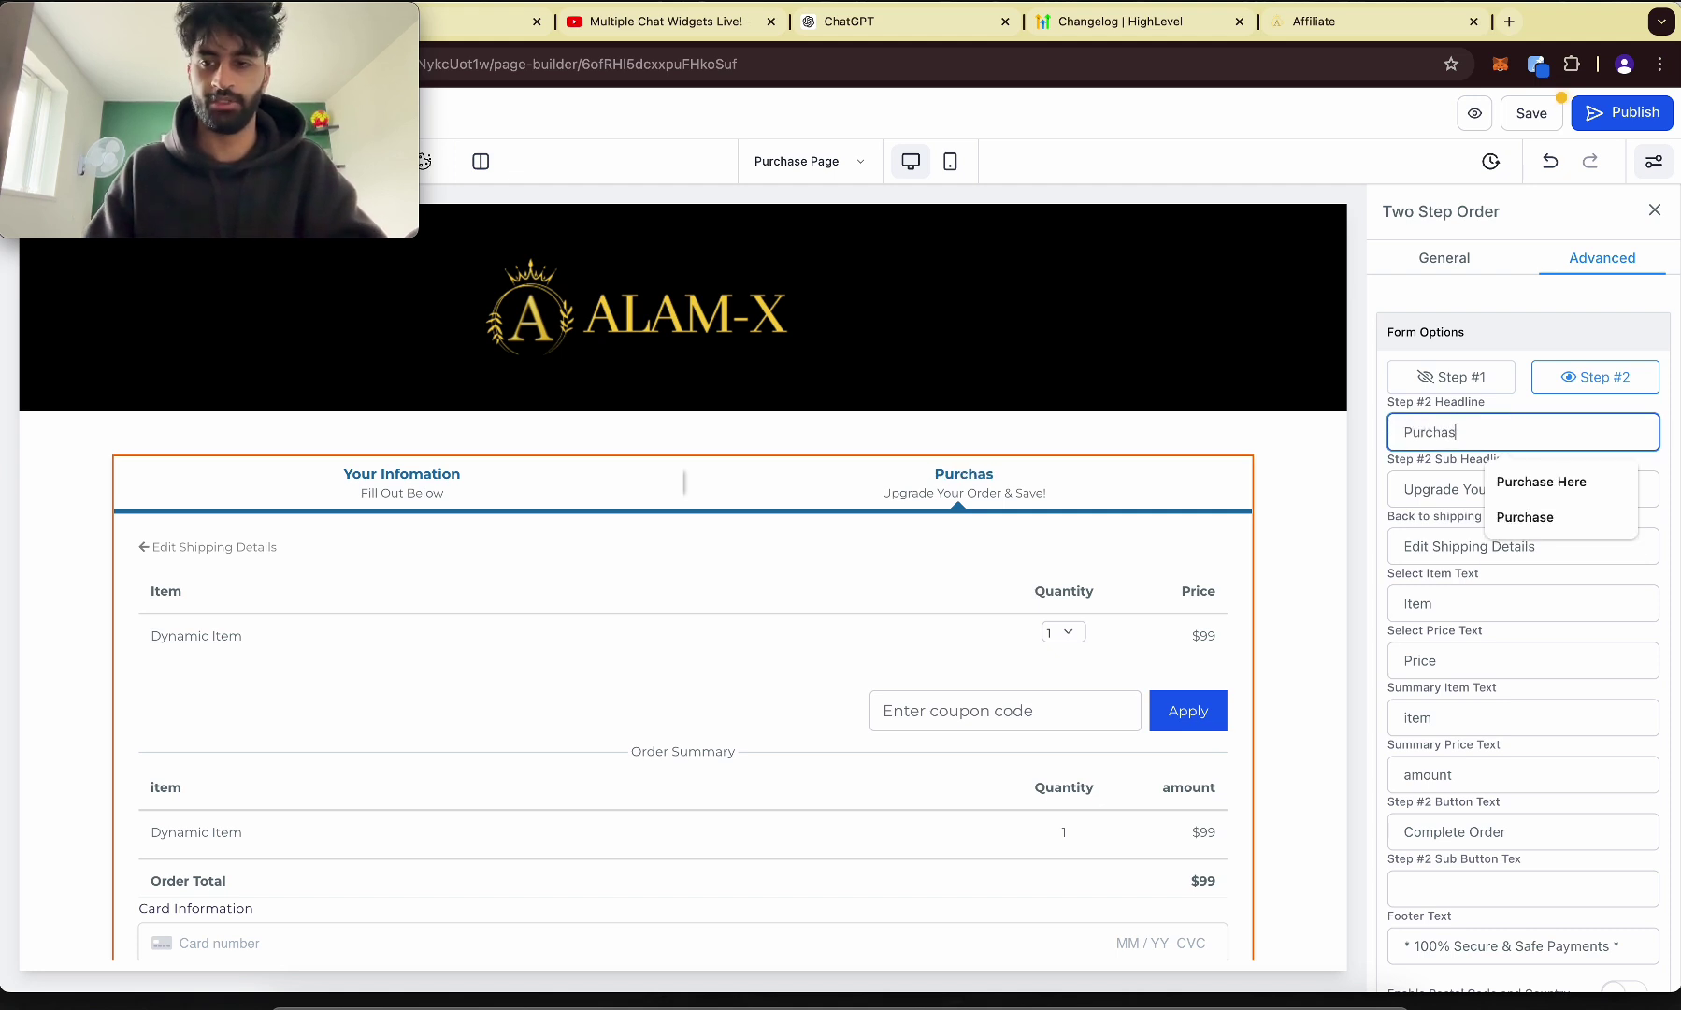
click(1541, 480)
Set the order form's Step #2 sub headline to "Fill out below".
triple_click(1472, 490)
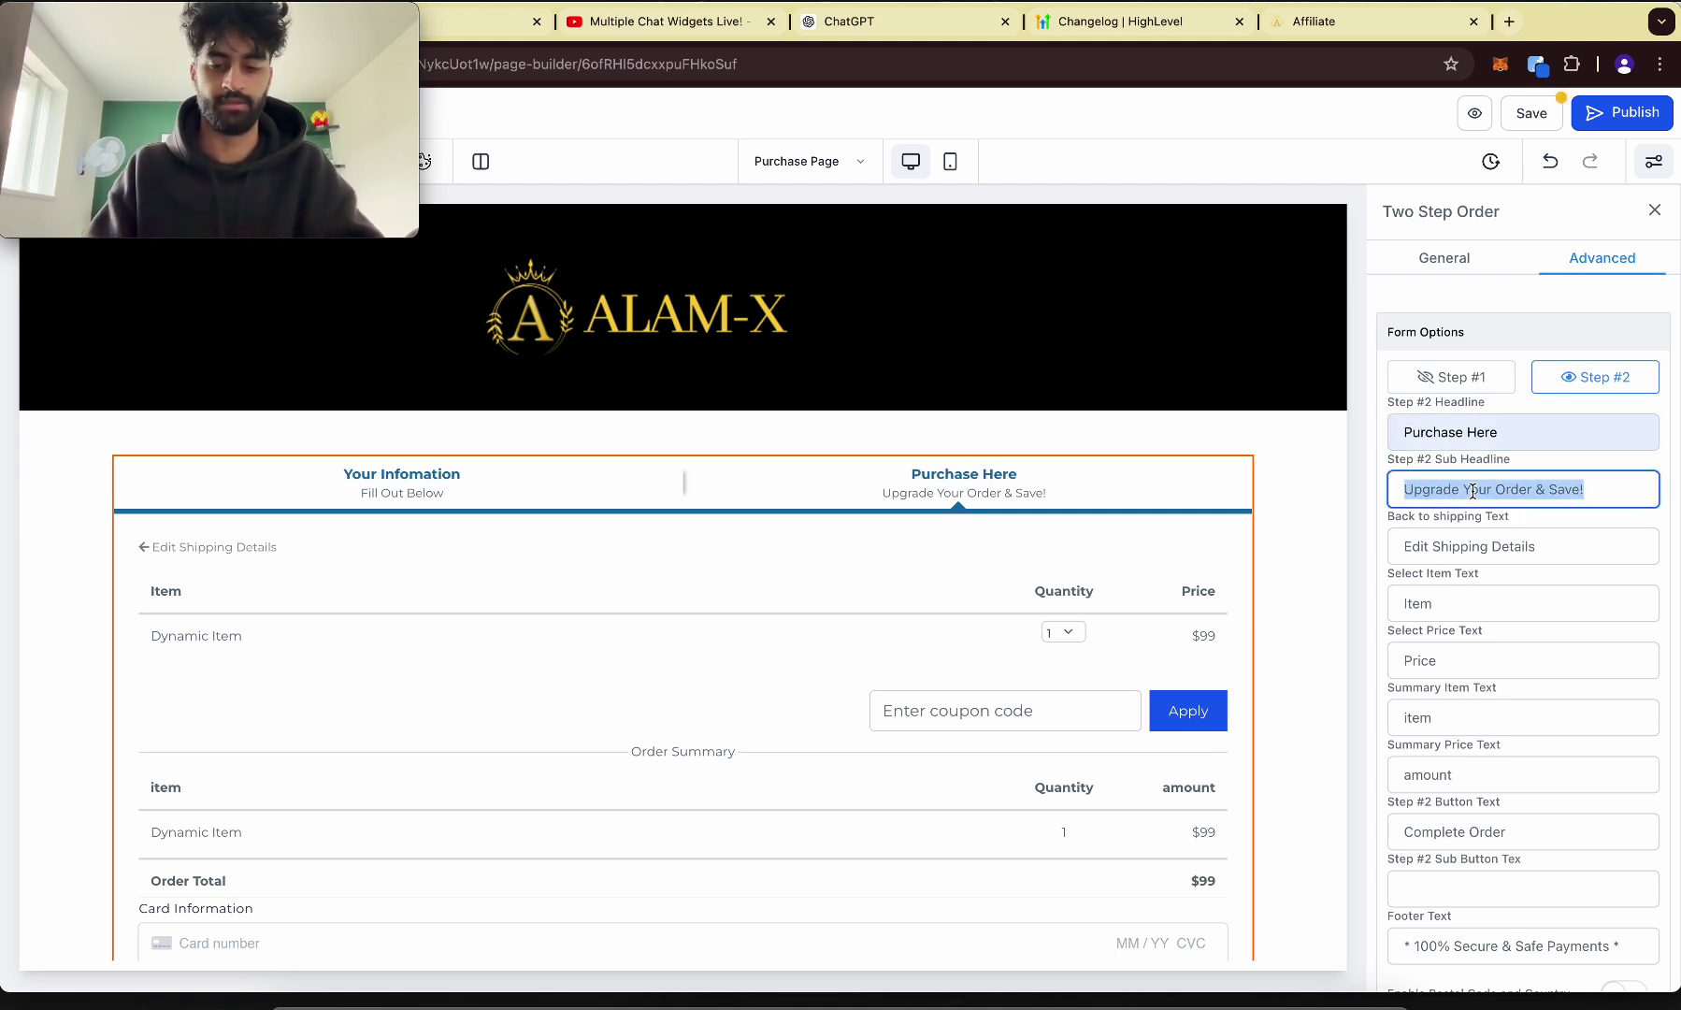
text(Cf)
text(f)
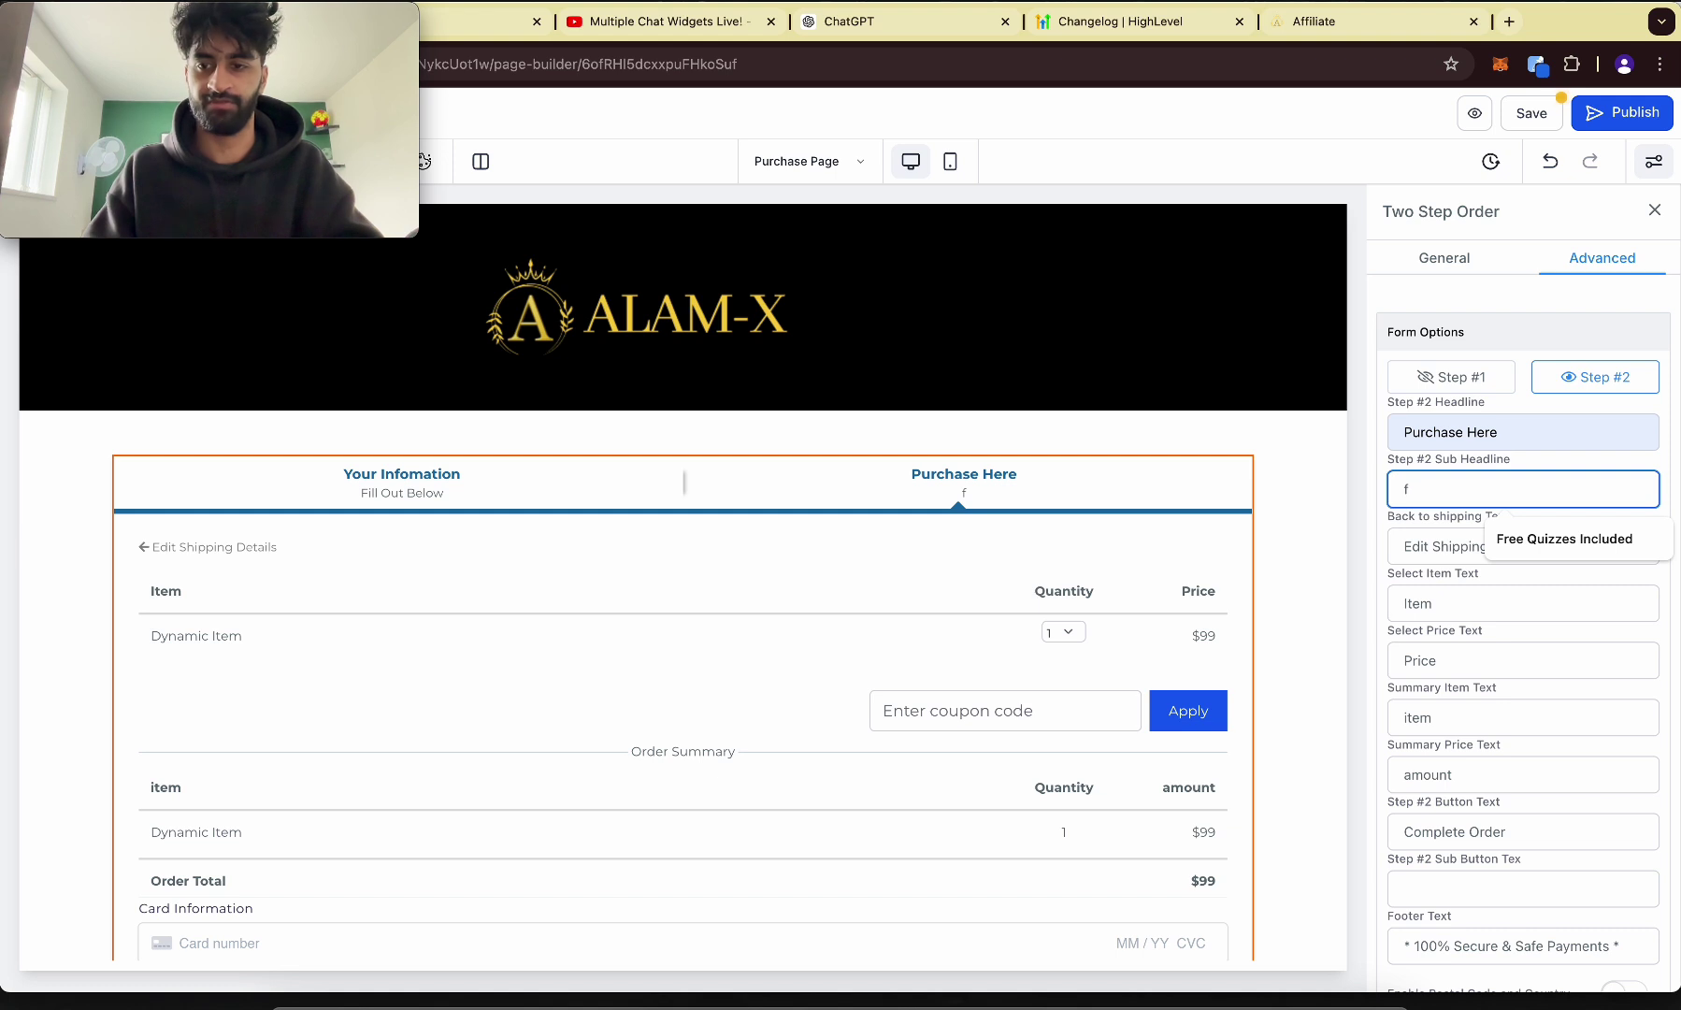
text(ill o)
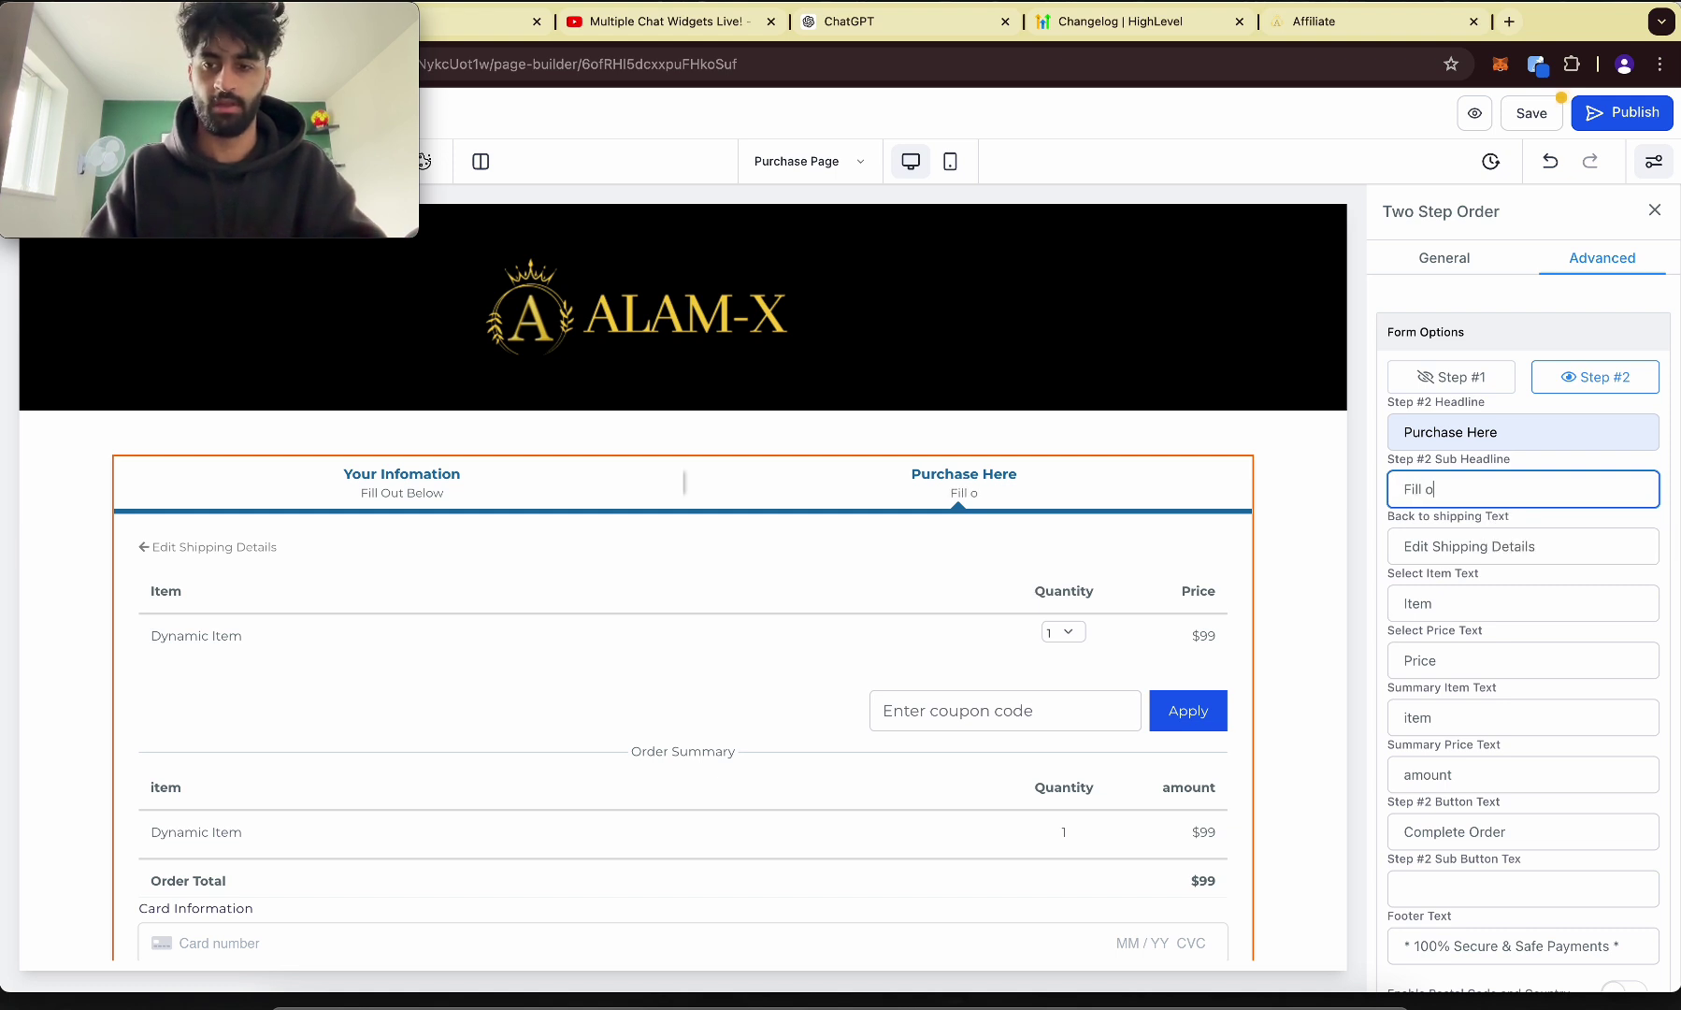
text(ut below)
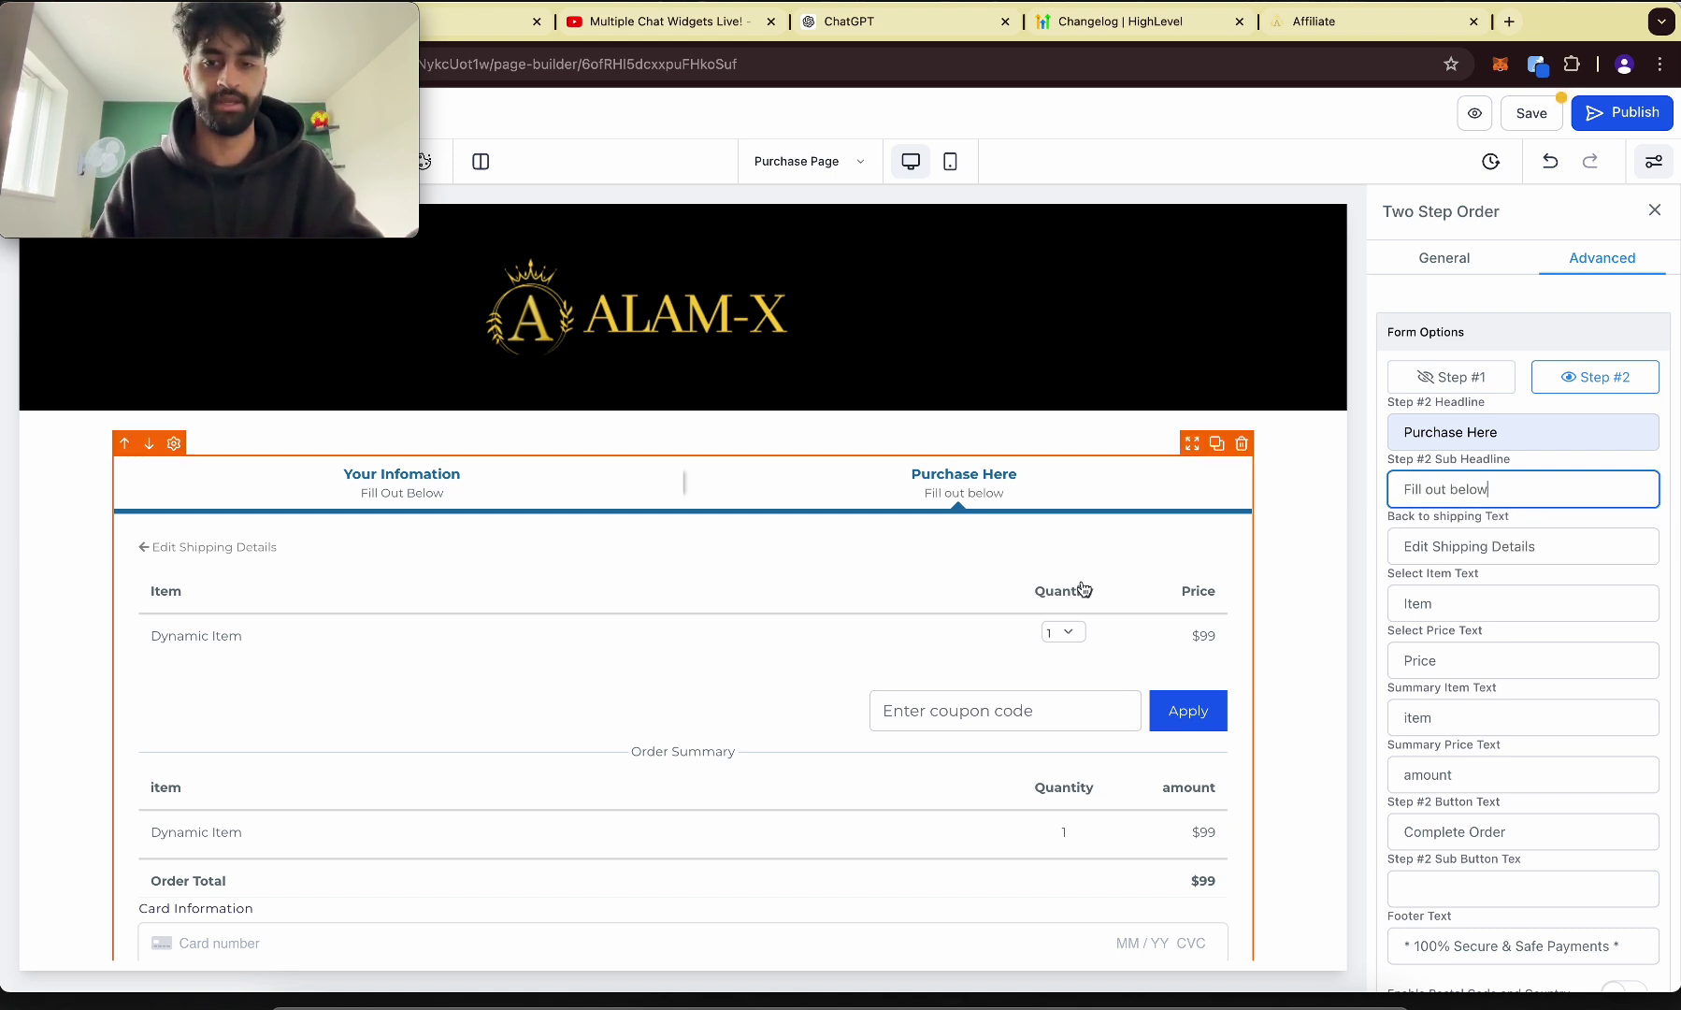
scroll(1032, 608, down, 2)
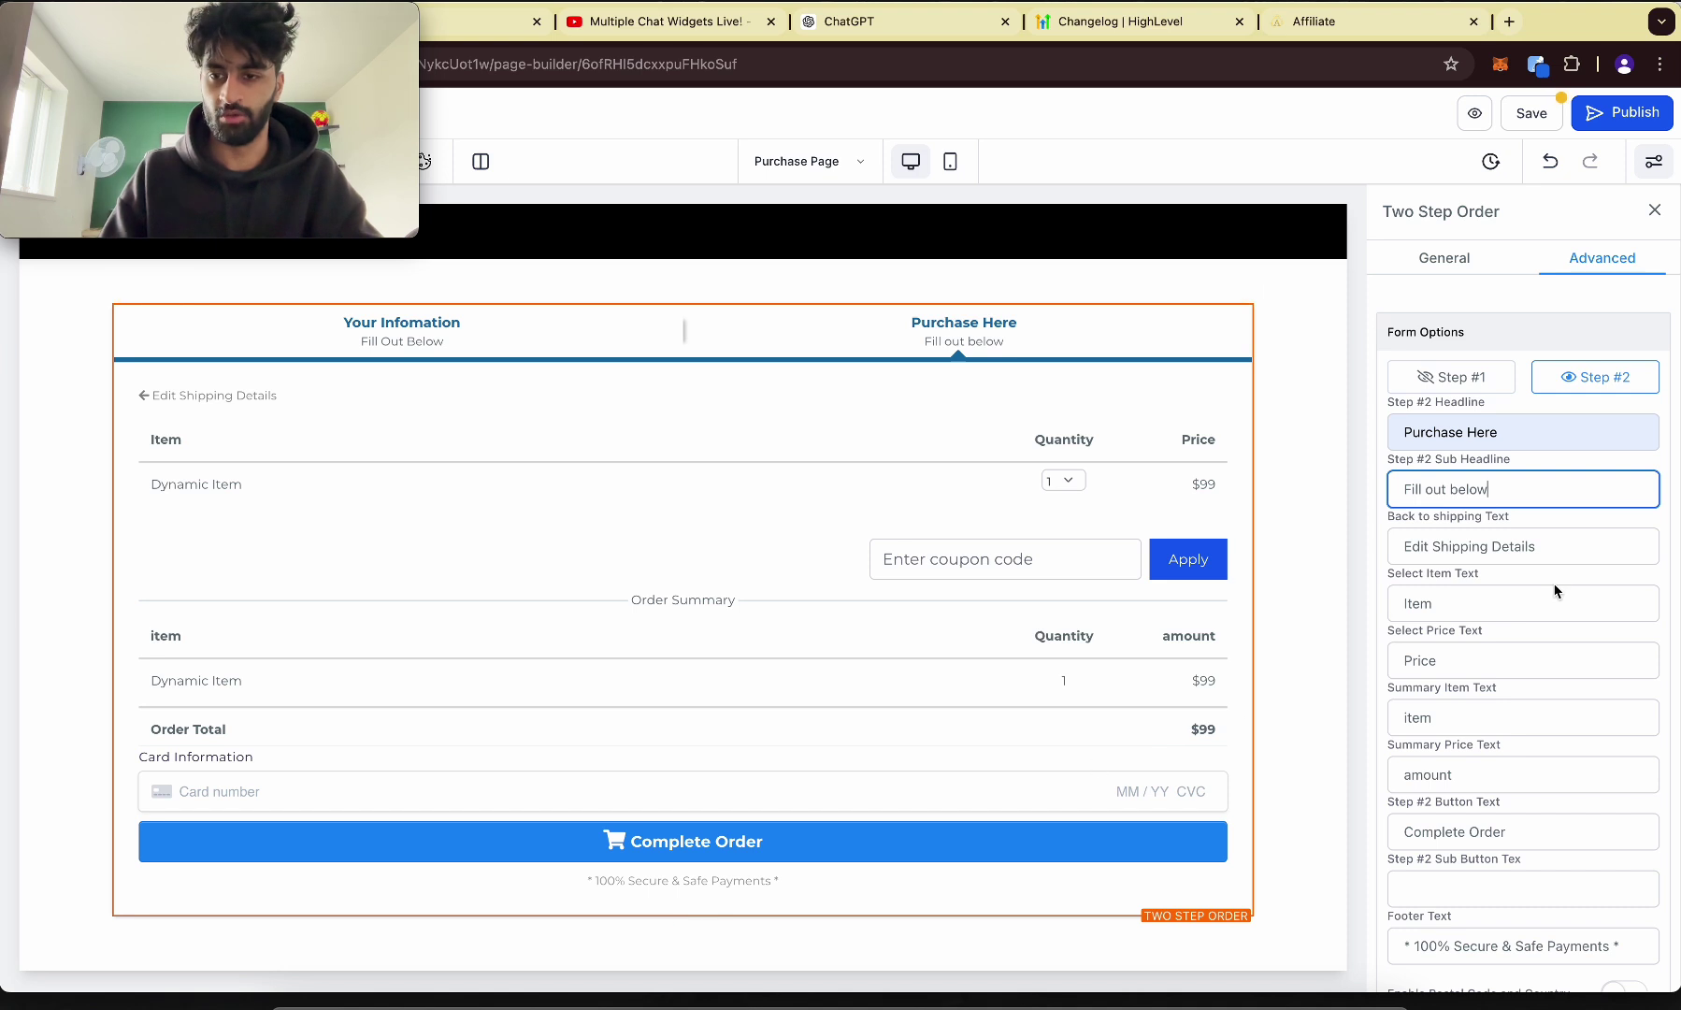
In the mobile layout, add a headline element below the logo and replace its placeholder text with "Purchase Here".
click(950, 162)
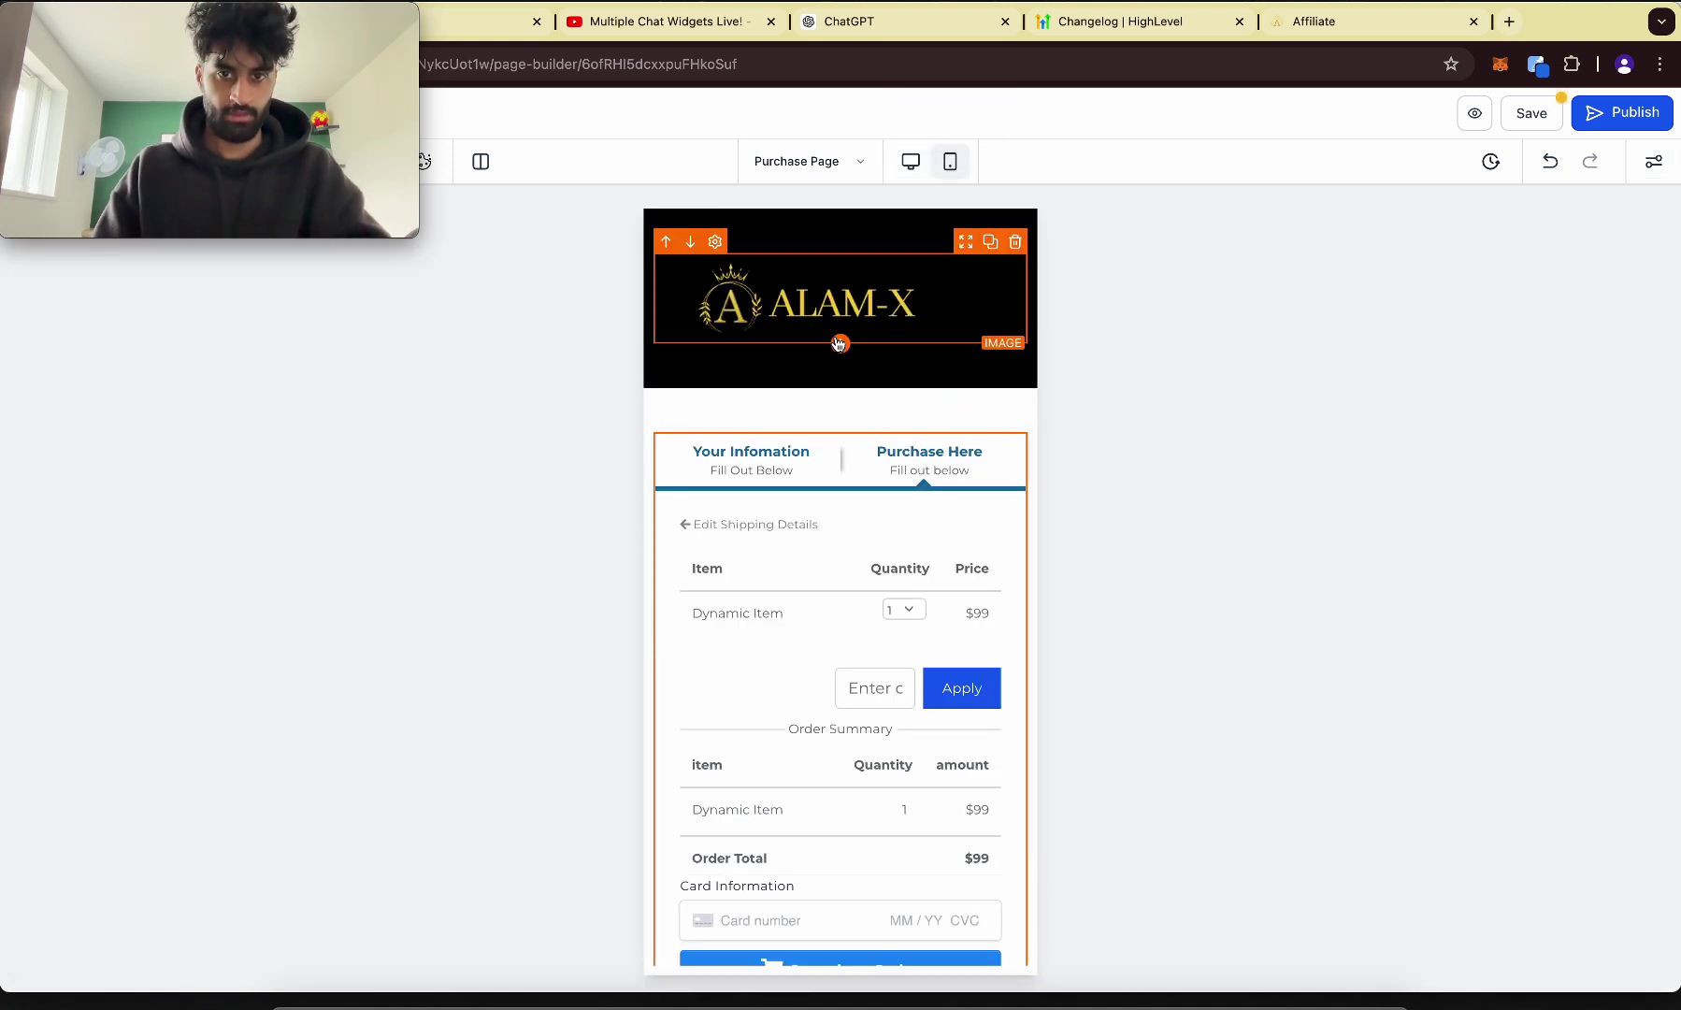
click(840, 346)
scroll(283, 310, up, 10)
drag(247, 341, 822, 332)
double_click(792, 367)
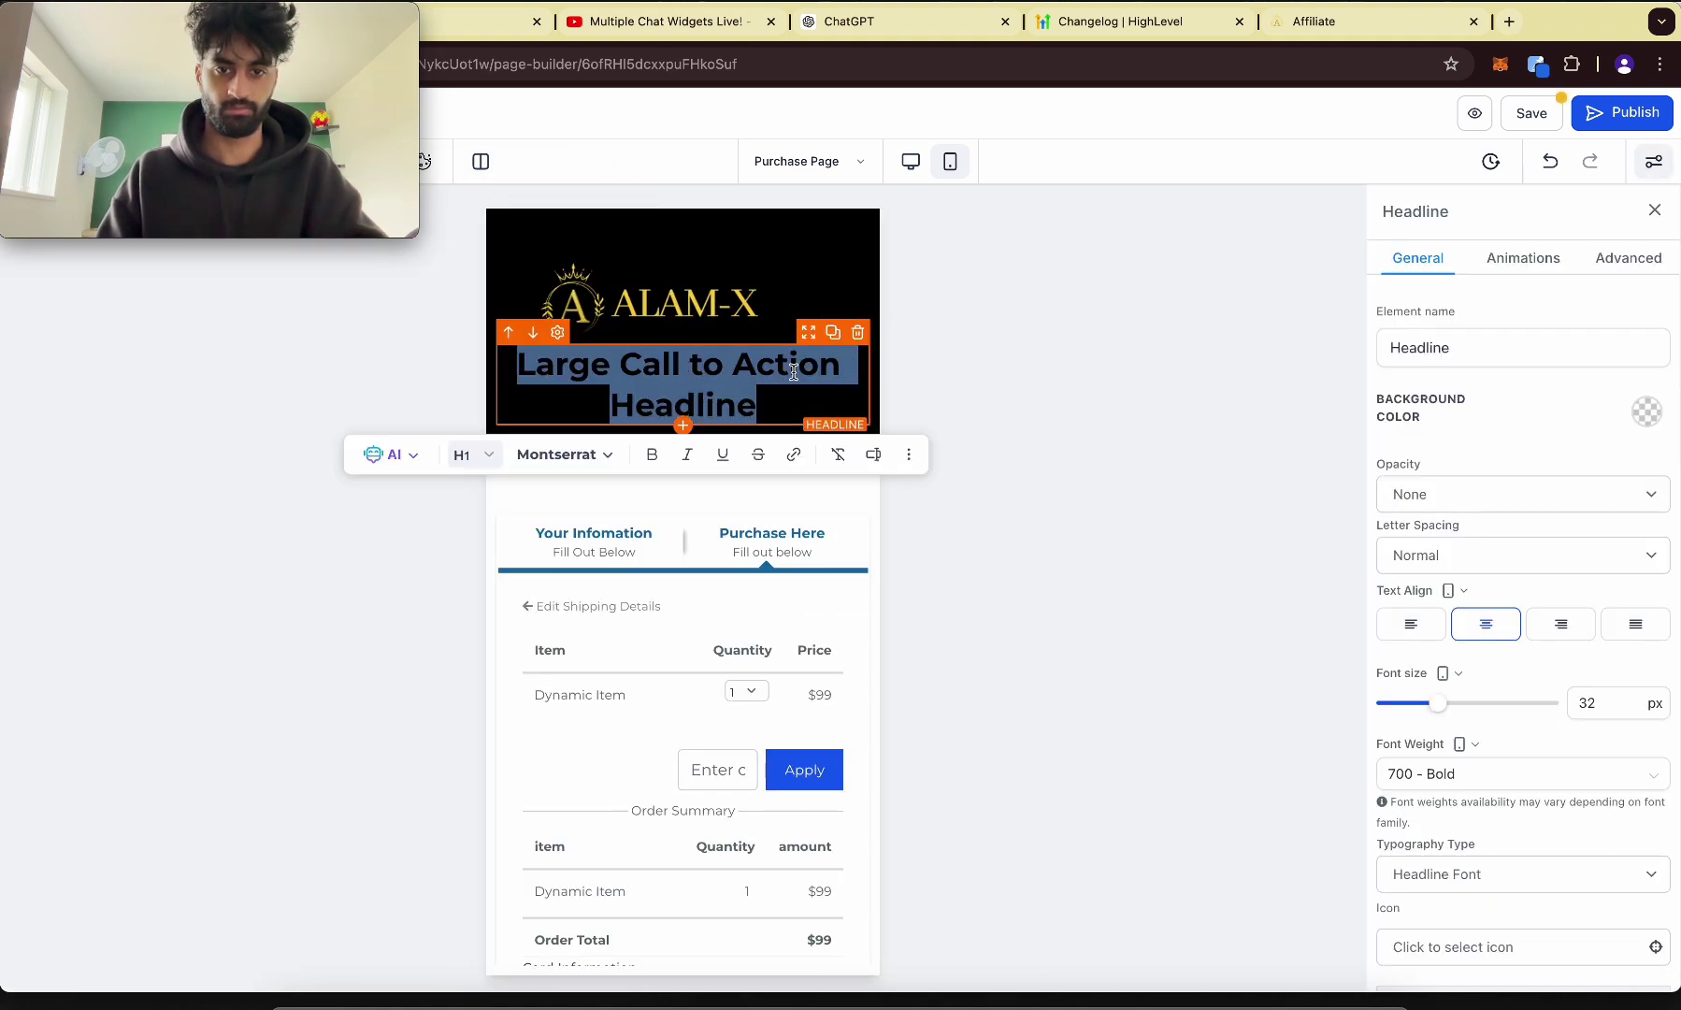
key(BackSpace)
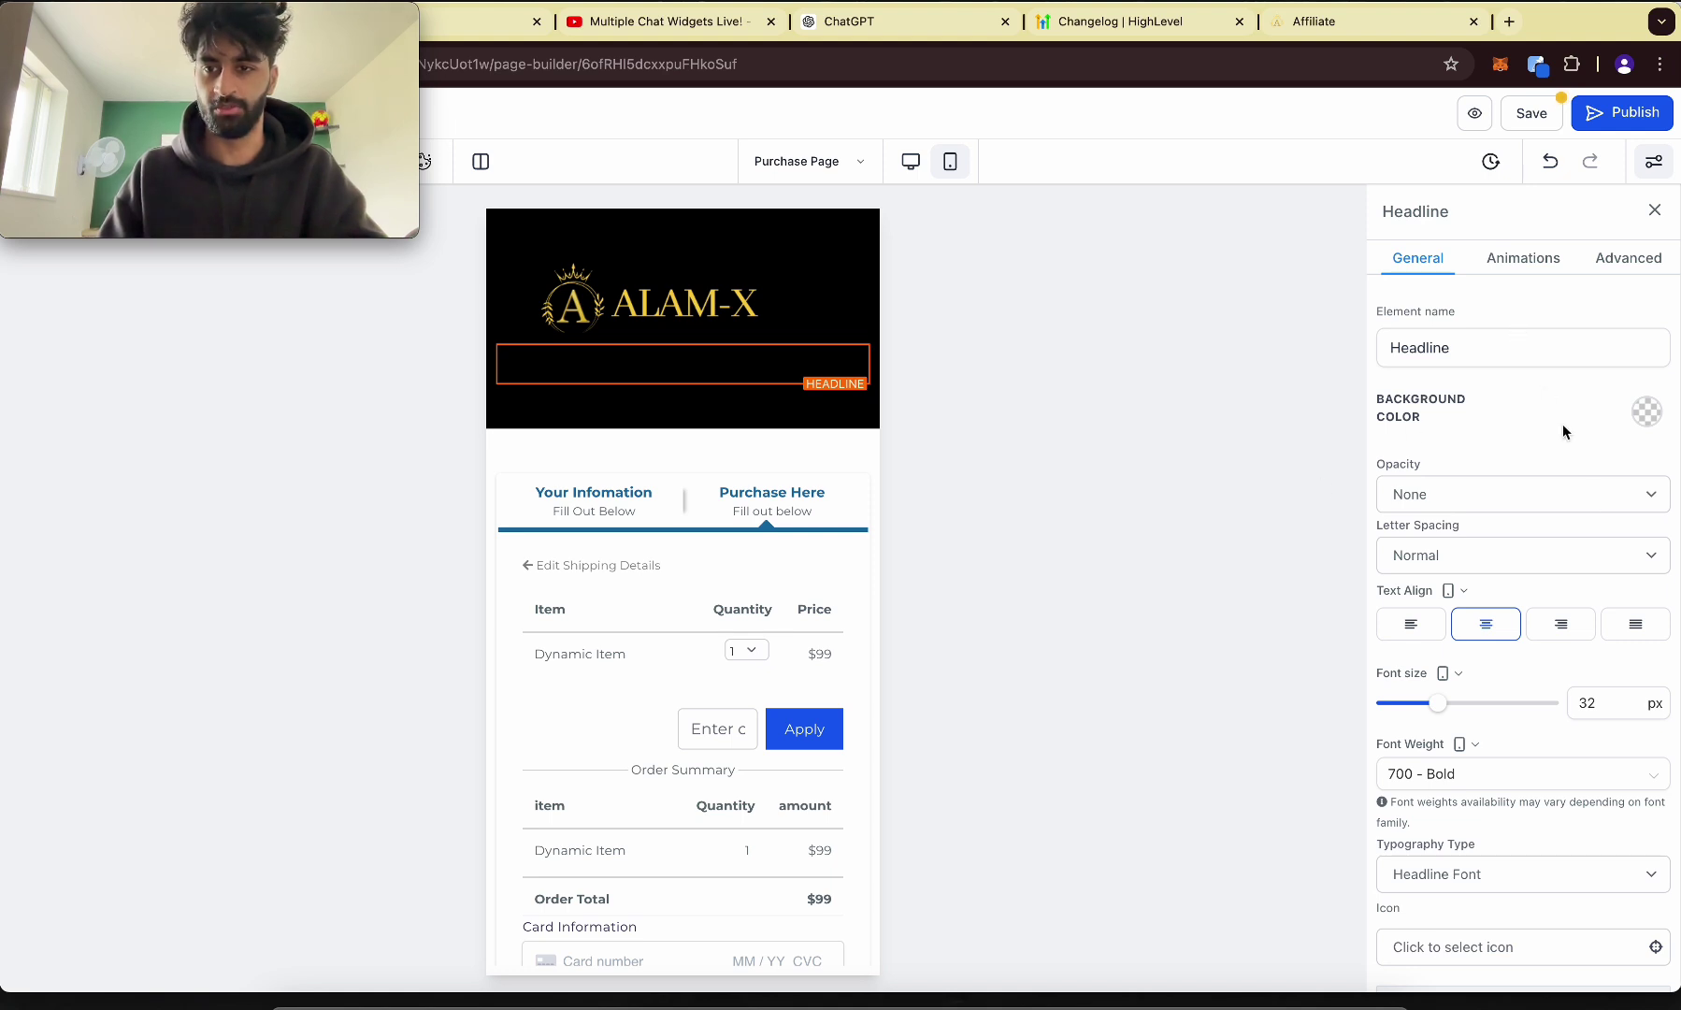
Set the text color of the headline under the logo to white.
scroll(1545, 393, down, 6)
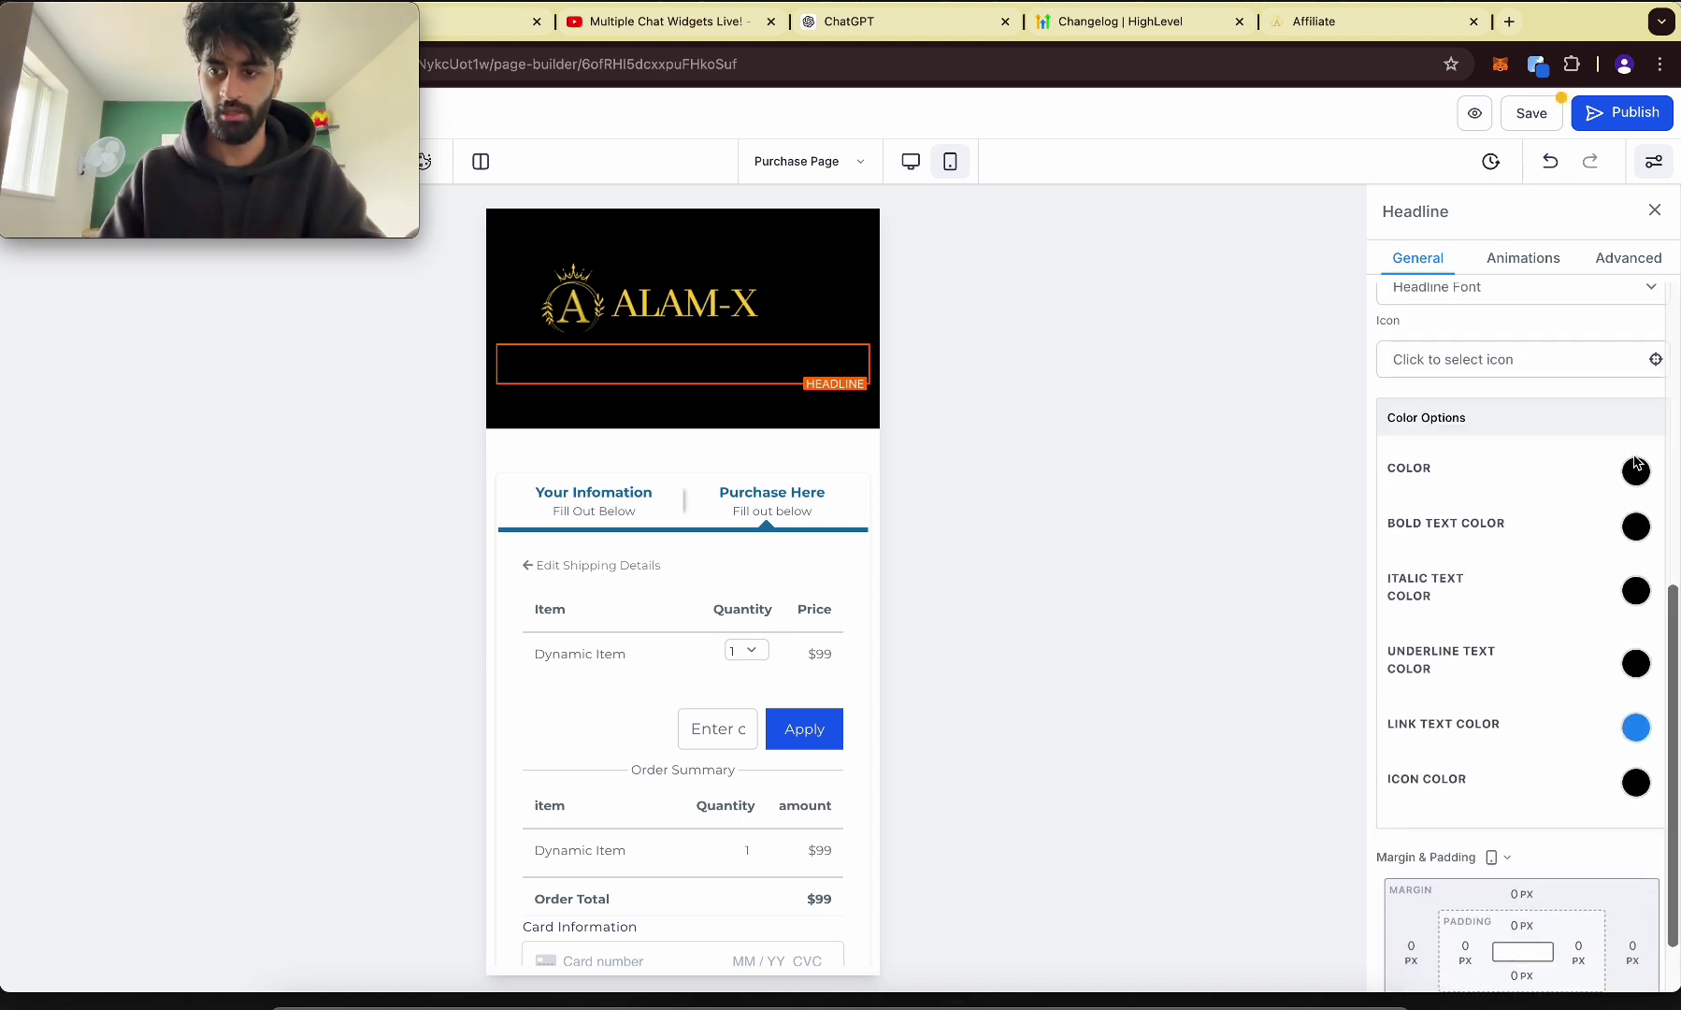
click(1637, 470)
click(1487, 513)
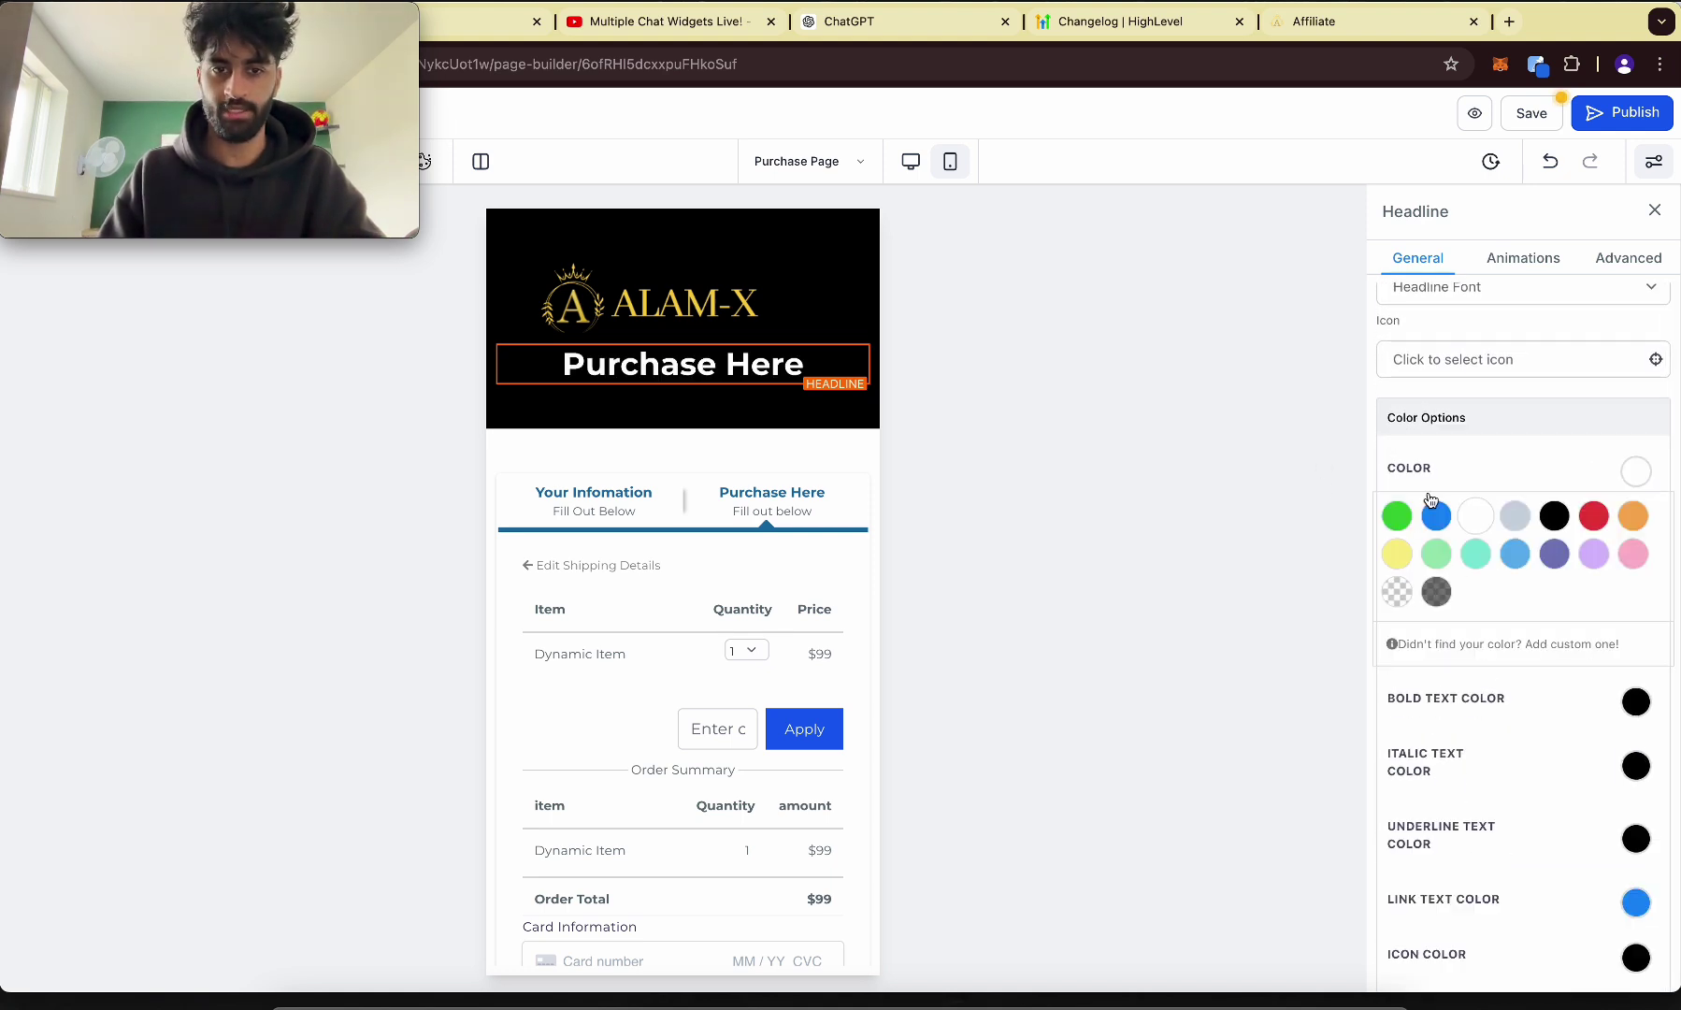
Set the mobile font size of the "Purchase Here" headline to 21 px.
triple_click(751, 364)
scroll(1541, 593, down, 2)
scroll(1544, 552, up, 7)
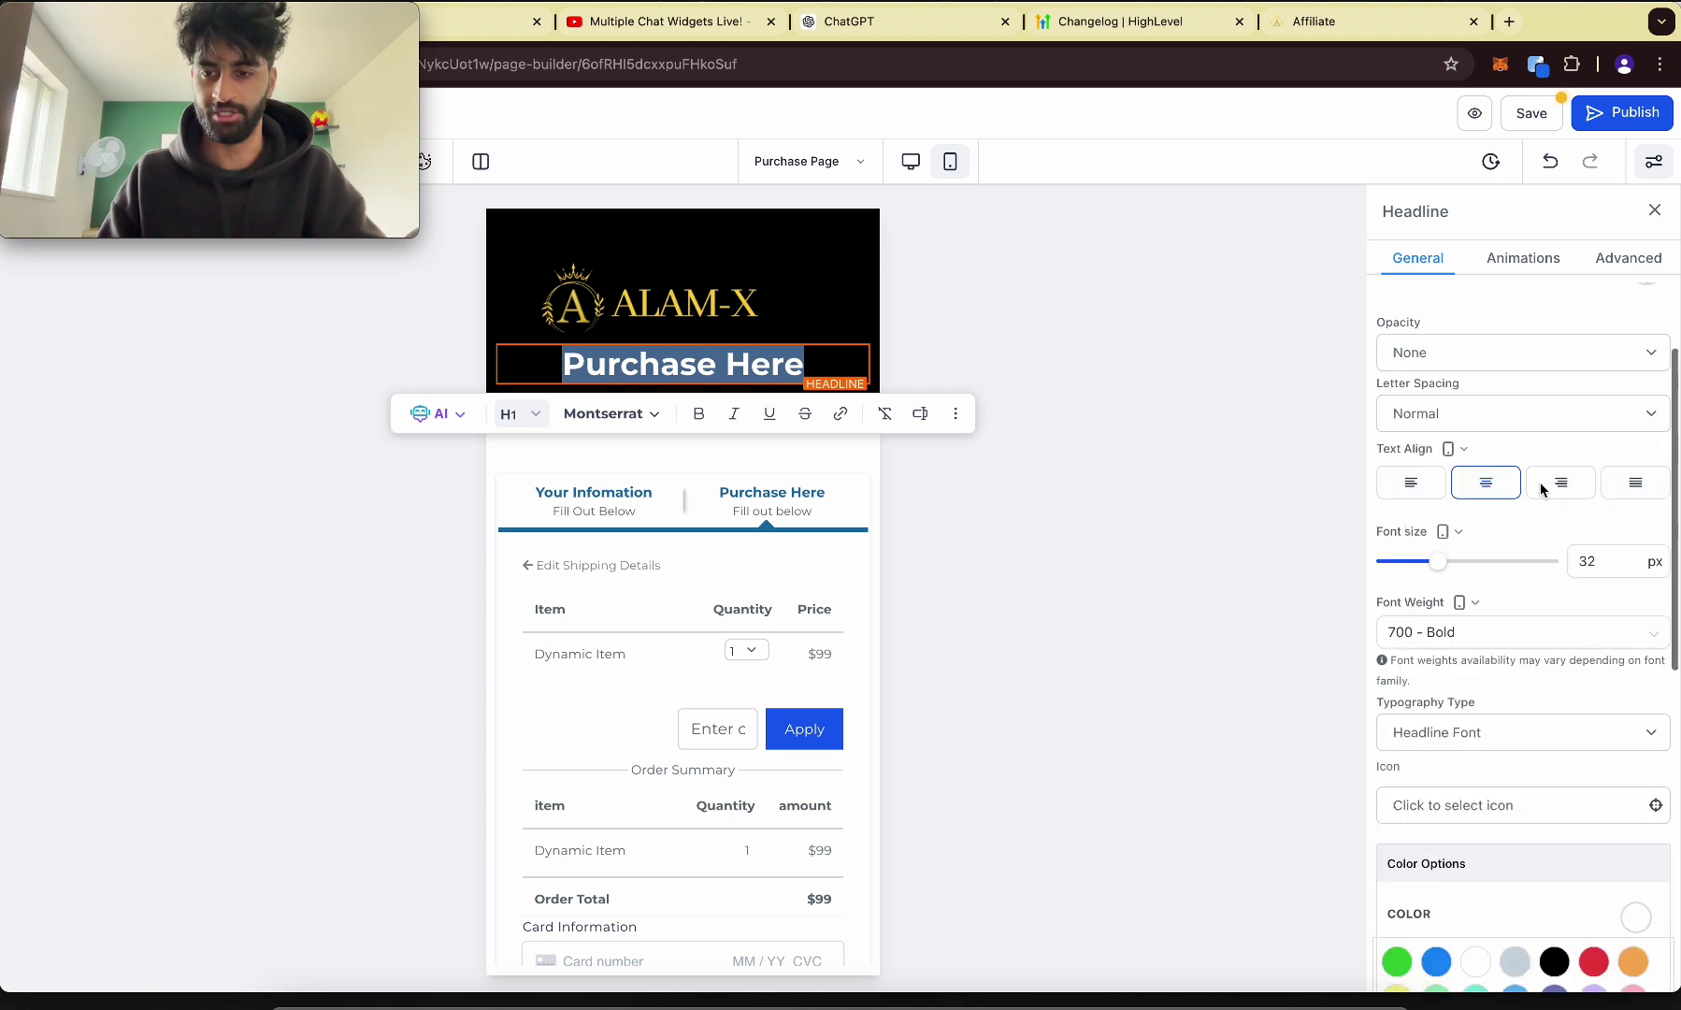
drag(1424, 570, 1422, 566)
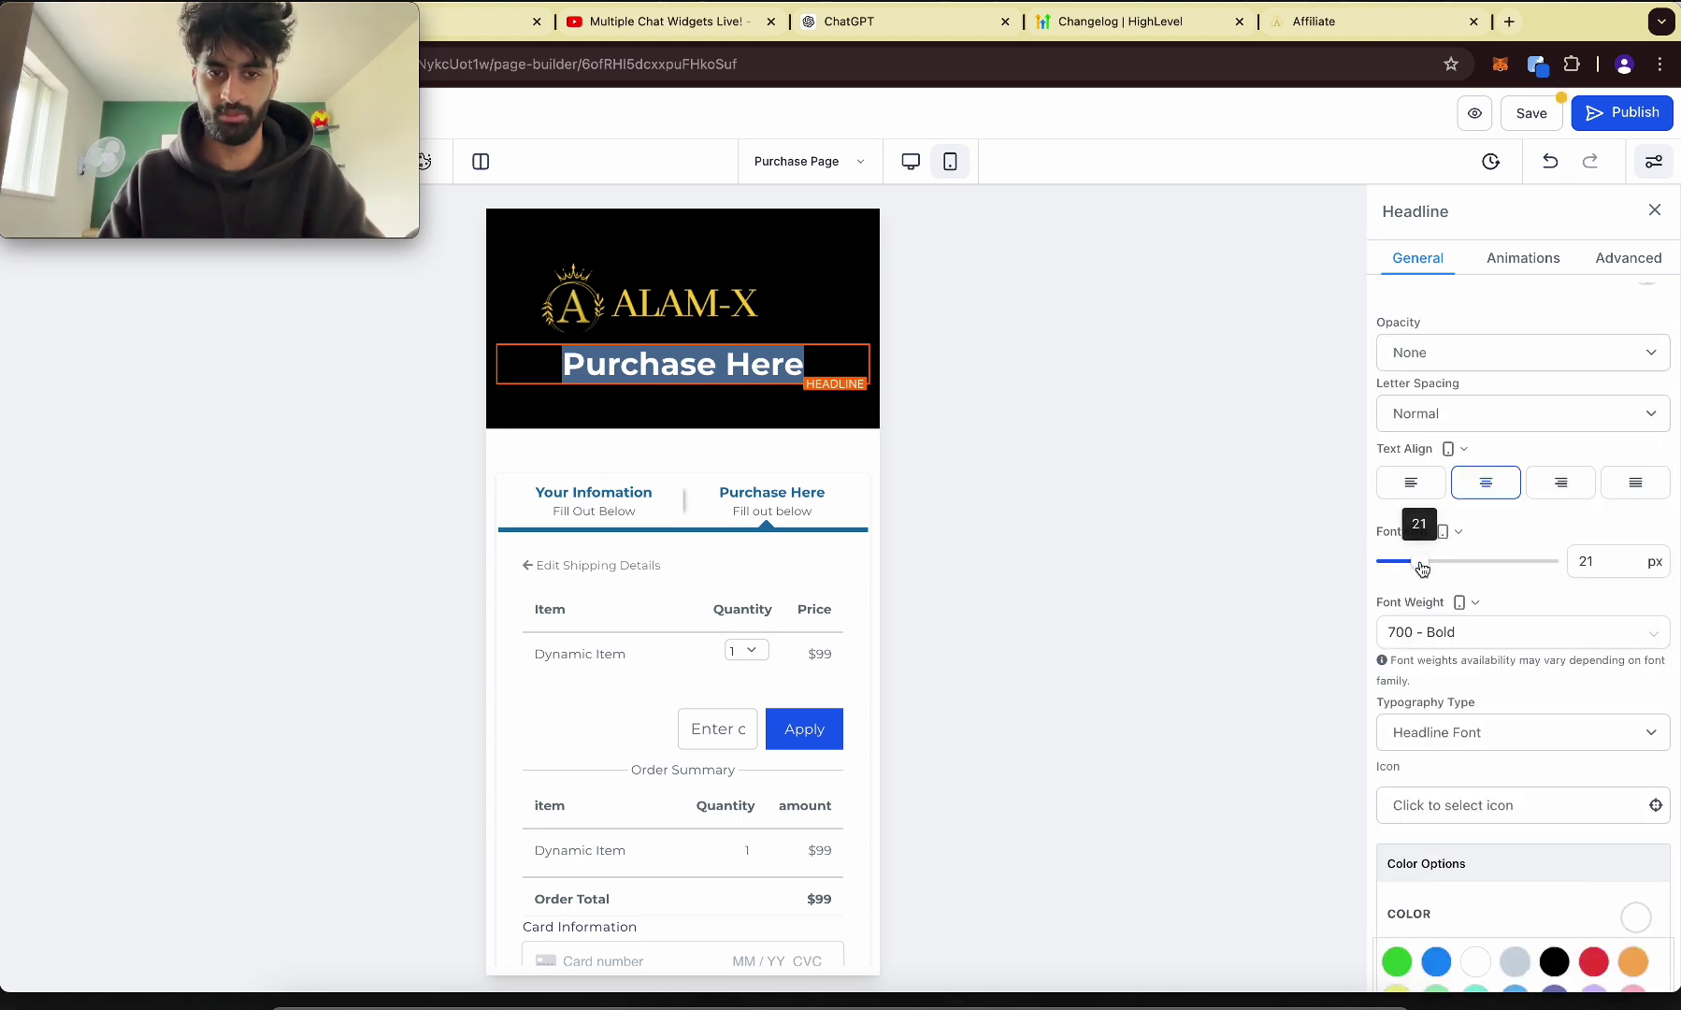
Return to the desktop layout and examine the headline and the order form on the page.
click(910, 161)
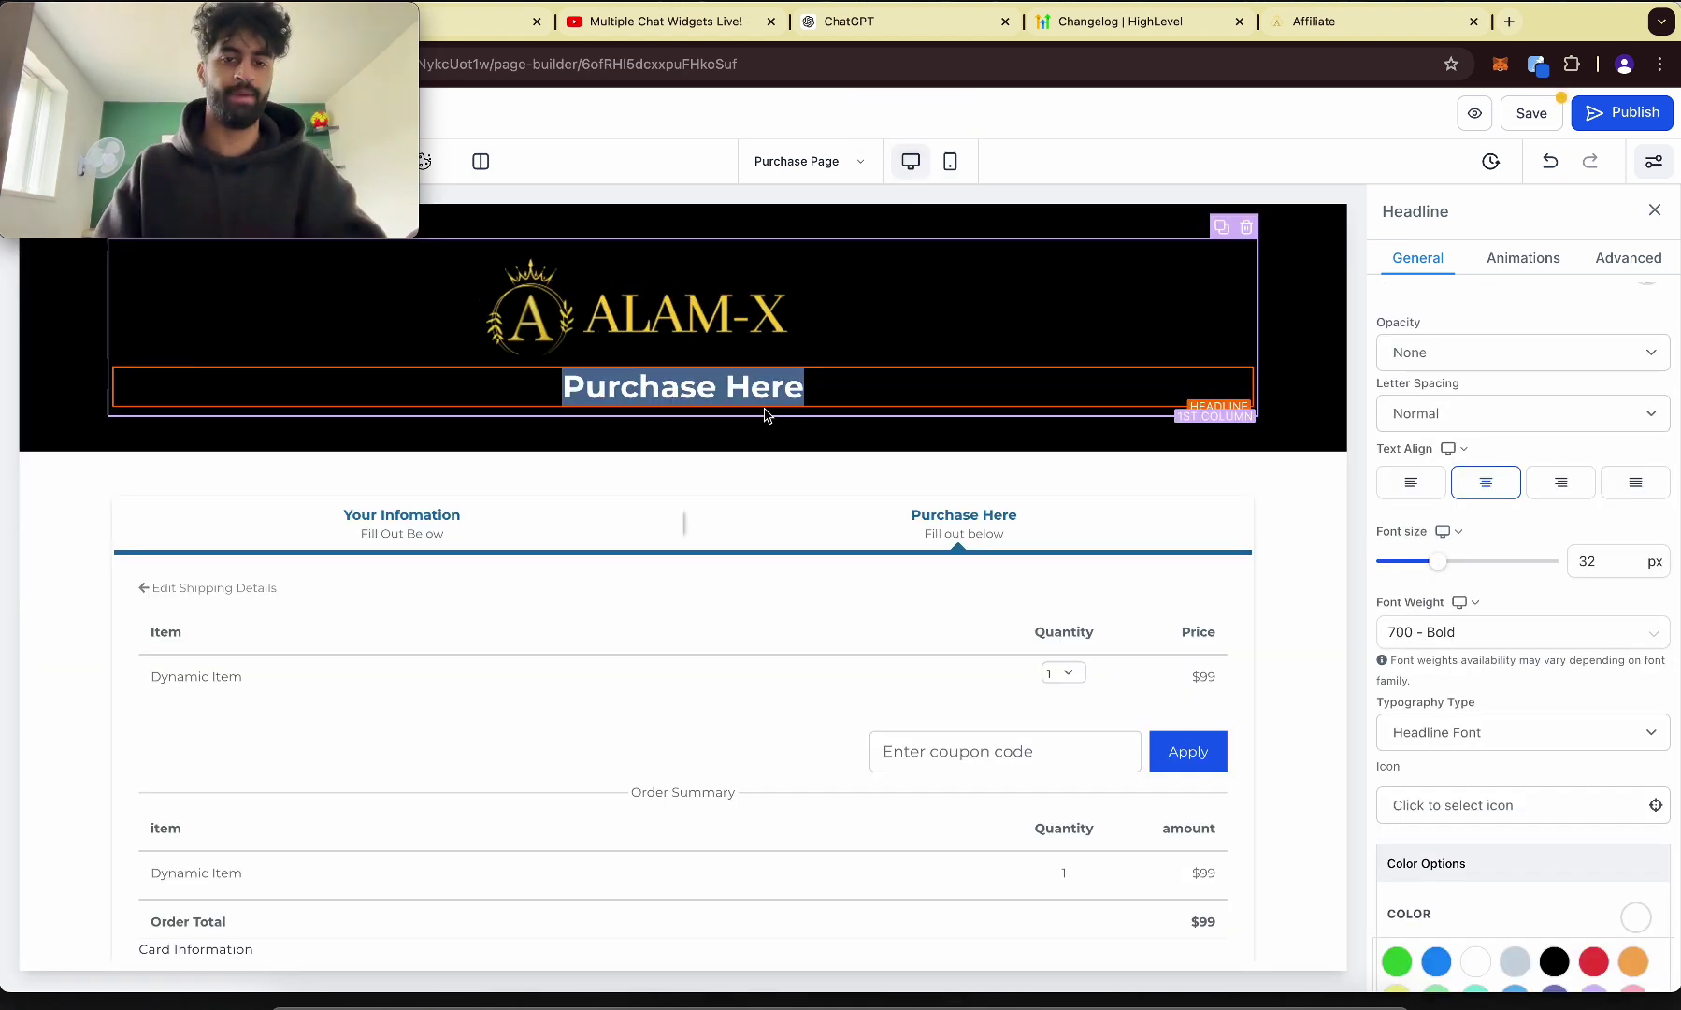
click(799, 398)
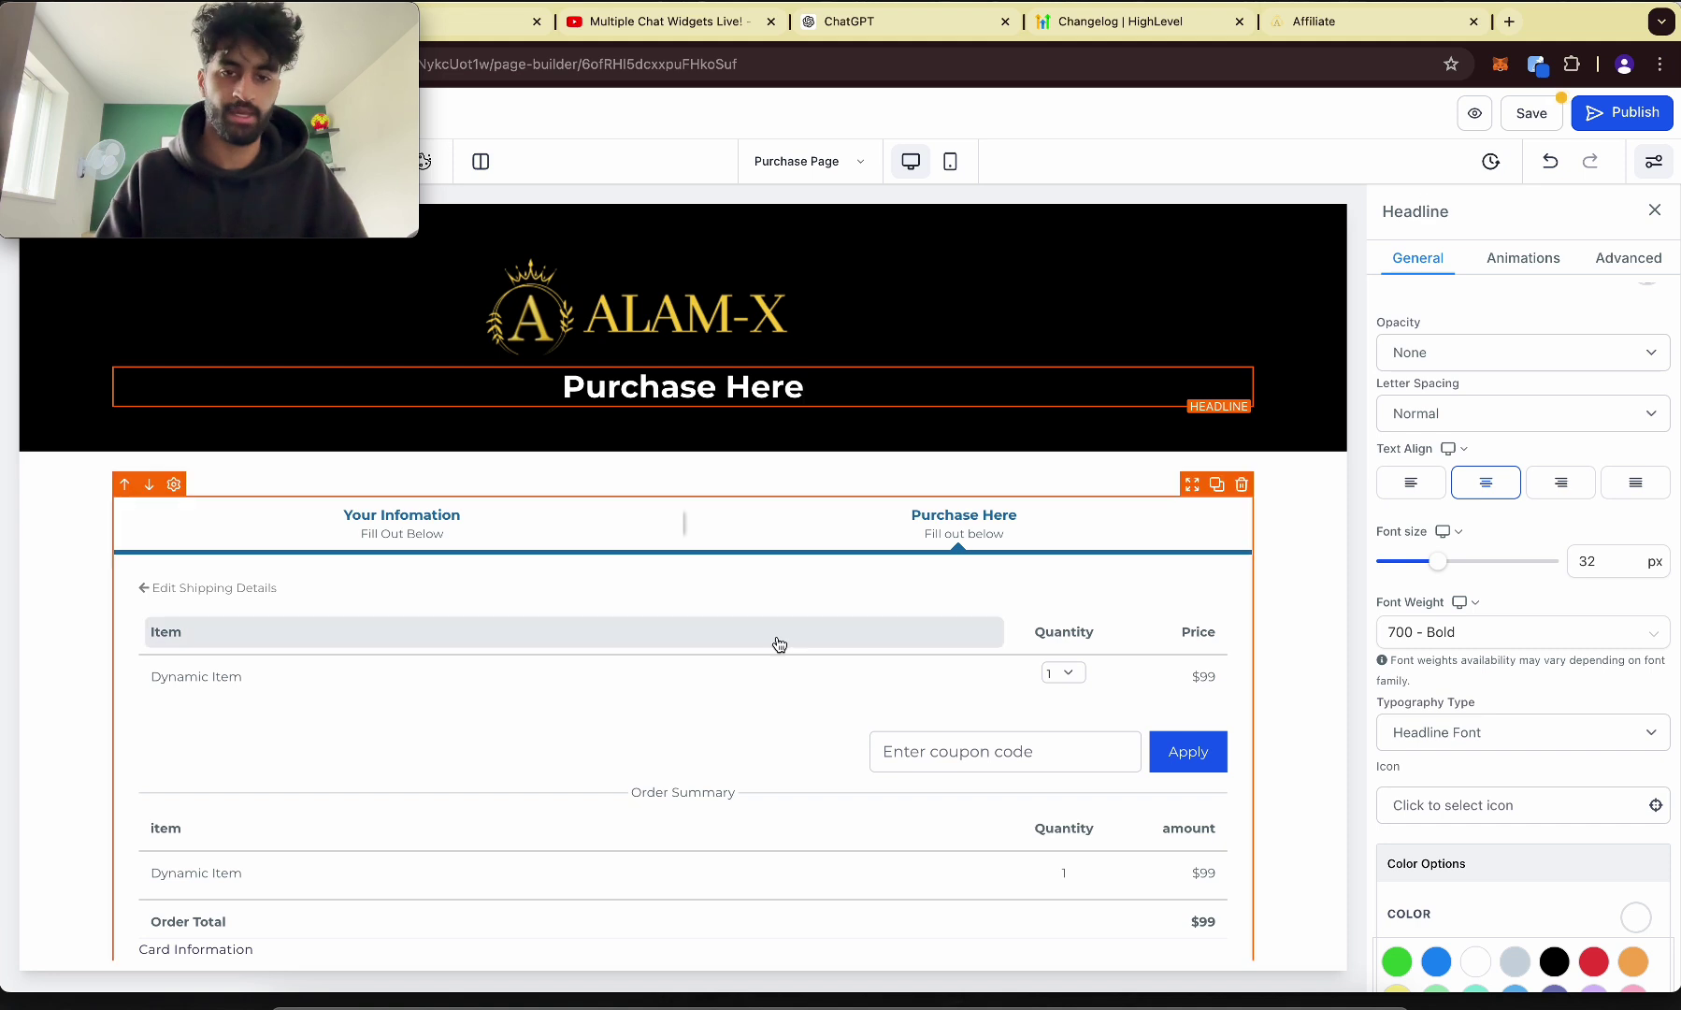
scroll(776, 645, down, 3)
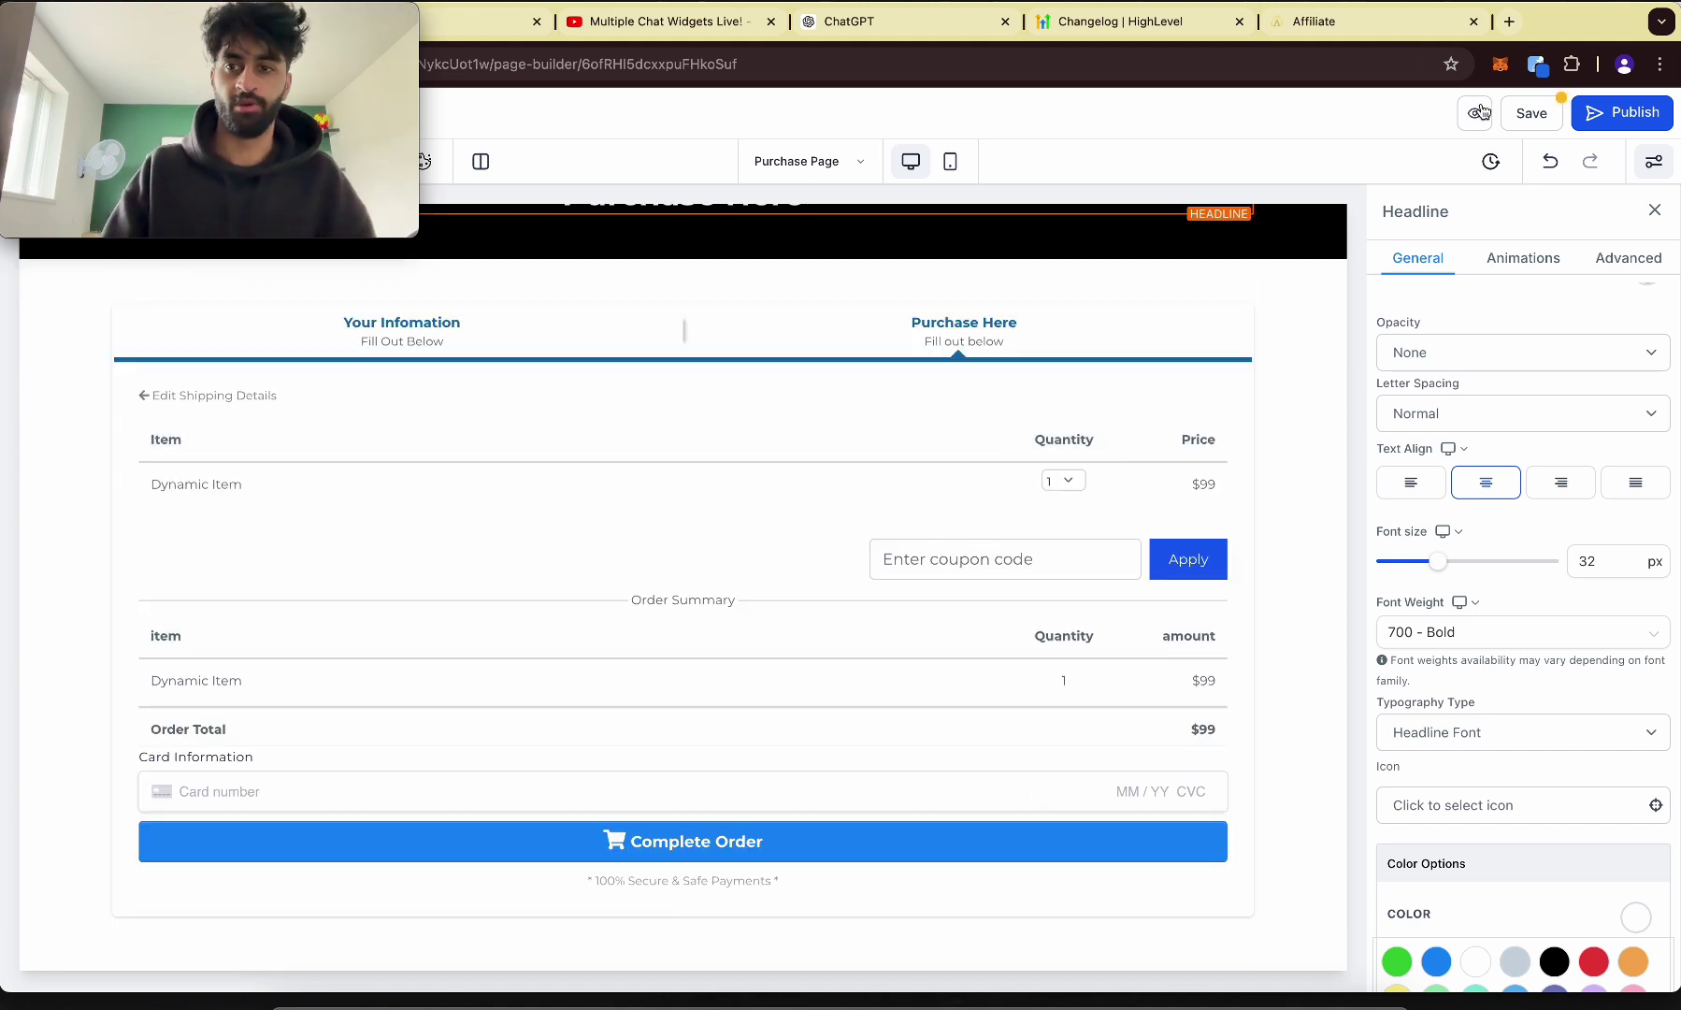
Save the purchase page, preview it, and fill in the customer's name, email and phone number to reach the payment step.
click(1530, 114)
click(271, 955)
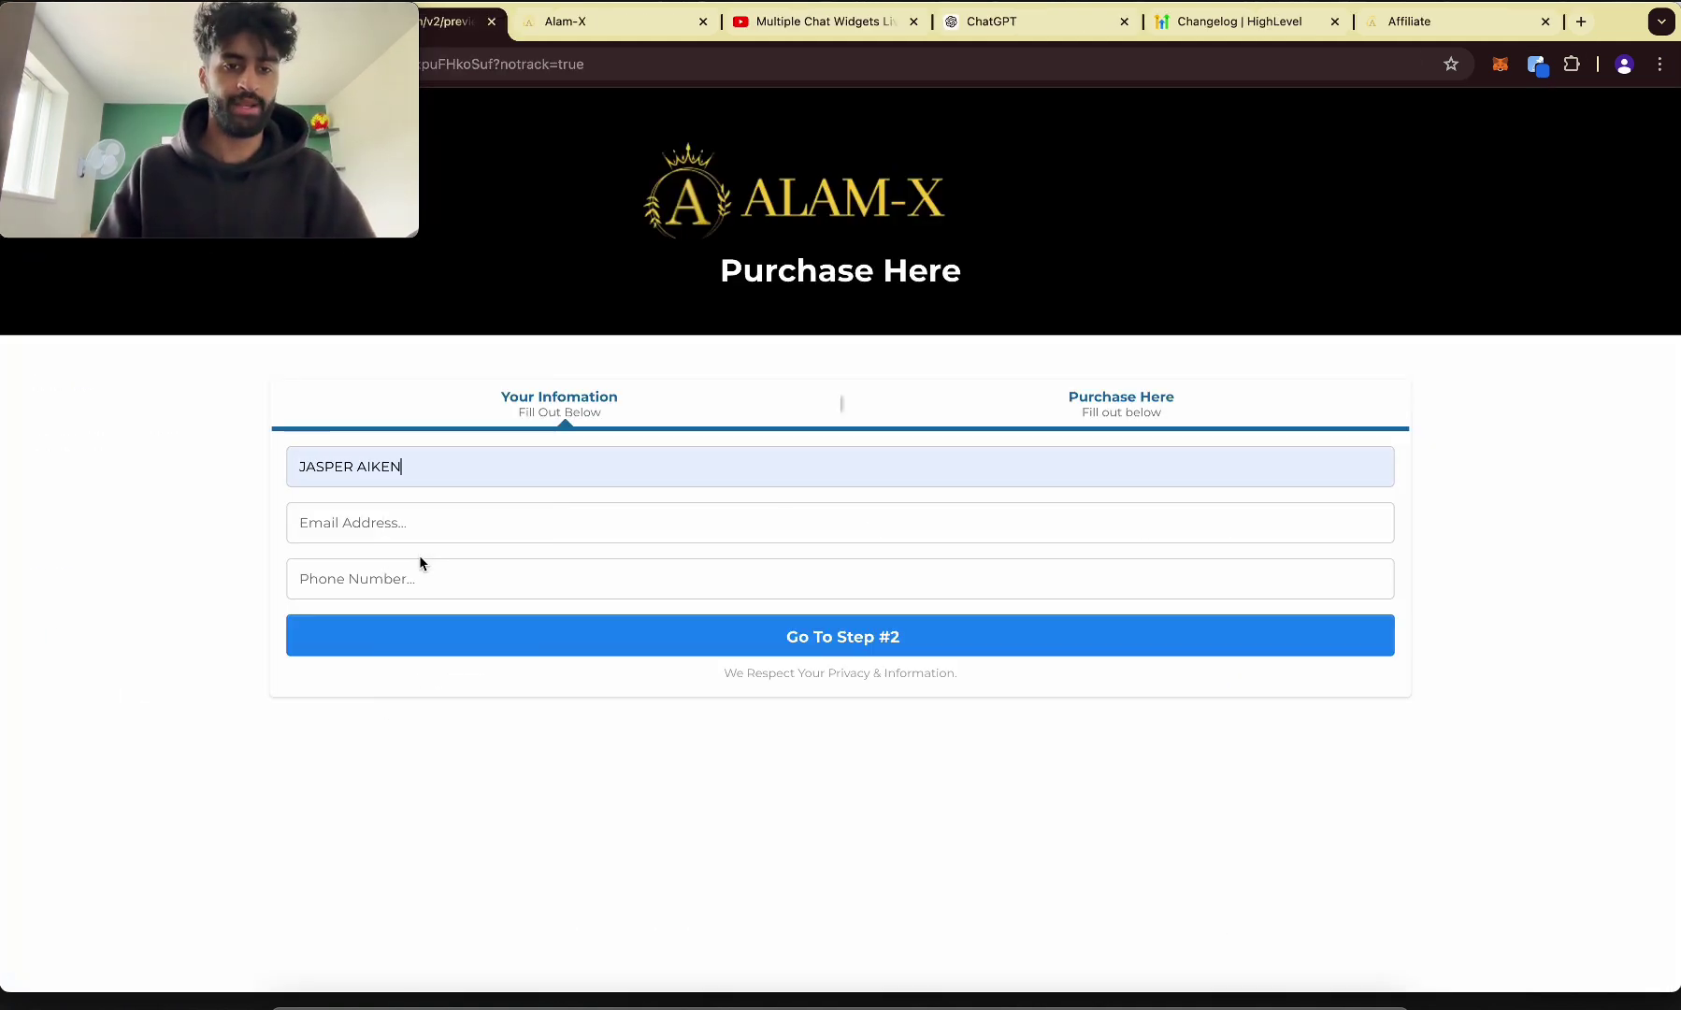
click(420, 559)
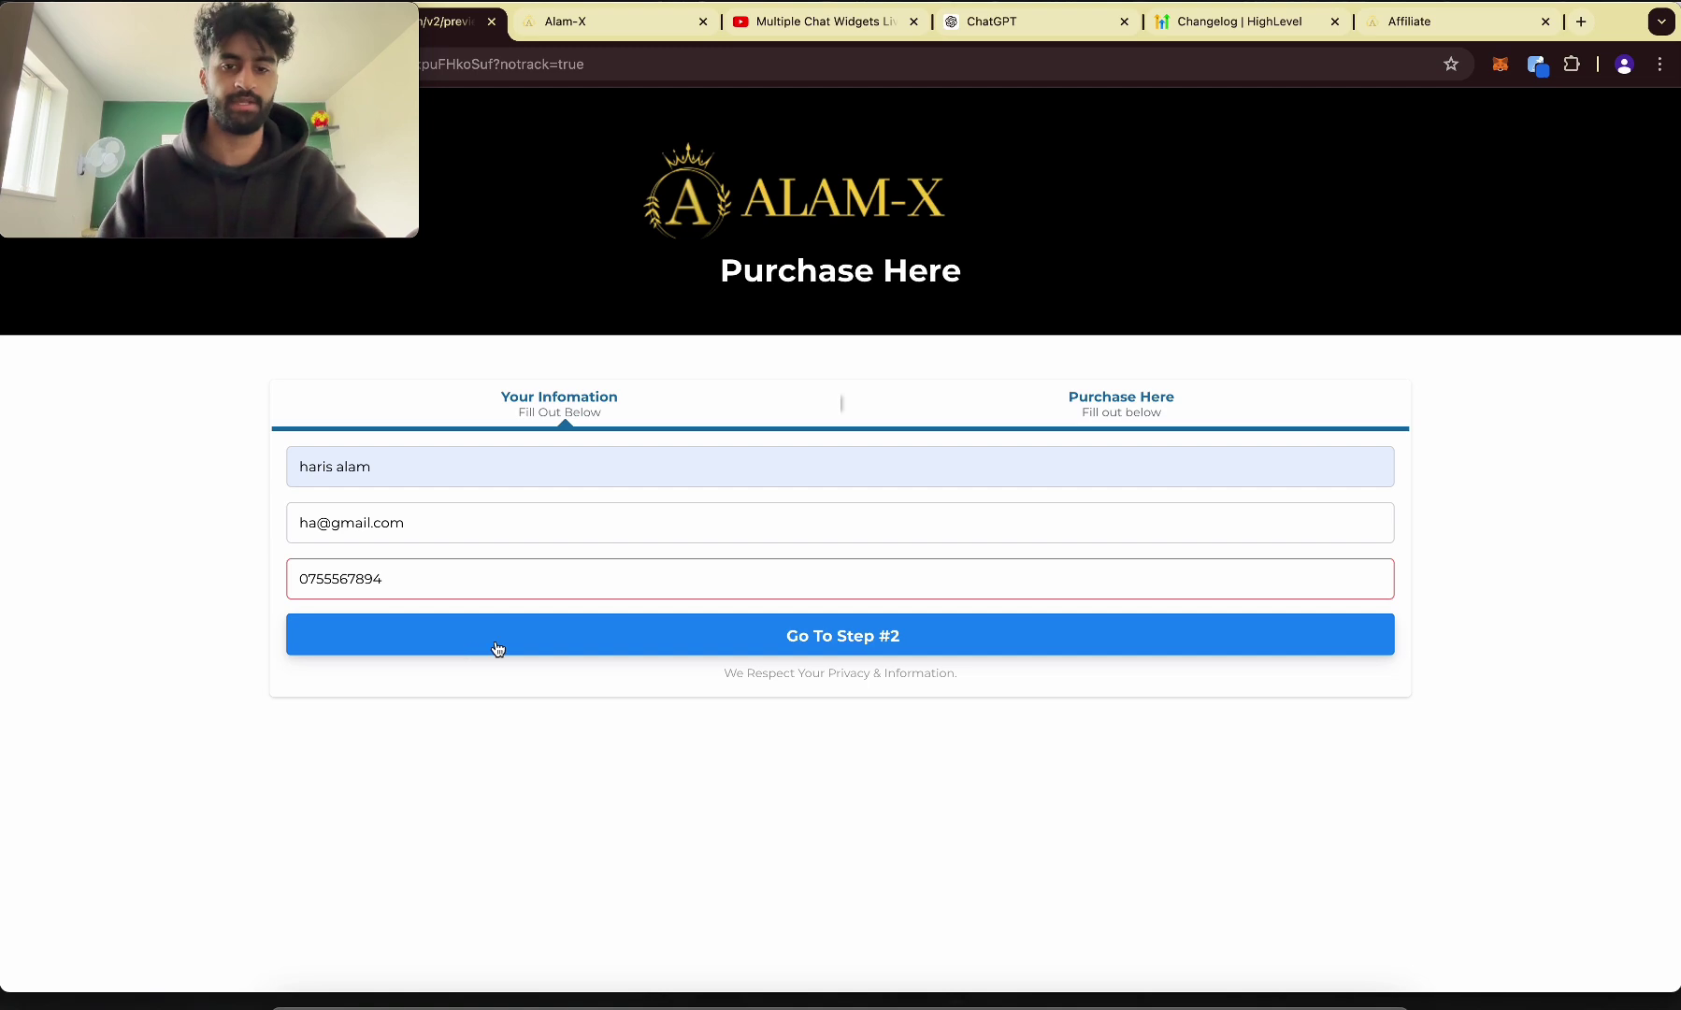
click(483, 646)
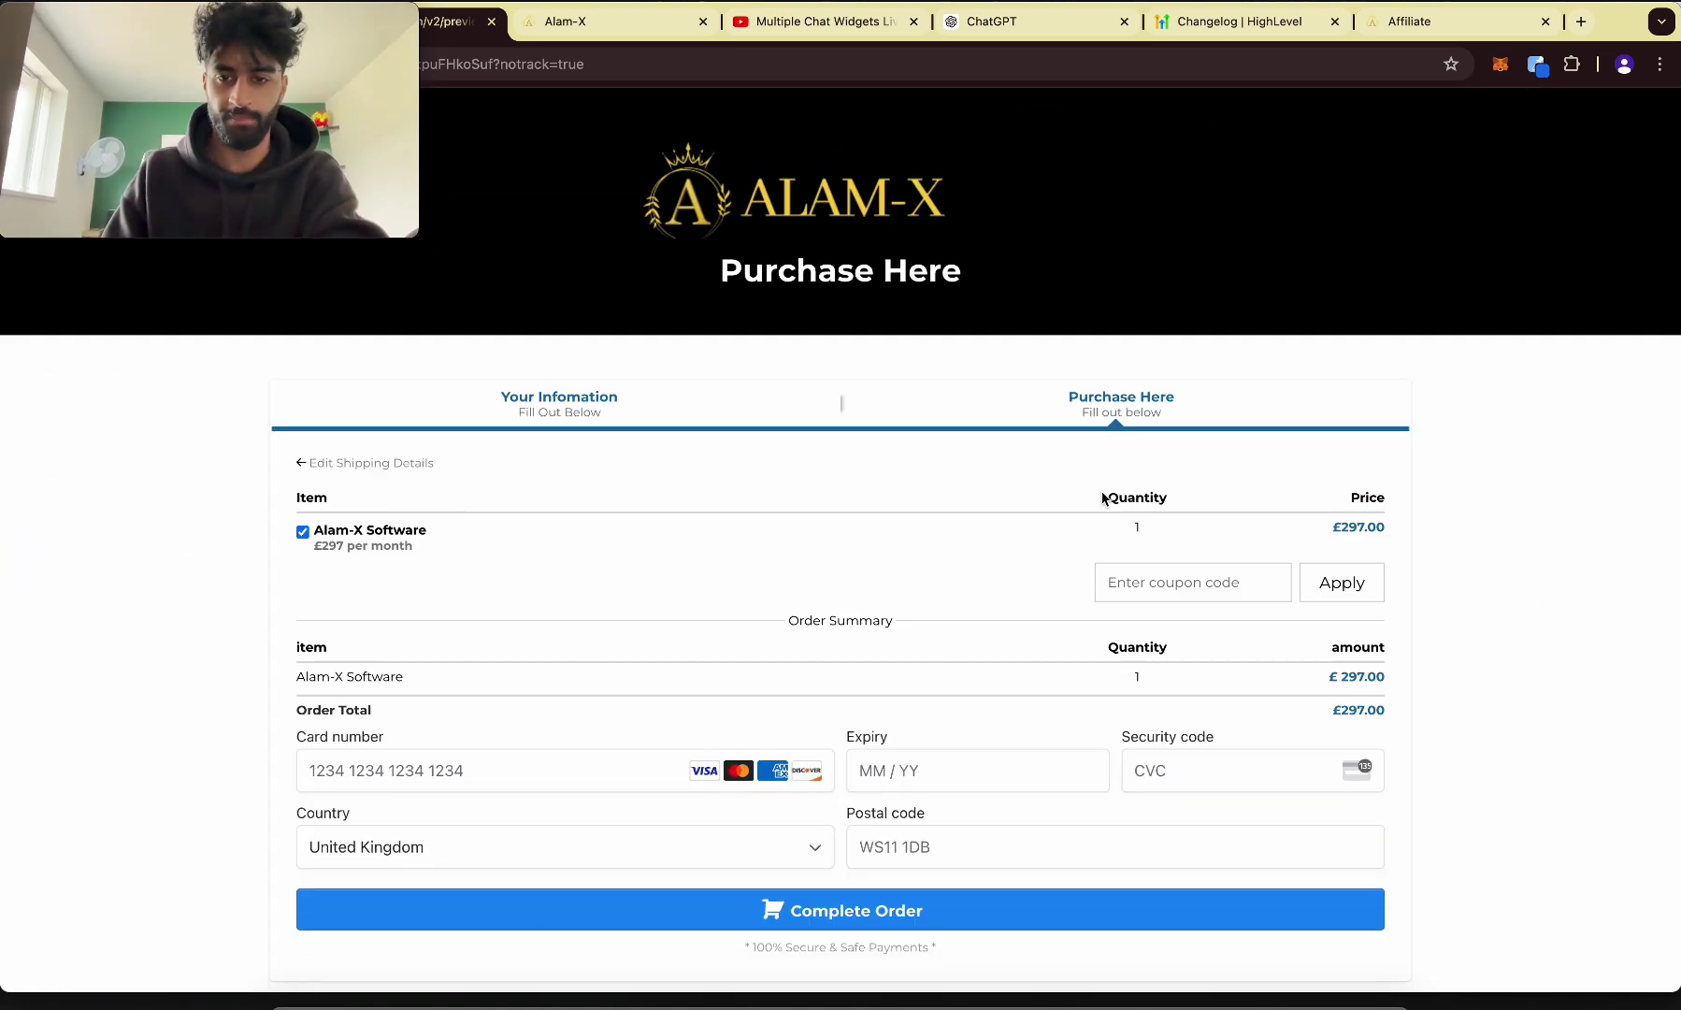
Examine the order summary and the card number, expiry and security code fields in the previewed order form.
scroll(1103, 499, down, 1)
click(483, 738)
click(935, 754)
key(Tab)
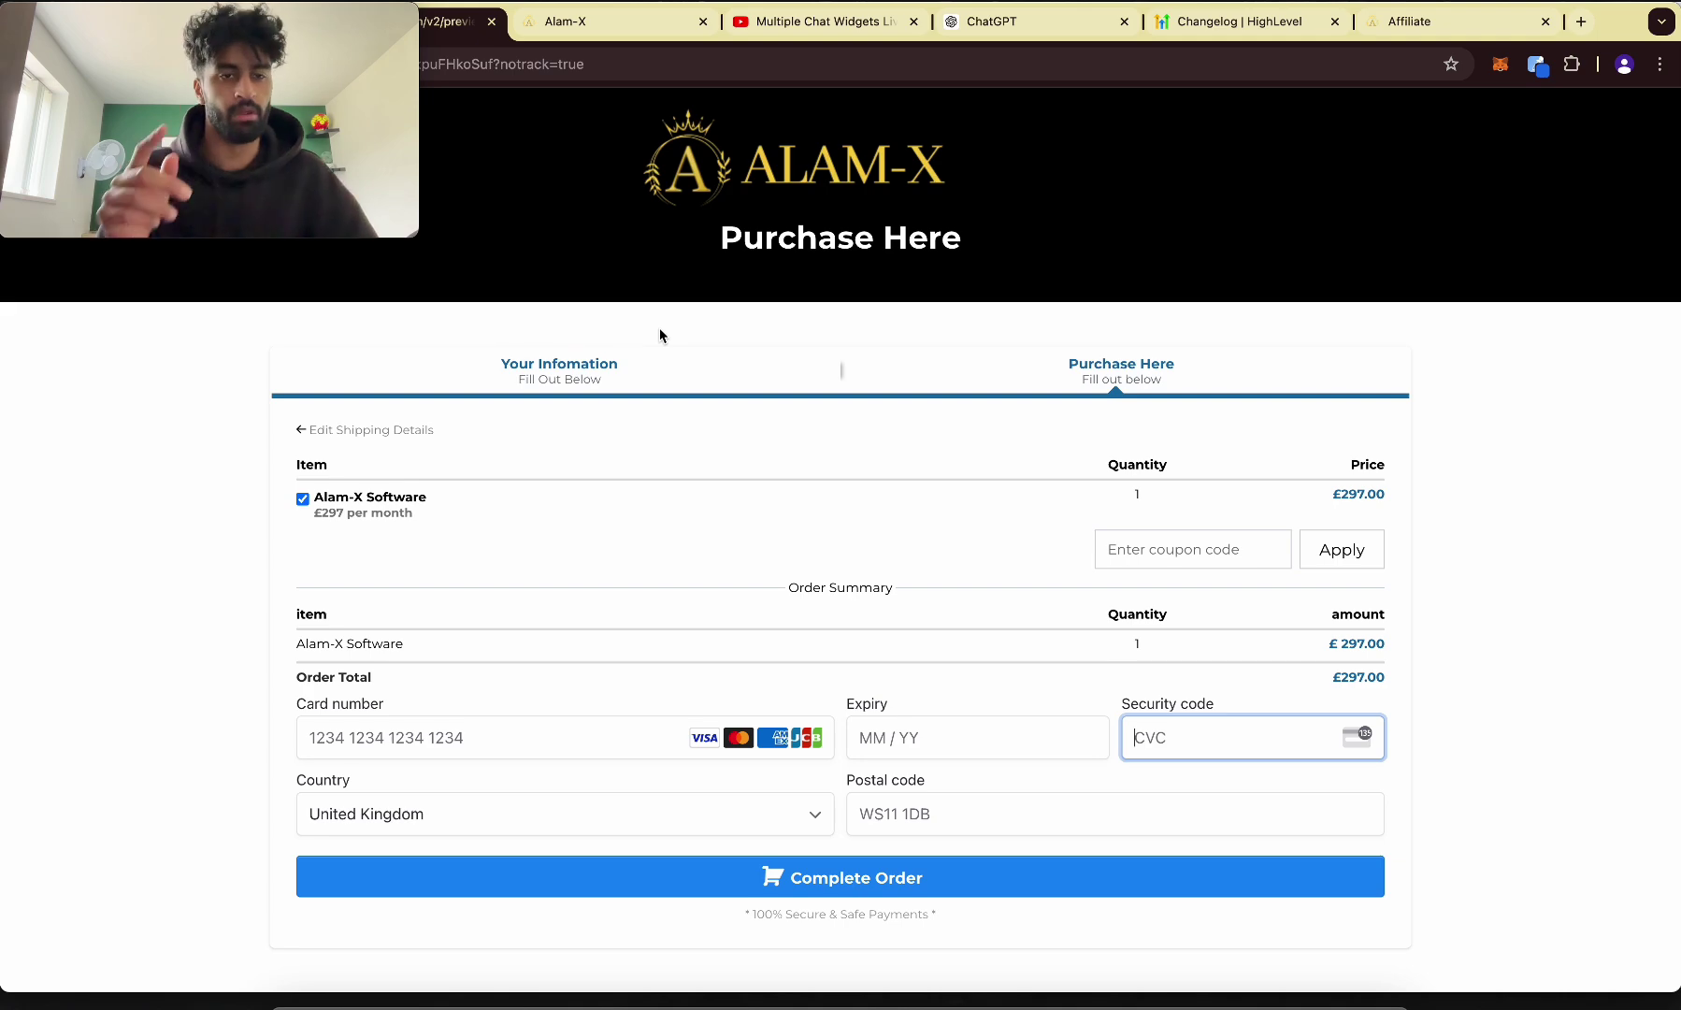
Return to the funnel overview and create a new funnel step named "Thank You Page".
key(ctrl+shift+Tab)
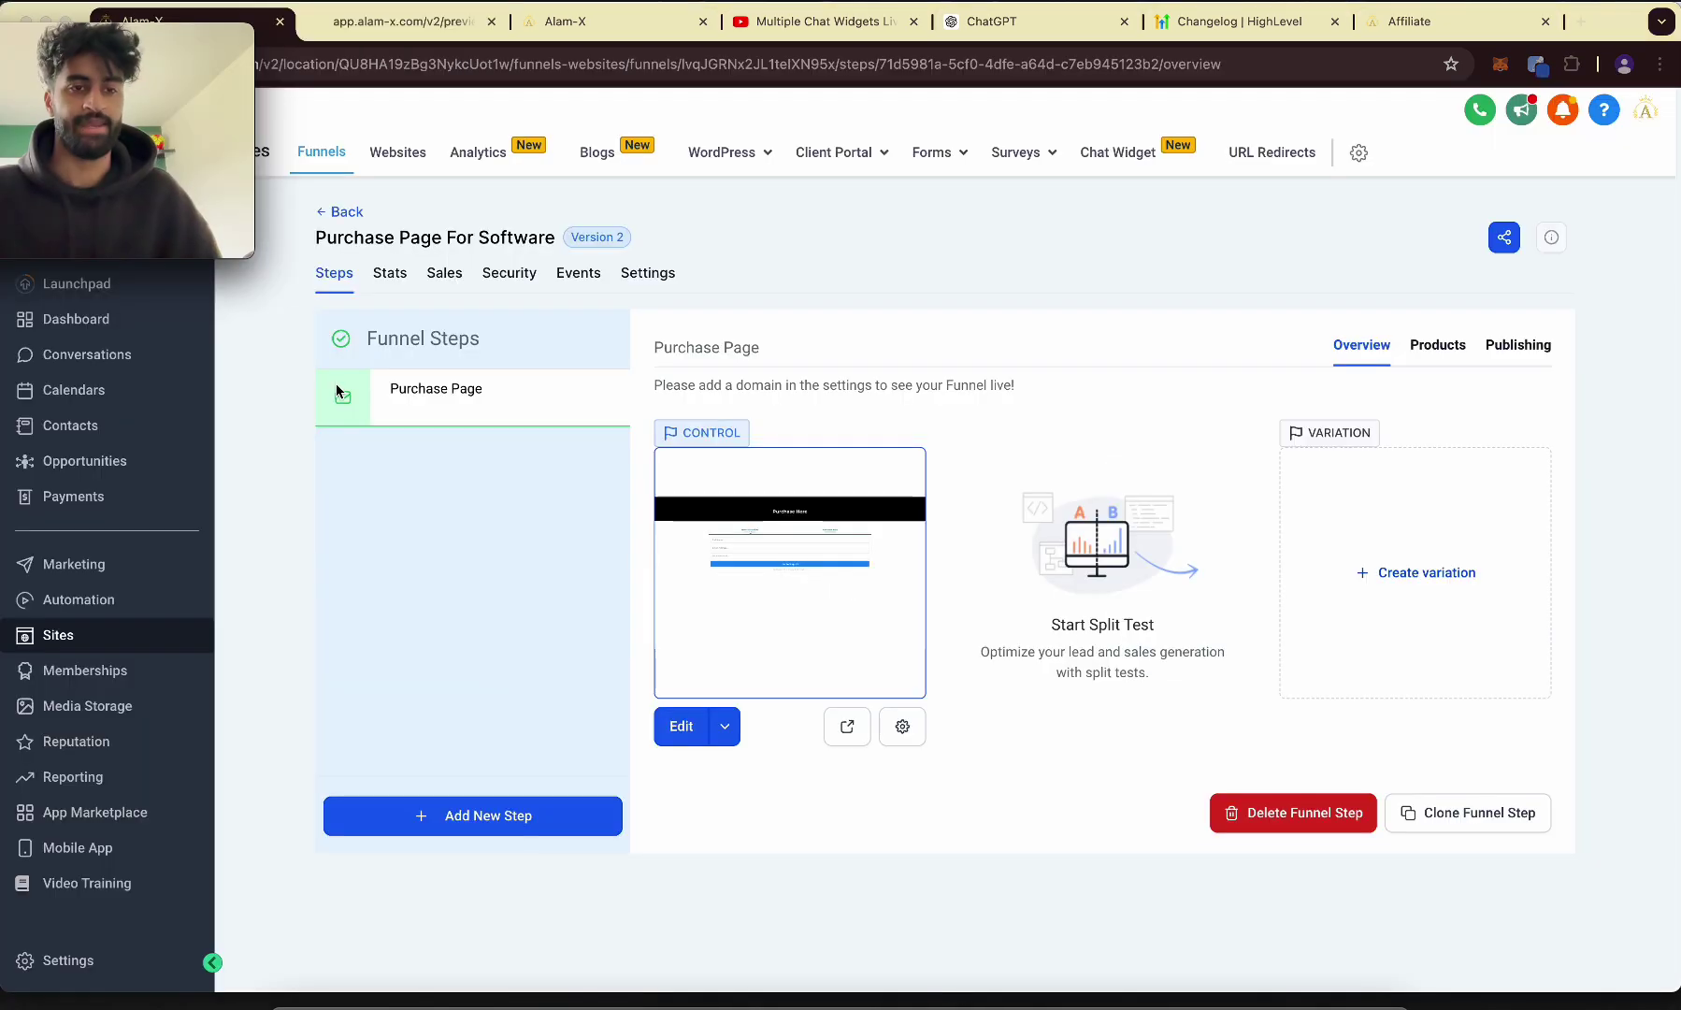
click(531, 814)
click(725, 458)
text(Than)
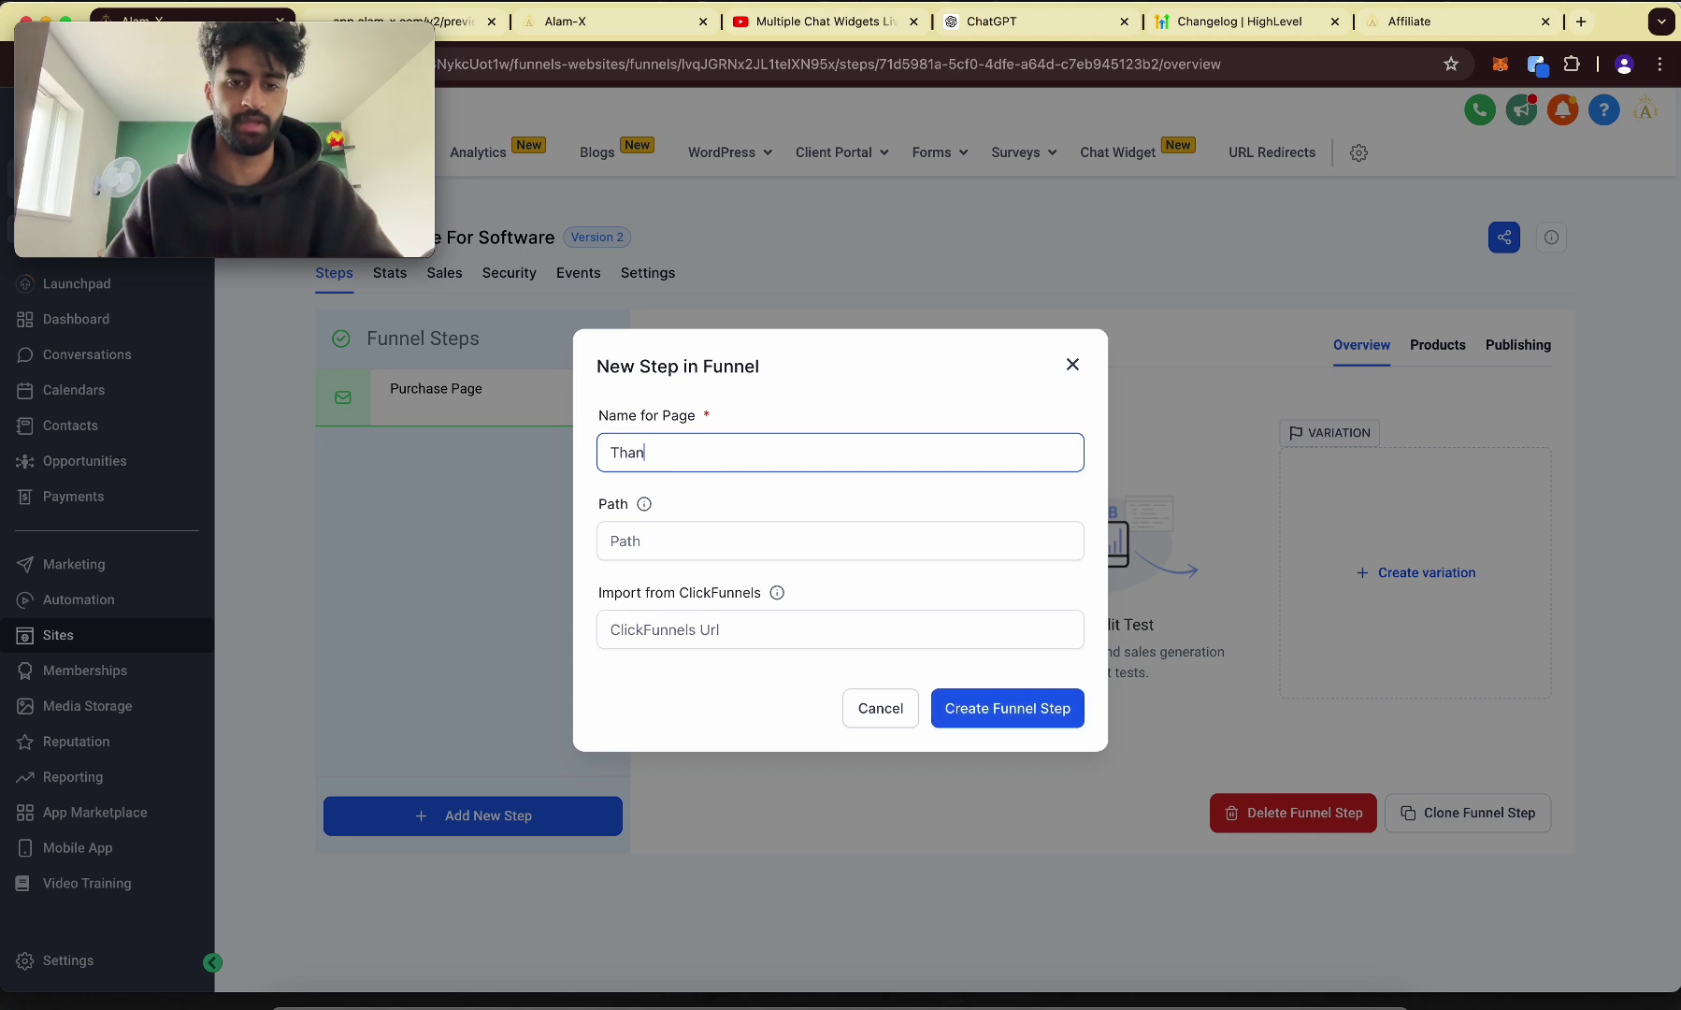
text(k You OP)
key(BackSpace)
key(BackSpace)
text(Page)
key(Tab)
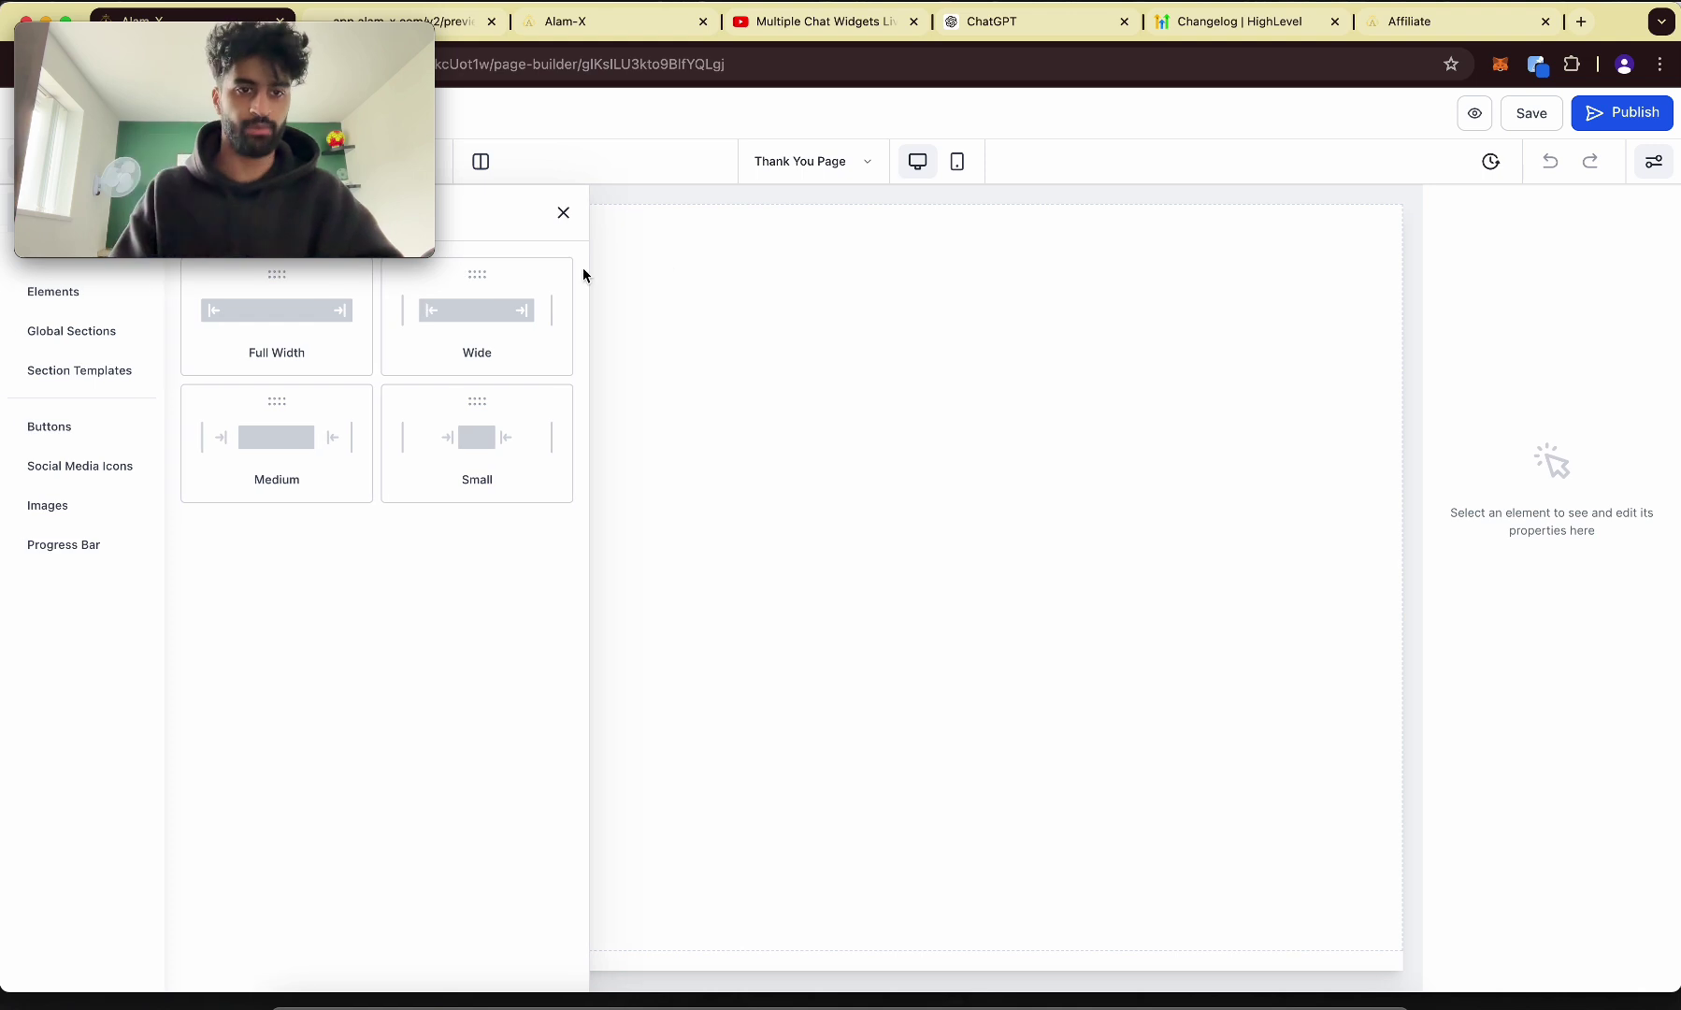
Add a full-width section with a one-column row to the Thank You Page, with the Alam-X logo on a black background.
click(290, 291)
click(682, 274)
click(274, 309)
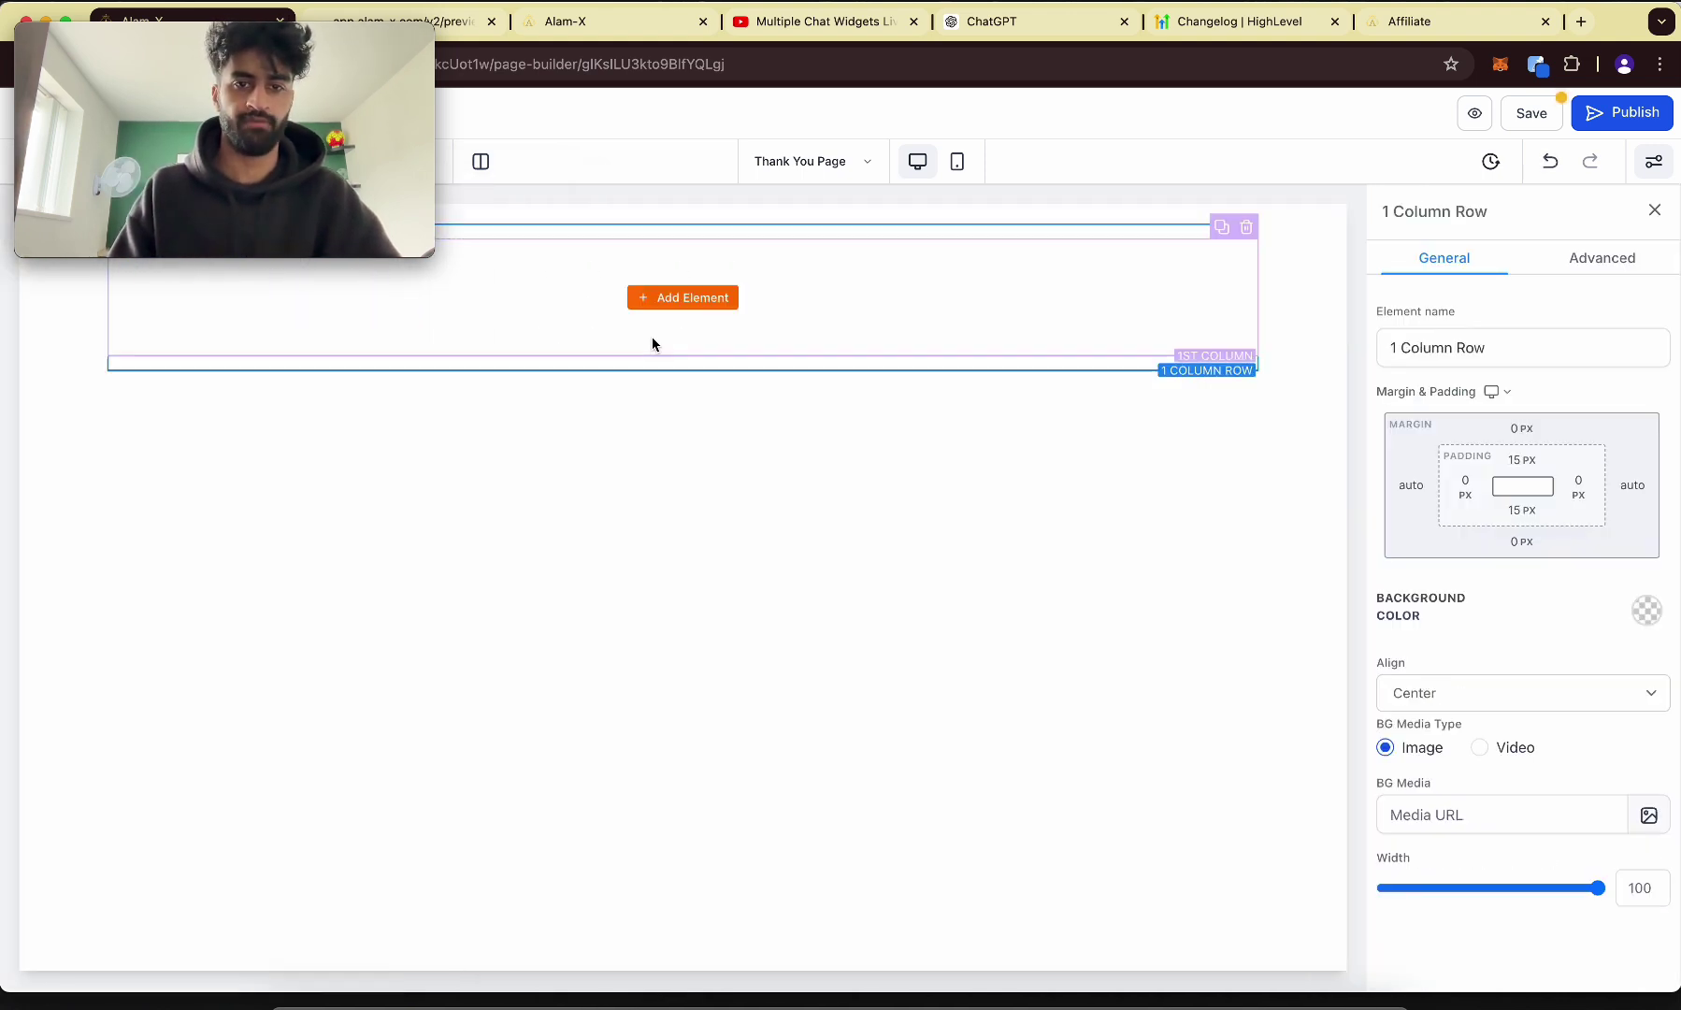
click(630, 322)
scroll(394, 555, down, 5)
click(510, 736)
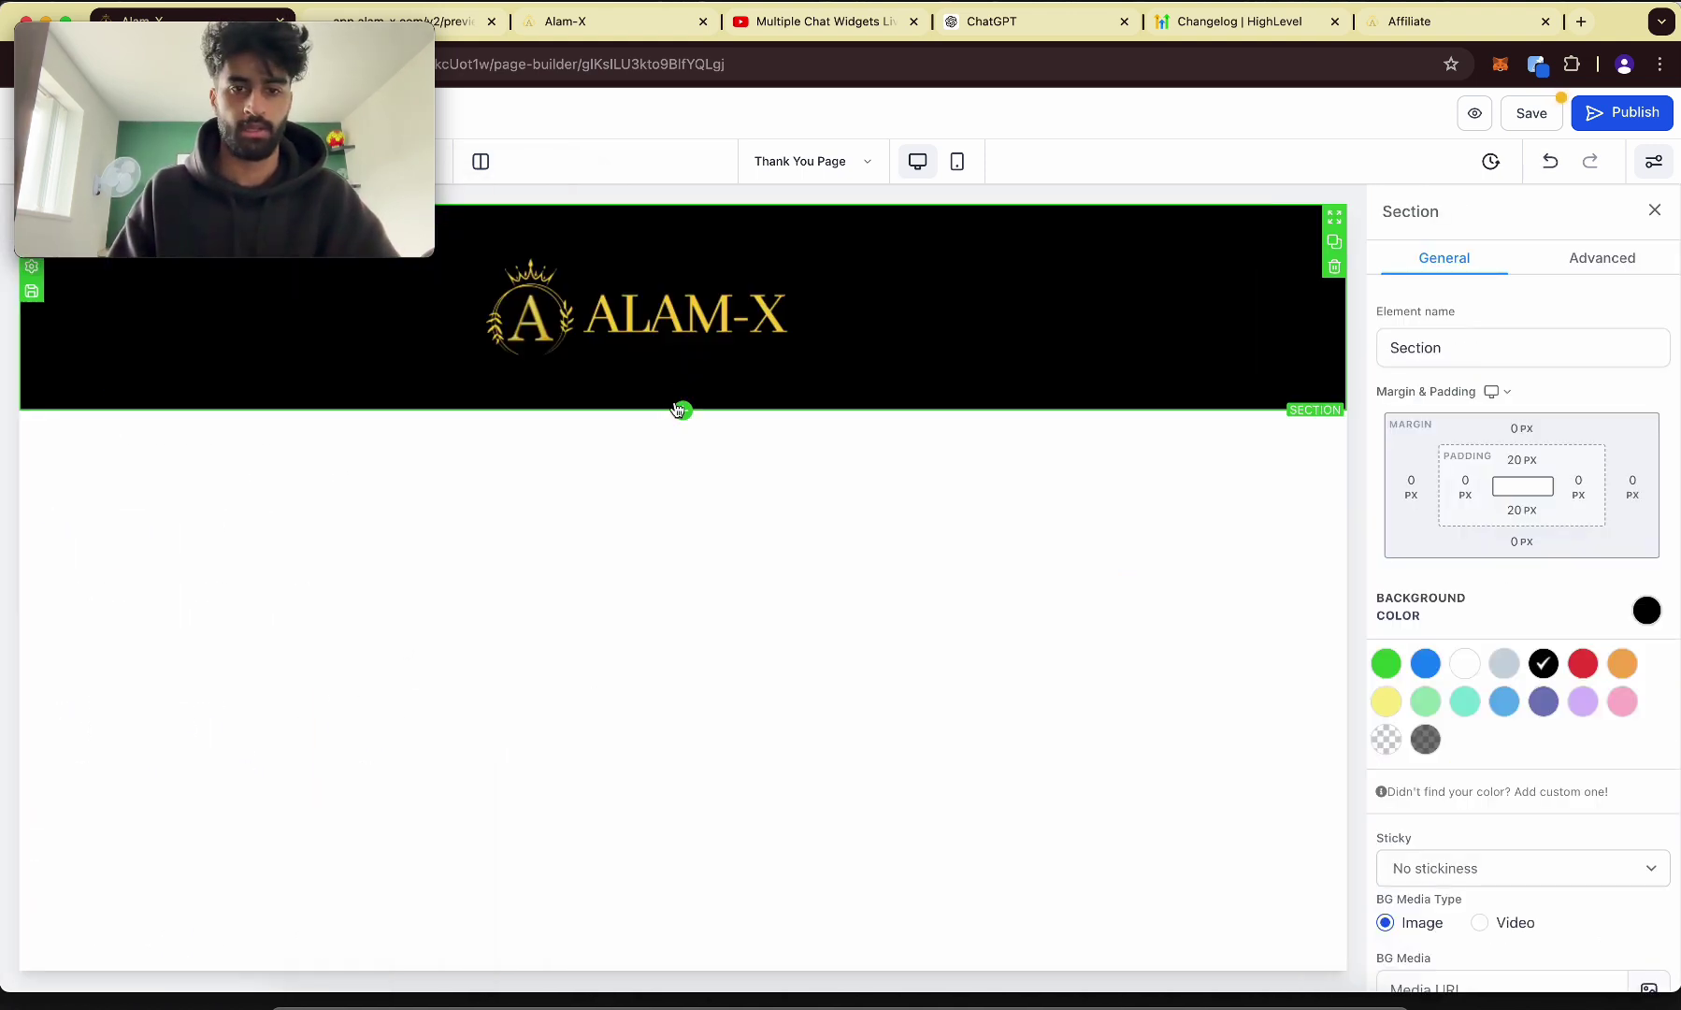
Add a full-width section with a one-column row below the logo and place an Order Confirmation element in it.
click(683, 409)
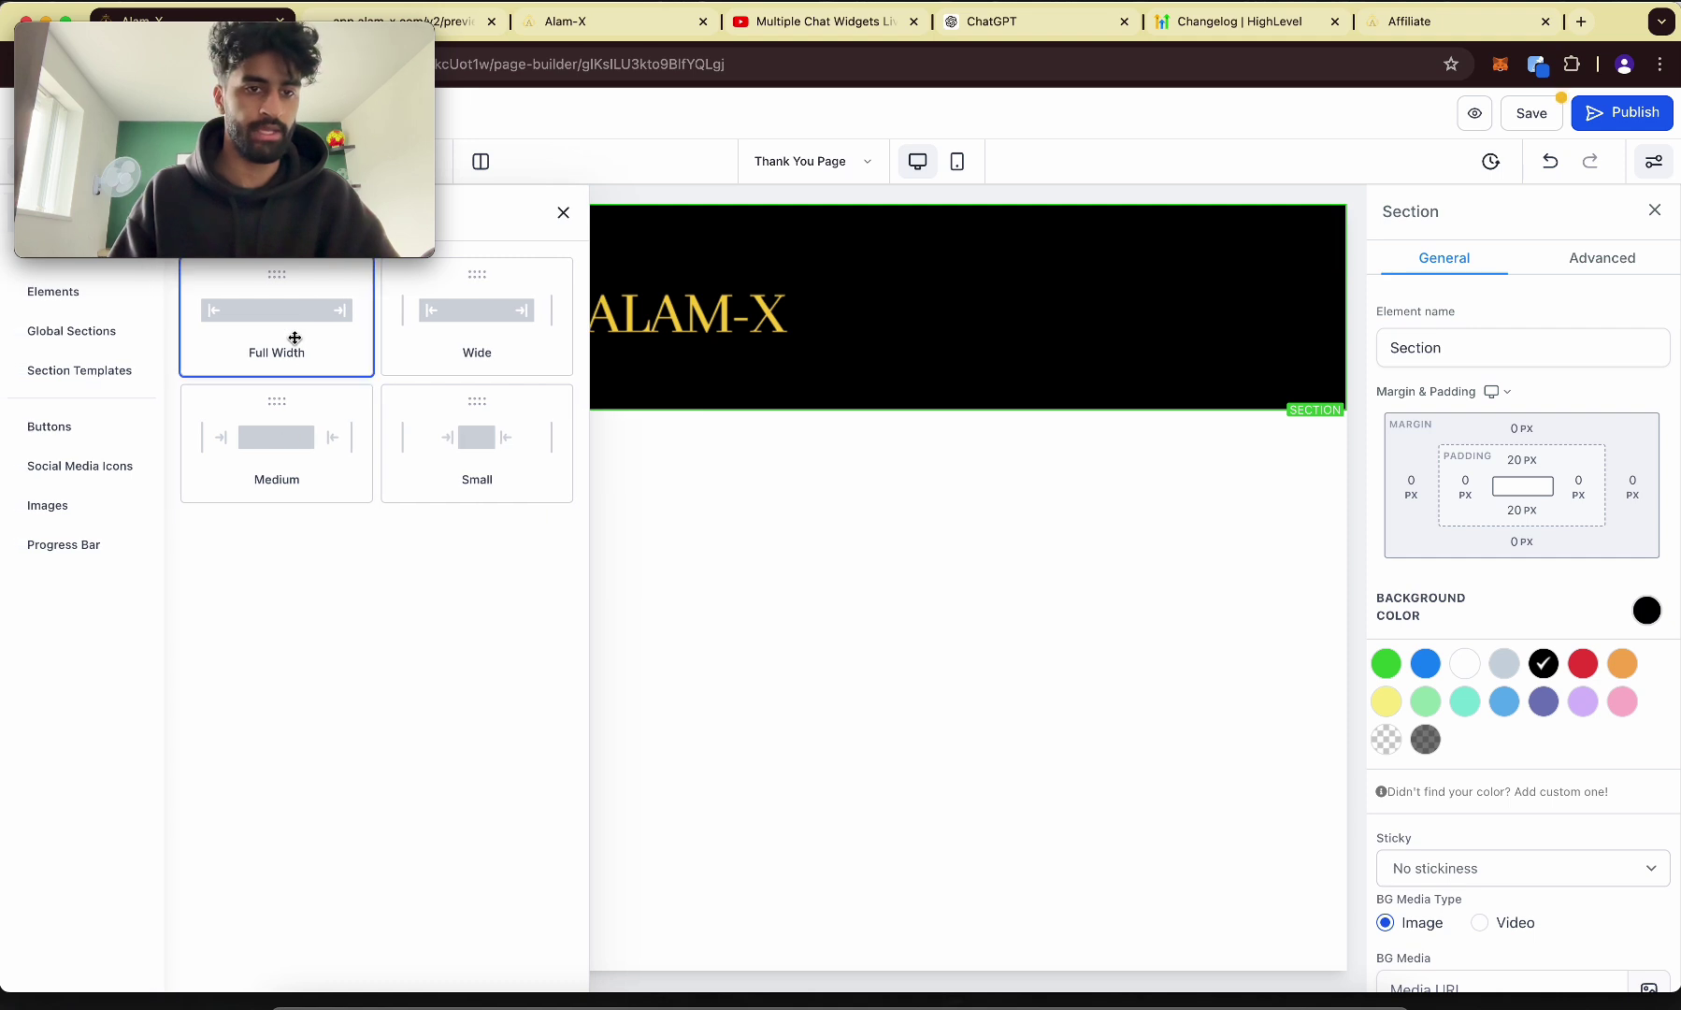
drag(293, 338, 702, 471)
click(680, 476)
click(319, 318)
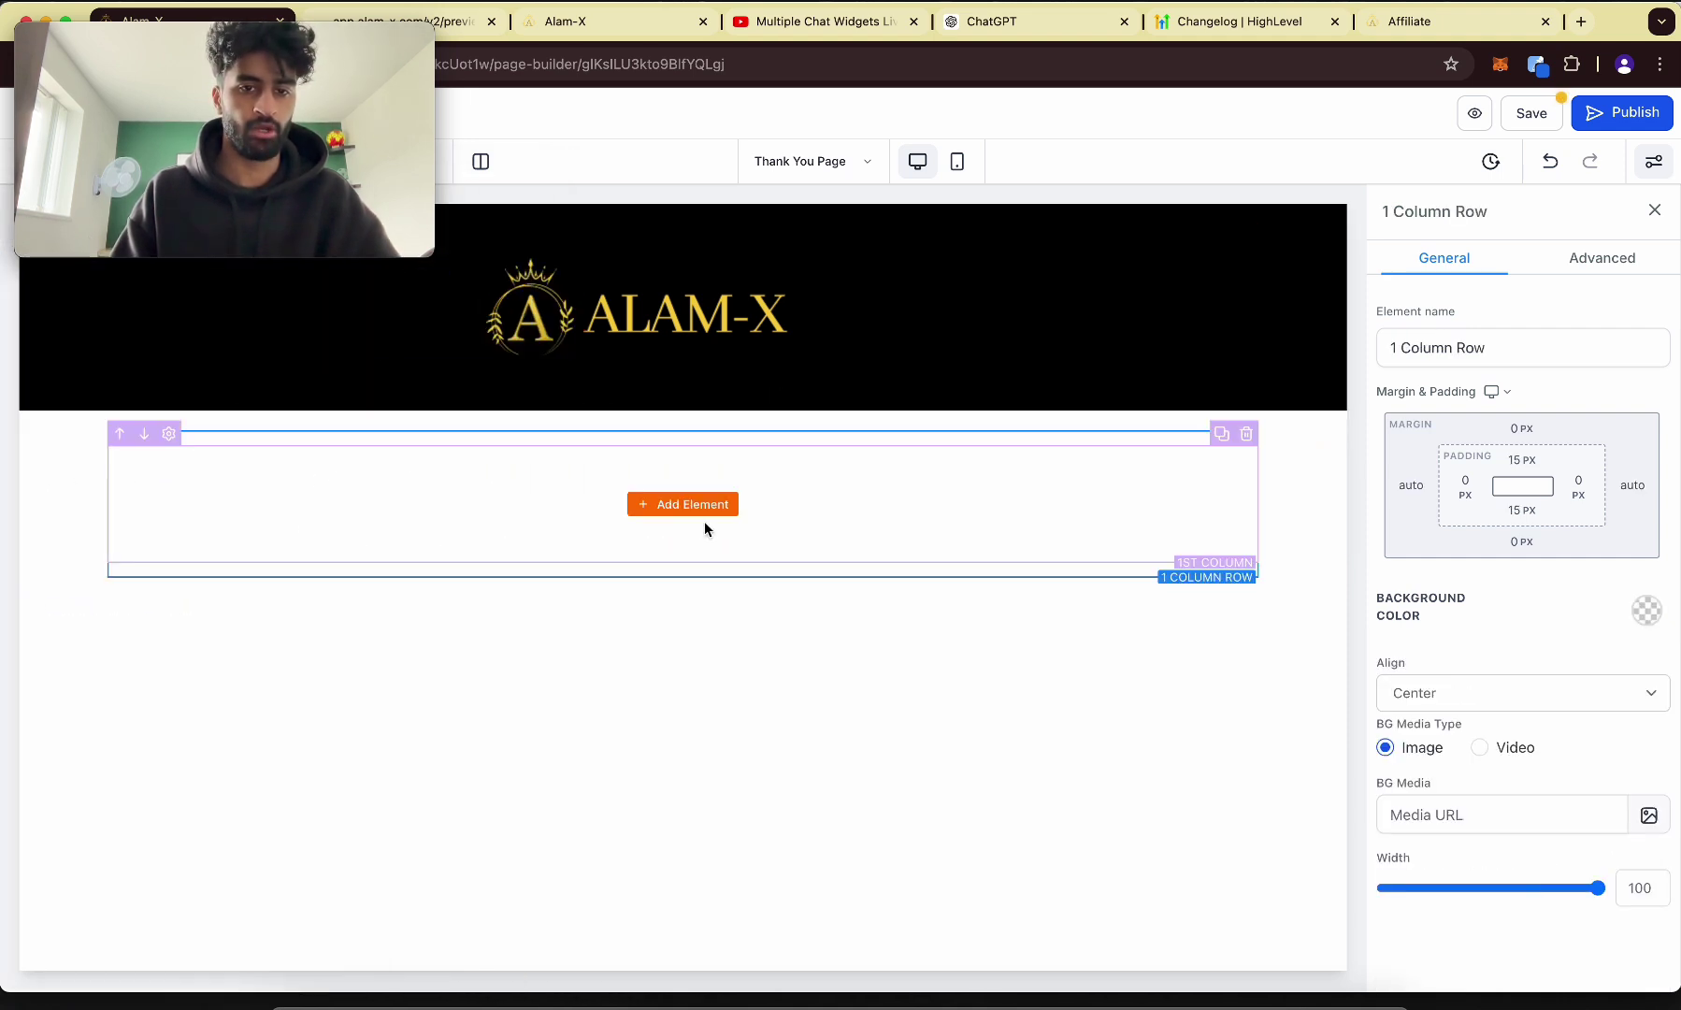
click(692, 504)
scroll(367, 784, down, 10)
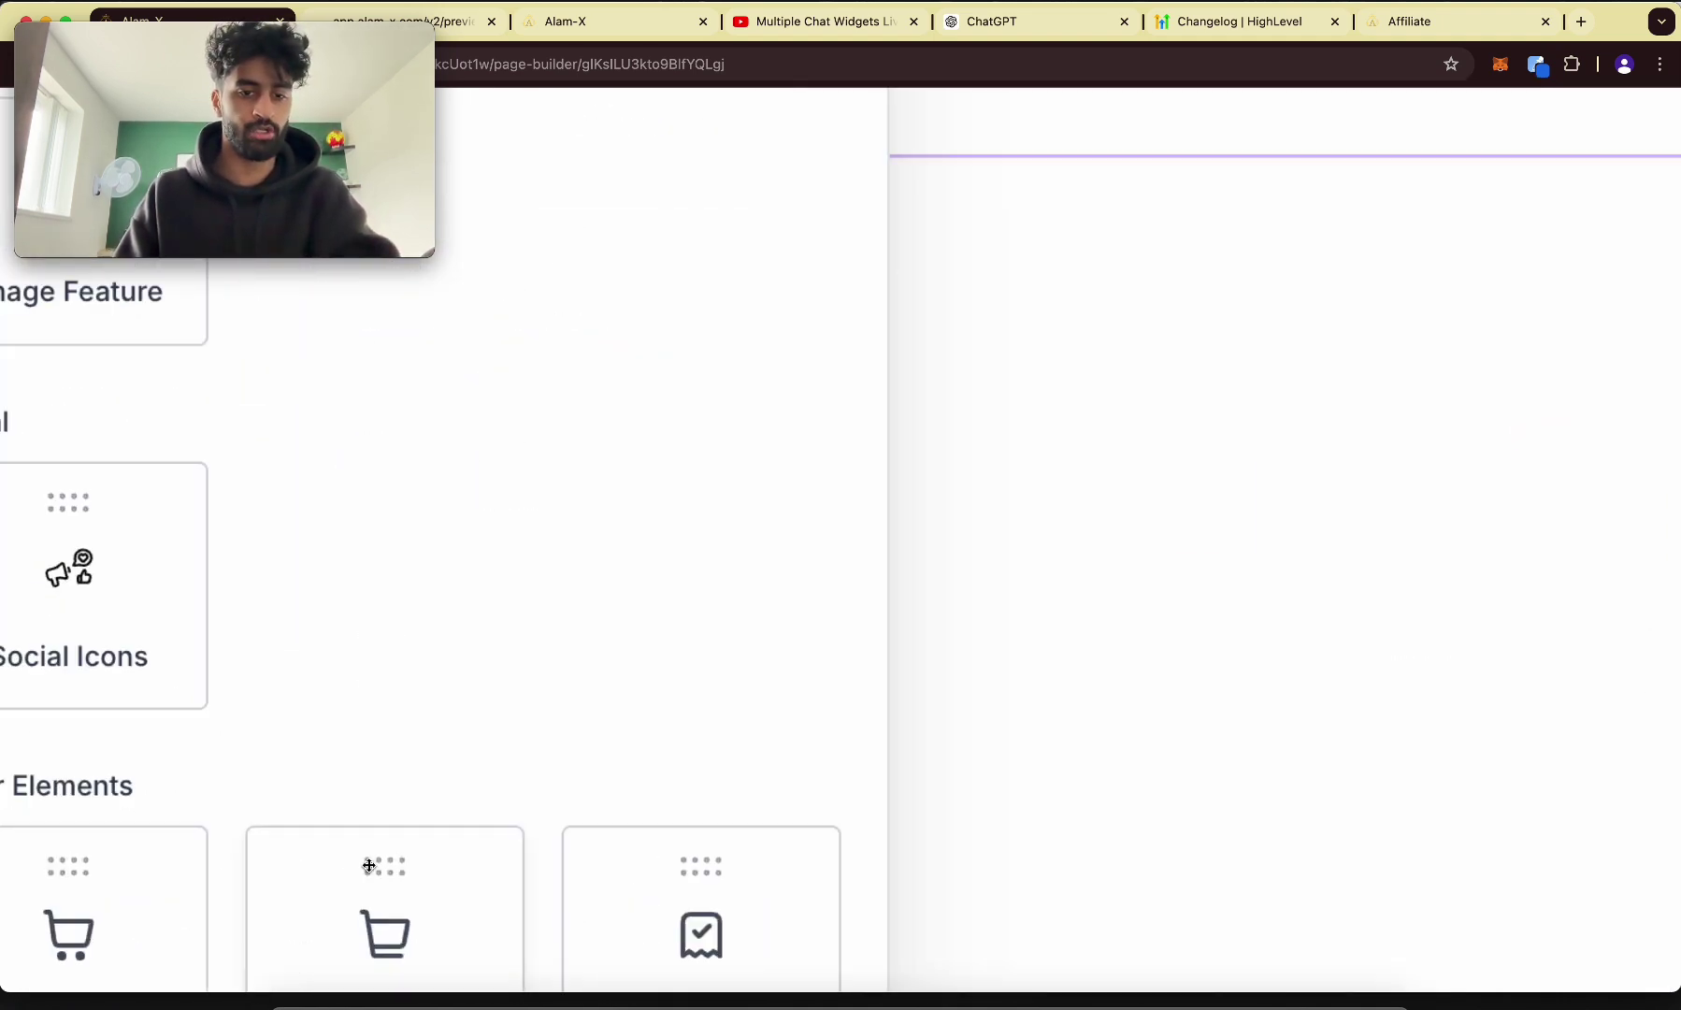
scroll(743, 818, down, 2)
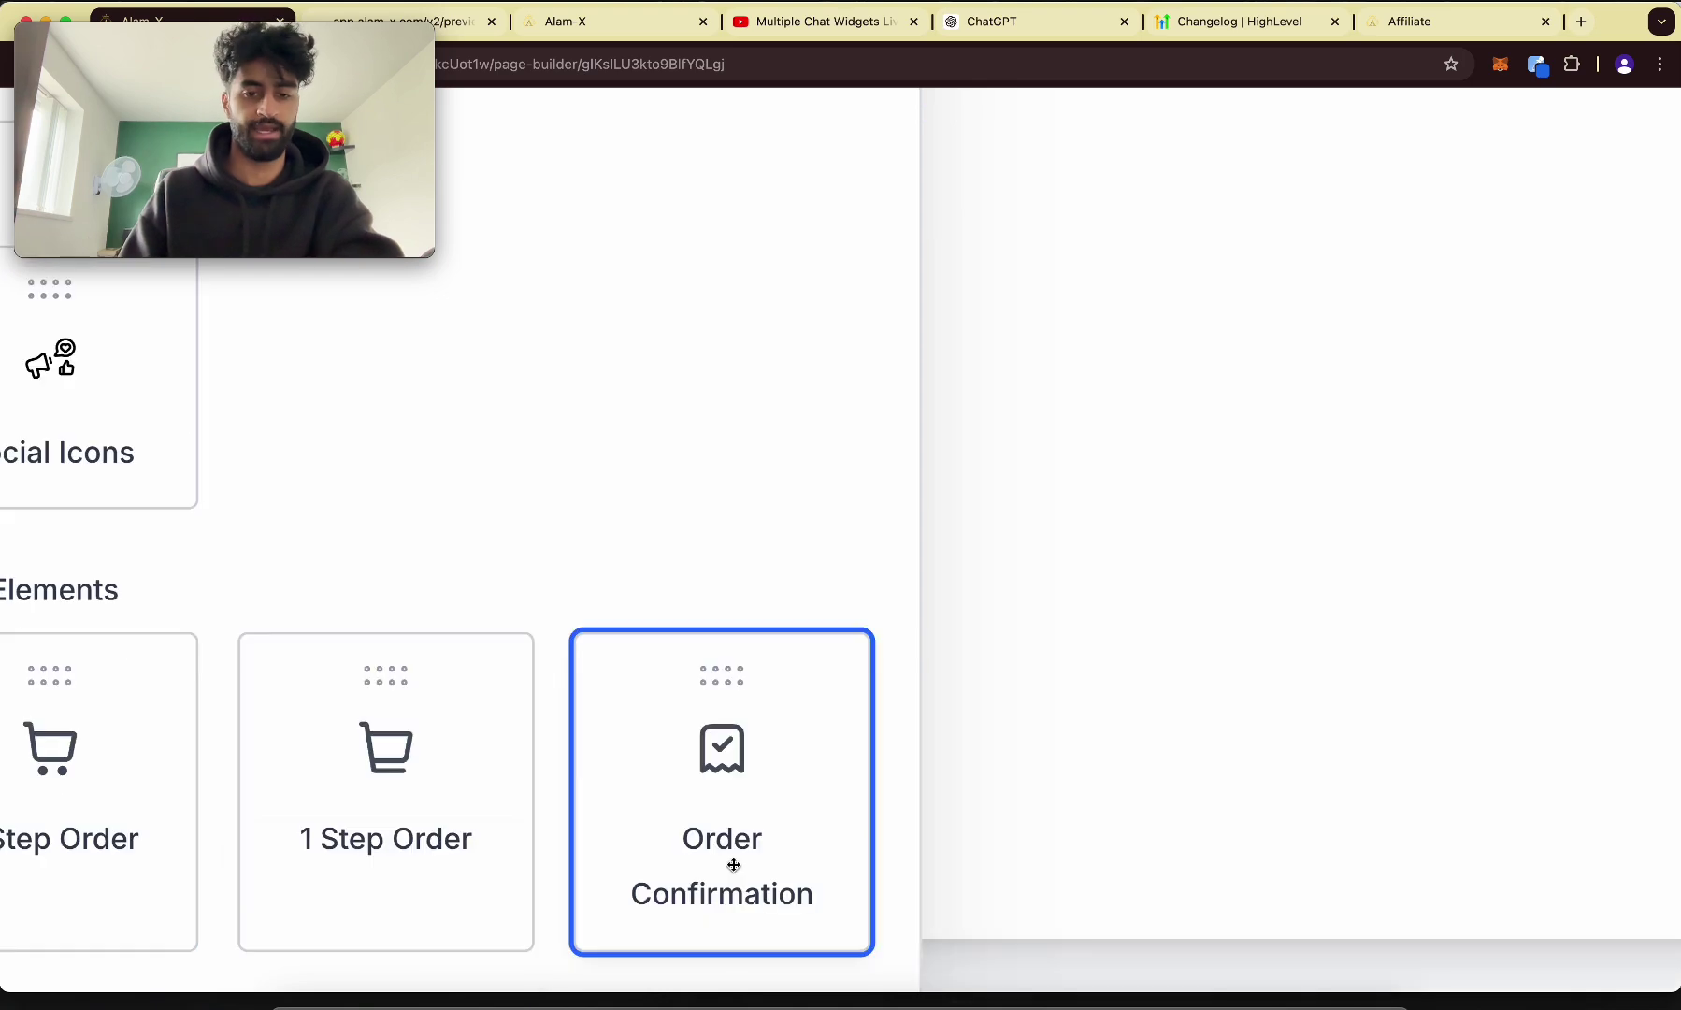
click(735, 865)
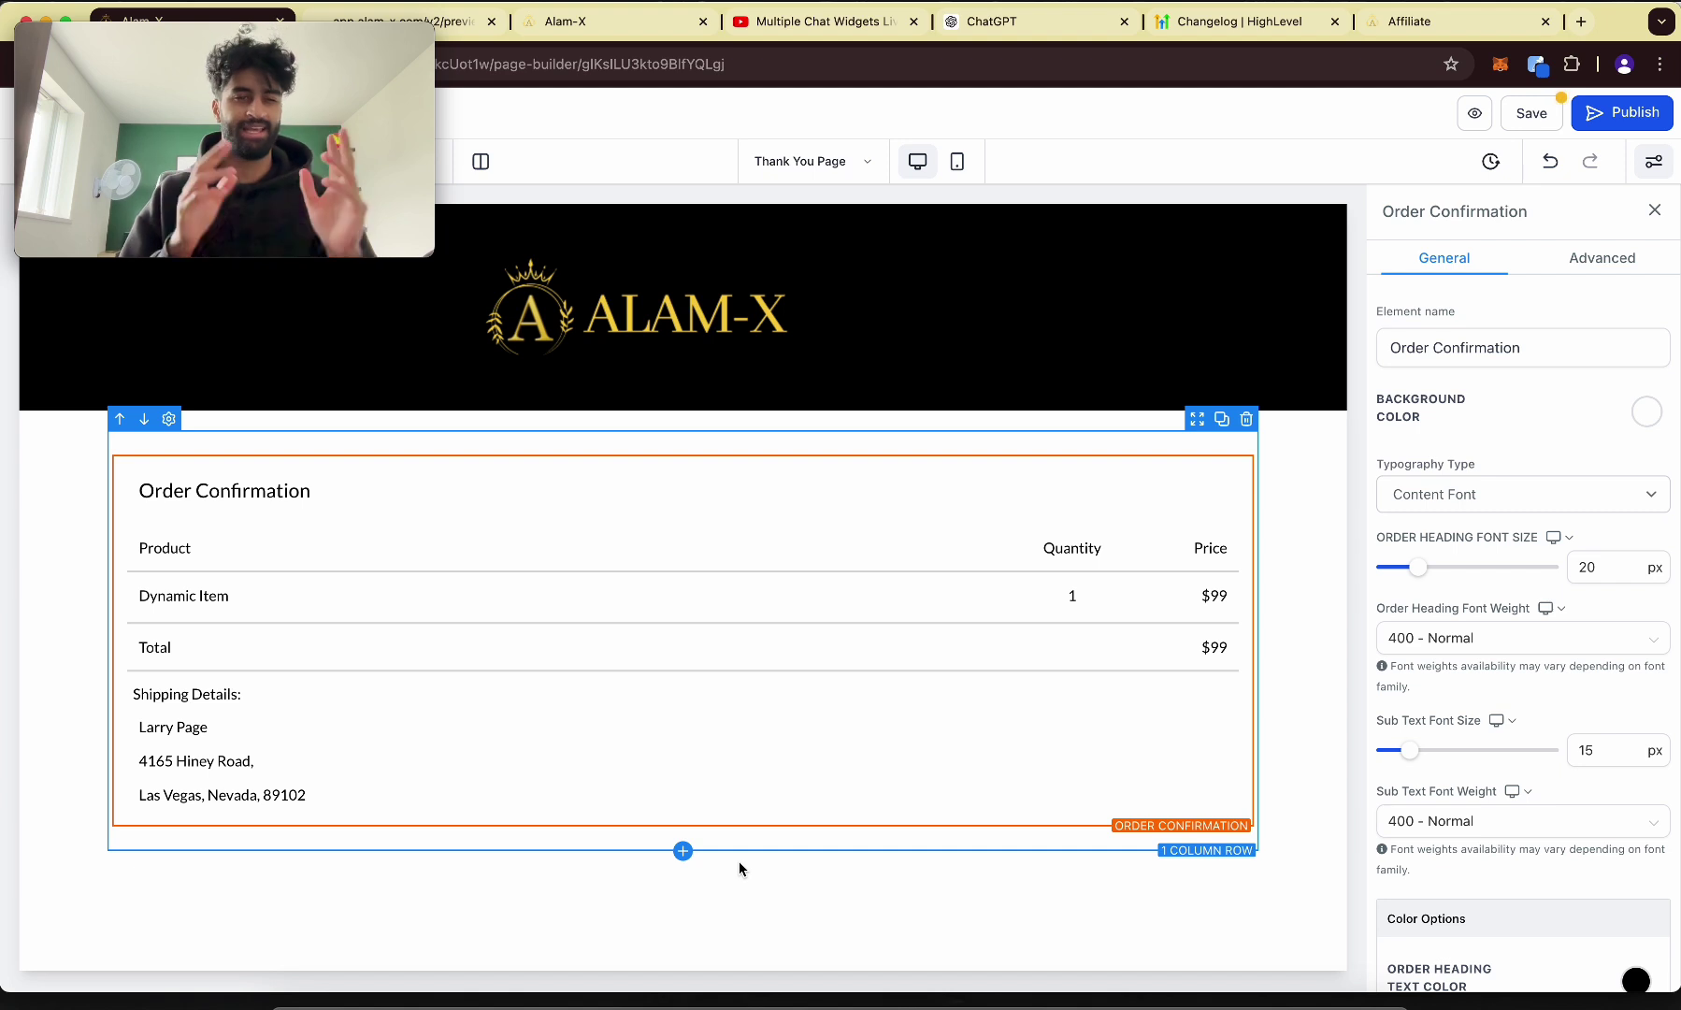
Add a headline above the order confirmation and replace its placeholder text with "Thank you for purchasing".
click(684, 827)
drag(263, 338, 617, 478)
triple_click(613, 480)
text(Thank you for purc)
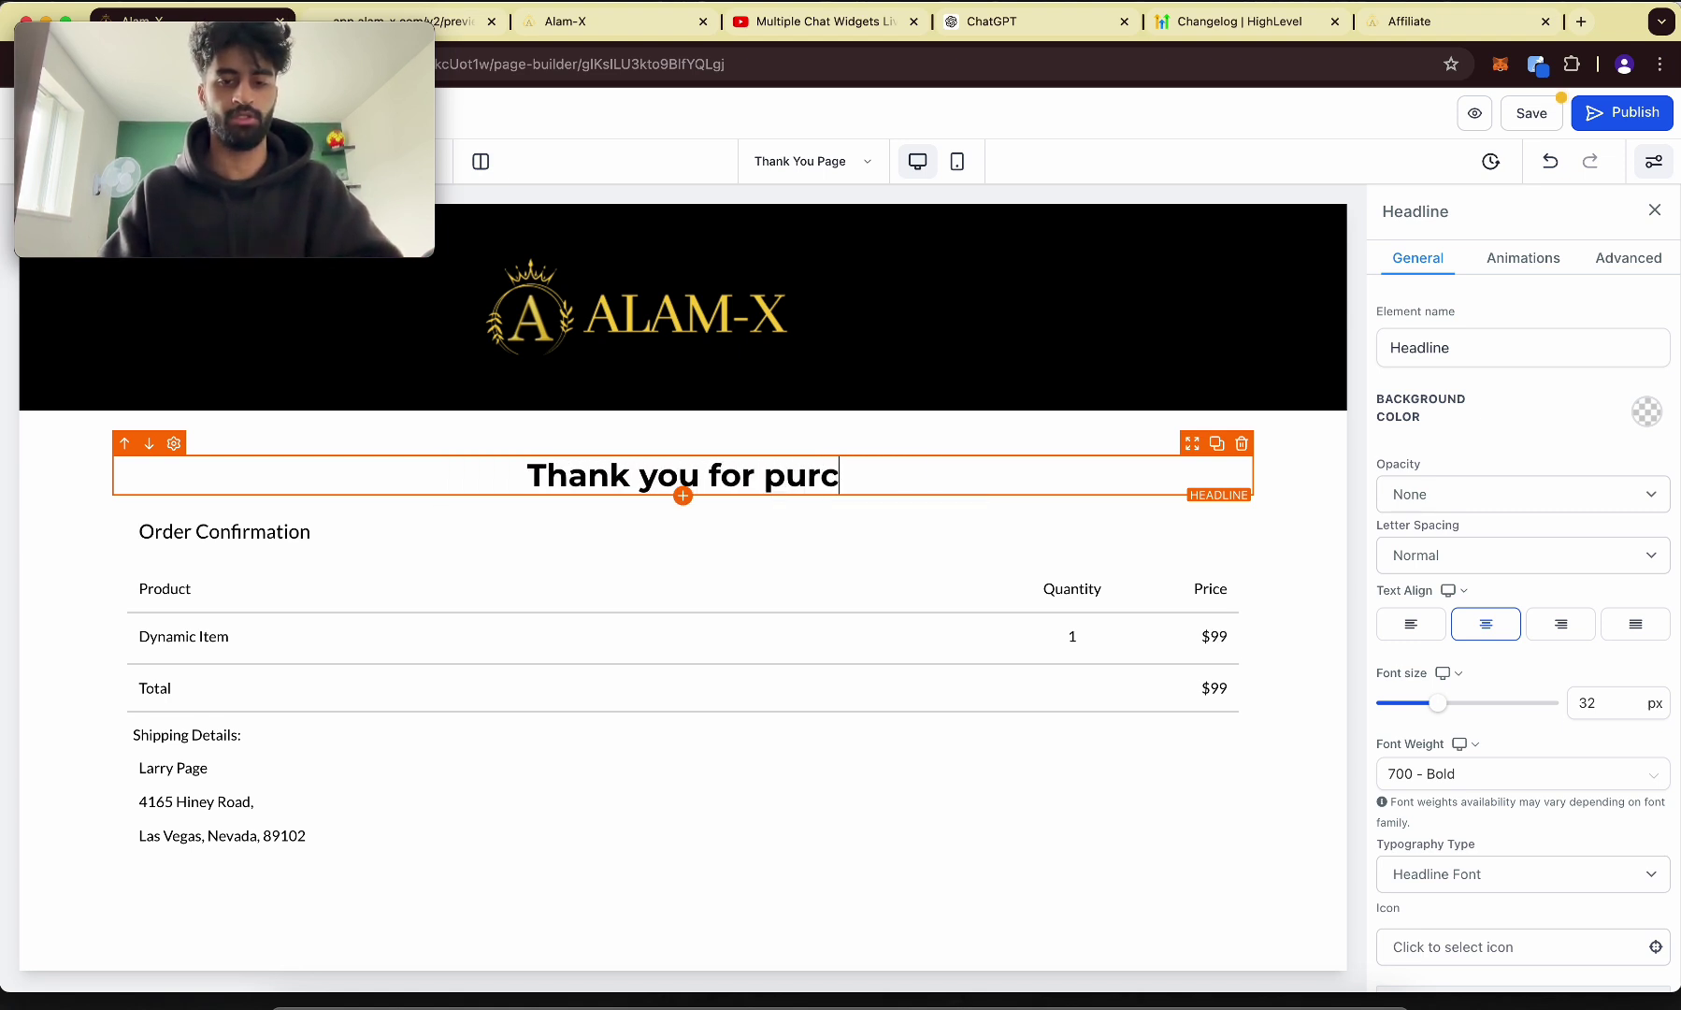
text(hasing)
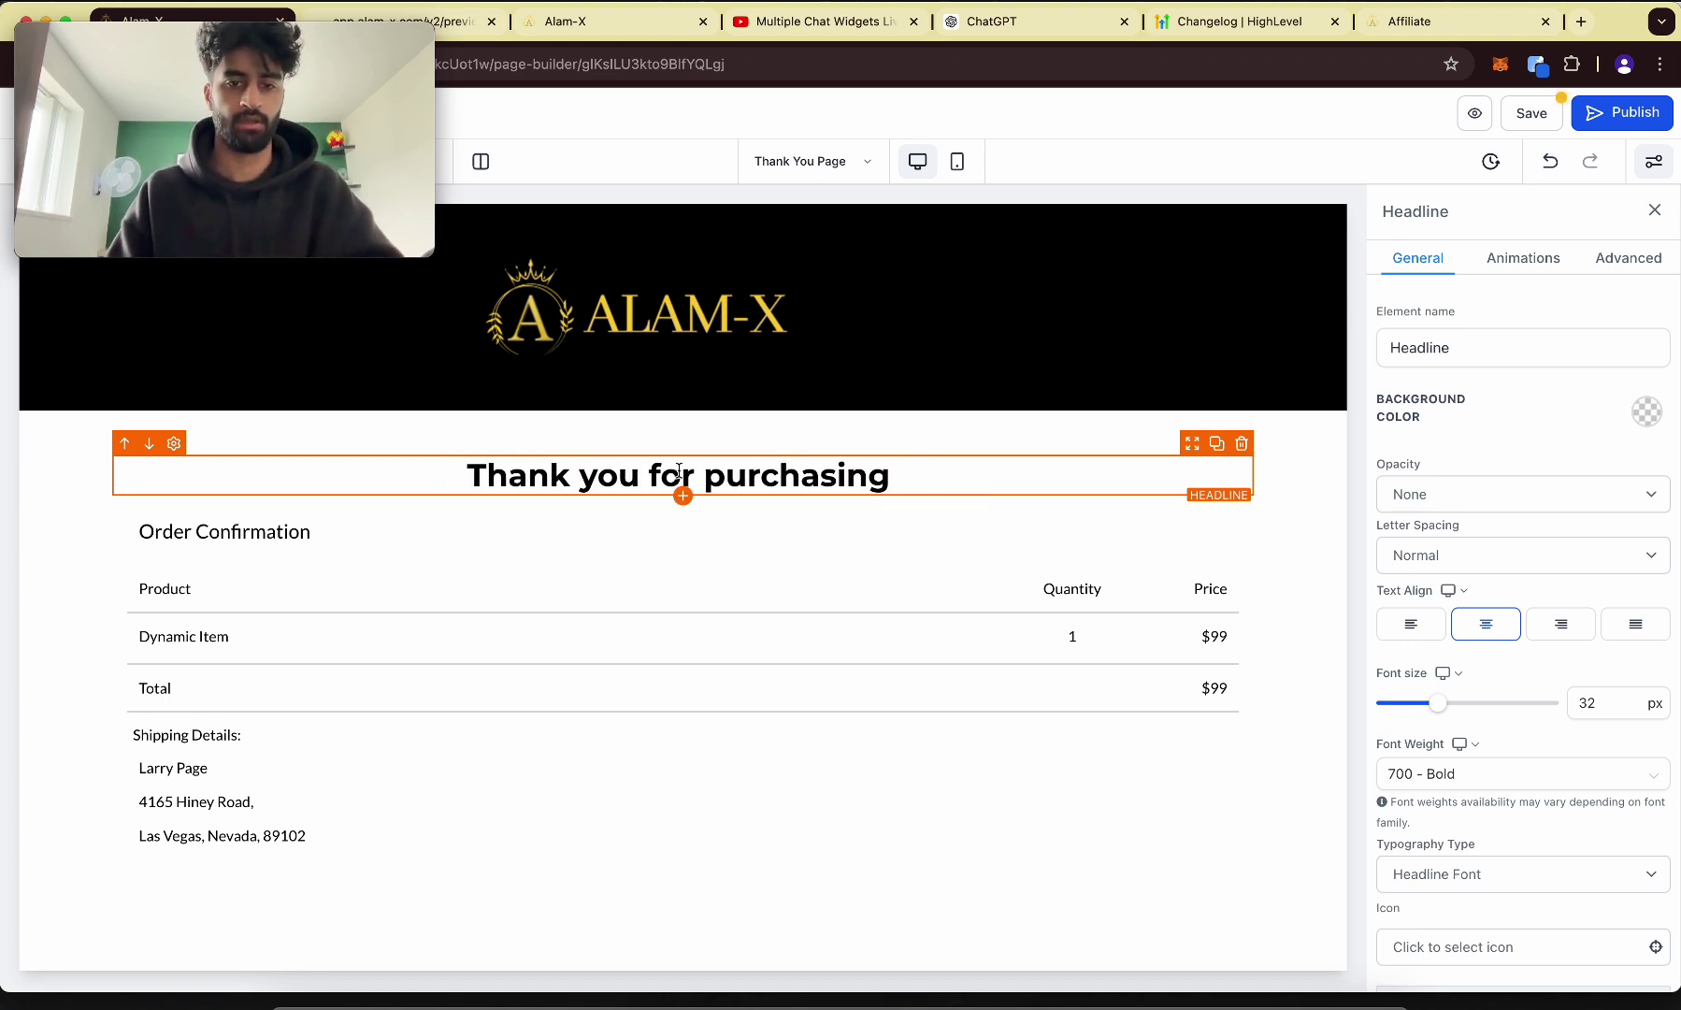
Add a sub-headline element directly below the "Thank you for purchasing" headline.
click(683, 496)
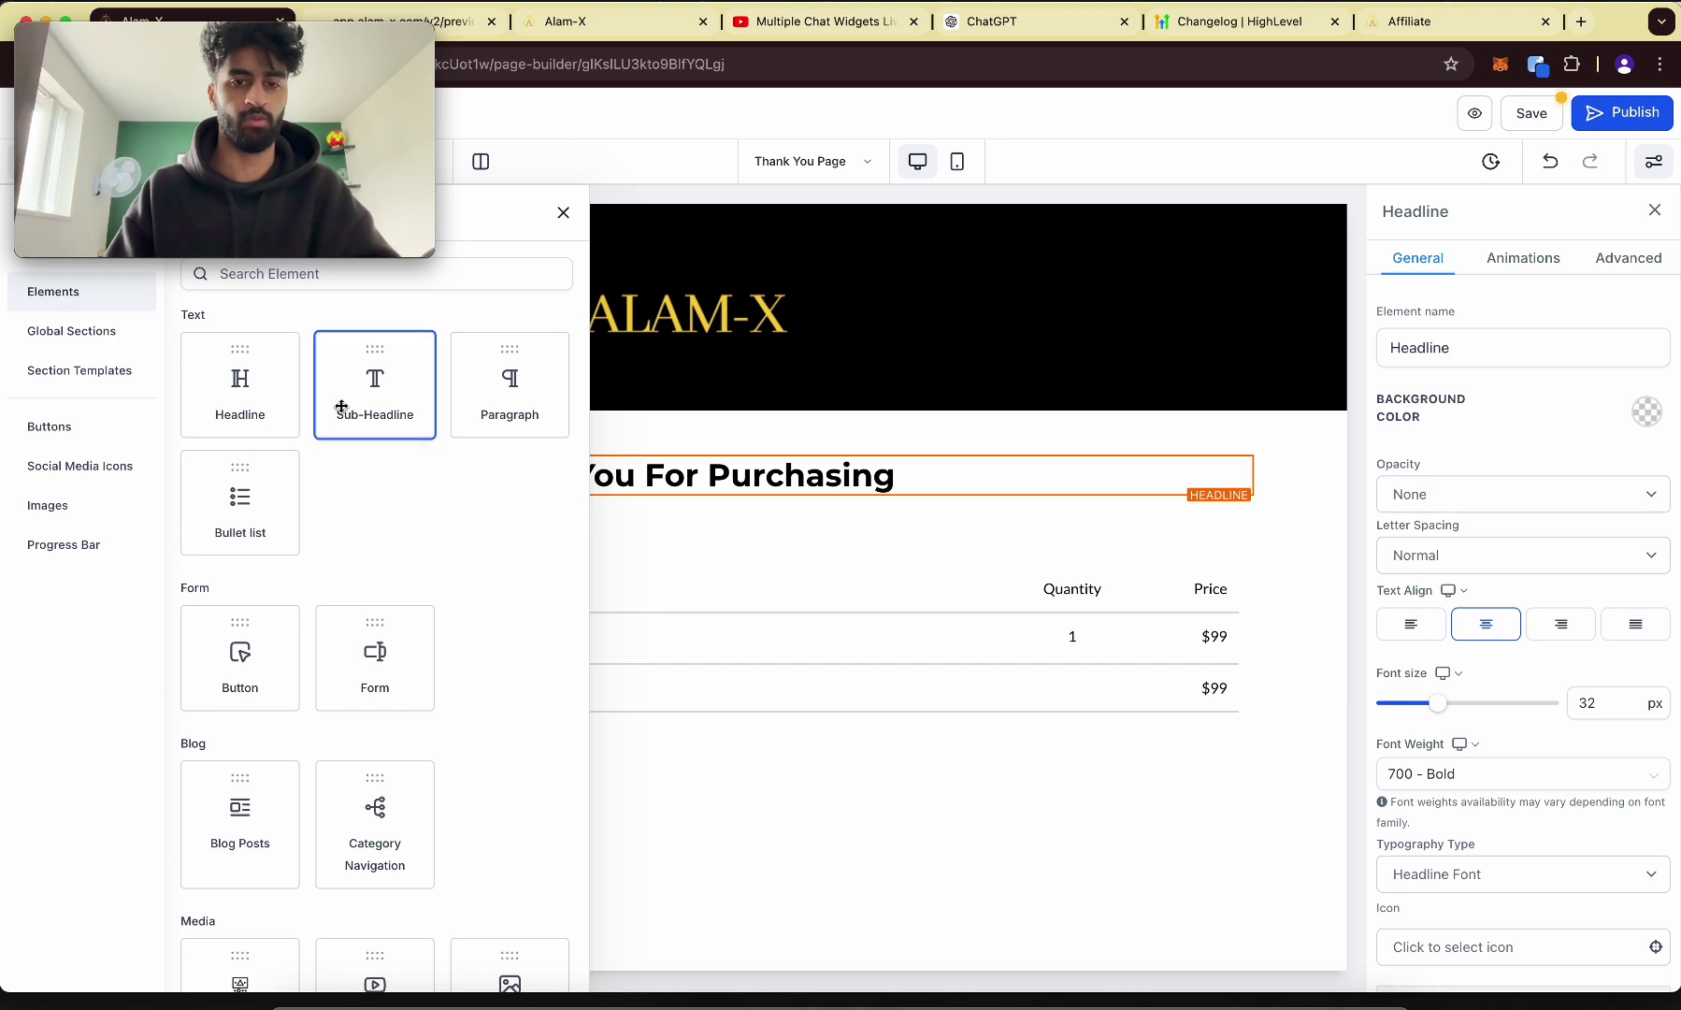
click(341, 406)
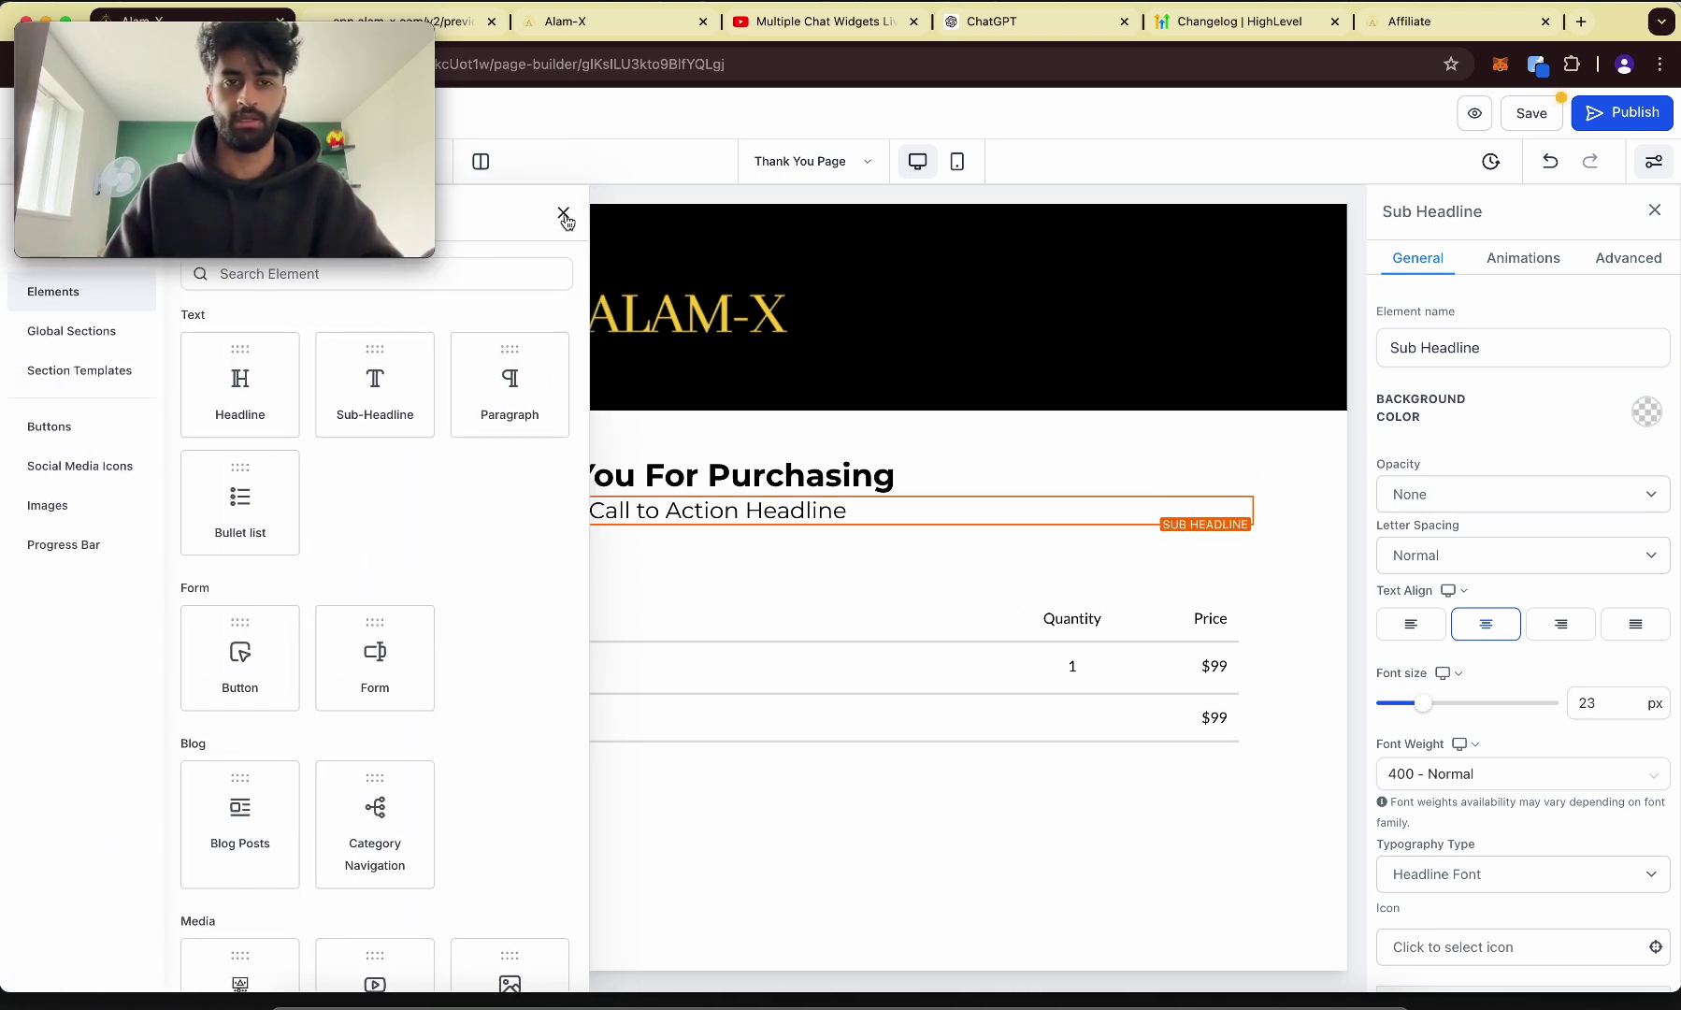
click(564, 214)
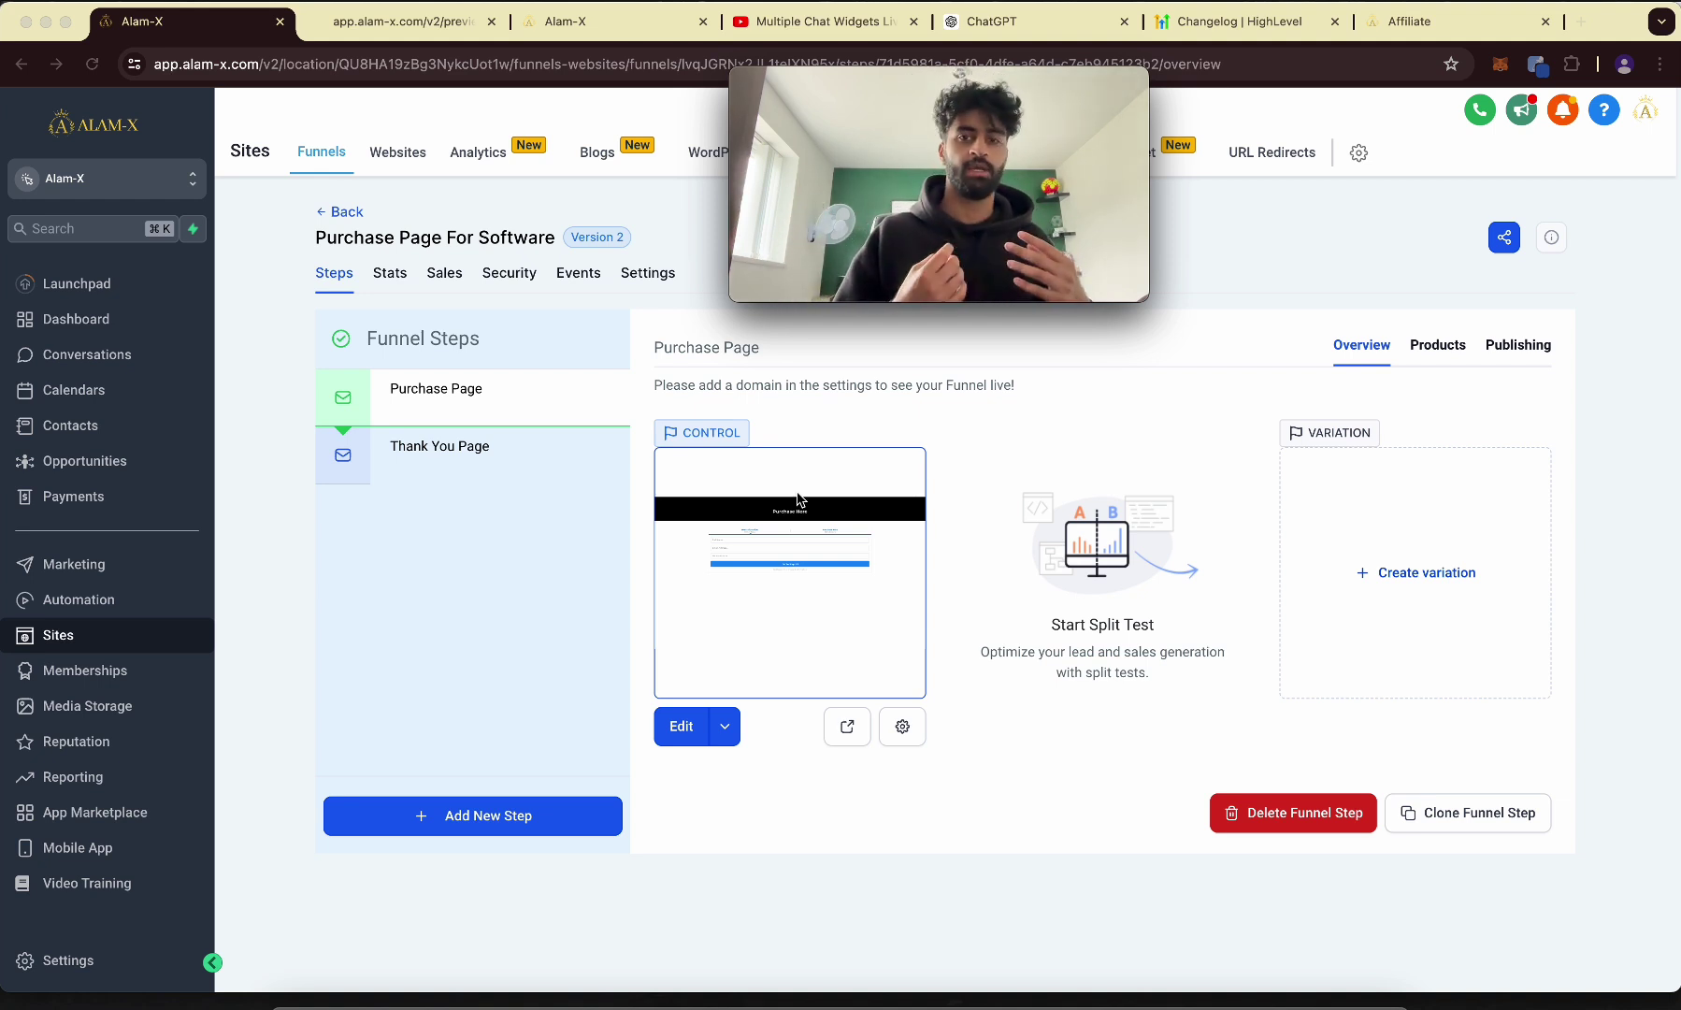
Open the payment settings and examine the automatic sales receipts option and the receipt fields.
click(150, 498)
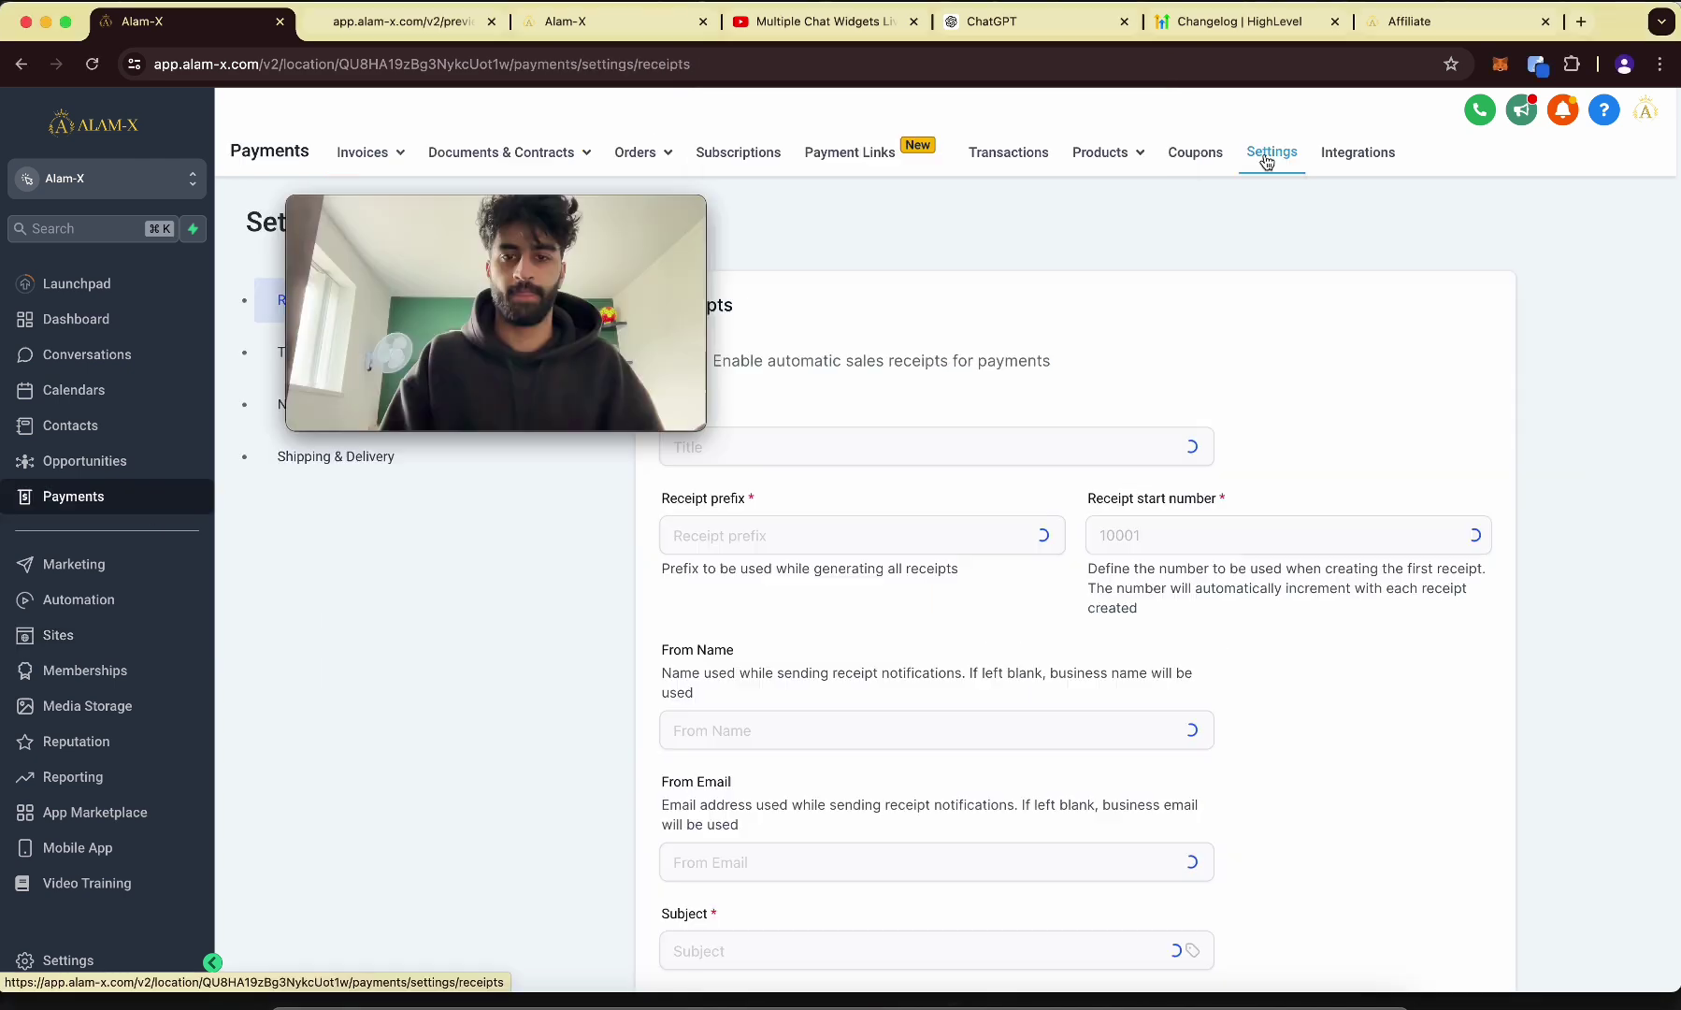
drag(655, 309, 512, 282)
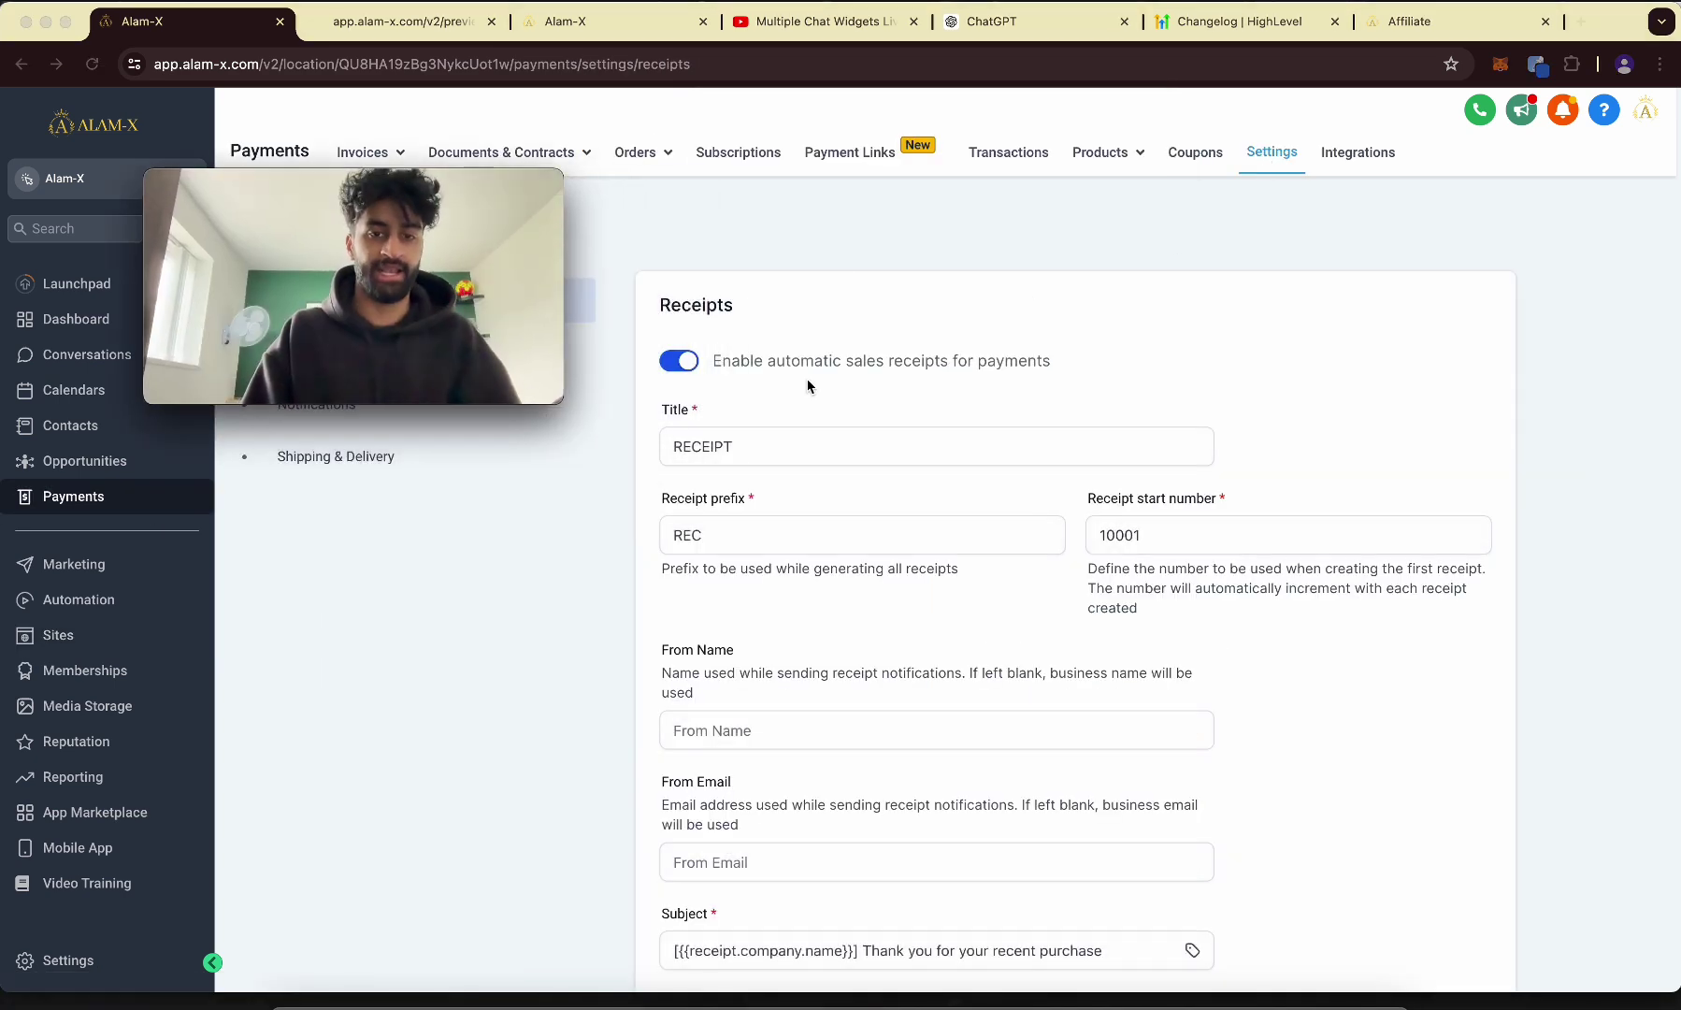
click(728, 365)
scroll(727, 365, up, 5)
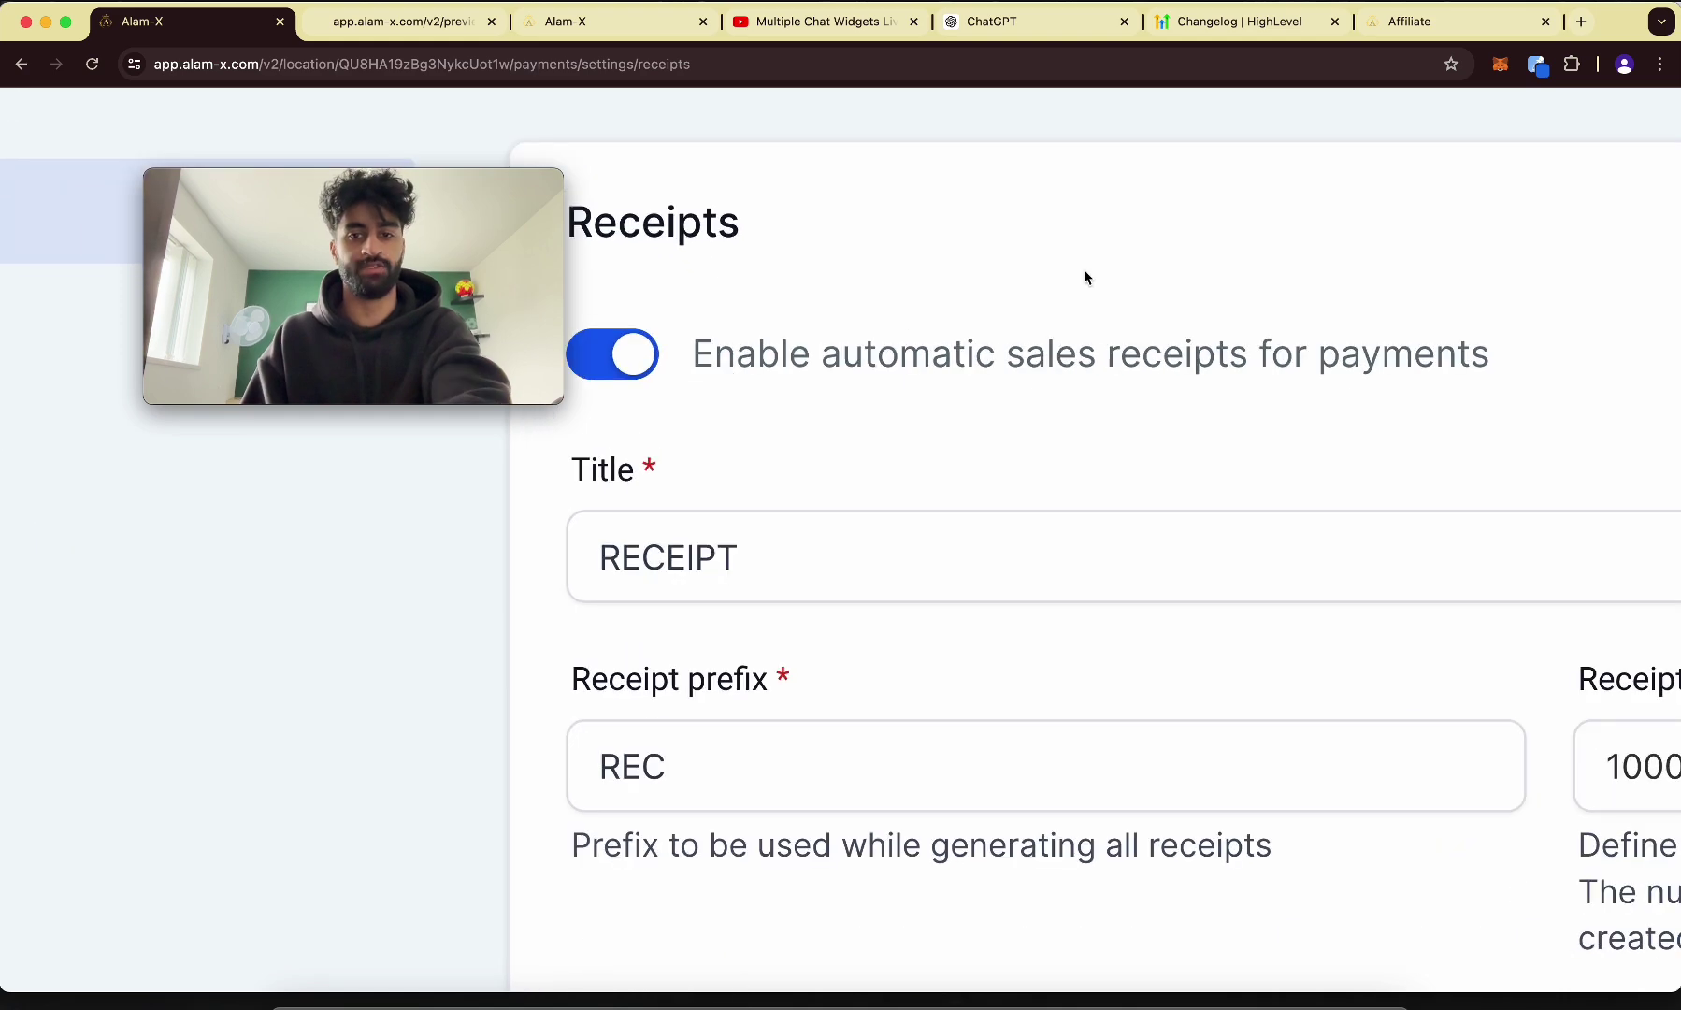
scroll(942, 362, down, 5)
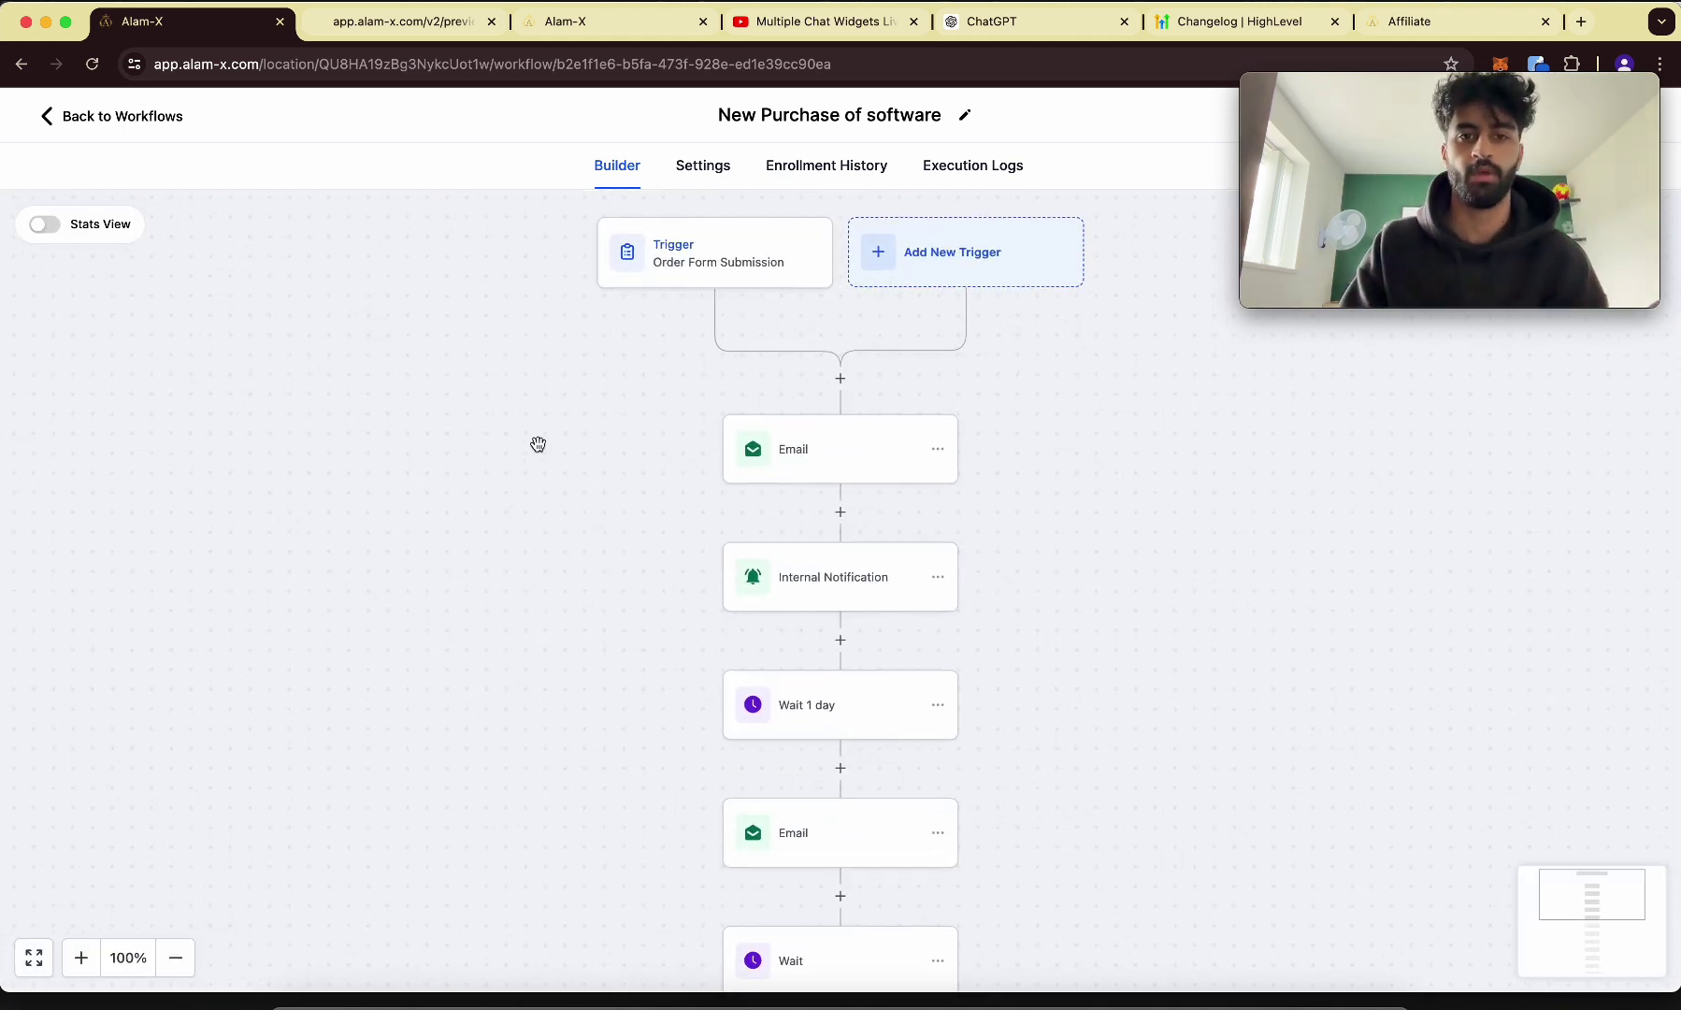
Review the funnel, page, product and submission type filters of the Order Form Submission trigger, discarding an empty extra filter.
click(660, 281)
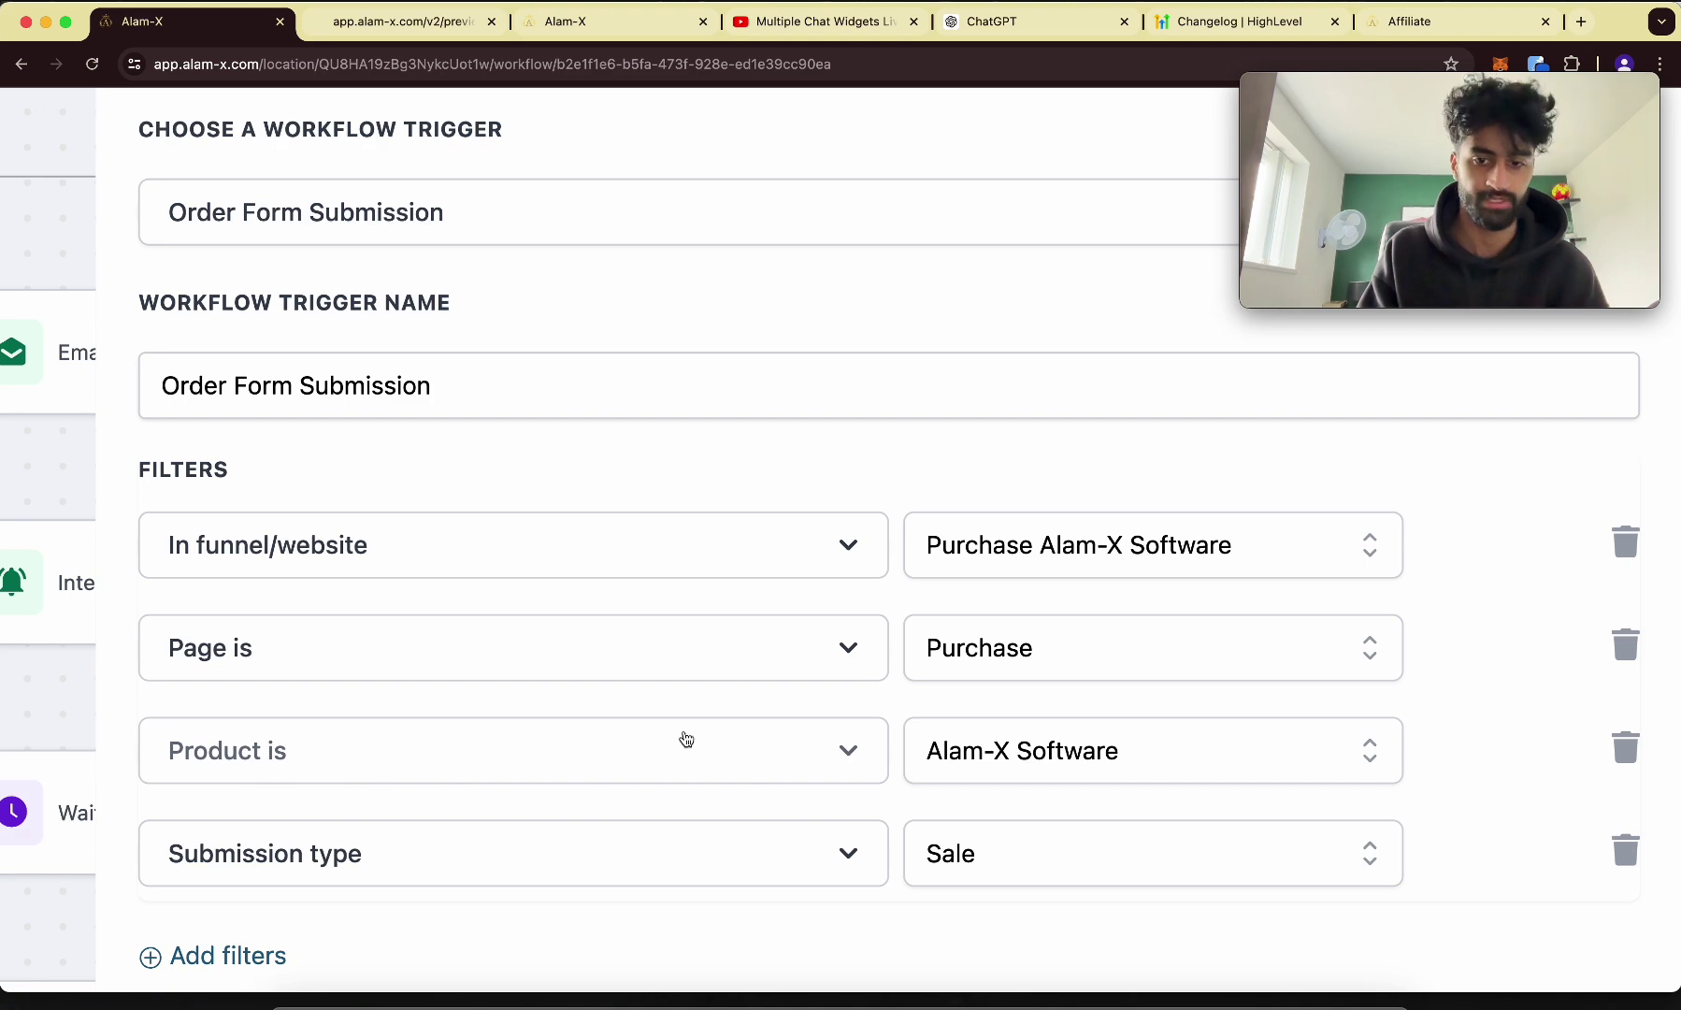
scroll(810, 714, down, 3)
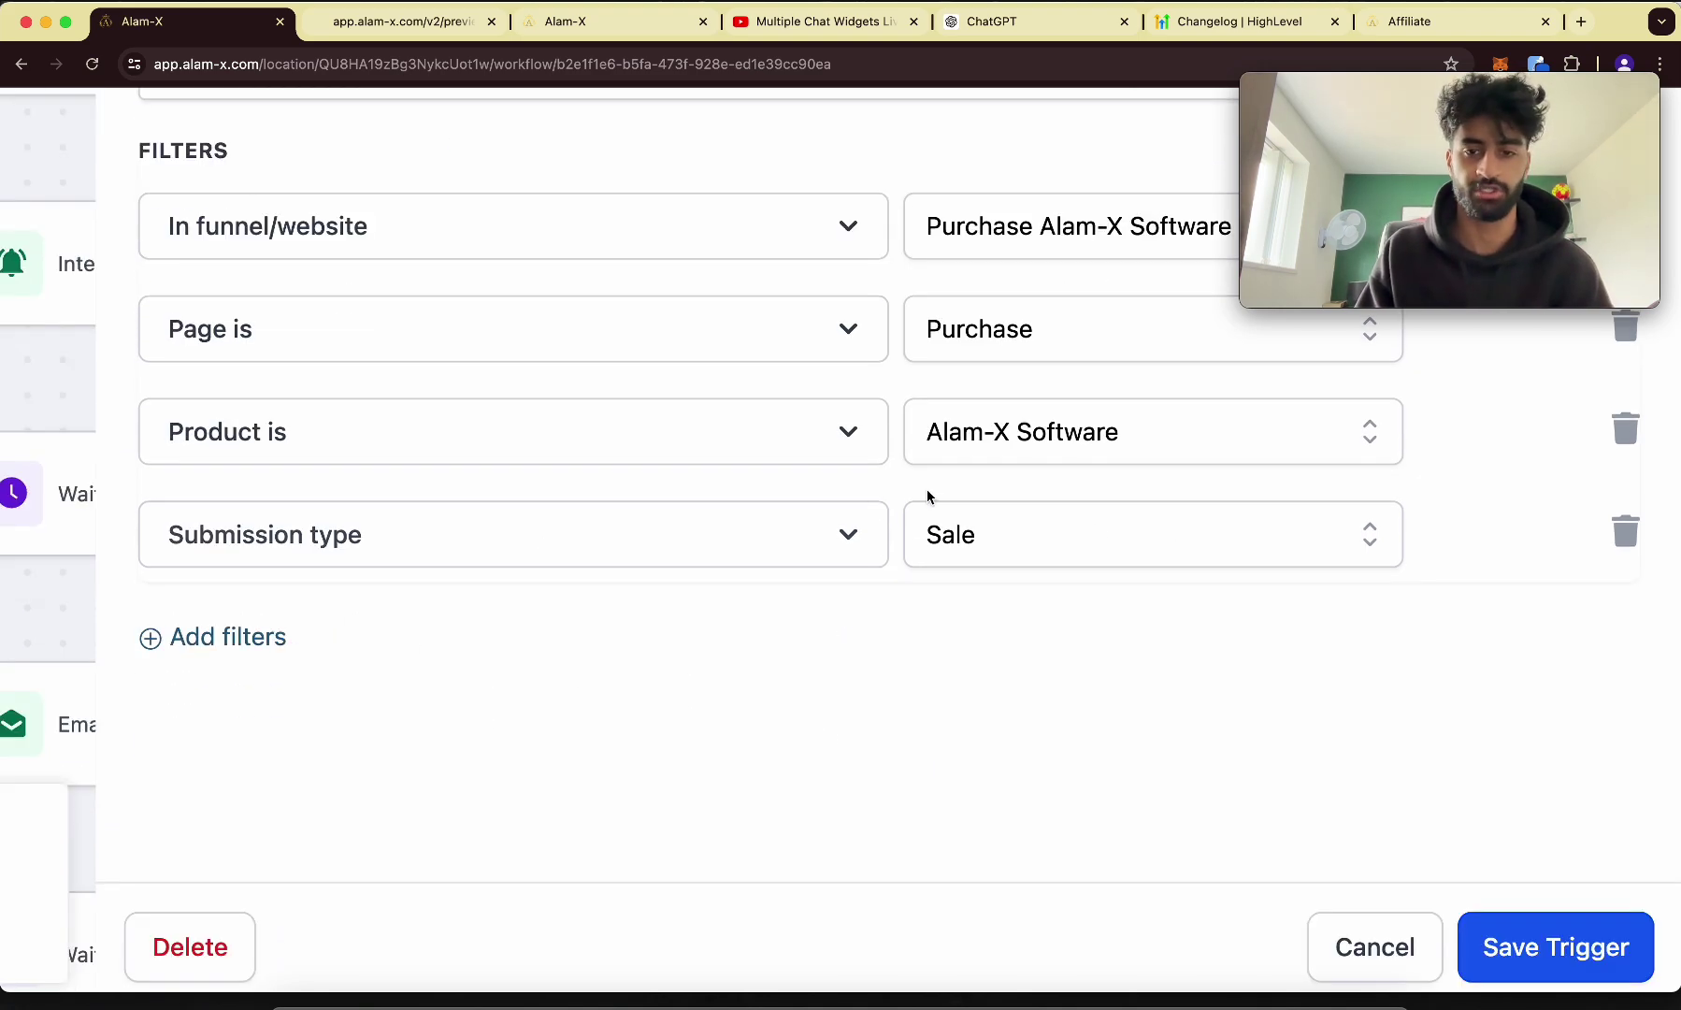
click(229, 638)
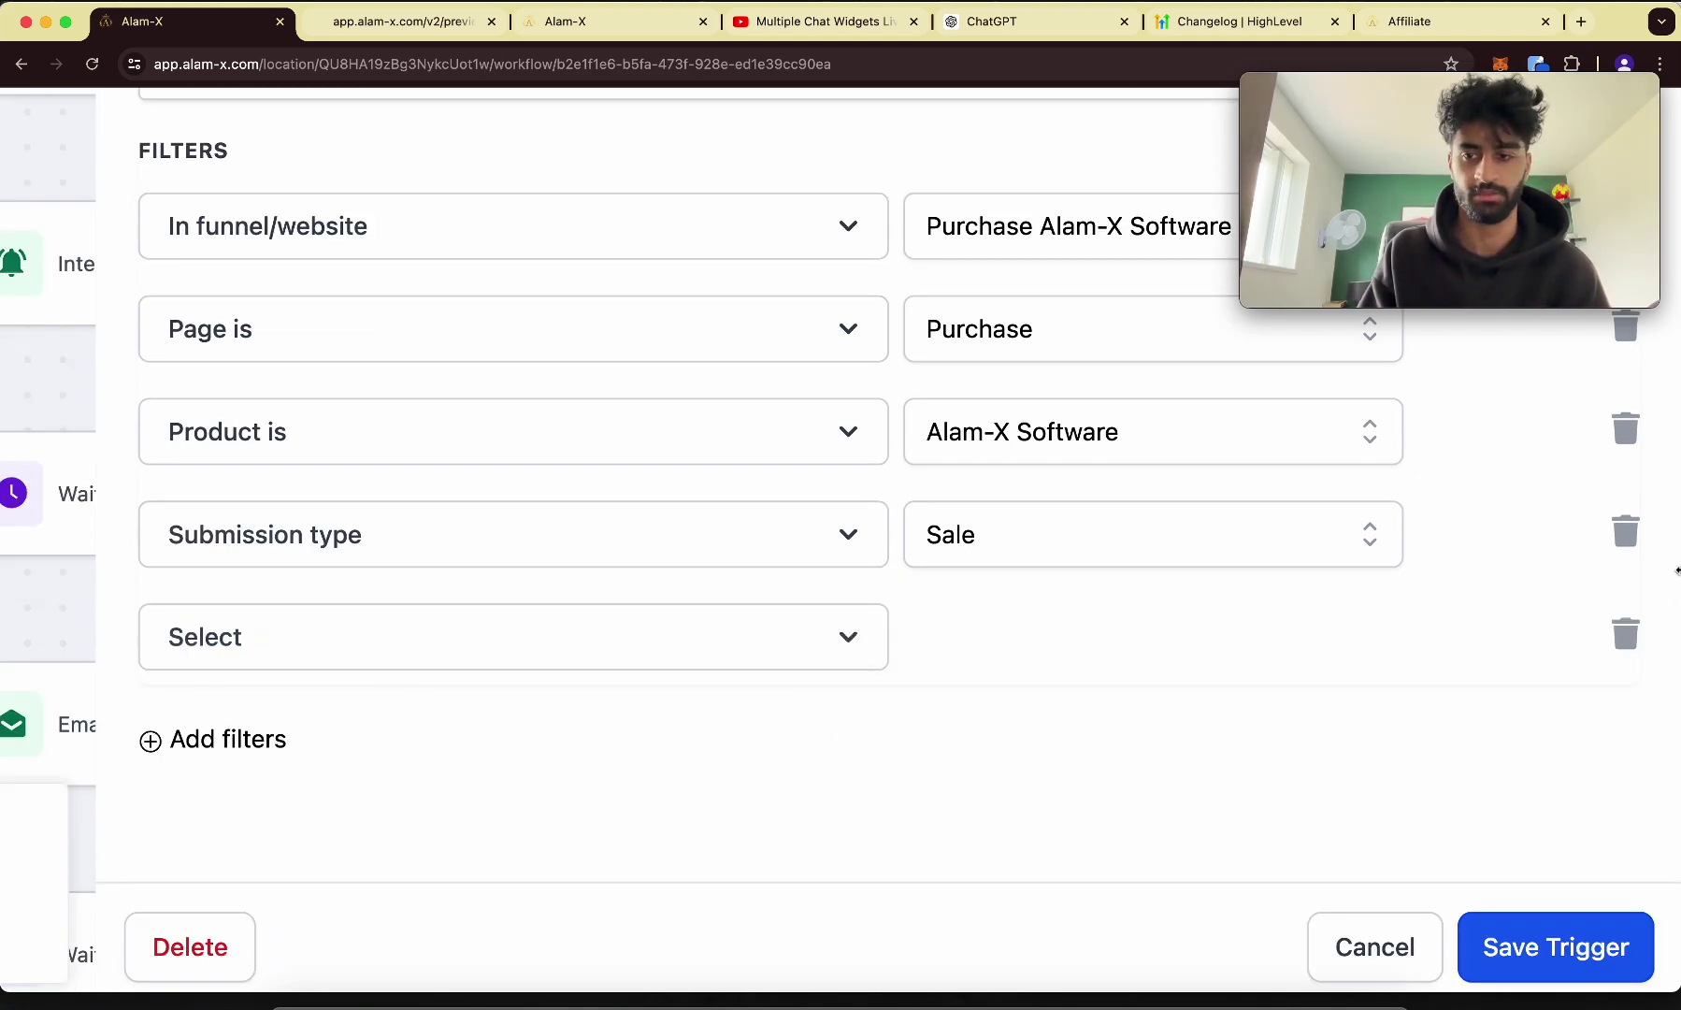
click(1627, 639)
scroll(1627, 641, down, 3)
click(1634, 939)
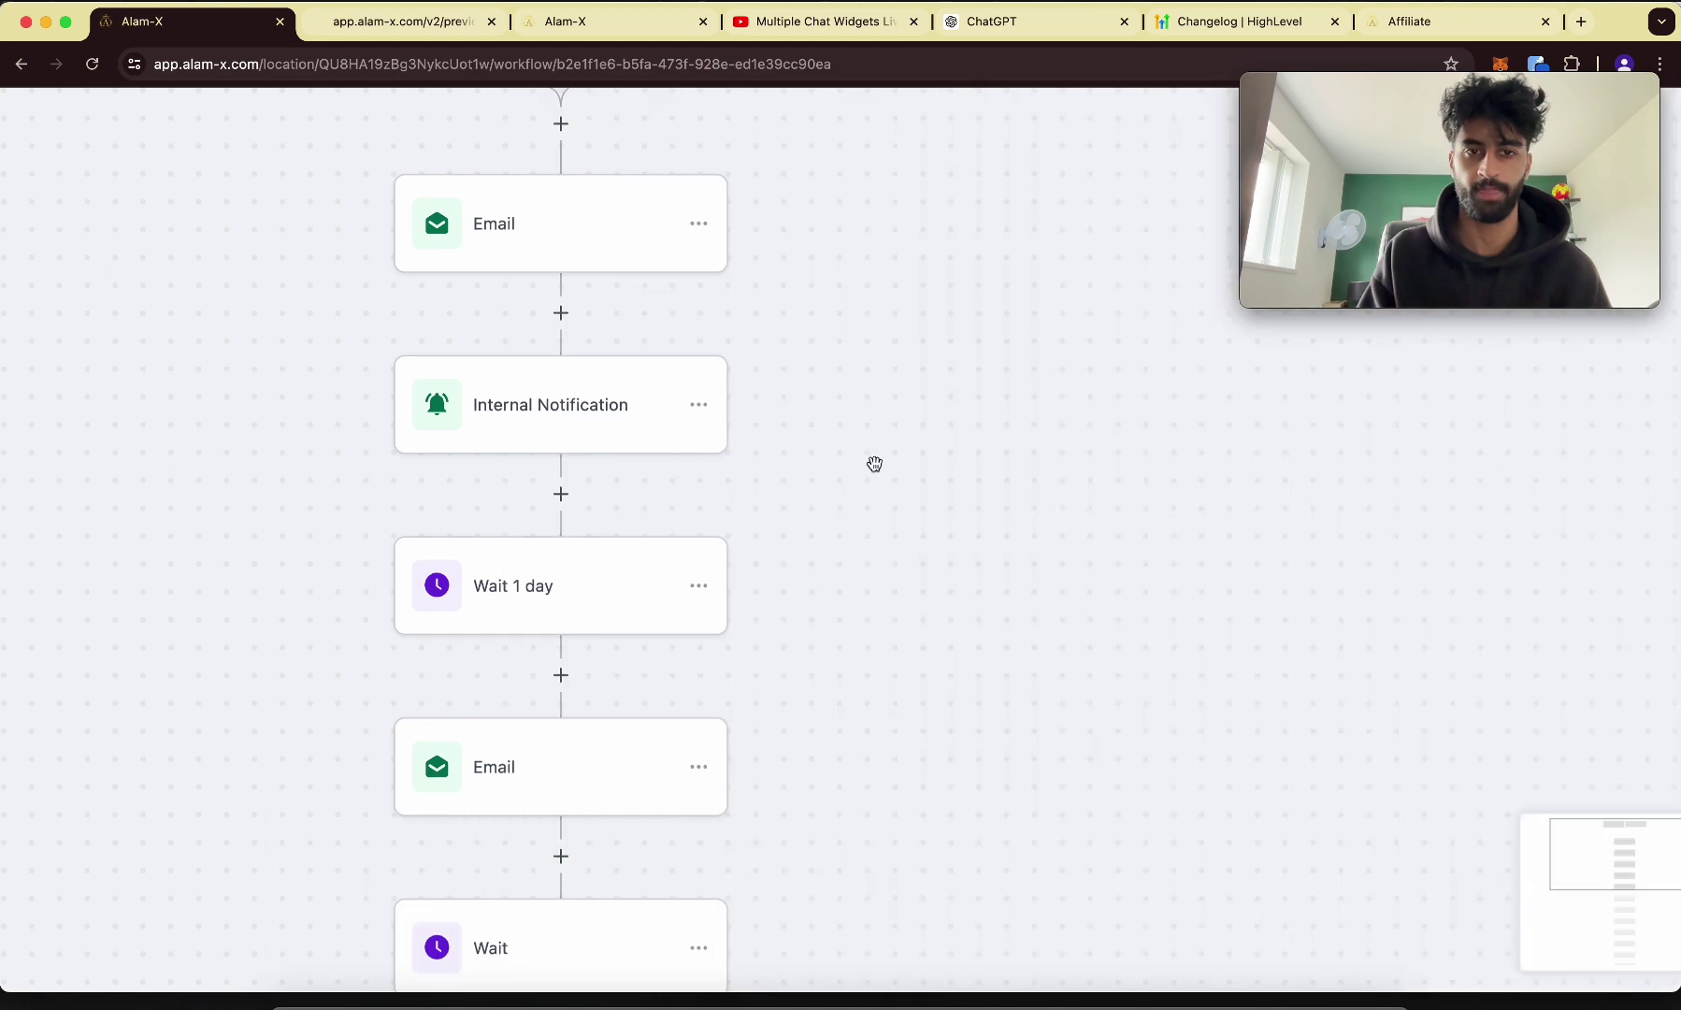
Look over the workflow's action sequence and examine the sender, subject and template of the first Email action.
scroll(874, 464, down, 5)
scroll(856, 503, up, 3)
scroll(799, 645, up, 5)
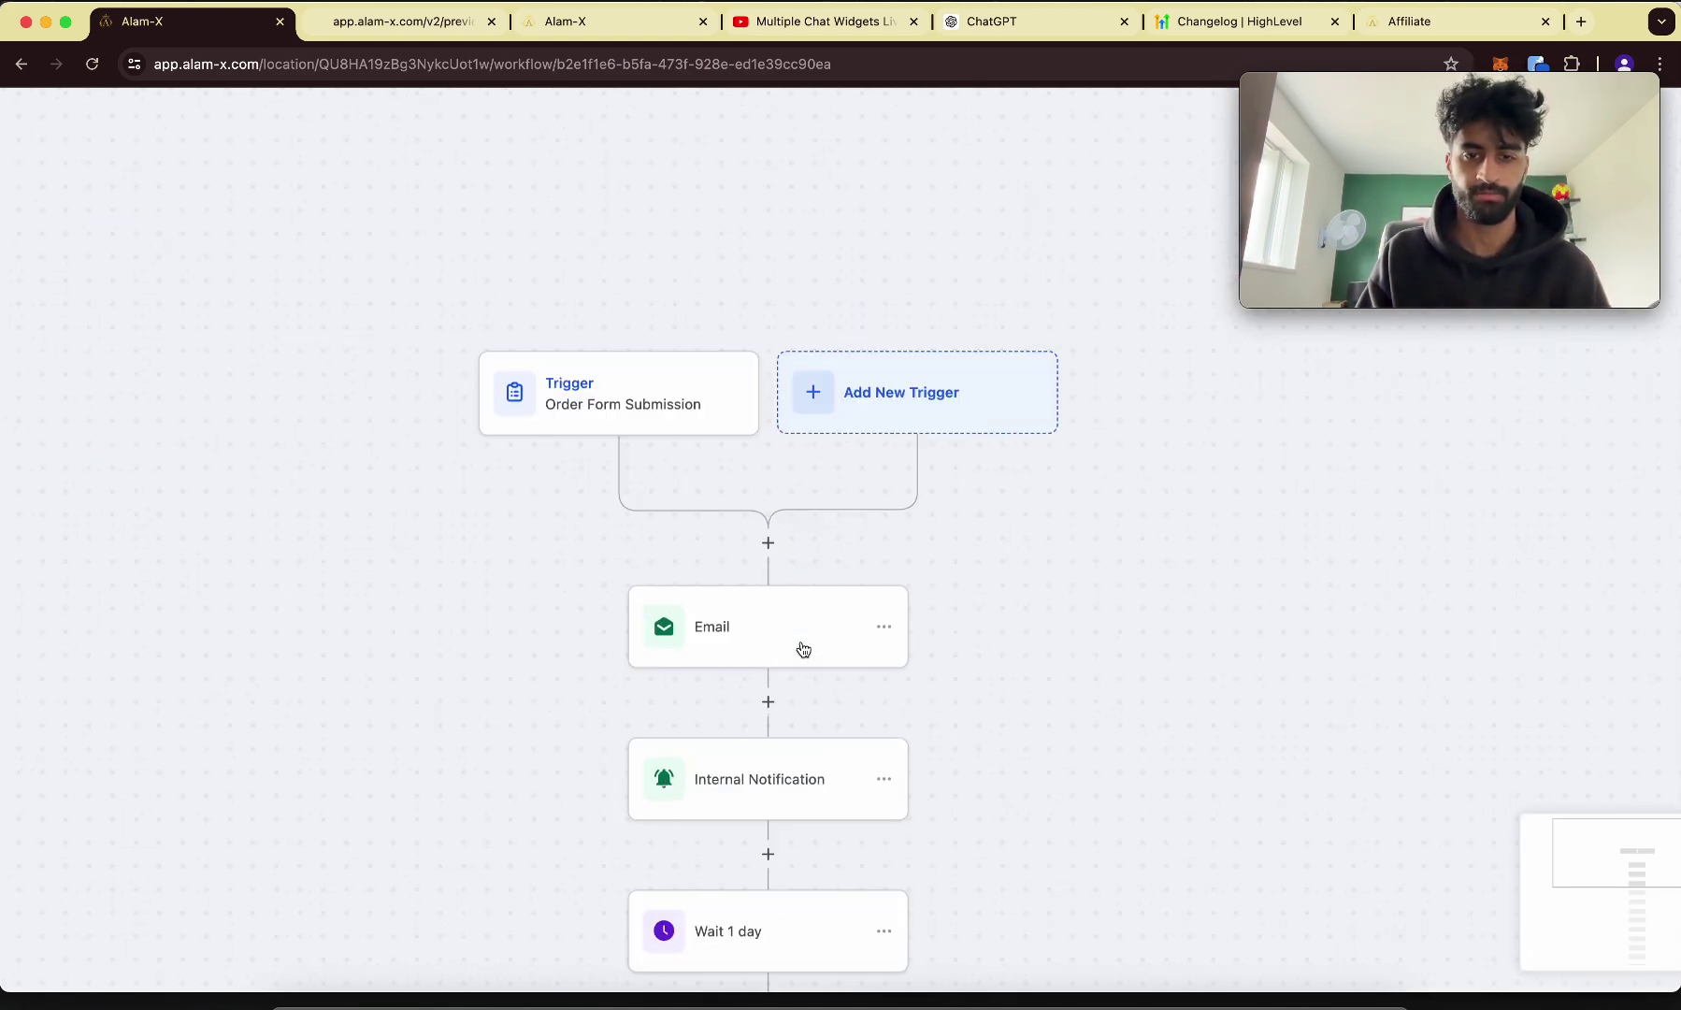
click(736, 603)
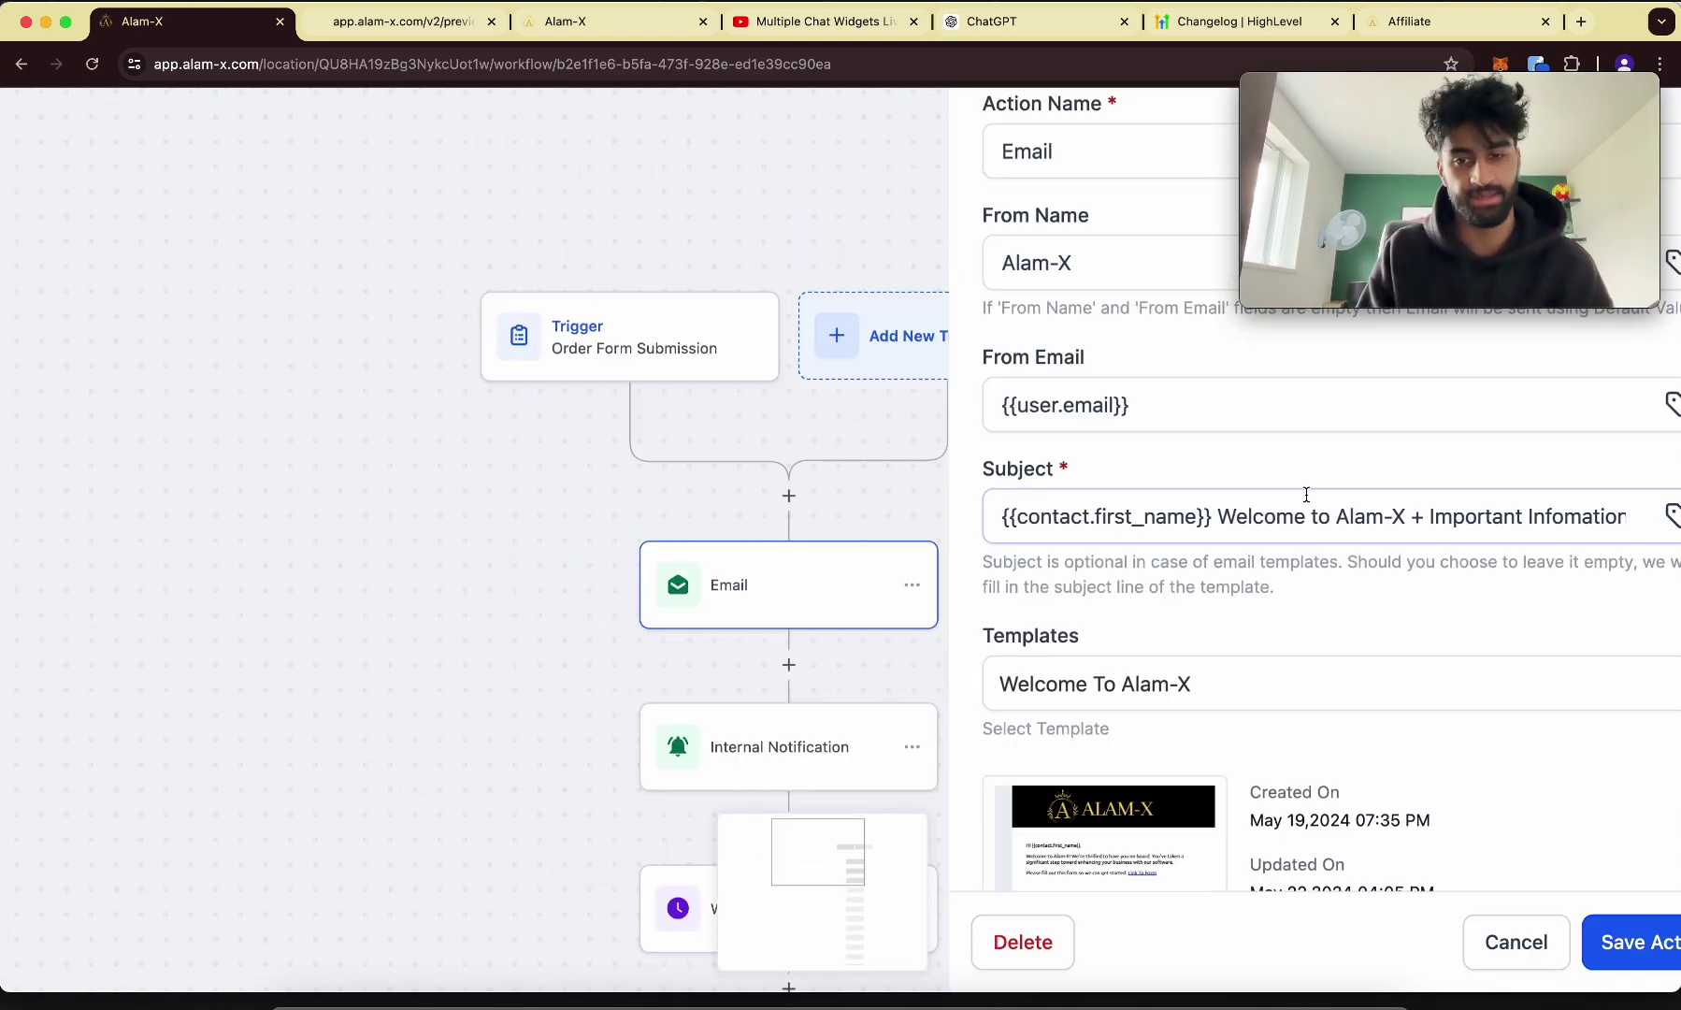
scroll(1306, 494, down, 5)
scroll(1488, 534, up, 5)
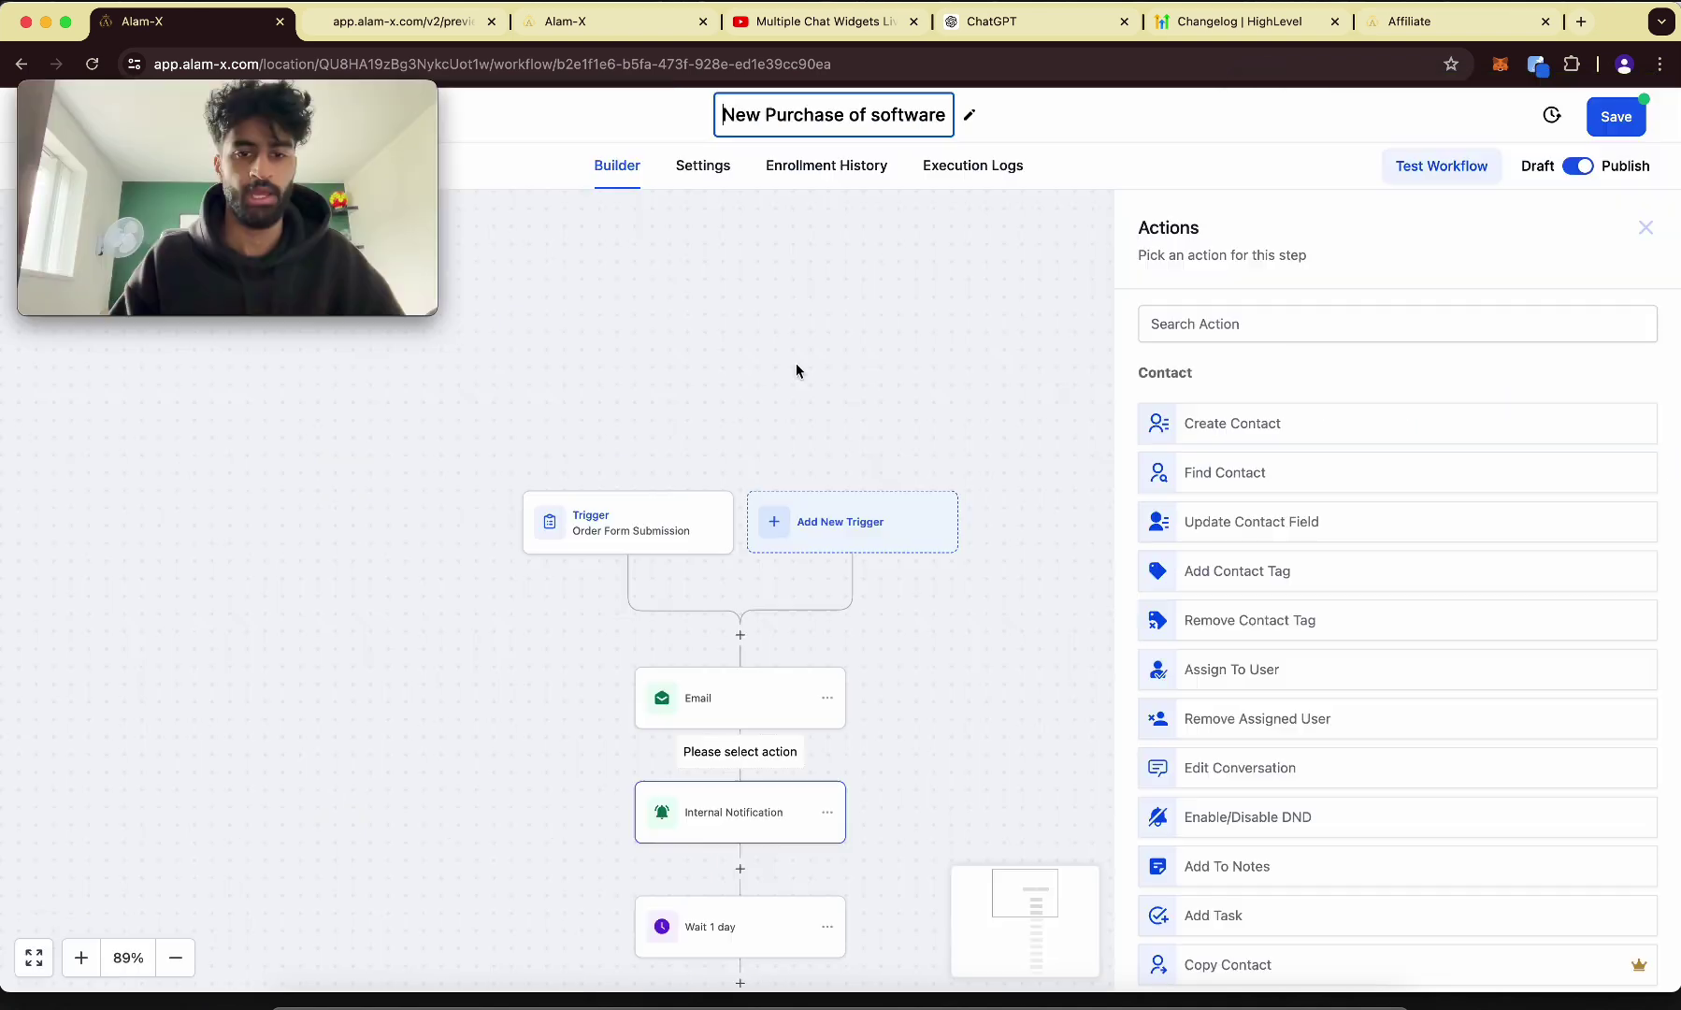
Search the available actions for "INTER" for a step between the first email and the internal notification.
scroll(814, 574, down, 4)
click(1180, 332)
text(INTER)
Examine the existing Internal Notification action's notification type, title and message, keeping the type as Notification.
click(769, 643)
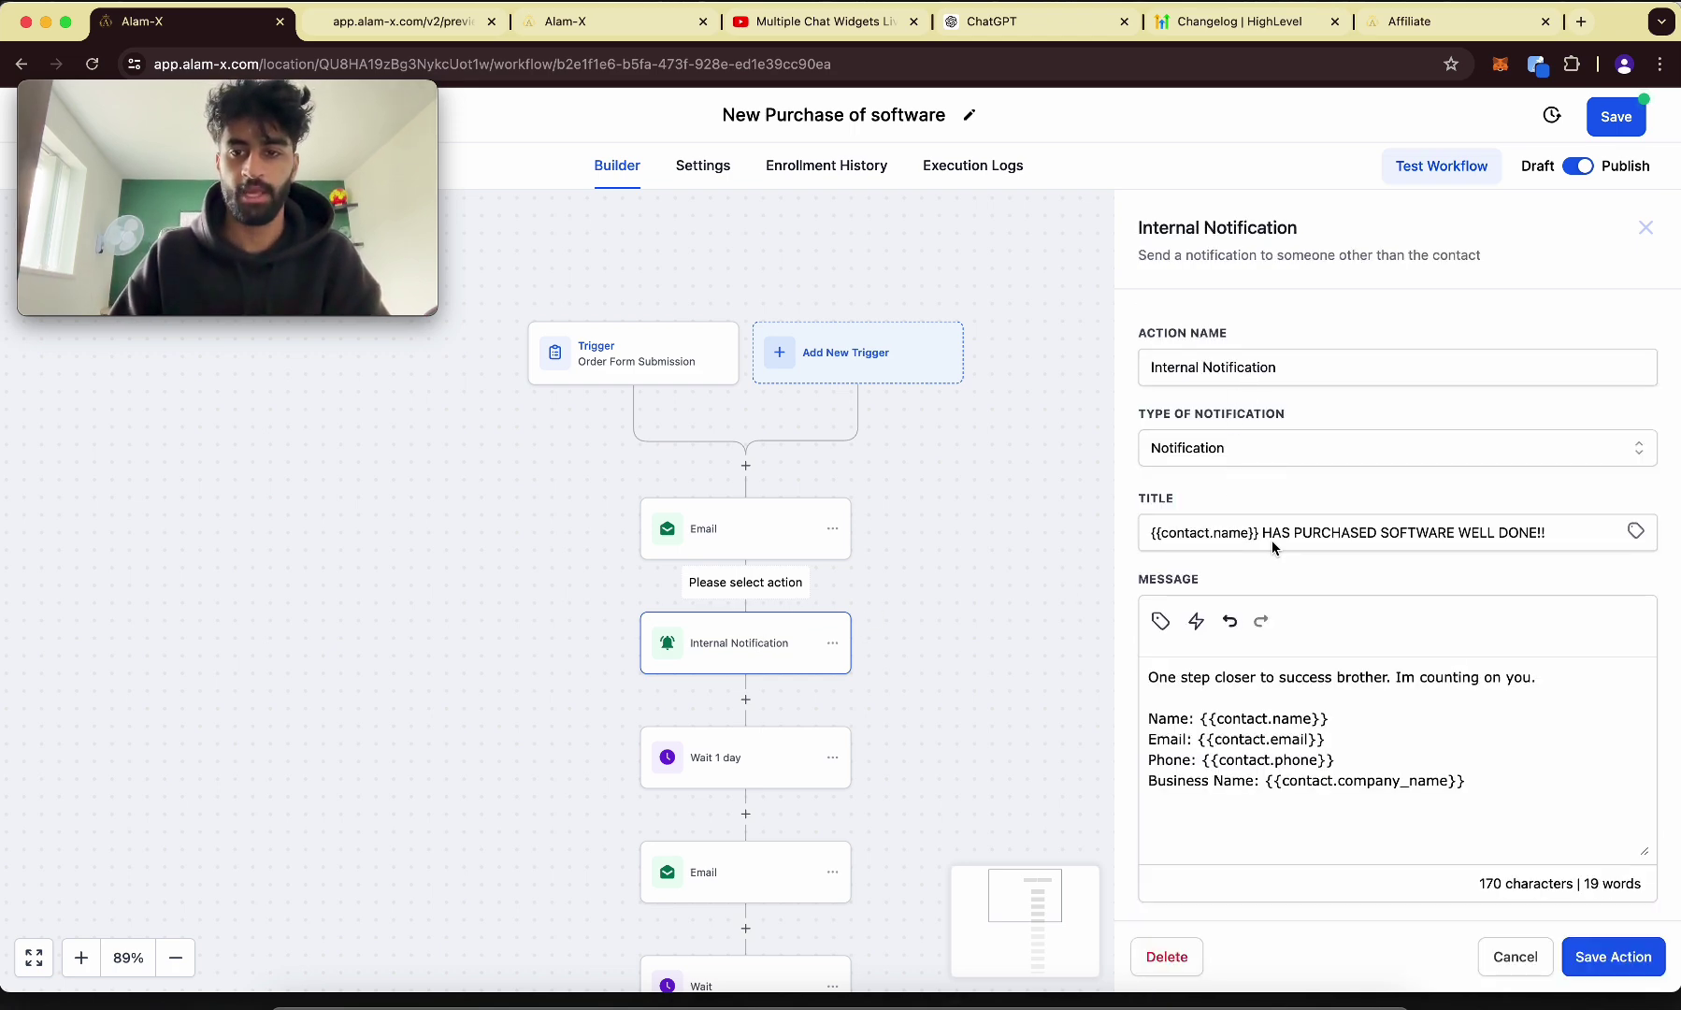
click(1213, 452)
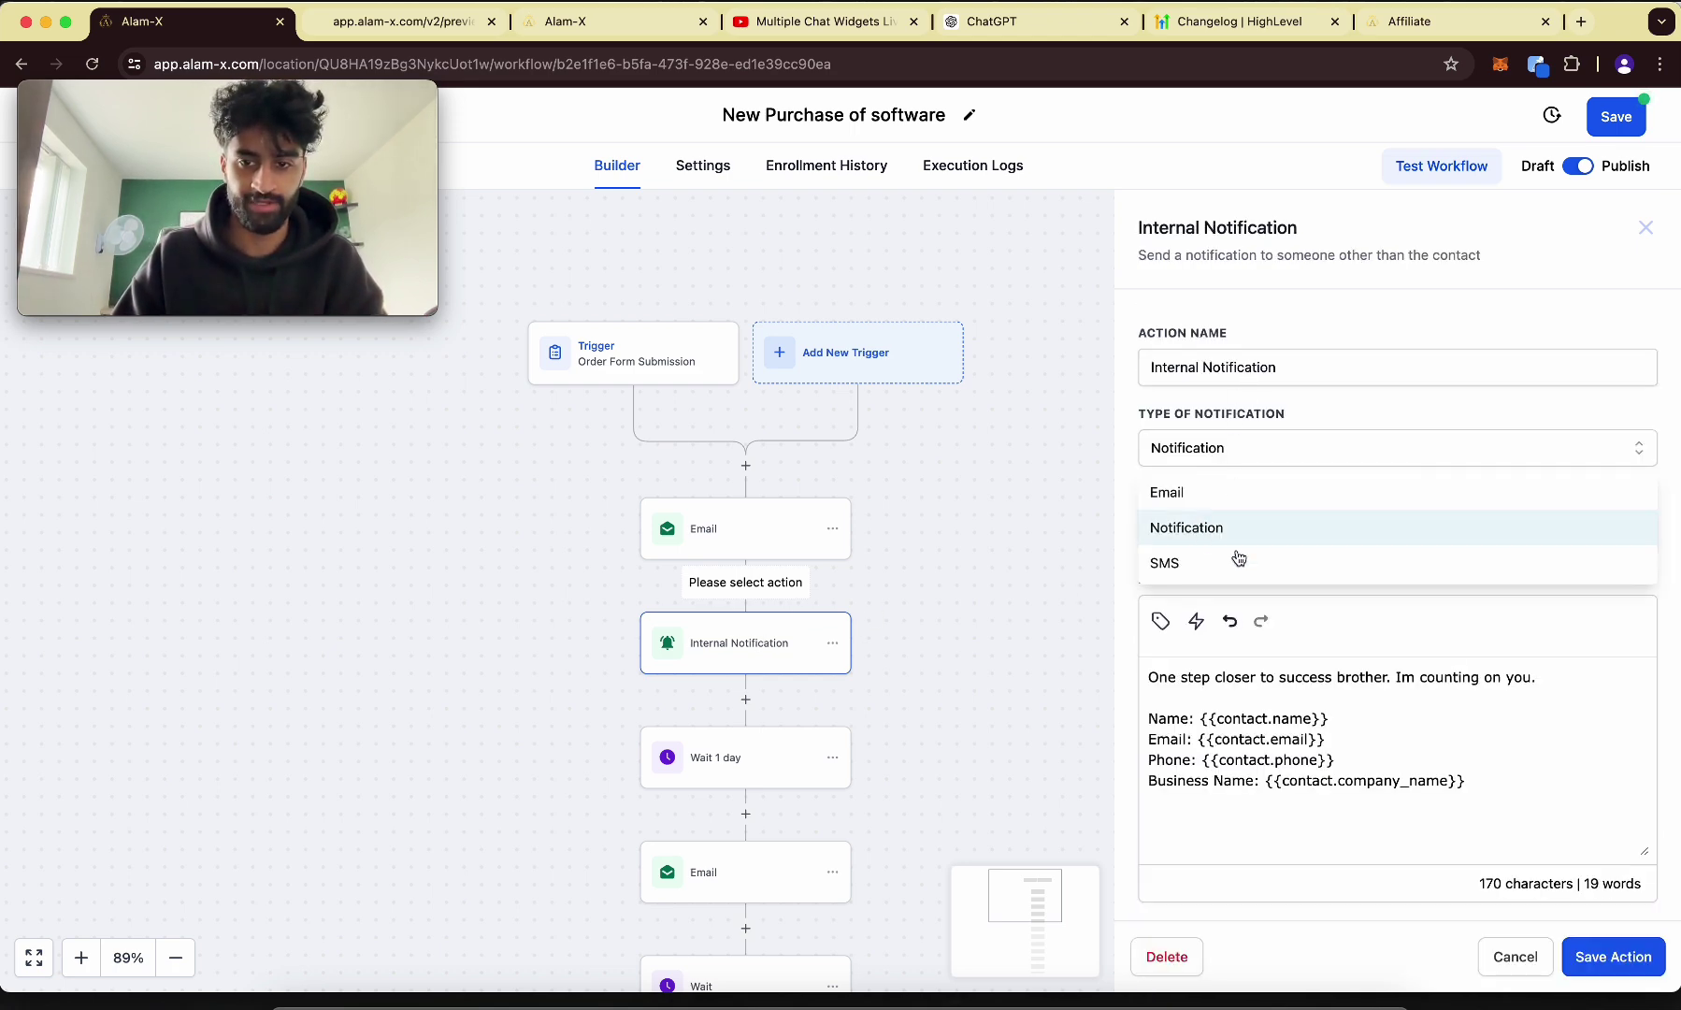
click(1208, 529)
click(1256, 533)
key(super+a)
scroll(1257, 533, up, 5)
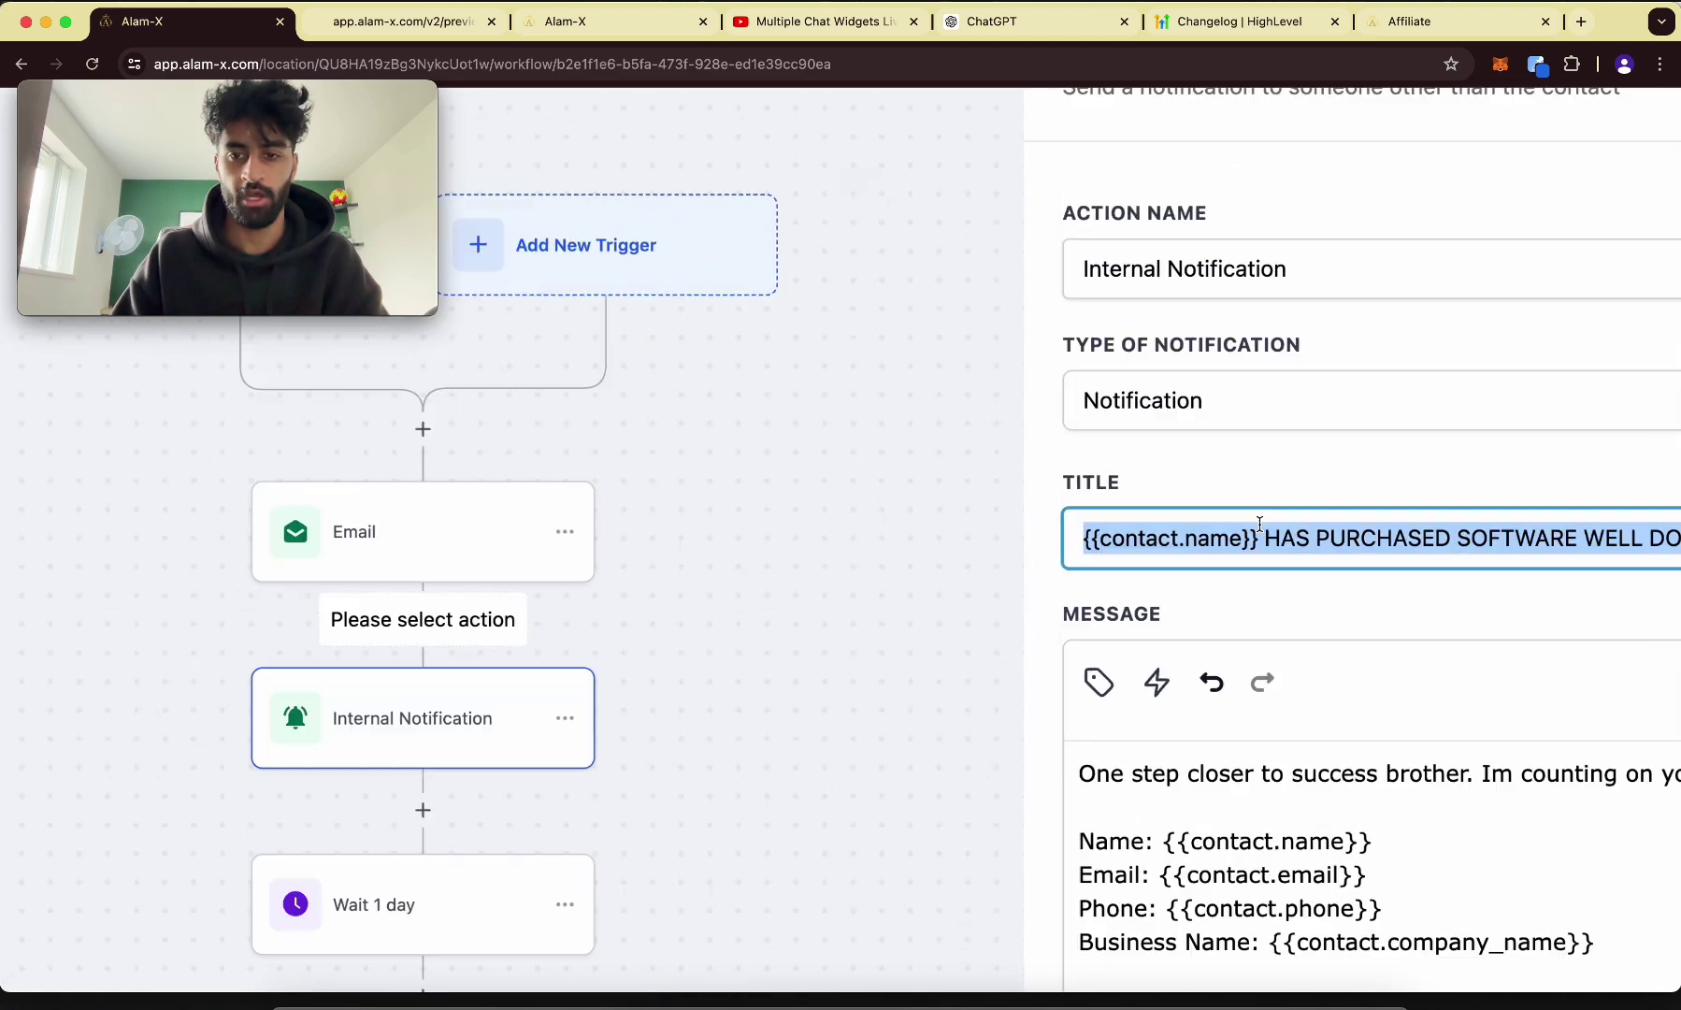
scroll(1260, 524, up, 3)
click(930, 530)
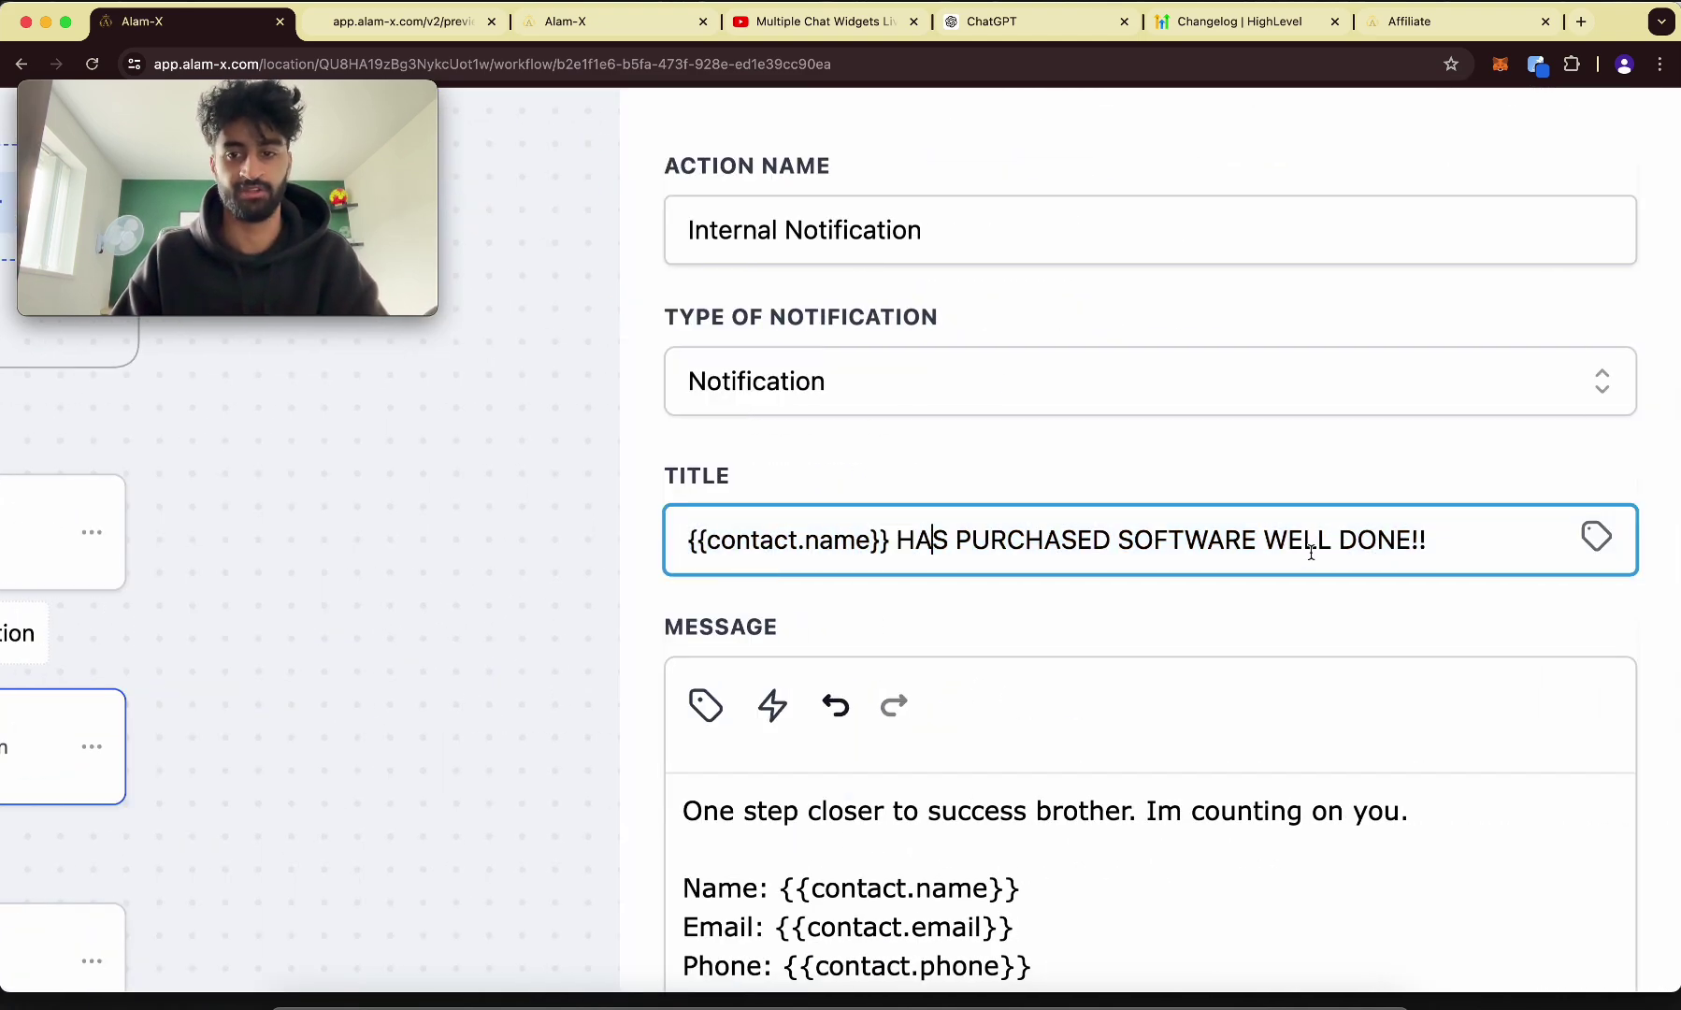
scroll(1332, 555, down, 5)
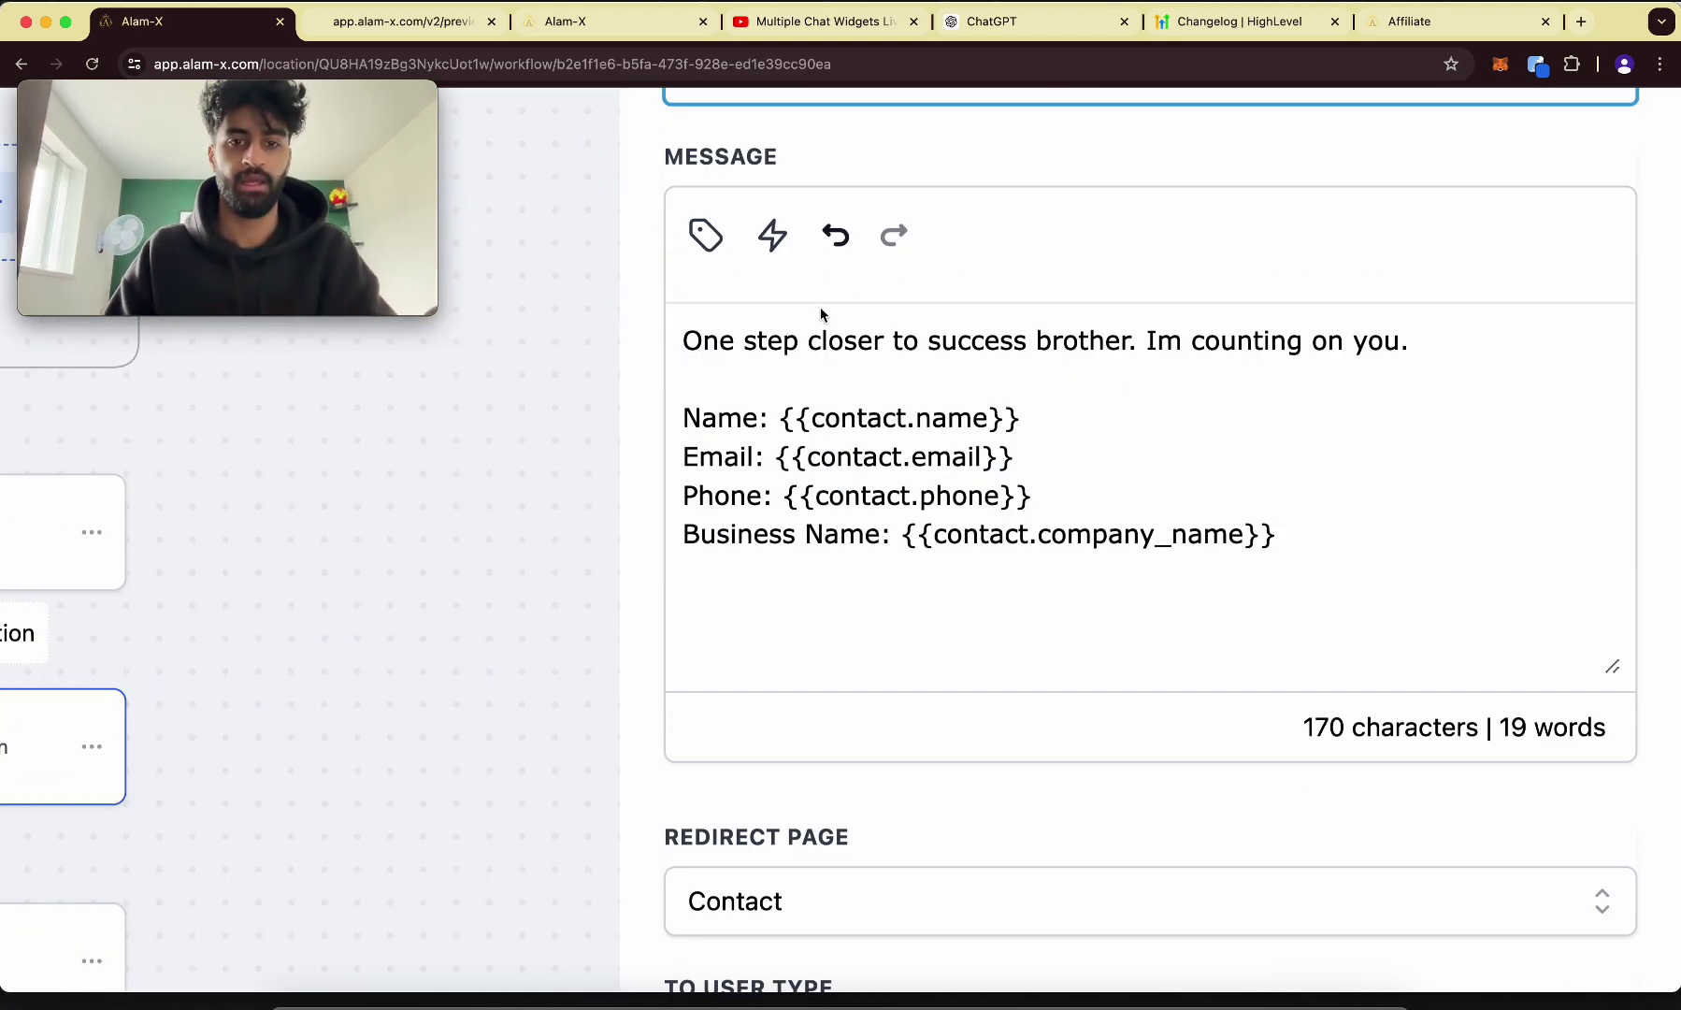
Read the Internal Notification's message, including its name, email, phone and business name placeholders.
double_click(711, 329)
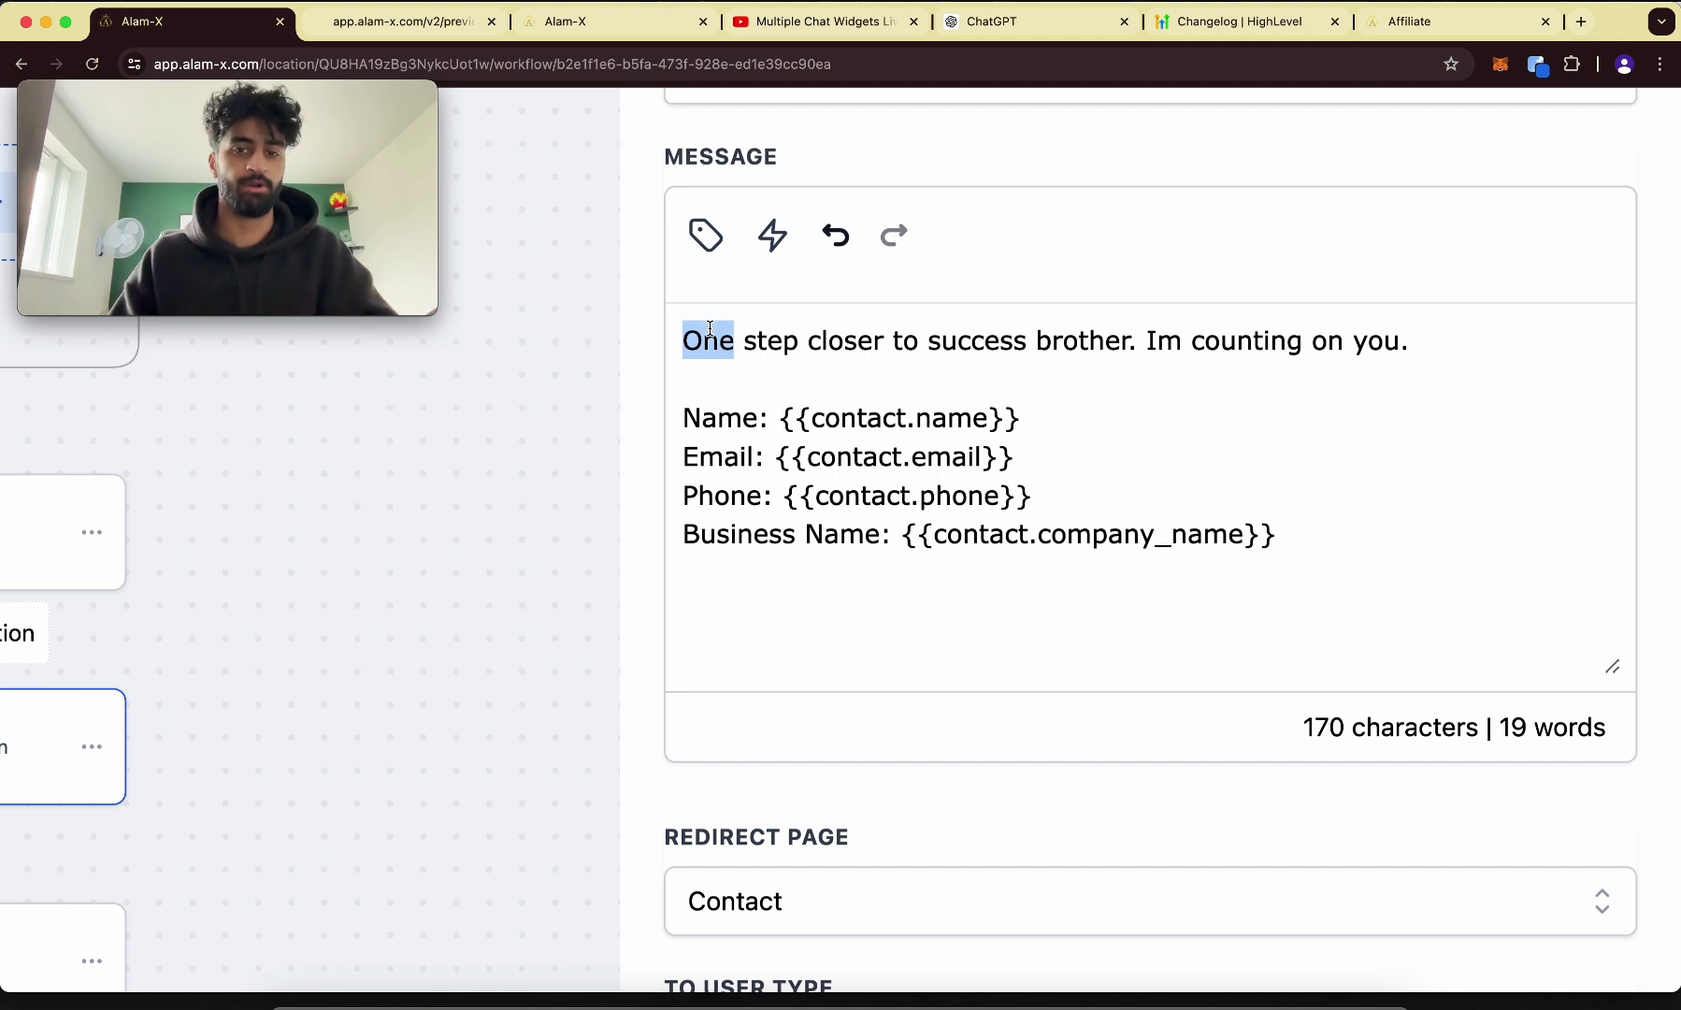
key(super+a)
click(1153, 338)
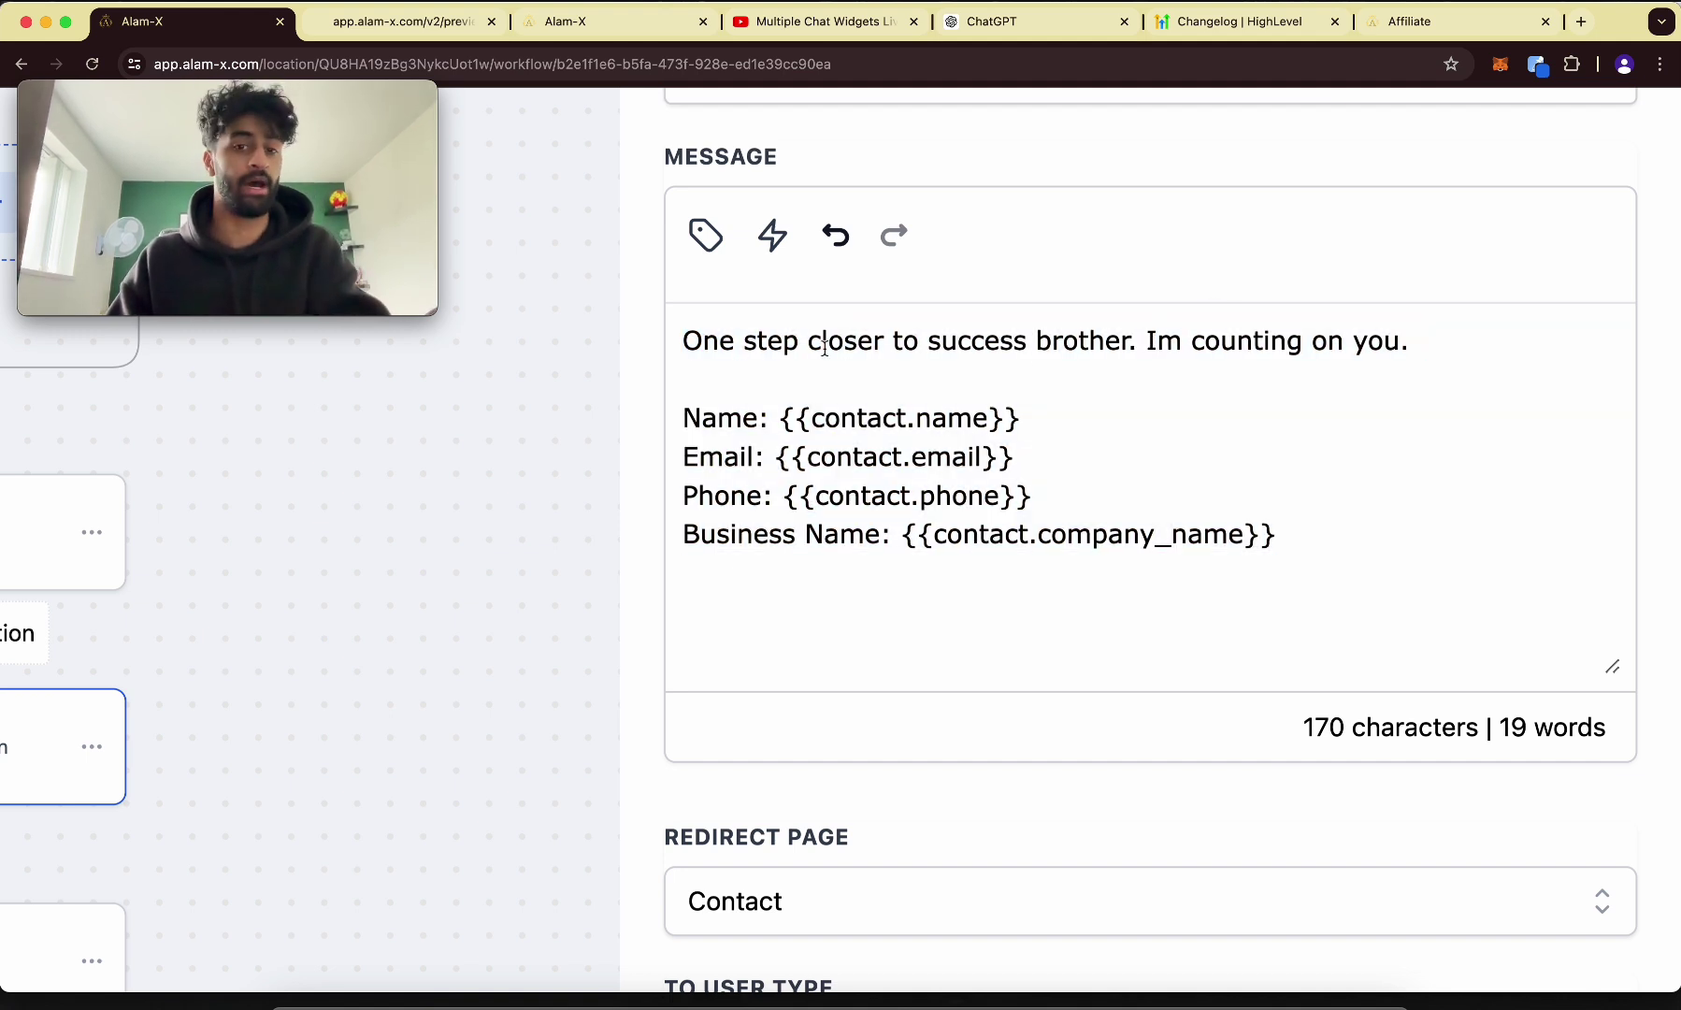
drag(772, 401, 1058, 397)
click(1011, 402)
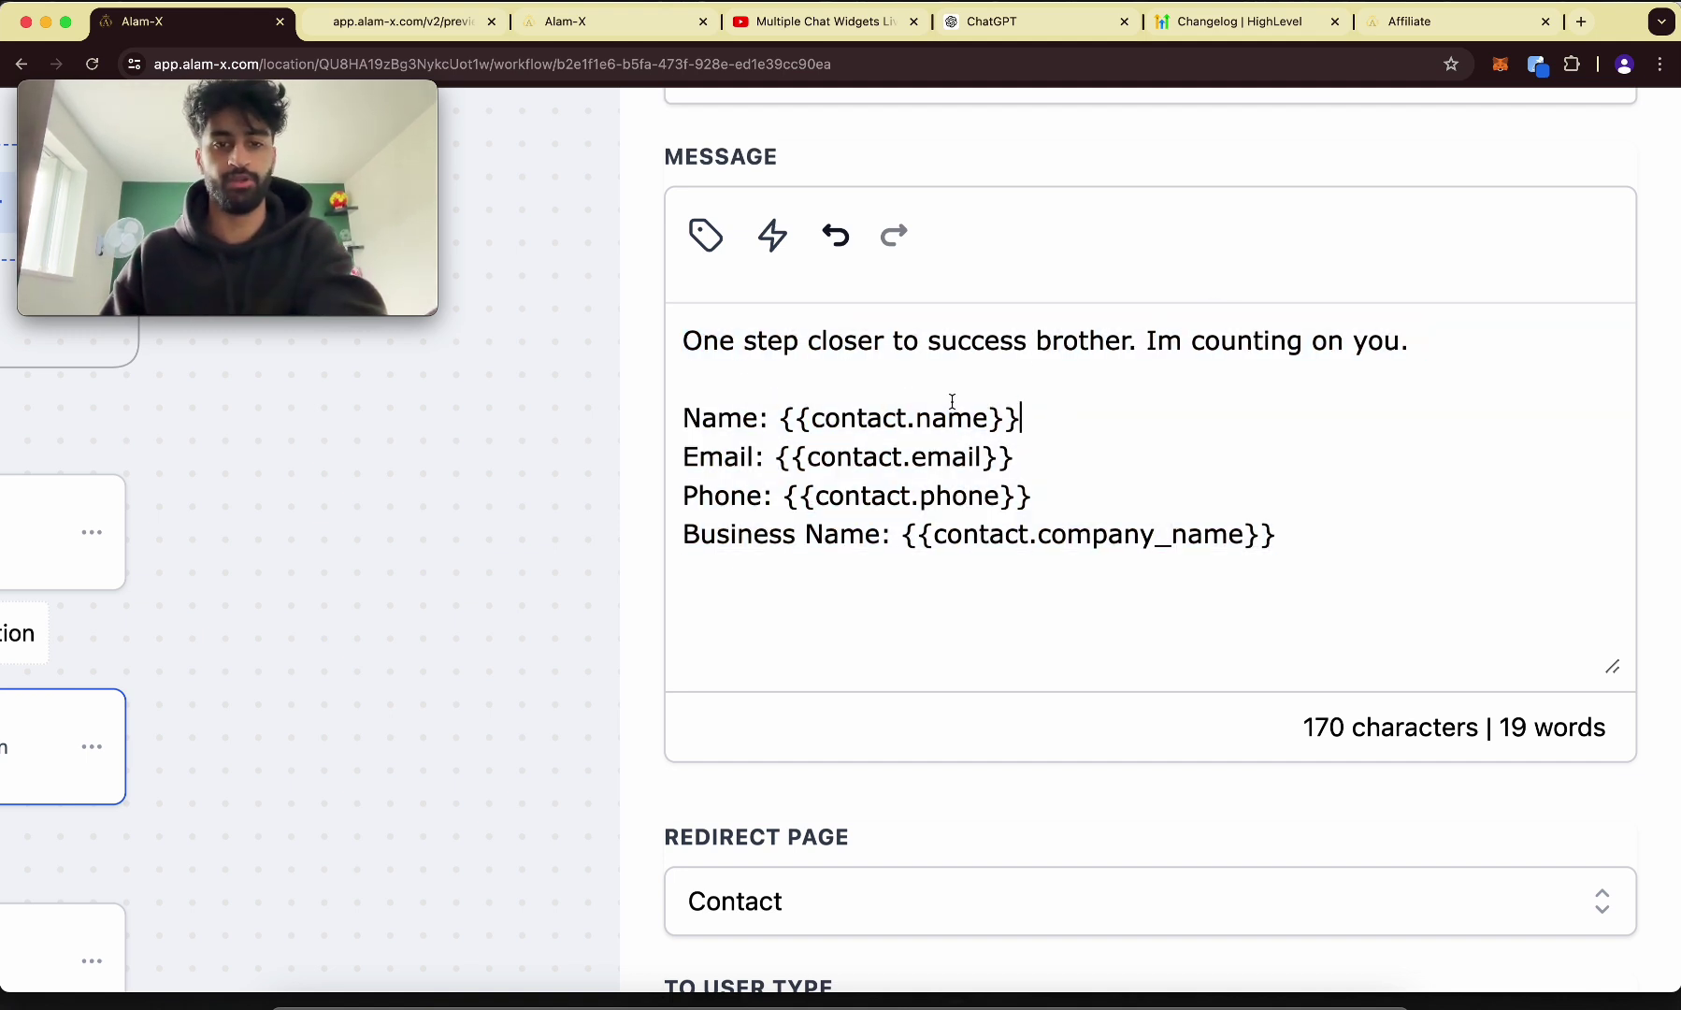
key(super+a)
click(739, 418)
double_click(739, 418)
double_click(744, 484)
click(769, 533)
key(super+a)
triple_click(770, 533)
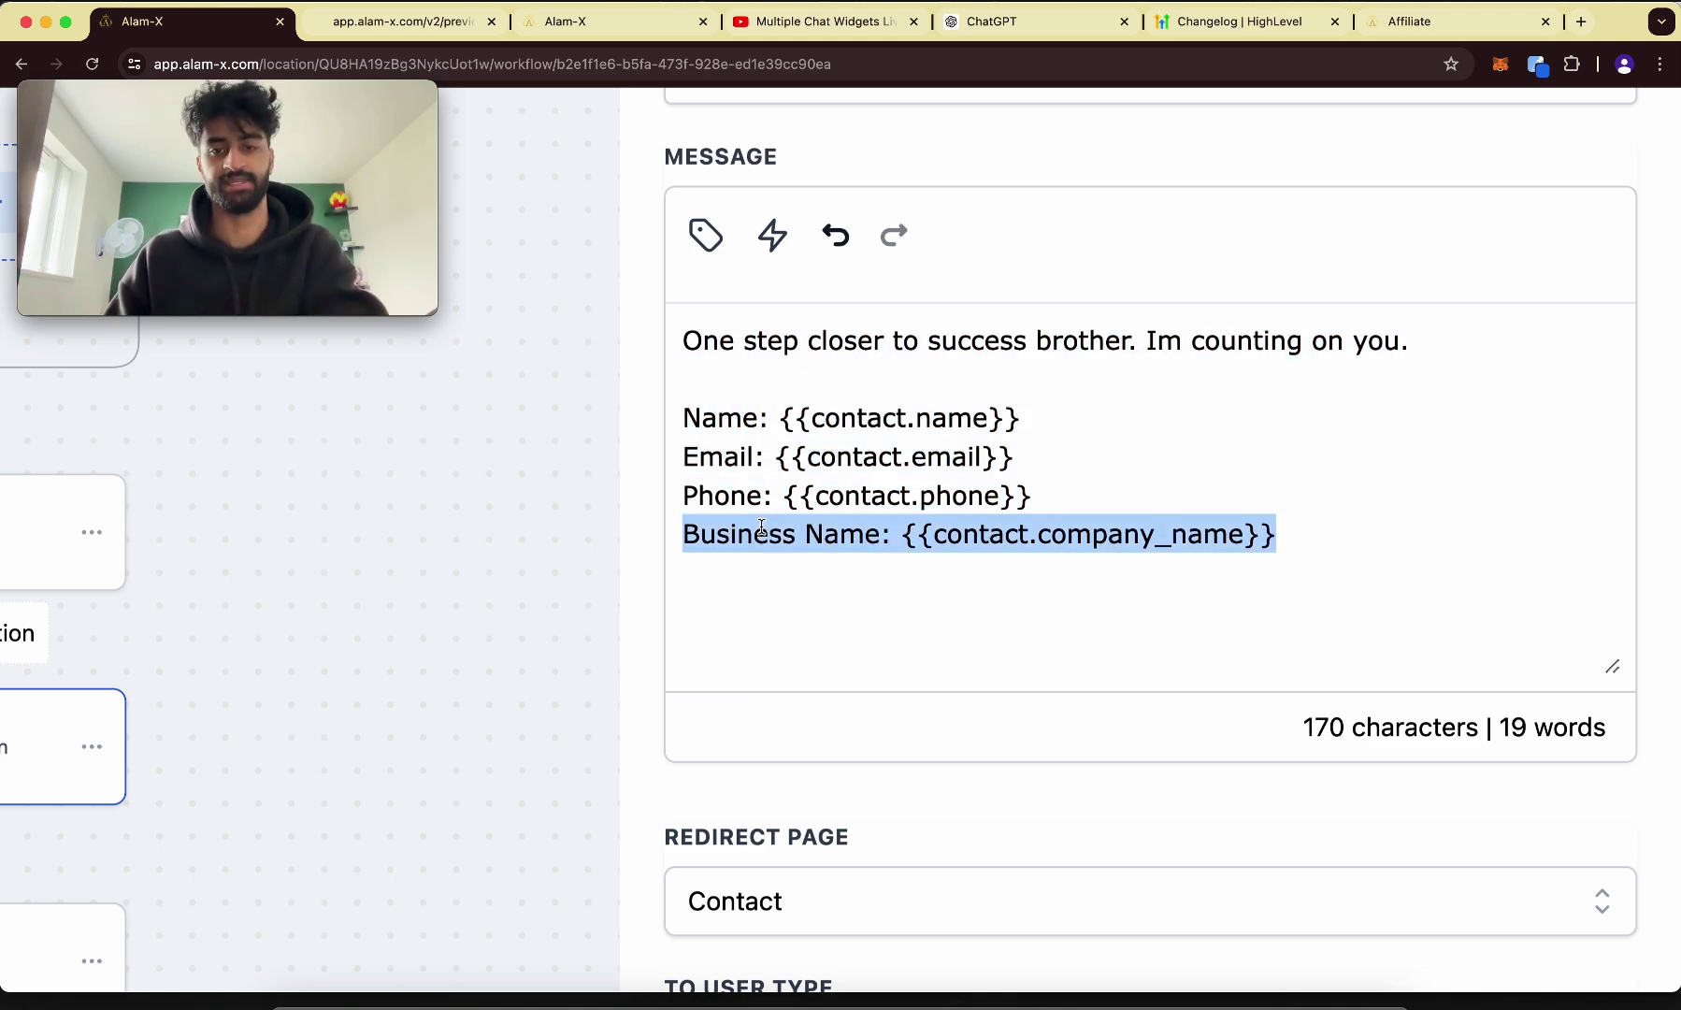
Examine the Internal Notification's redirect page, user type and selected user.
key(super+0)
scroll(762, 526, down, 5)
scroll(1228, 805, up, 5)
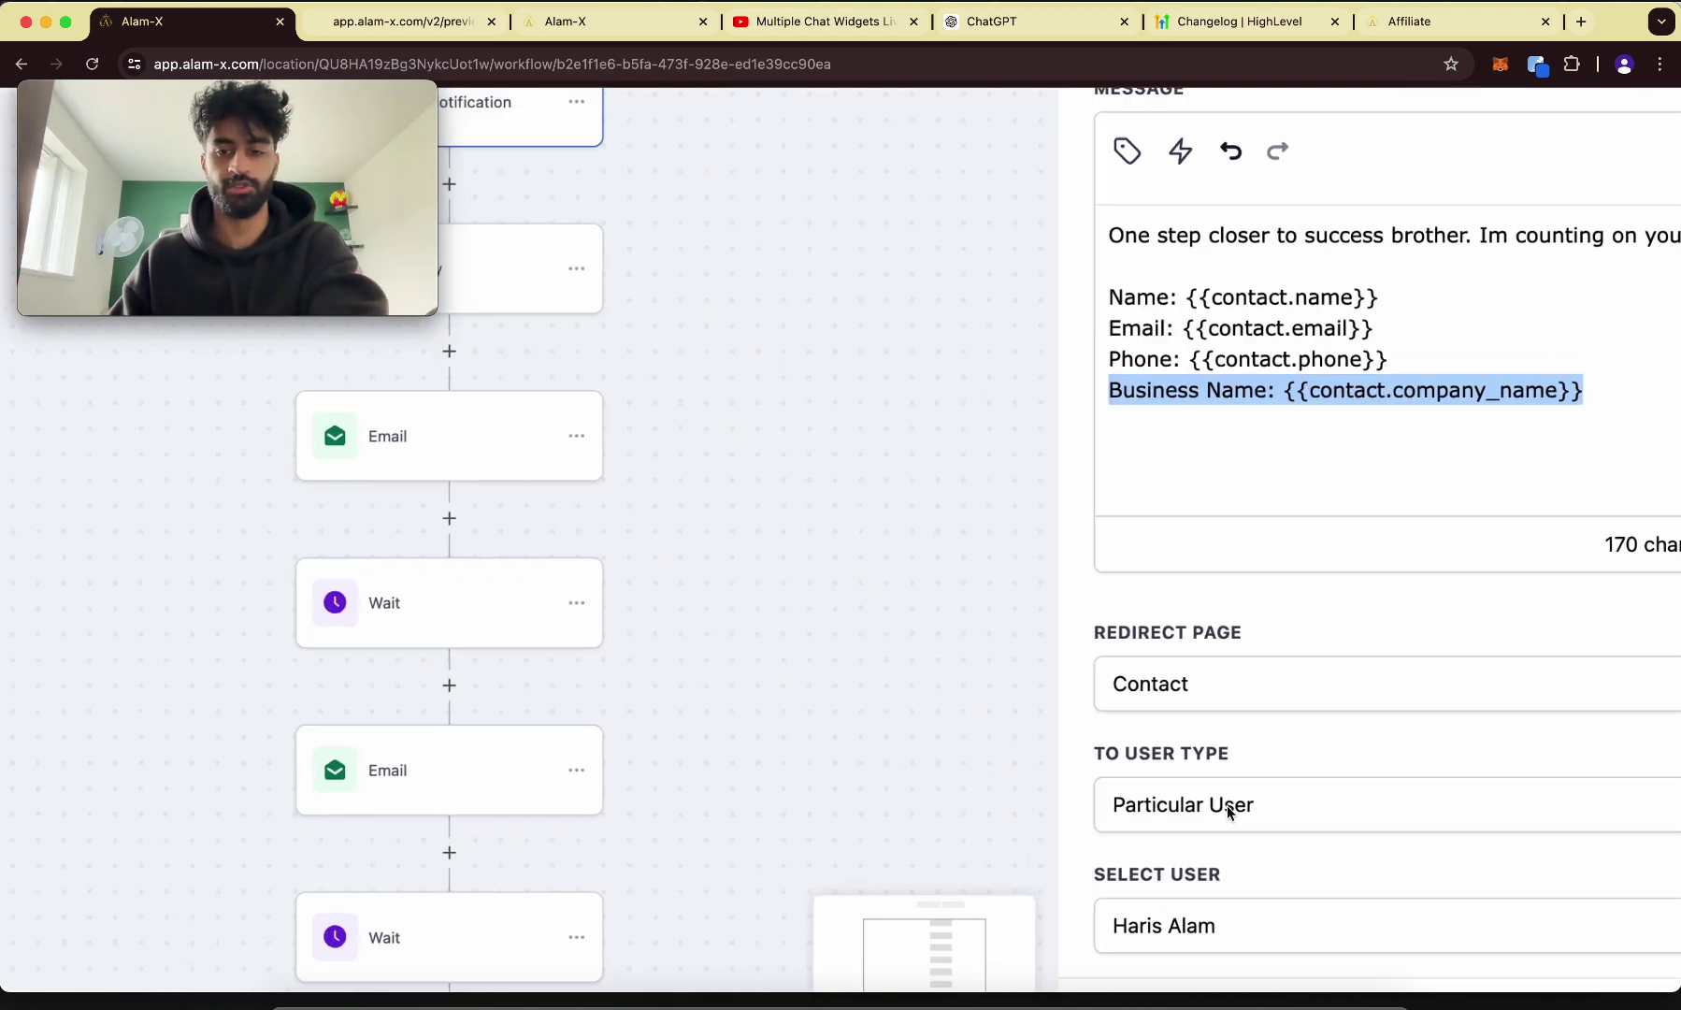
scroll(1210, 827, down, 5)
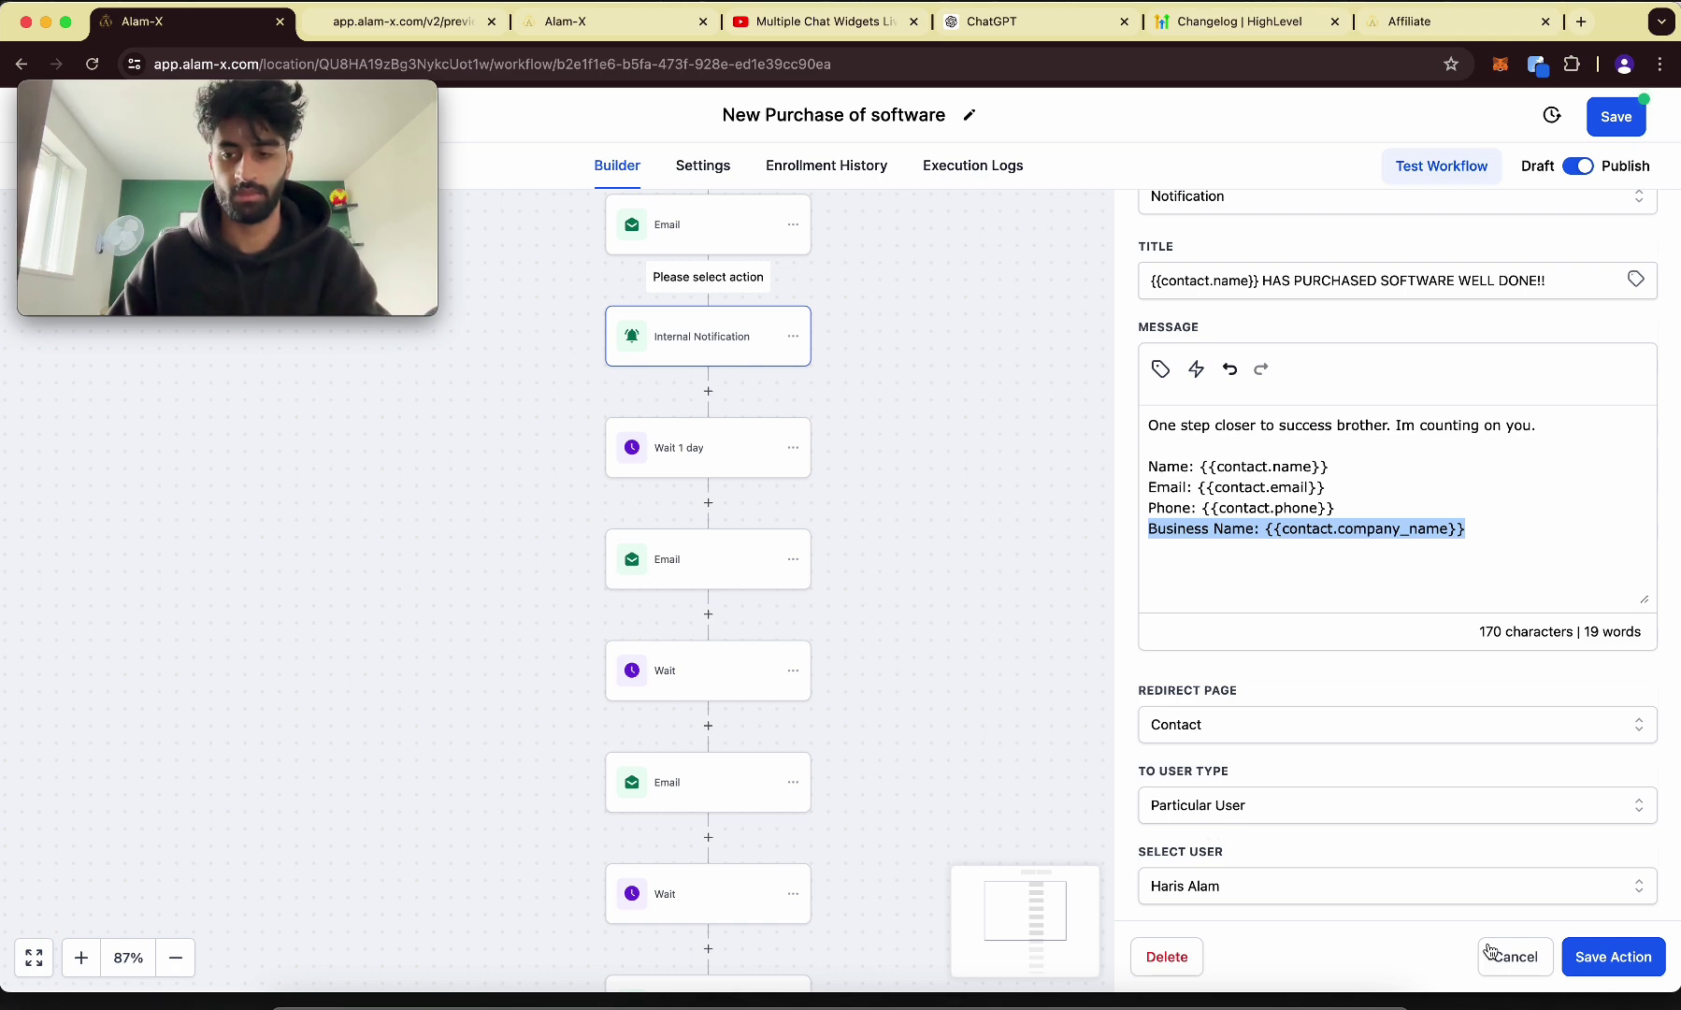
Examine the Wait 1 day action's delay settings and read the subject and message of the Email action that follows it.
click(696, 452)
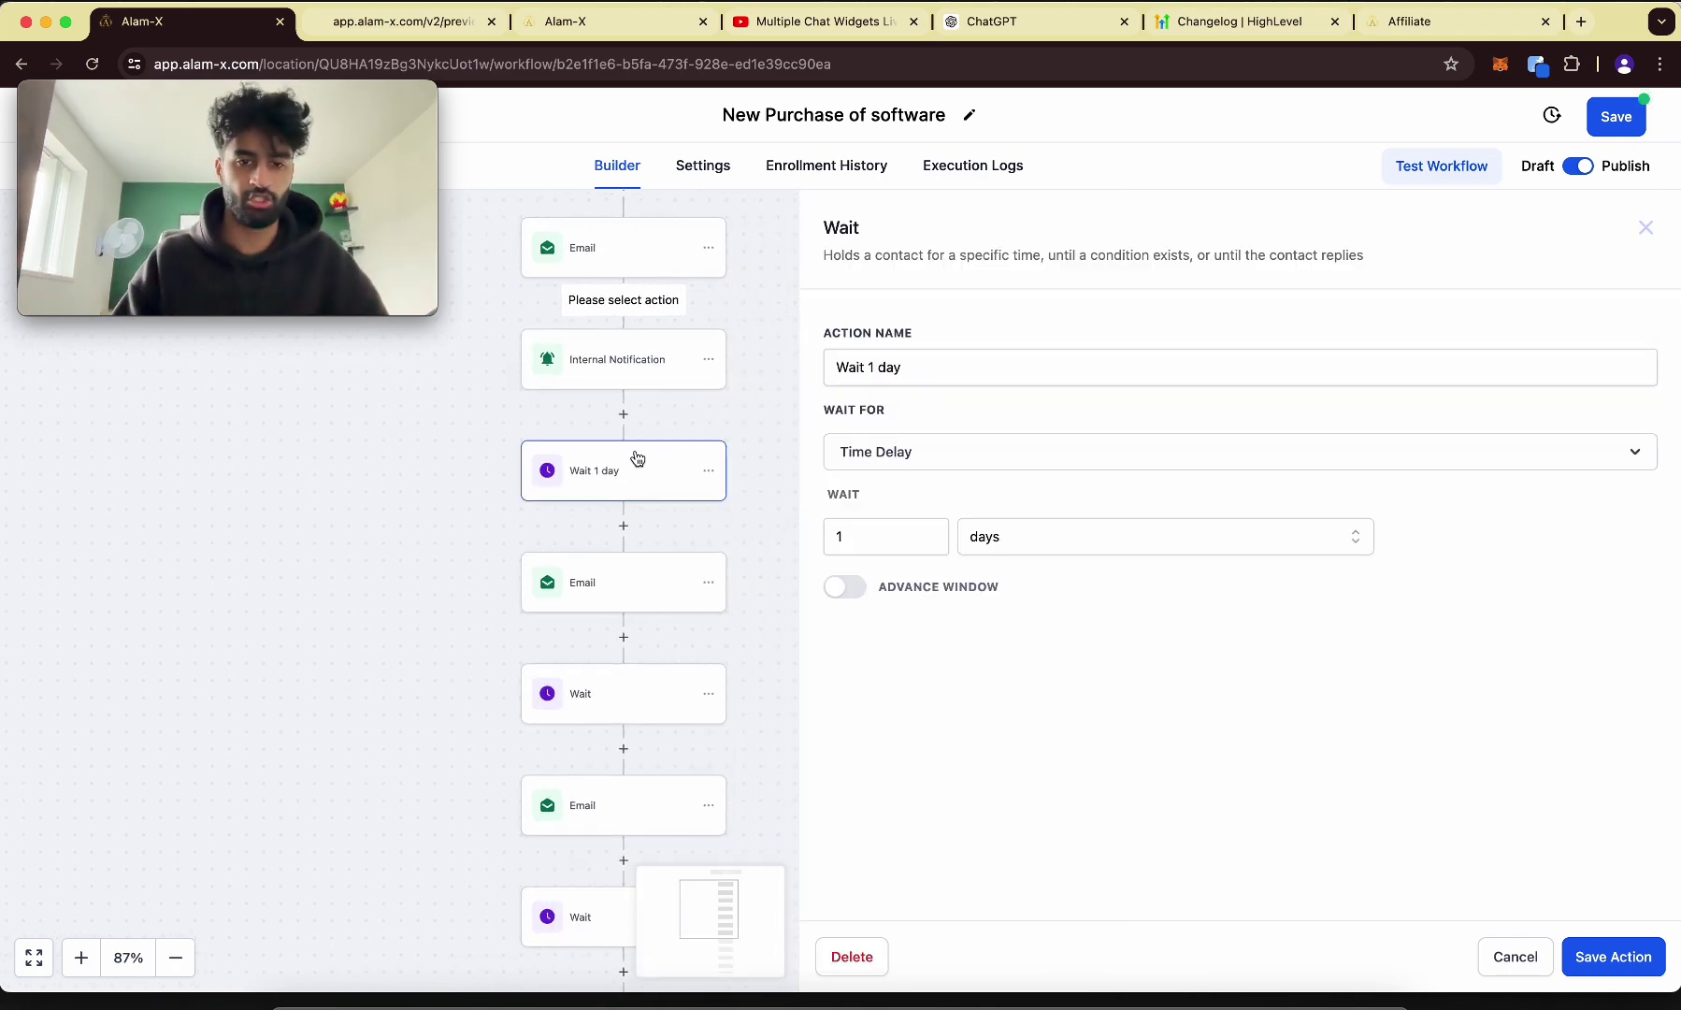
click(598, 594)
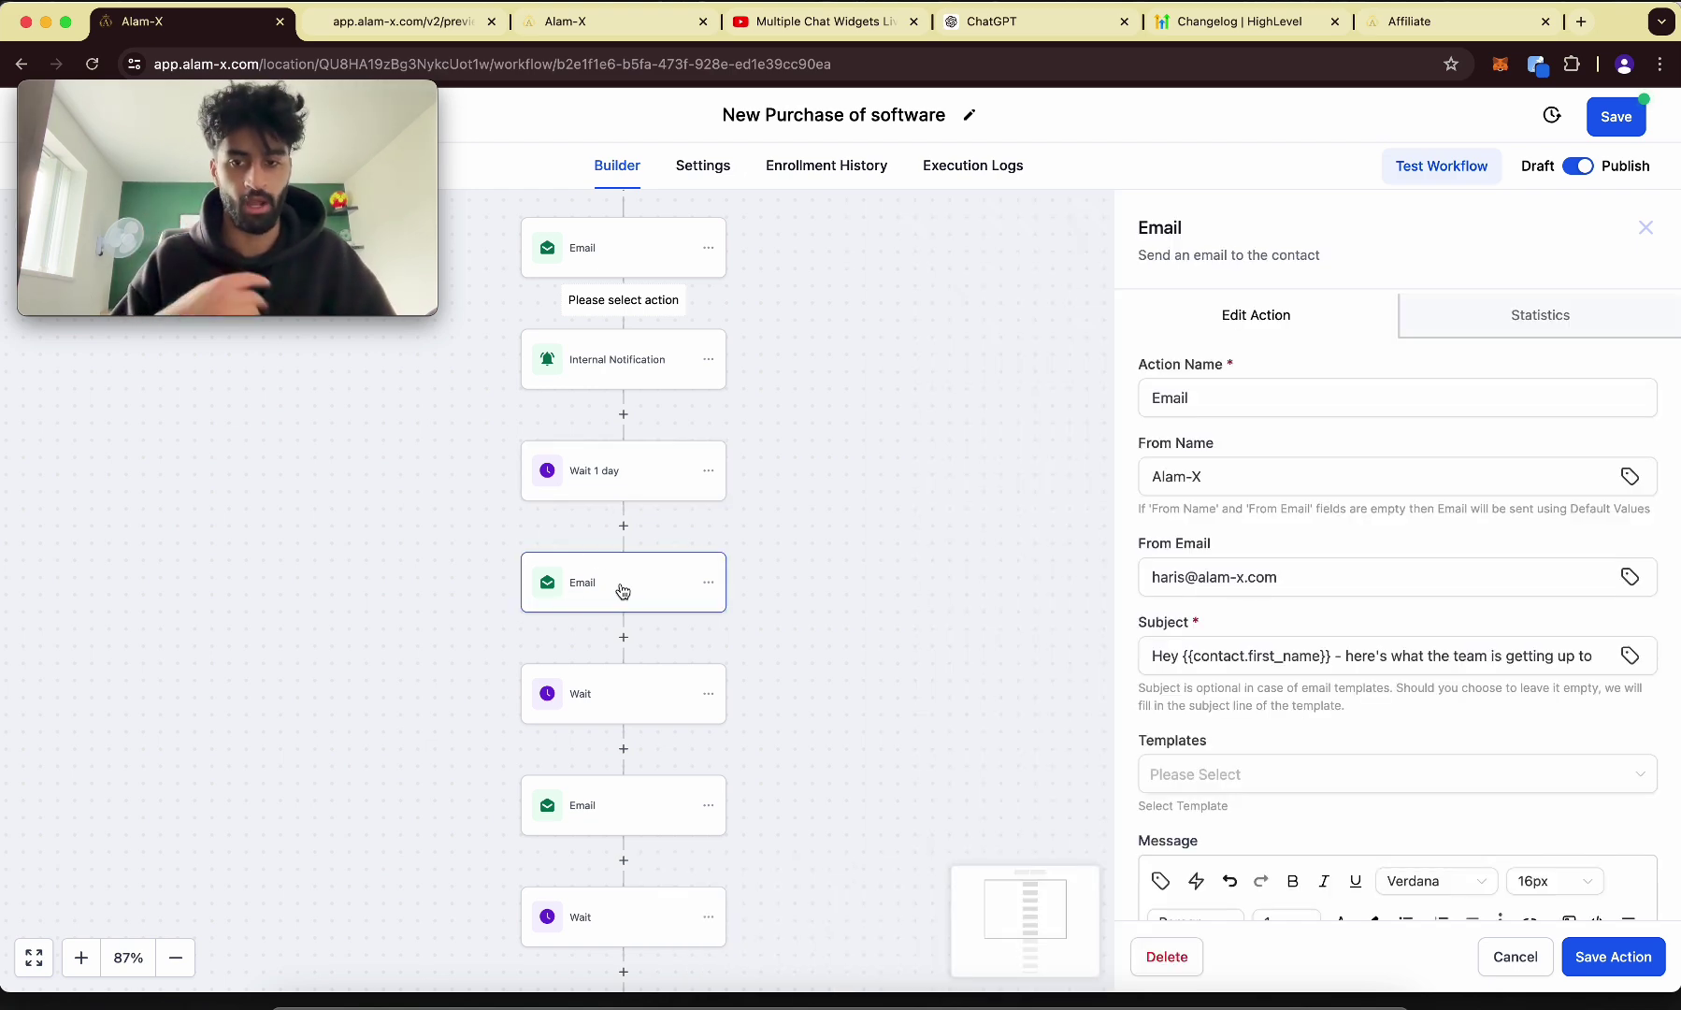
scroll(1420, 756, down, 5)
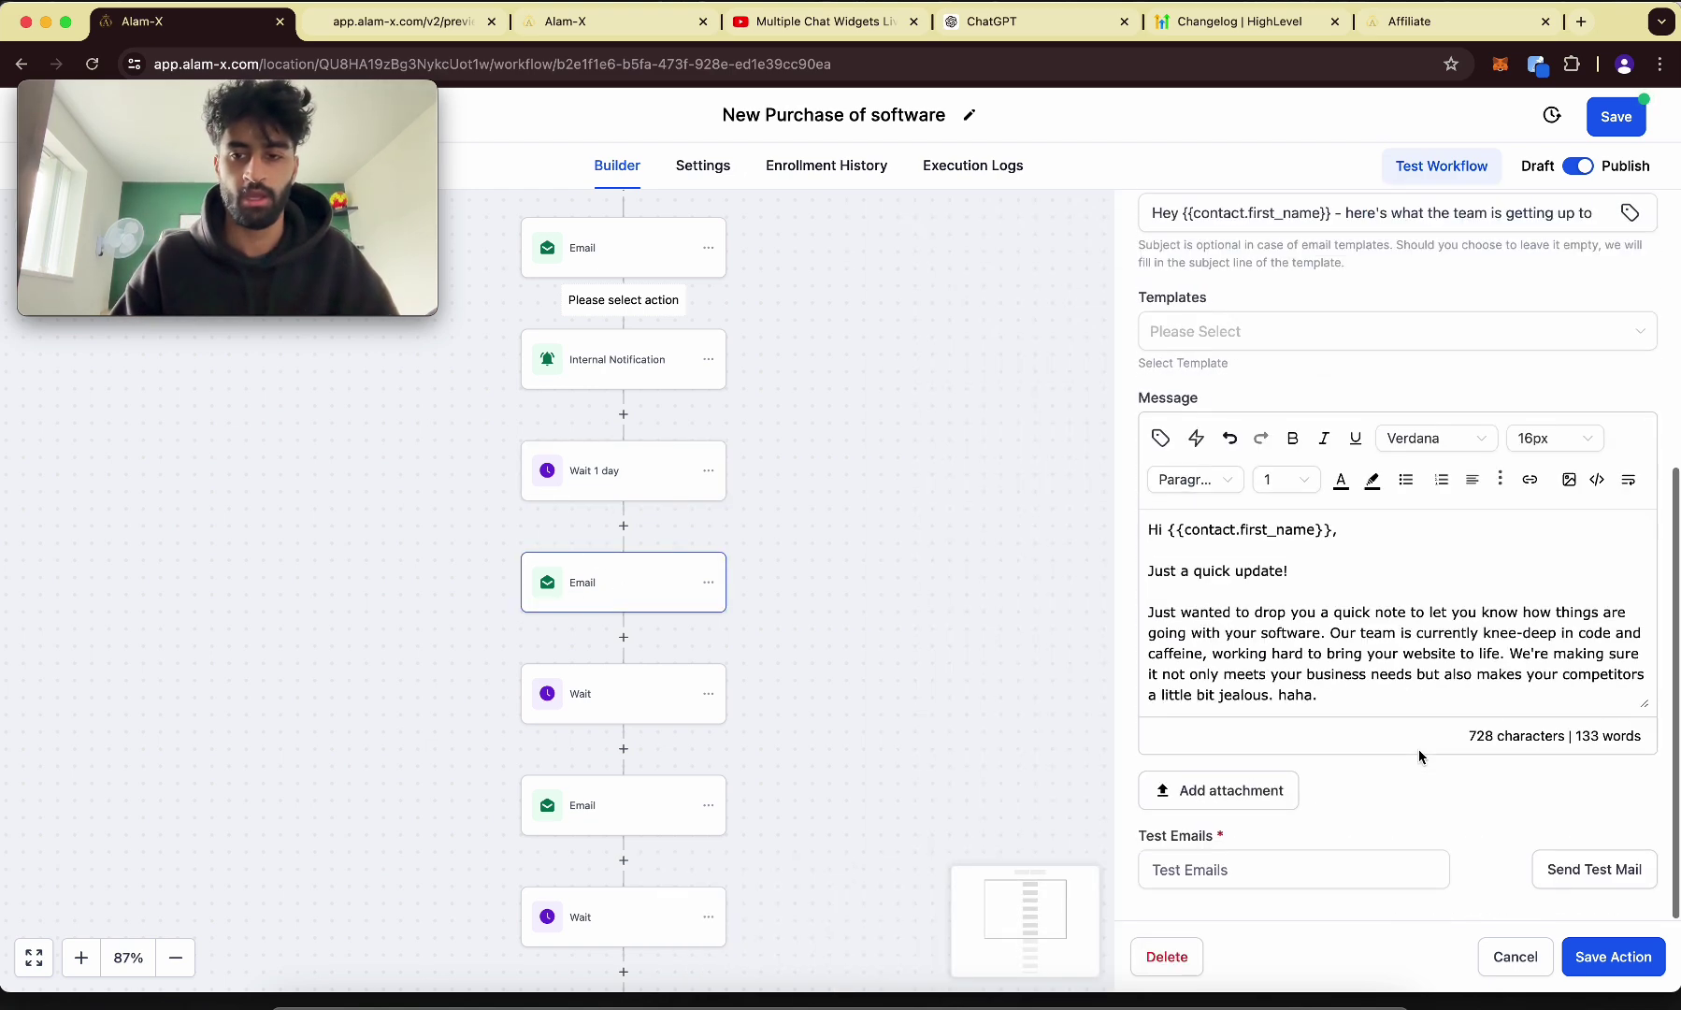
drag(1469, 613, 1335, 652)
drag(1475, 650, 1492, 654)
click(1492, 653)
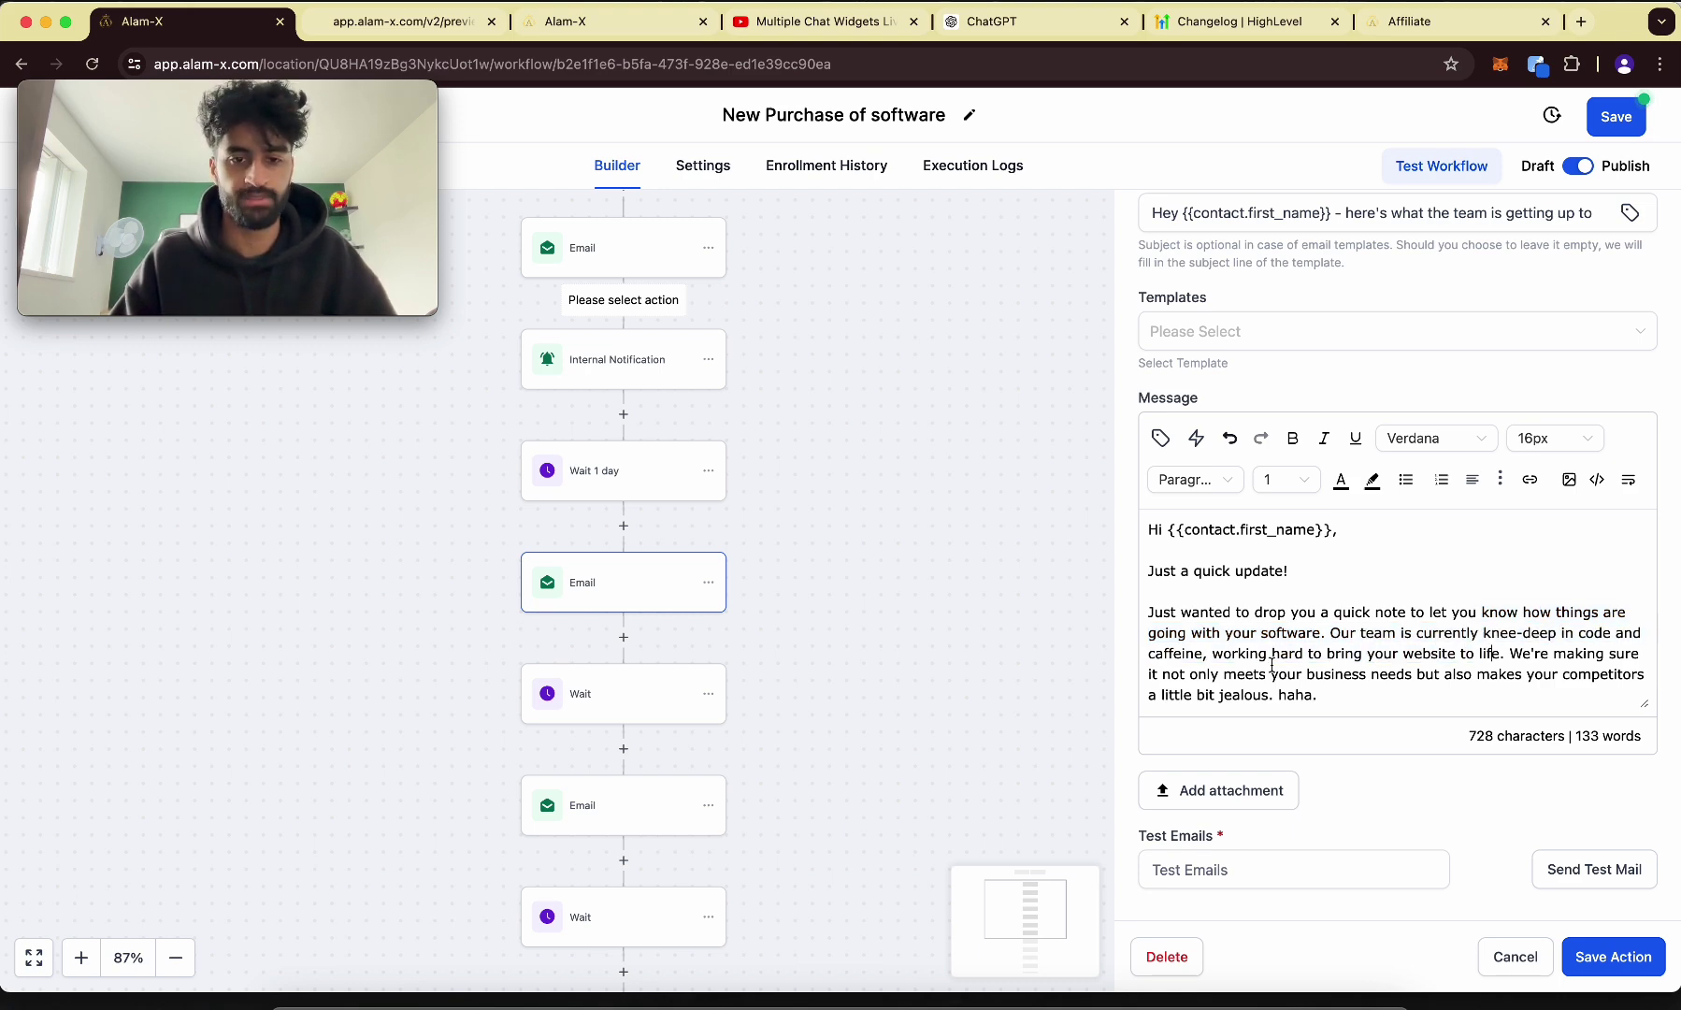
Examine the second follow-up Email's message and the Wait actions before and after it.
click(654, 676)
click(623, 793)
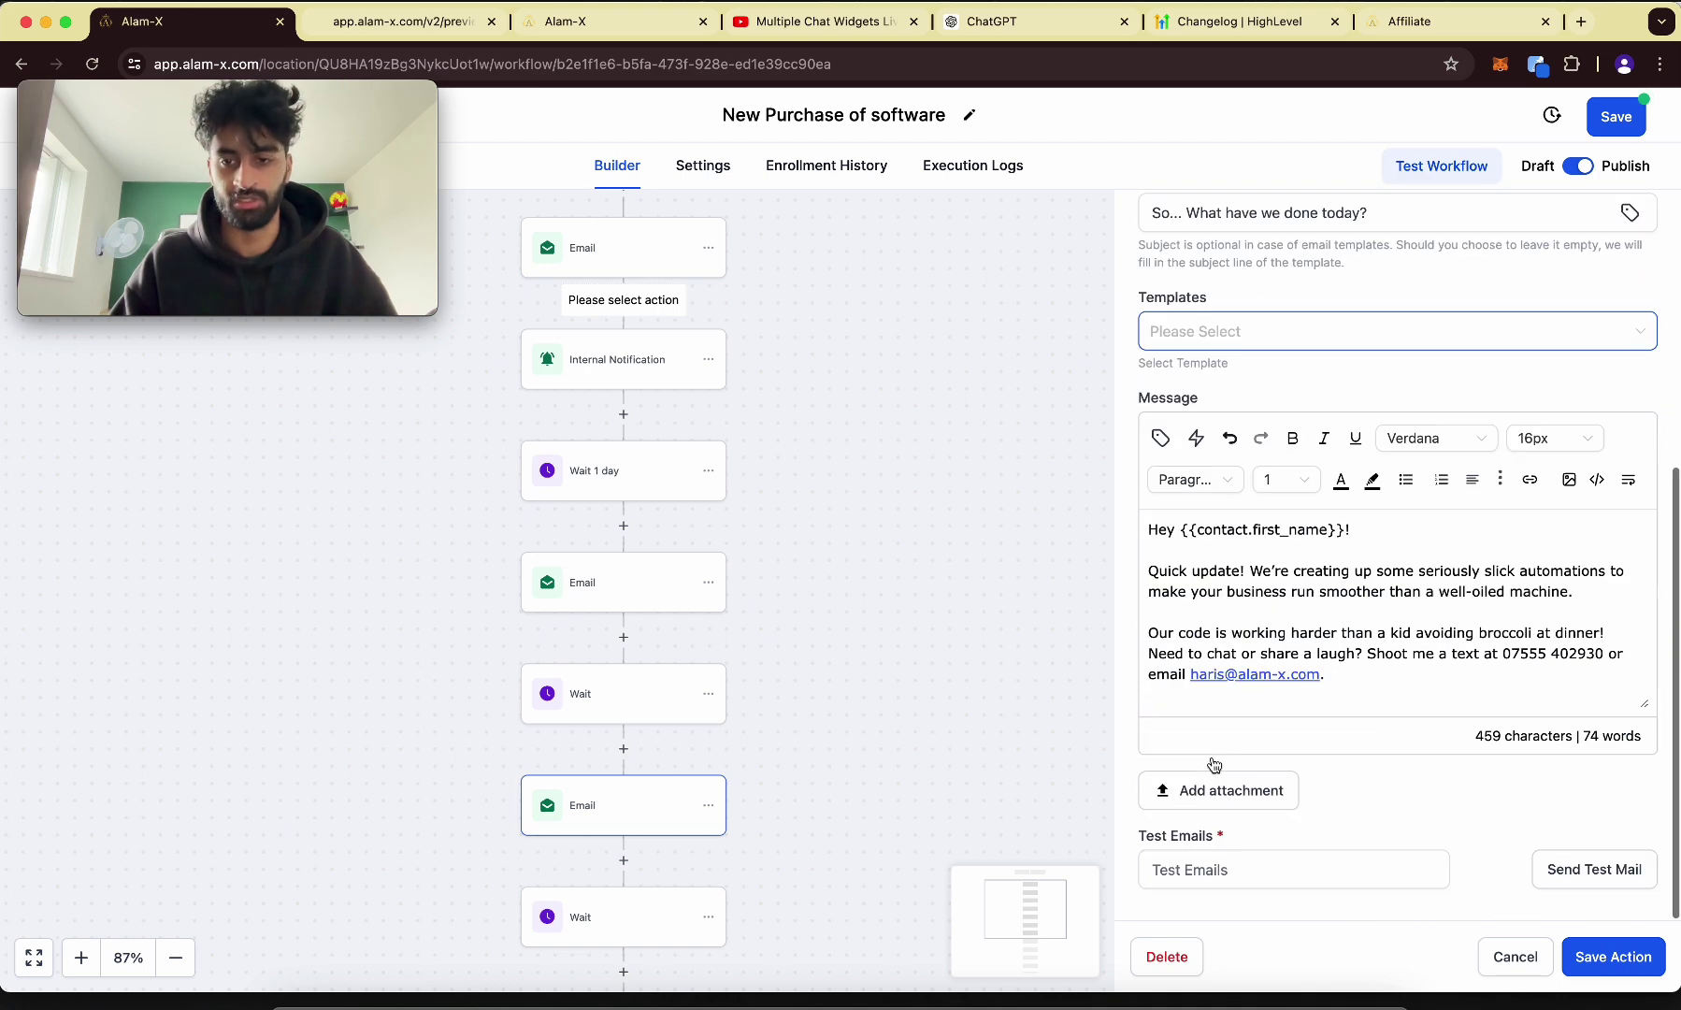
scroll(701, 743, down, 2)
click(650, 785)
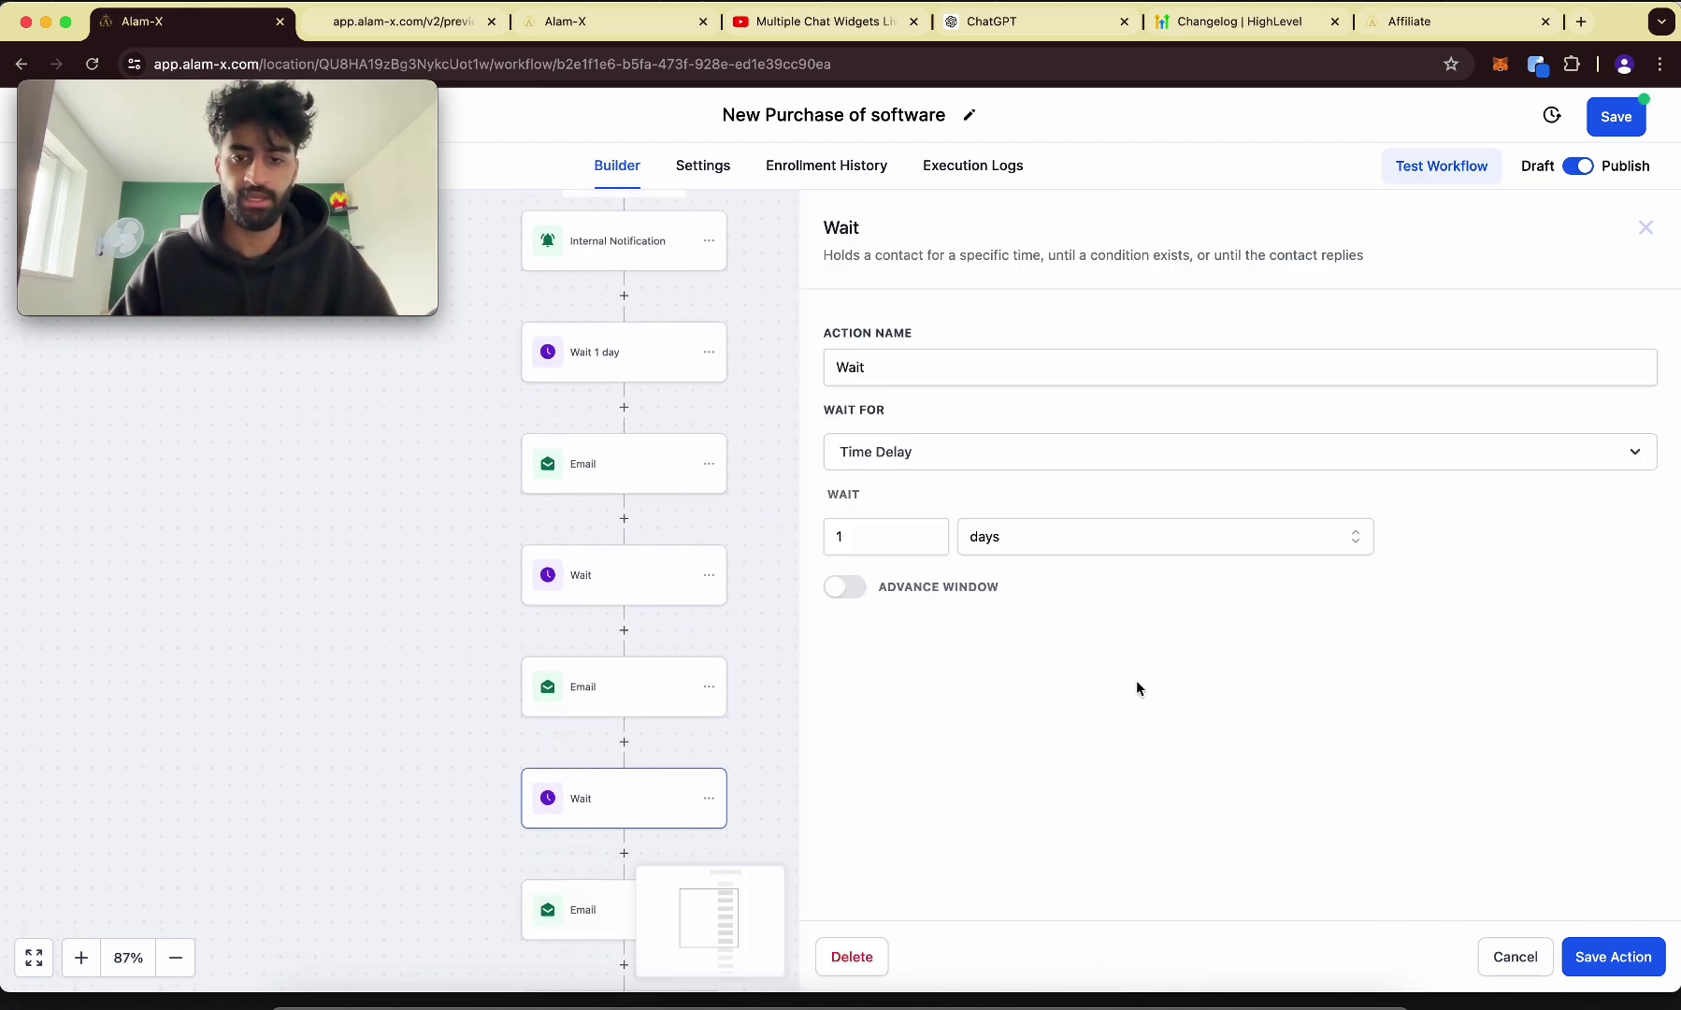
Add a Wait action directly after the second follow-up Email, using a Time Delay measured in days, and save it.
click(624, 744)
text(WAIT)
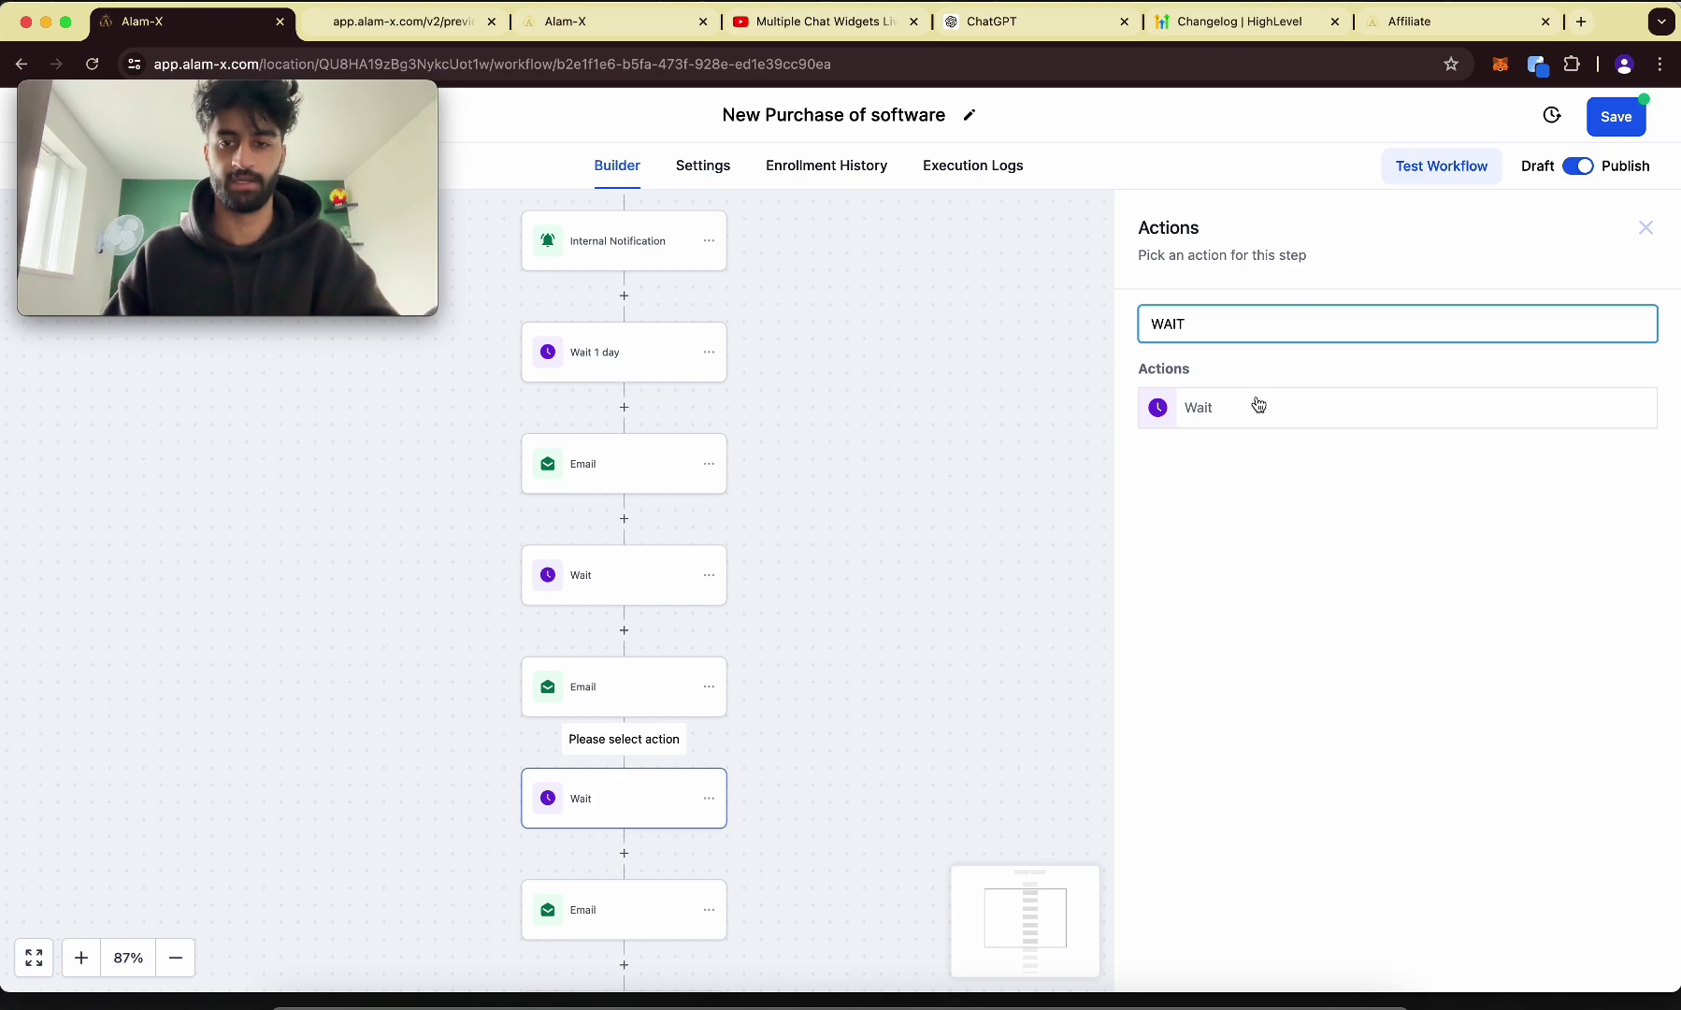
click(1232, 417)
click(888, 457)
click(891, 462)
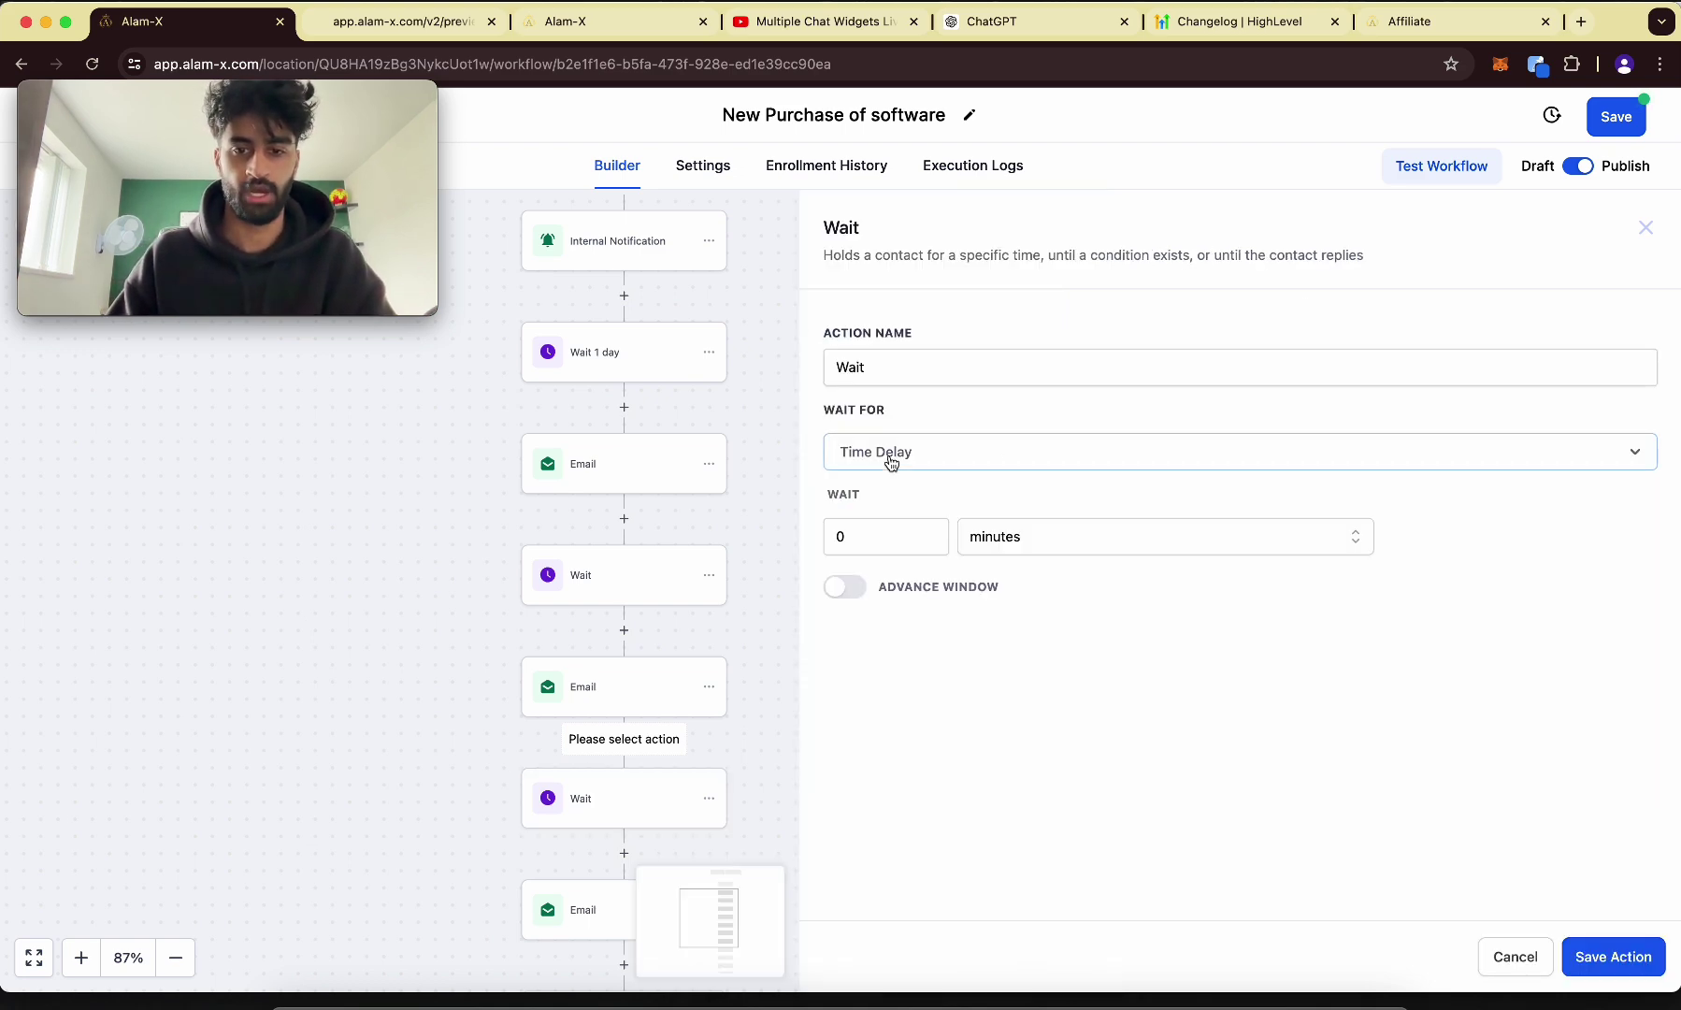
click(1018, 535)
click(1017, 653)
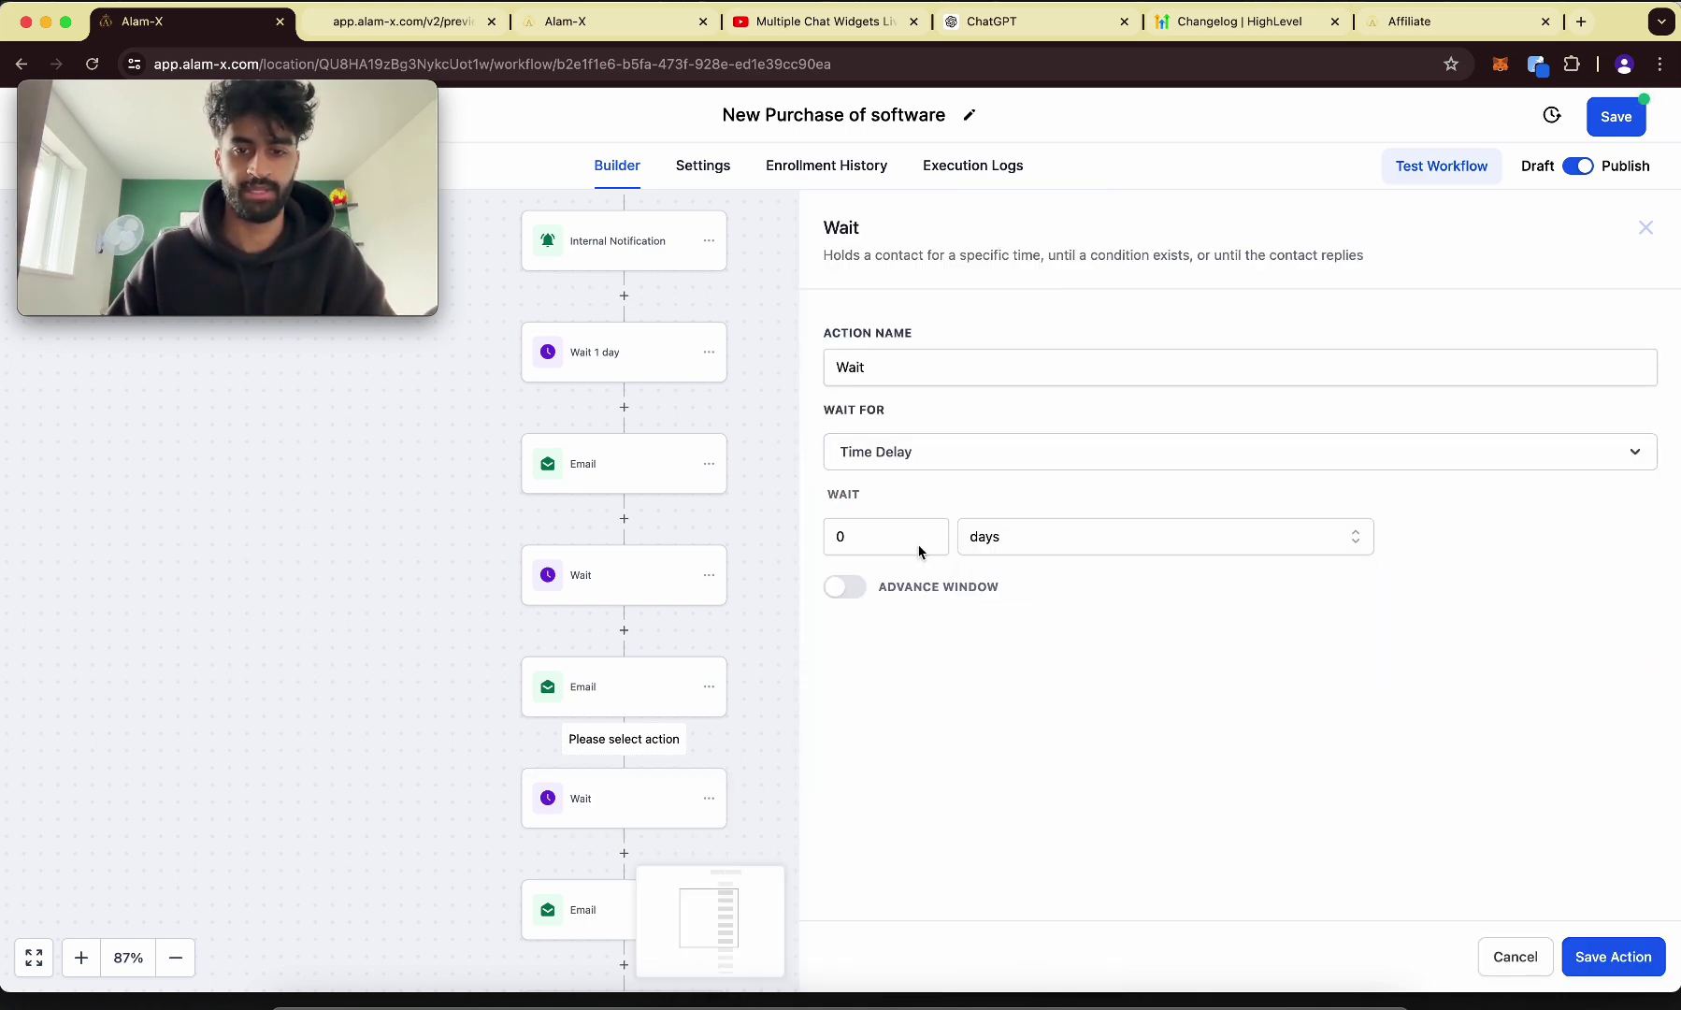
click(1590, 959)
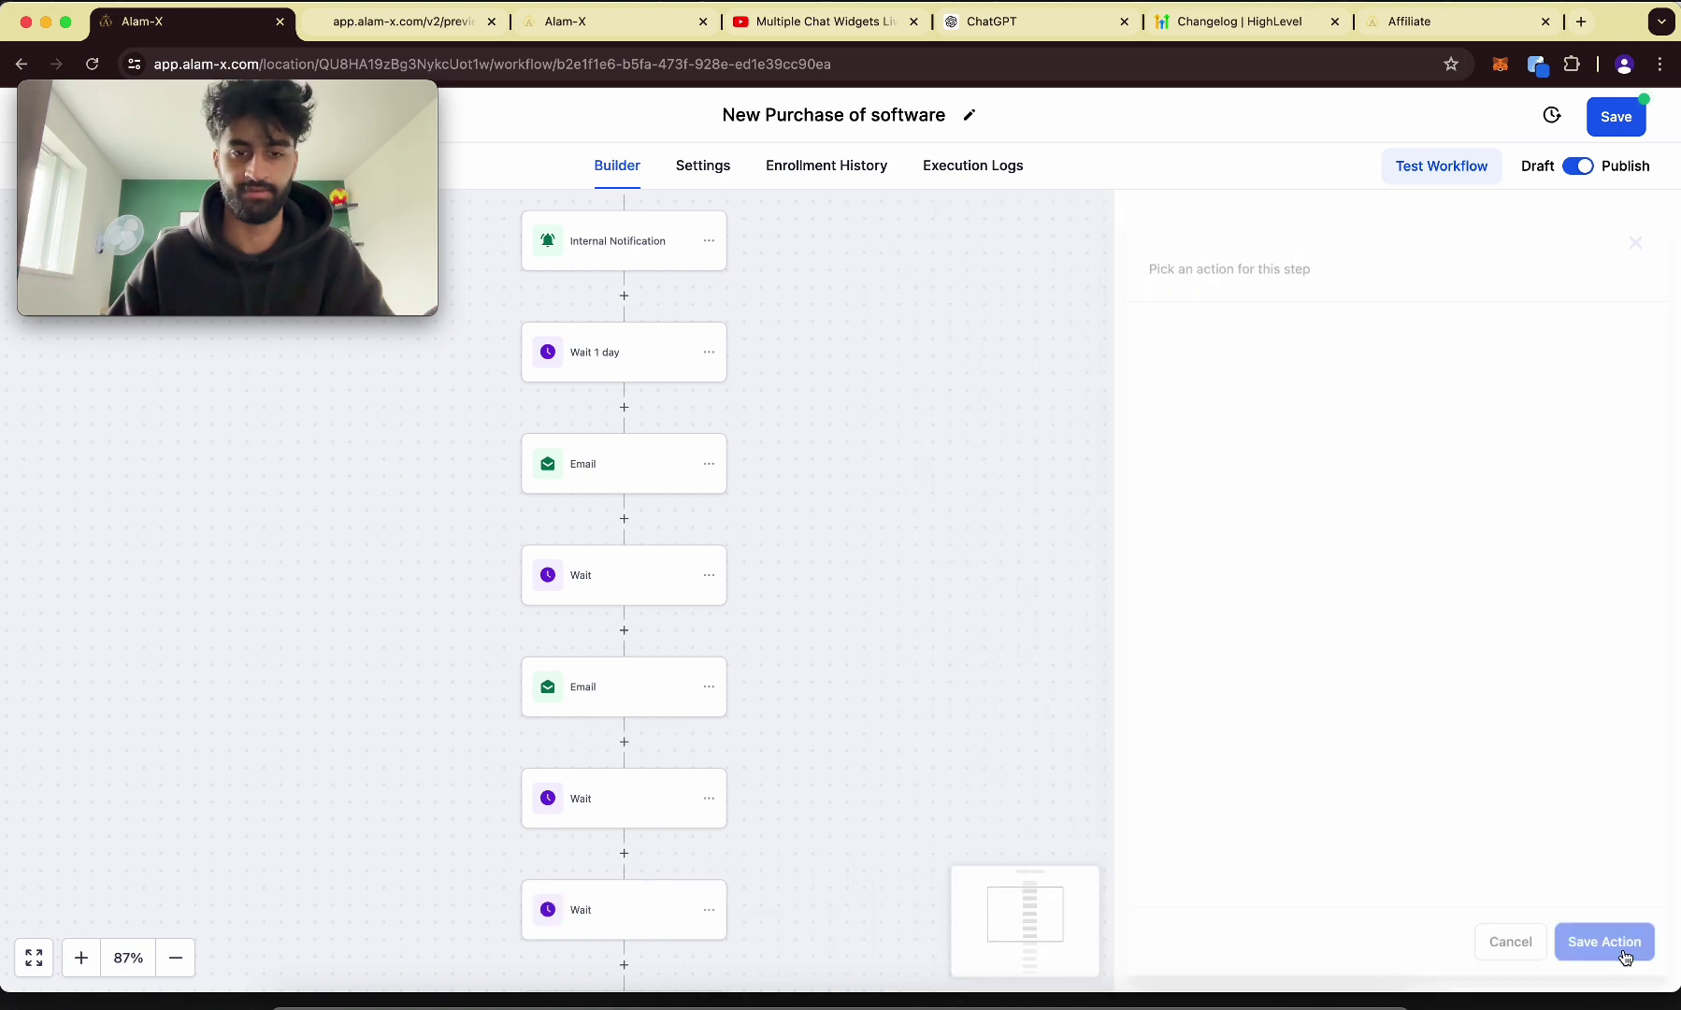
Delete the second of the two consecutive Wait actions before the third follow-up Email.
scroll(818, 807, down, 3)
click(706, 765)
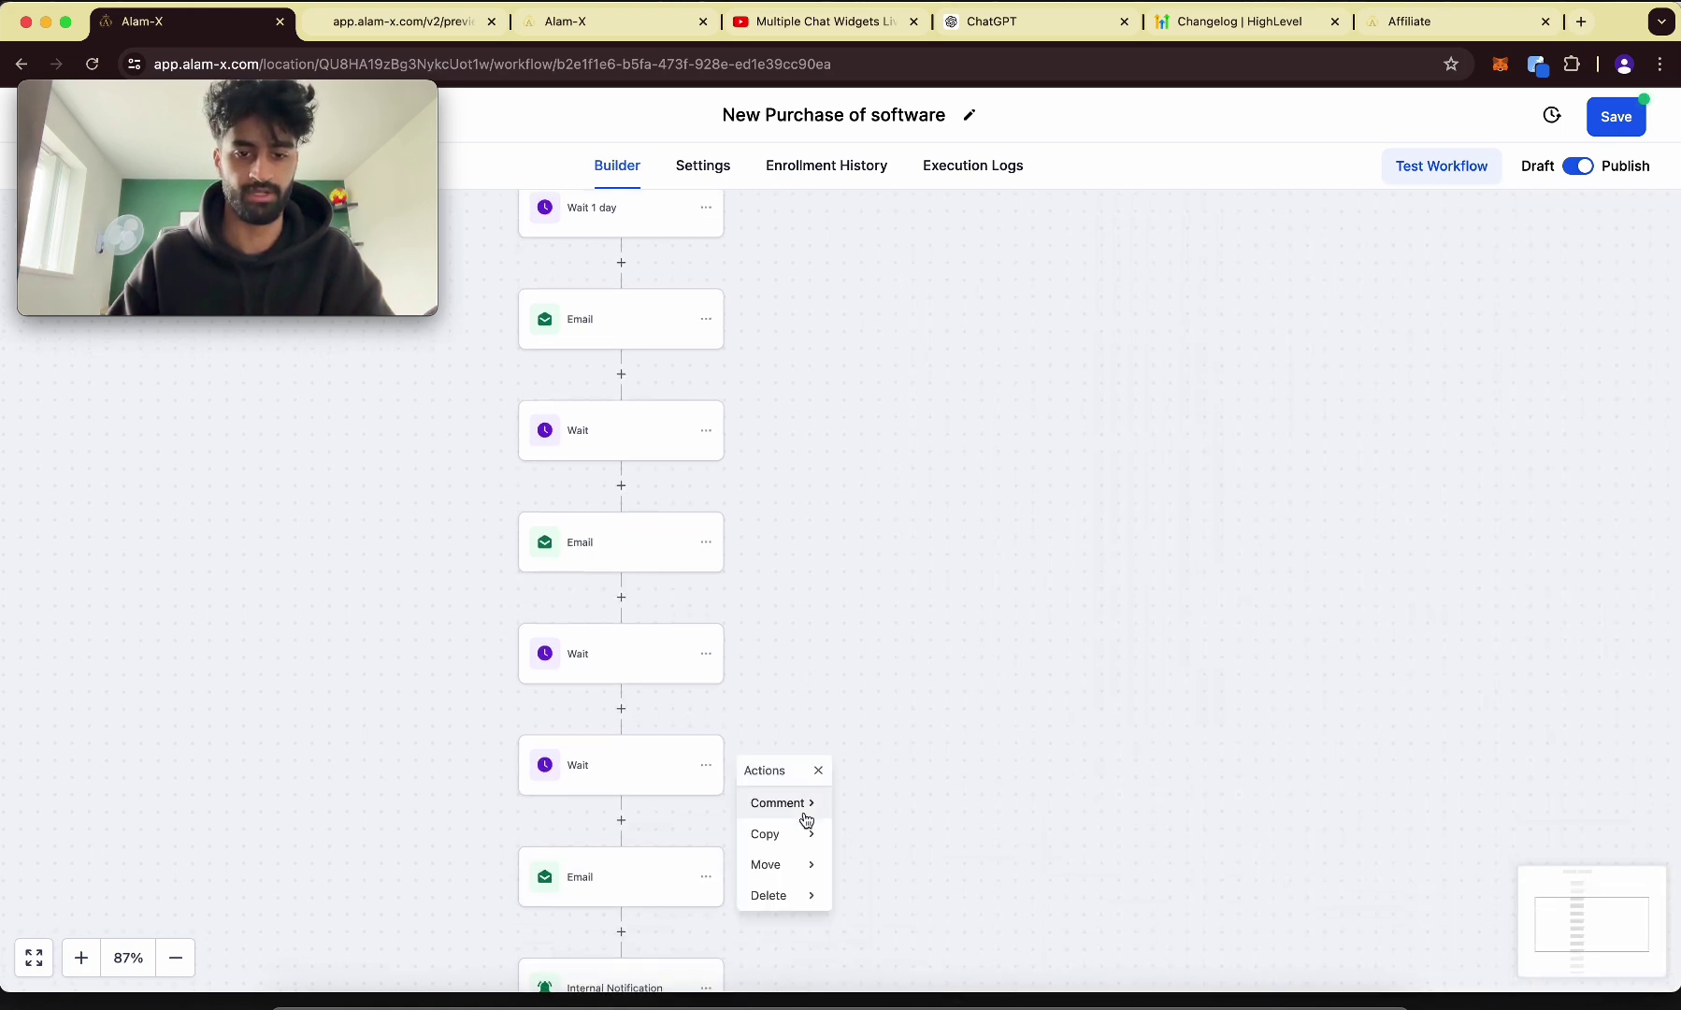
click(797, 893)
click(883, 804)
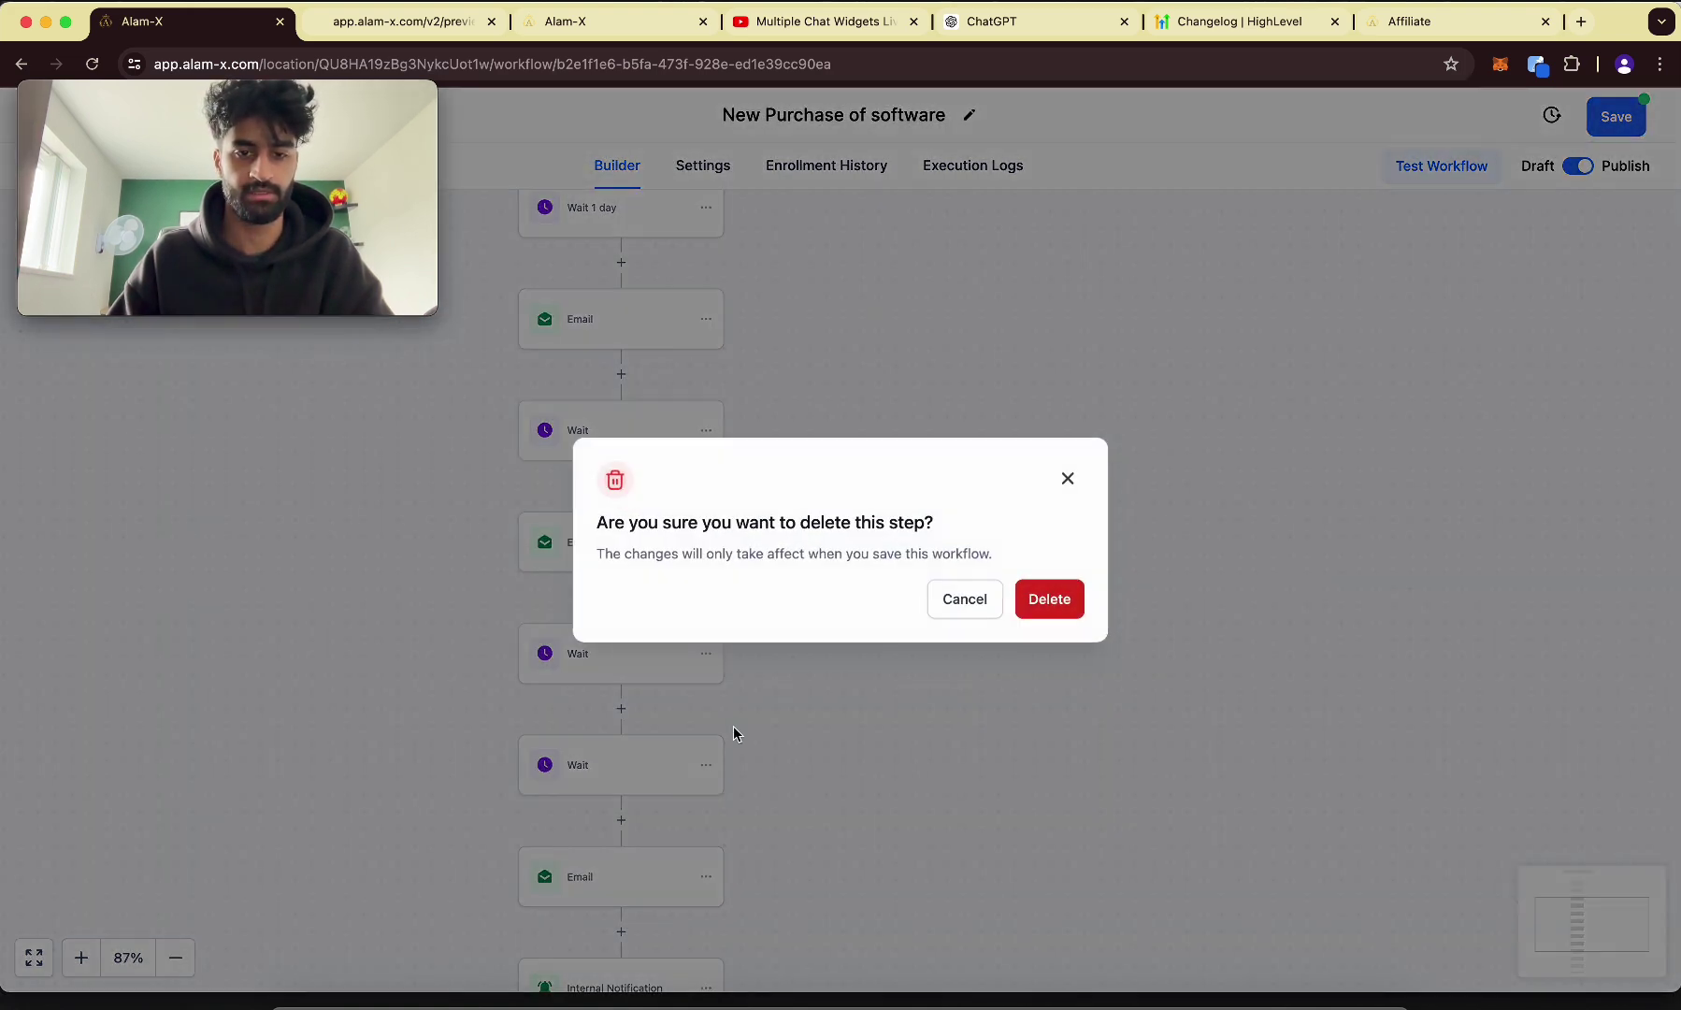
click(1049, 599)
Examine the sender, subject and message of the third follow-up Email, just before the later Internal Notification.
click(604, 688)
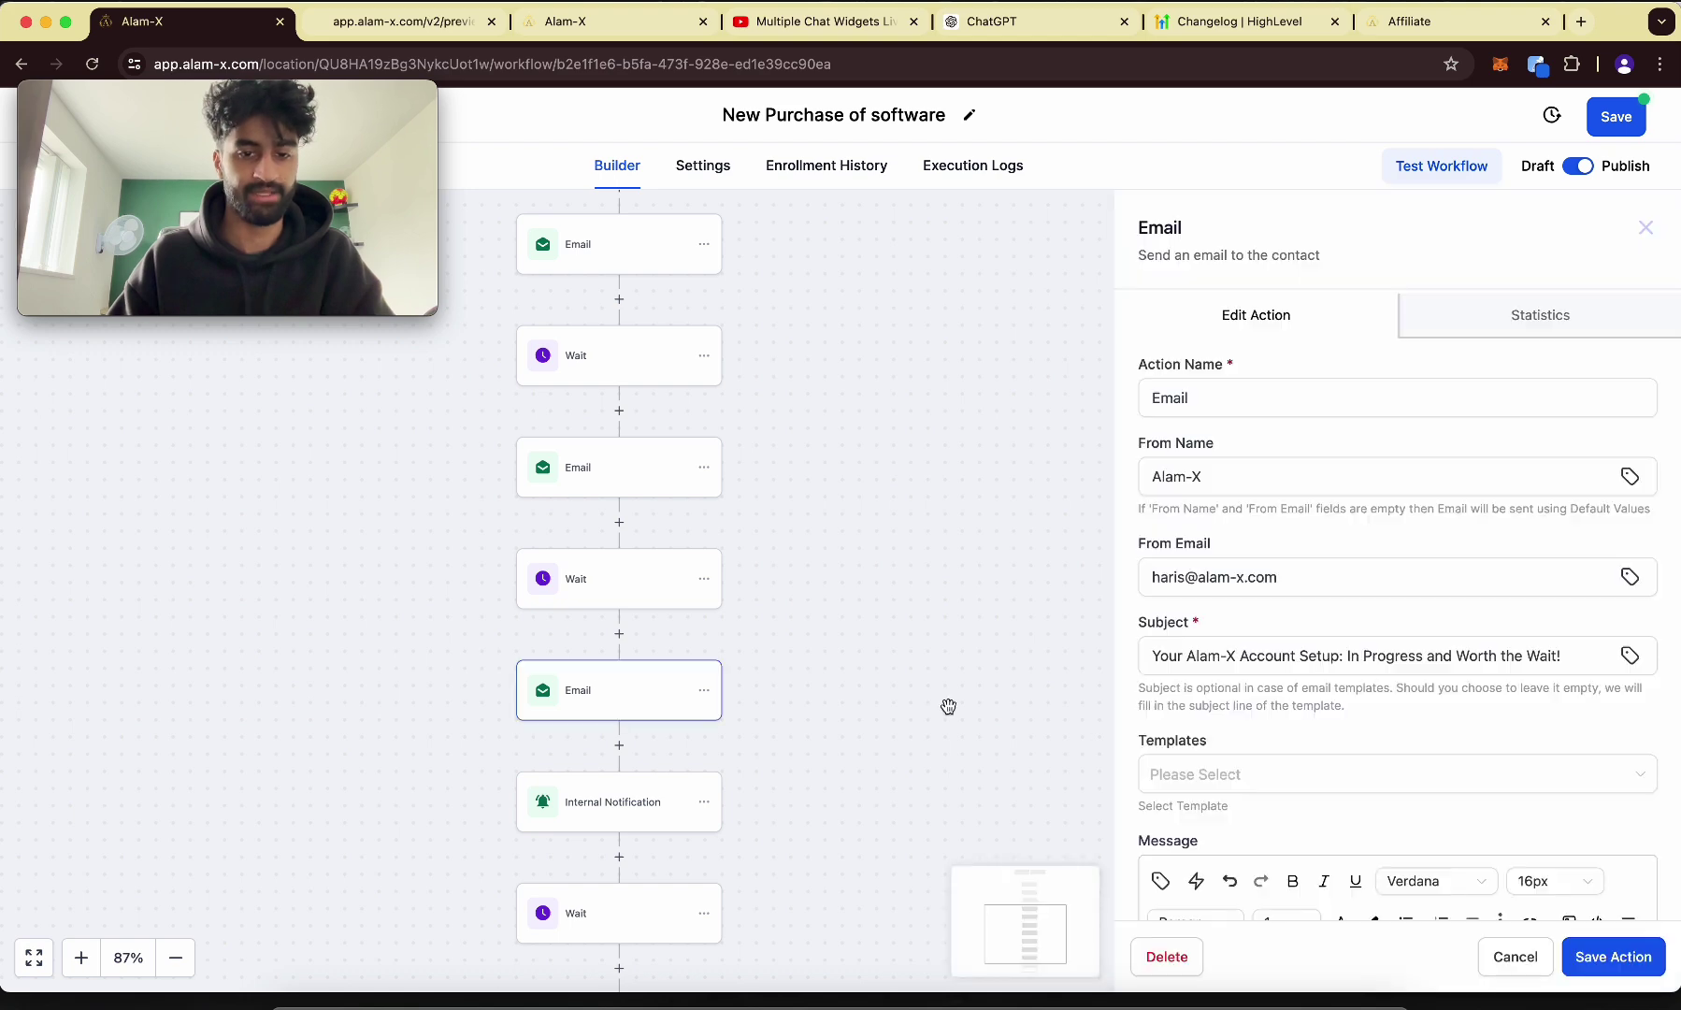
scroll(1188, 708, down, 5)
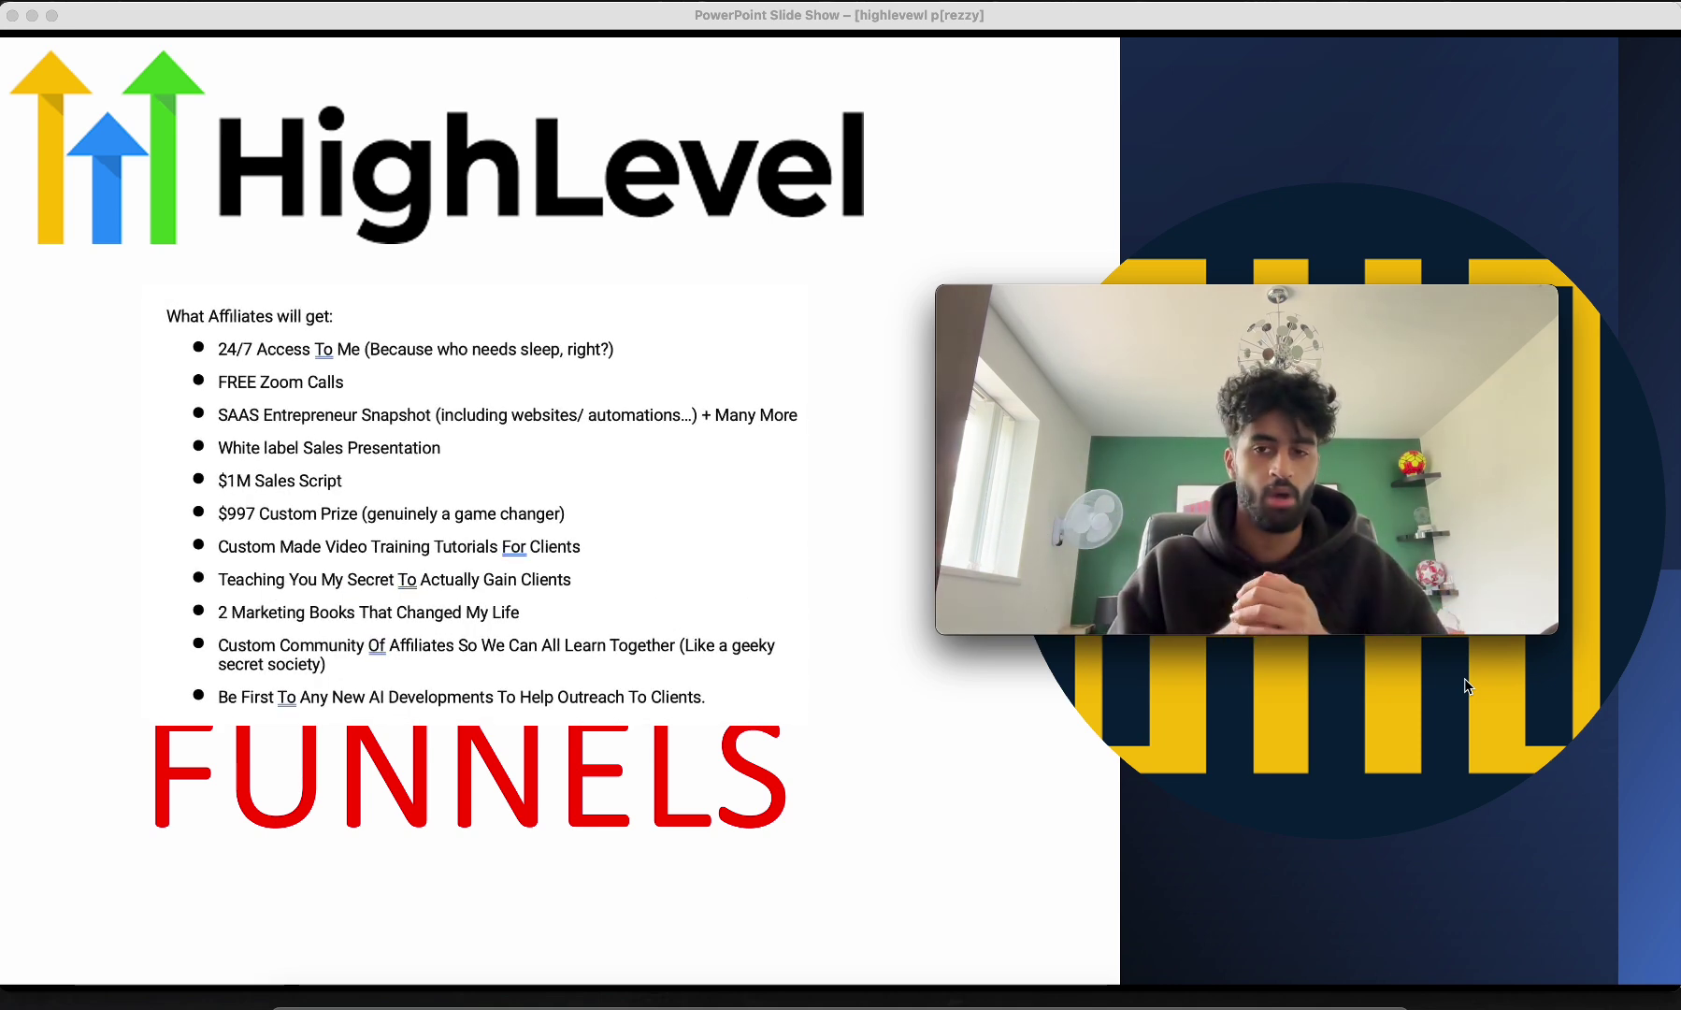
key(Right)
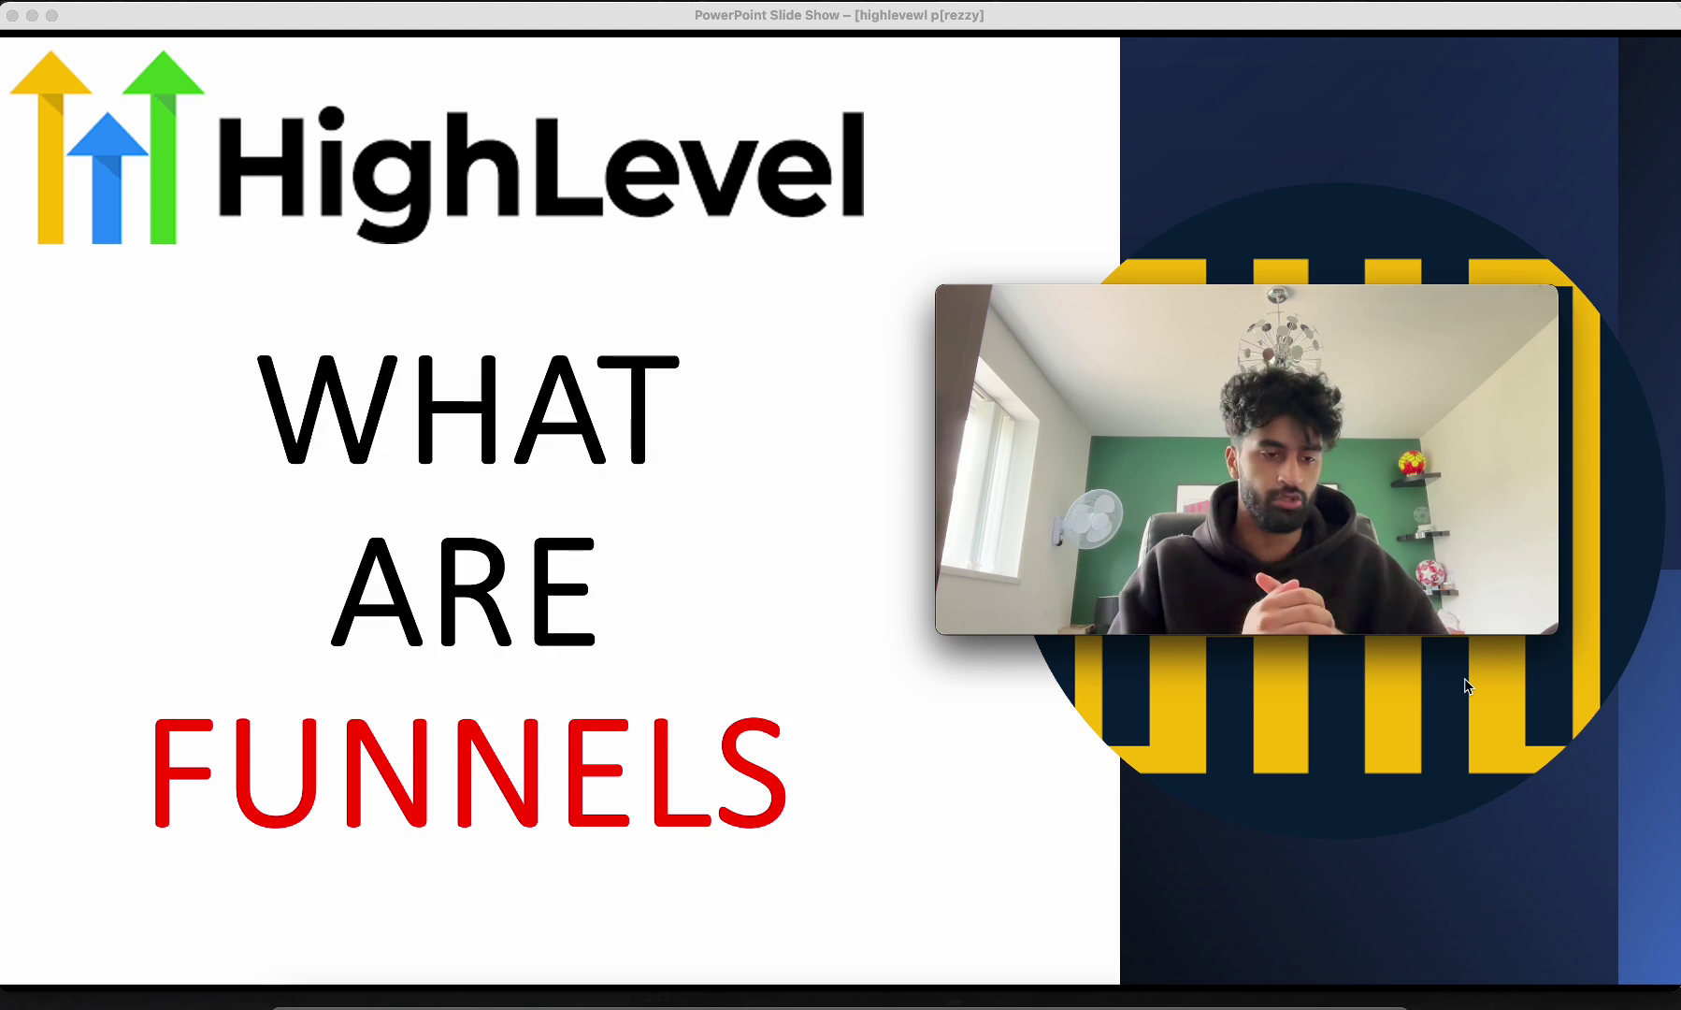